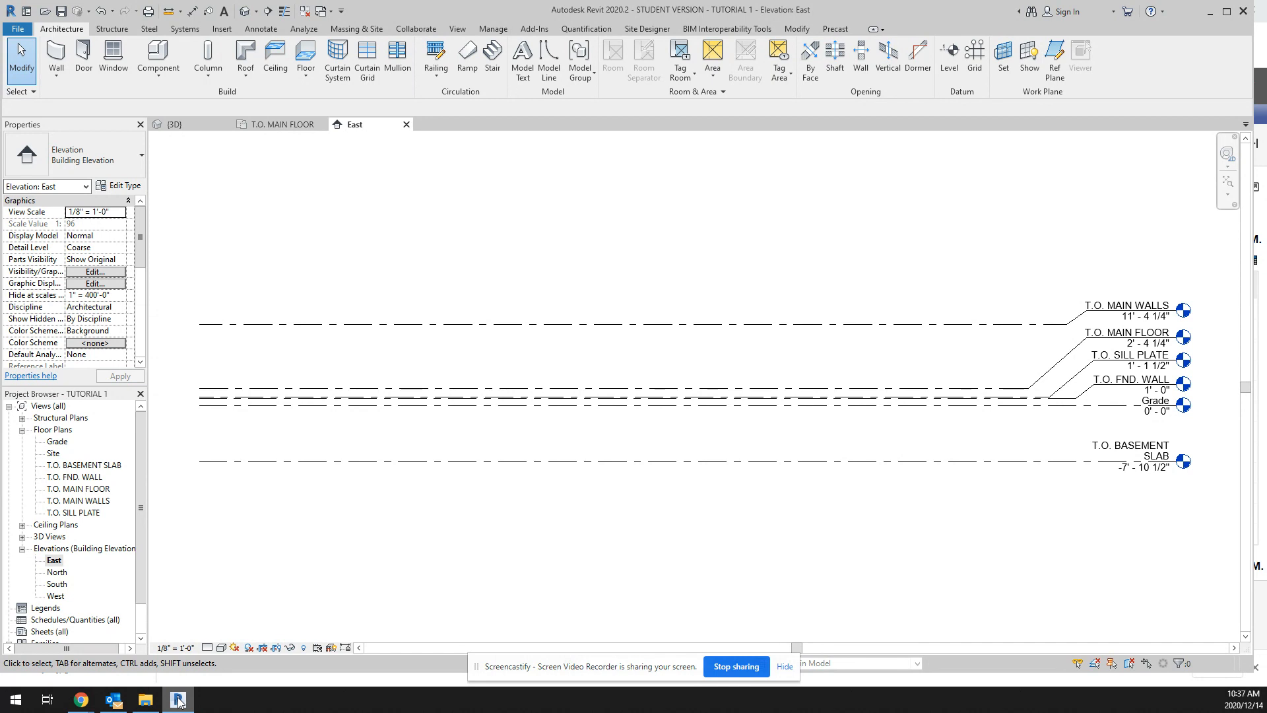
Step: Open the North elevation to examine its level lines, and return to the East elevation
{"action": "left_click", "coordinate": [57, 575]}
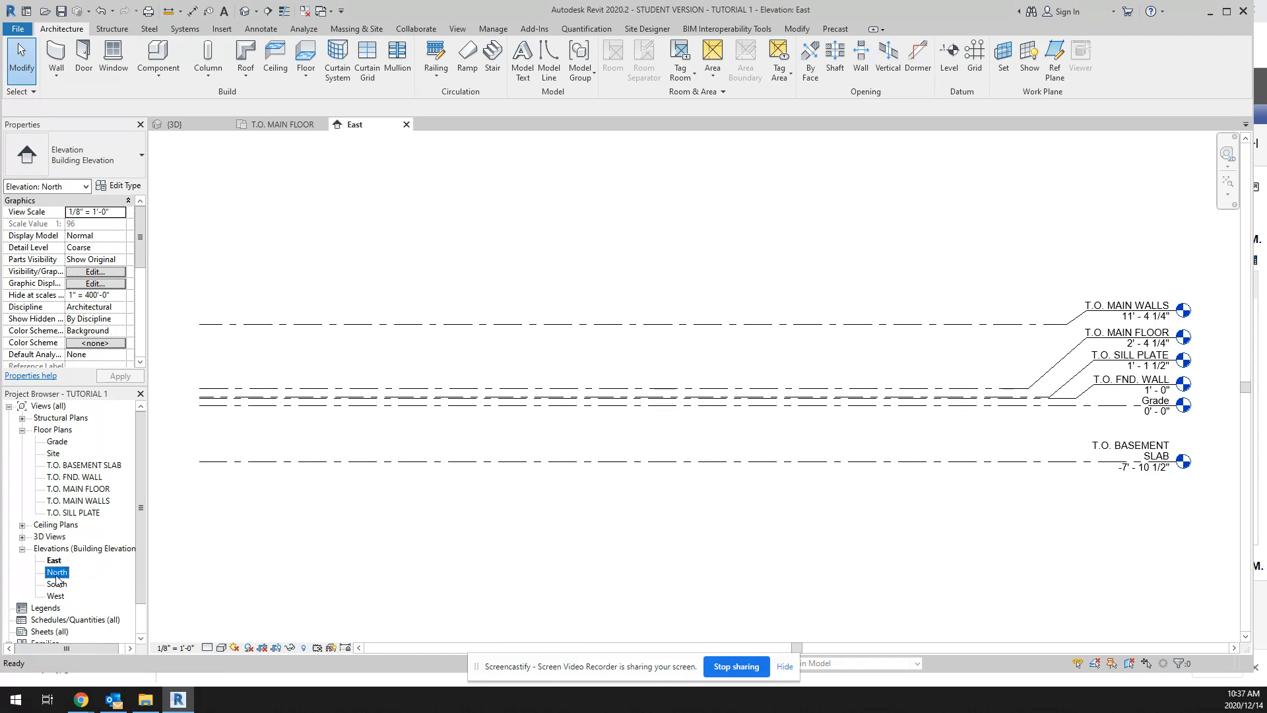
{"action": "double_click", "coordinate": [57, 573]}
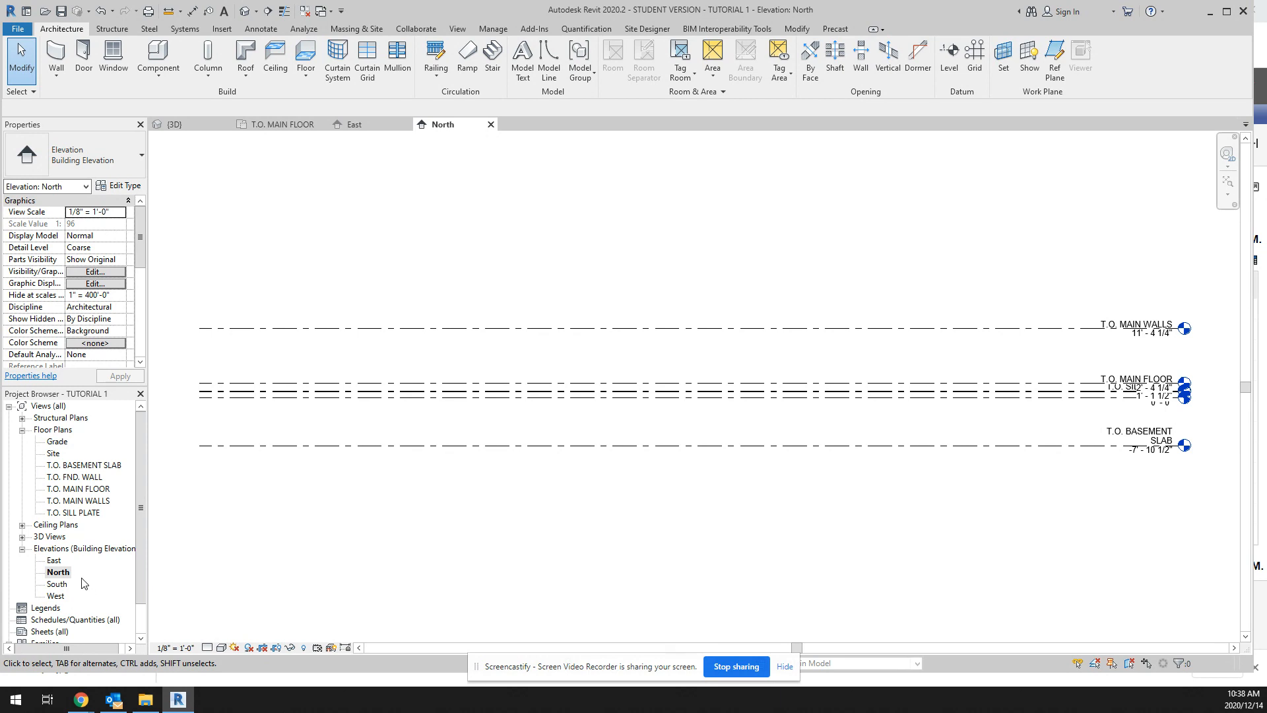
{"action": "double_click", "coordinate": [55, 562]}
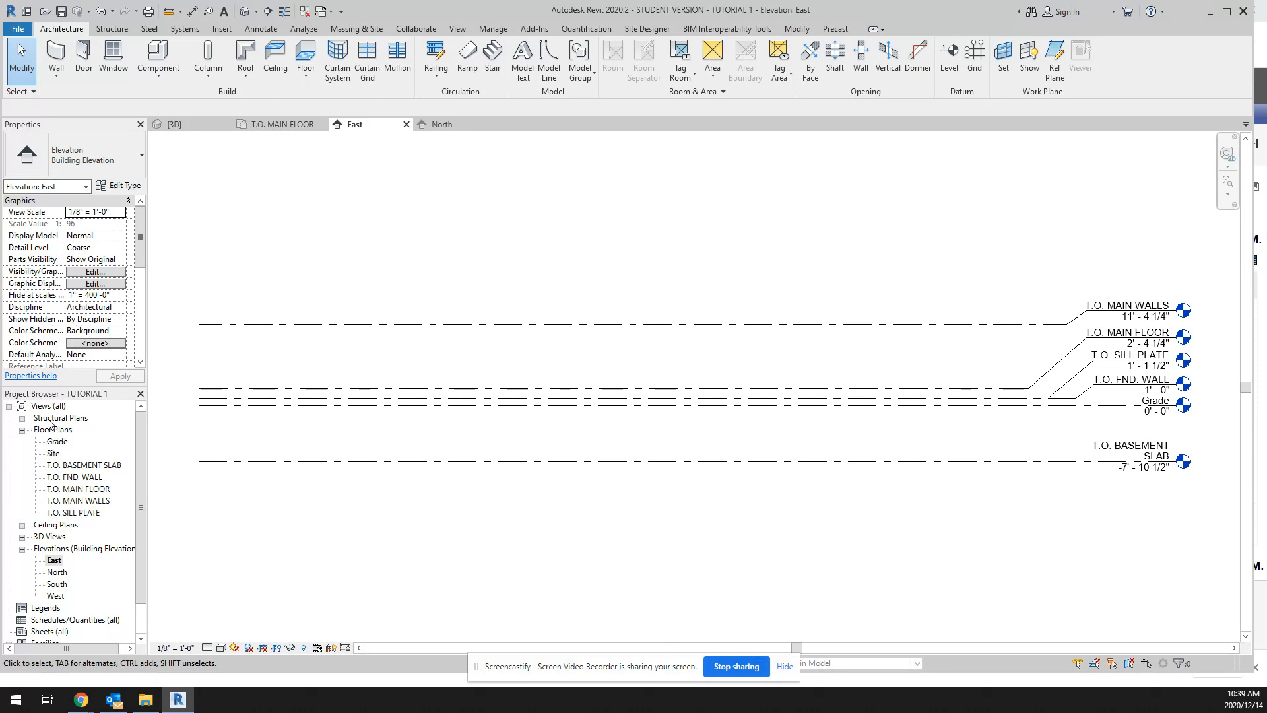
Step: Examine which level views are listed under Structural Plans and Ceiling Plans, collapsing each group again
{"action": "left_click", "coordinate": [23, 420]}
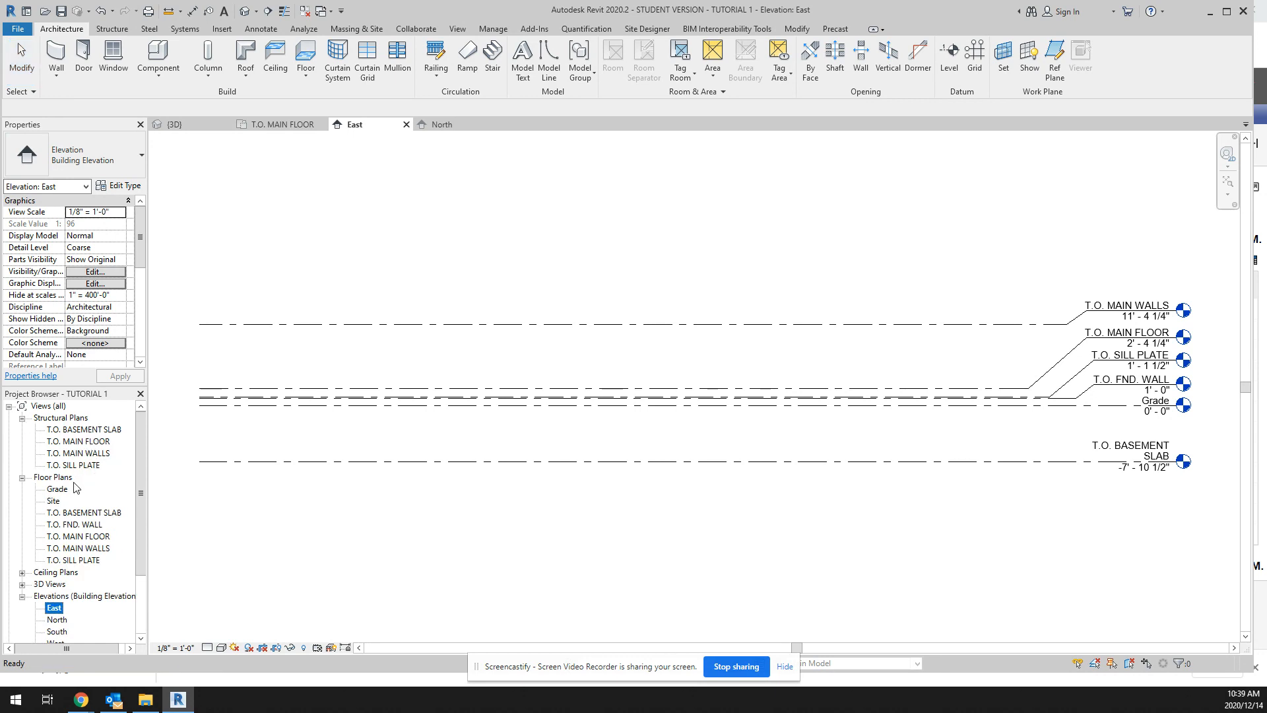
{"action": "left_click", "coordinate": [23, 419]}
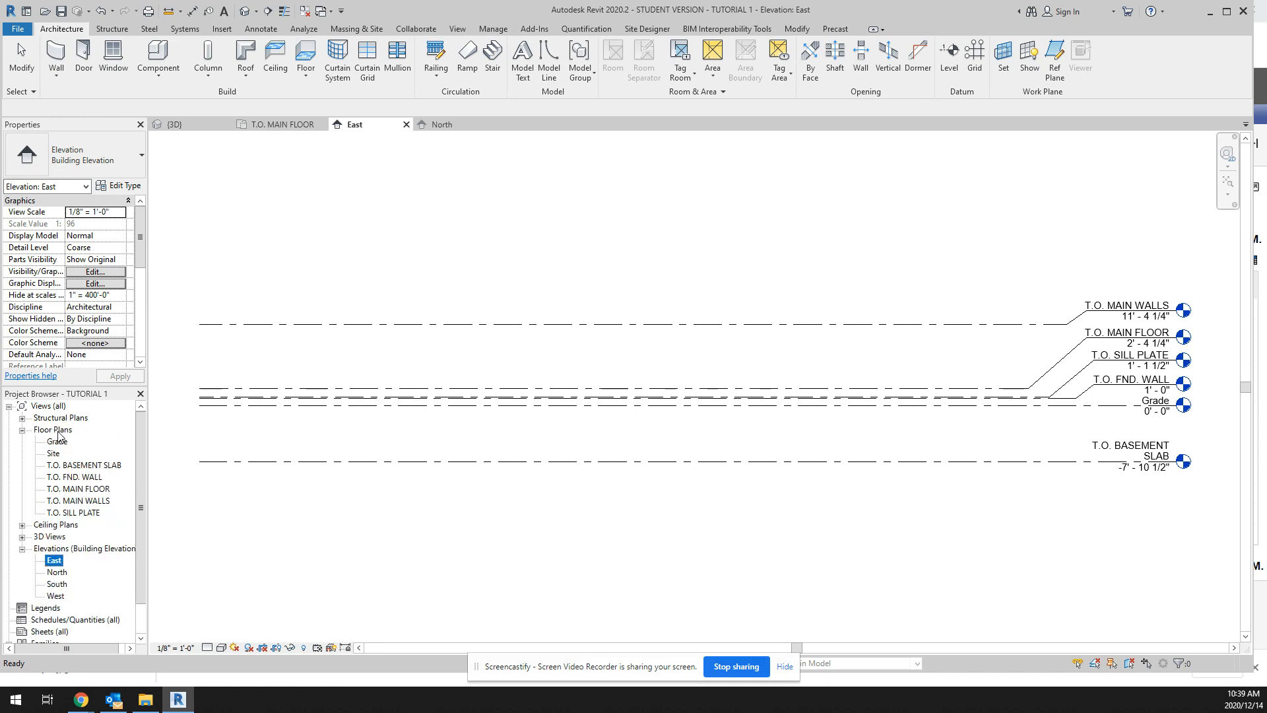
{"action": "left_click", "coordinate": [22, 525]}
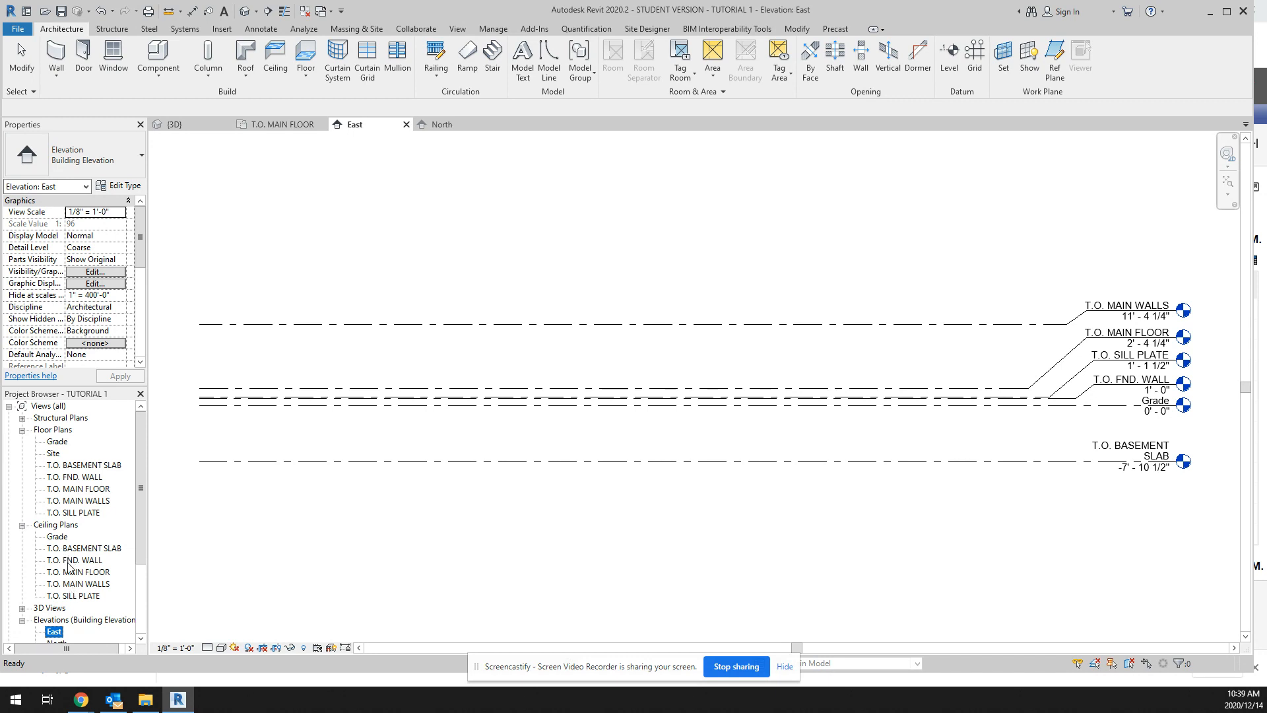
{"action": "left_click", "coordinate": [21, 526]}
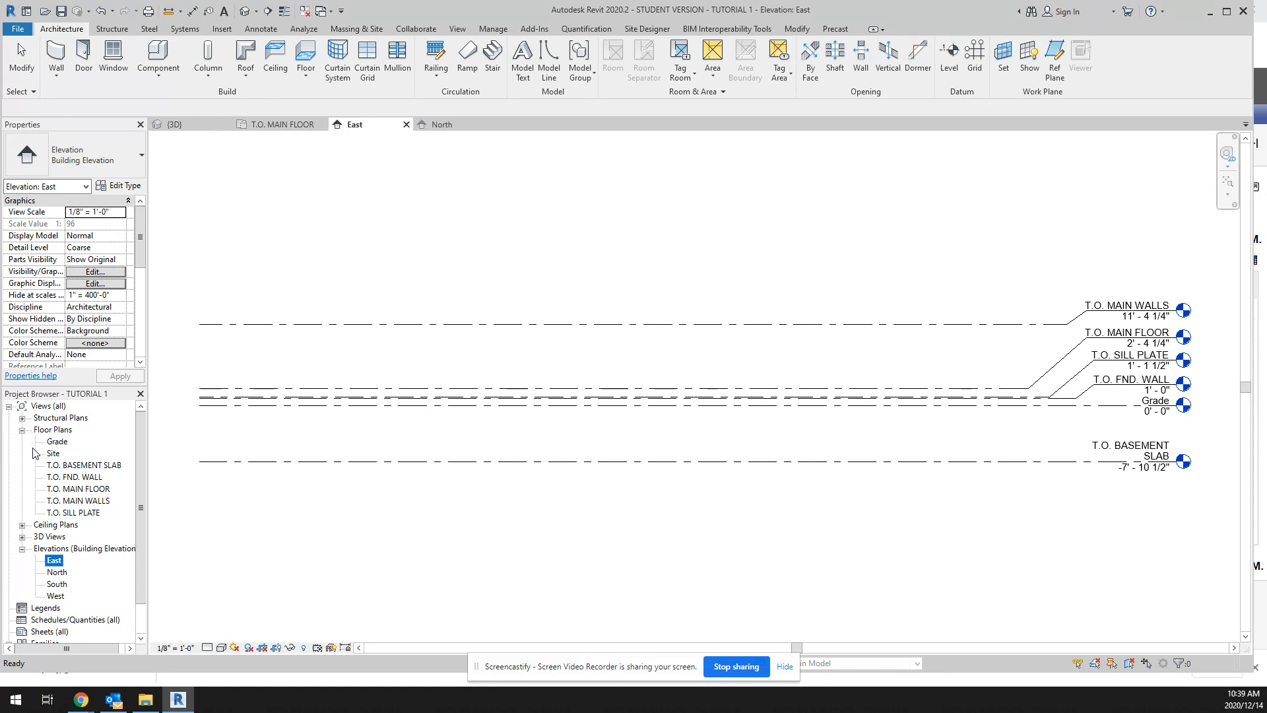
Step: Open the T.O. MAIN FLOOR floor plan and start the Wall command with the Exterior - STONE basic wall type
{"action": "double_click", "coordinate": [74, 489]}
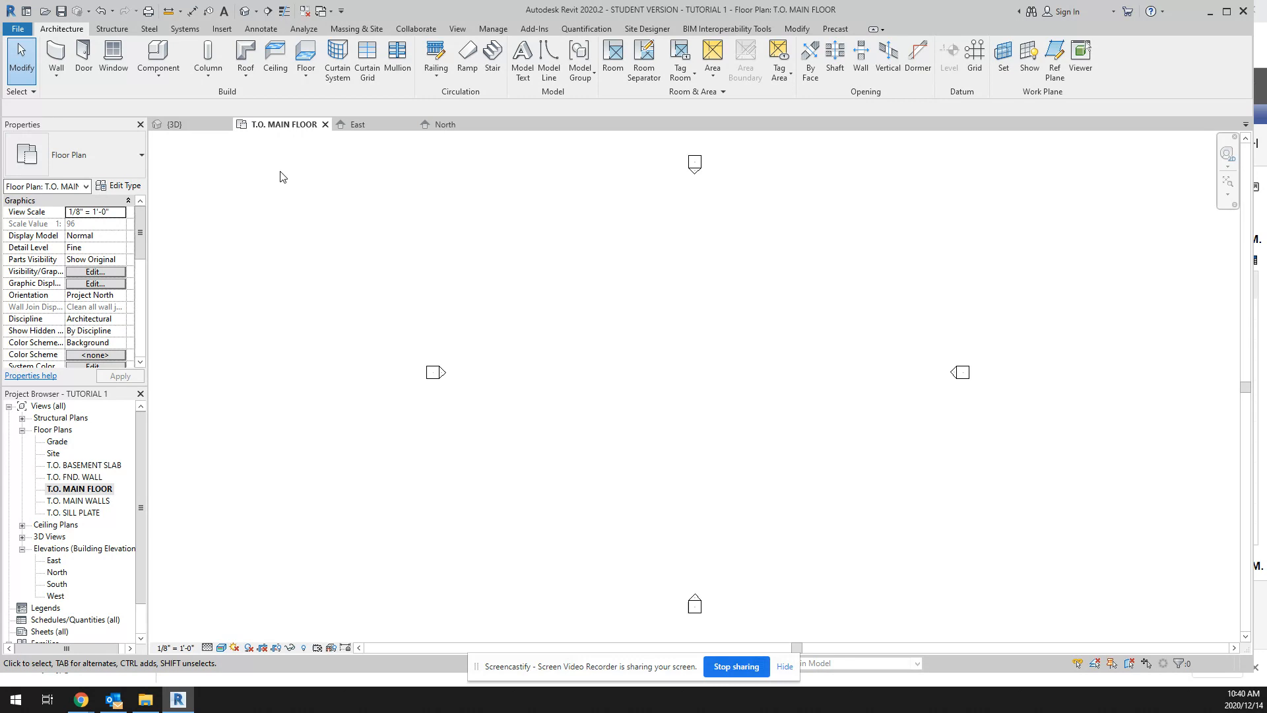
{"action": "left_click", "coordinate": [55, 55]}
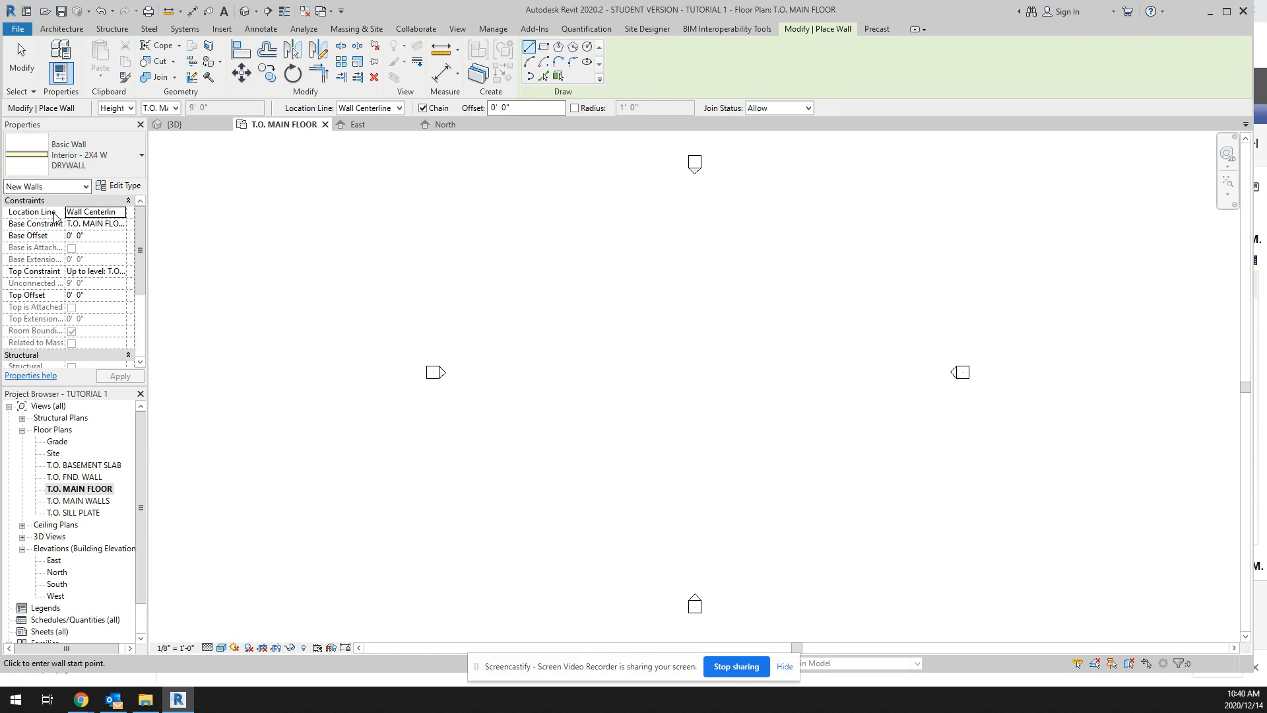
{"action": "left_click", "coordinate": [142, 155]}
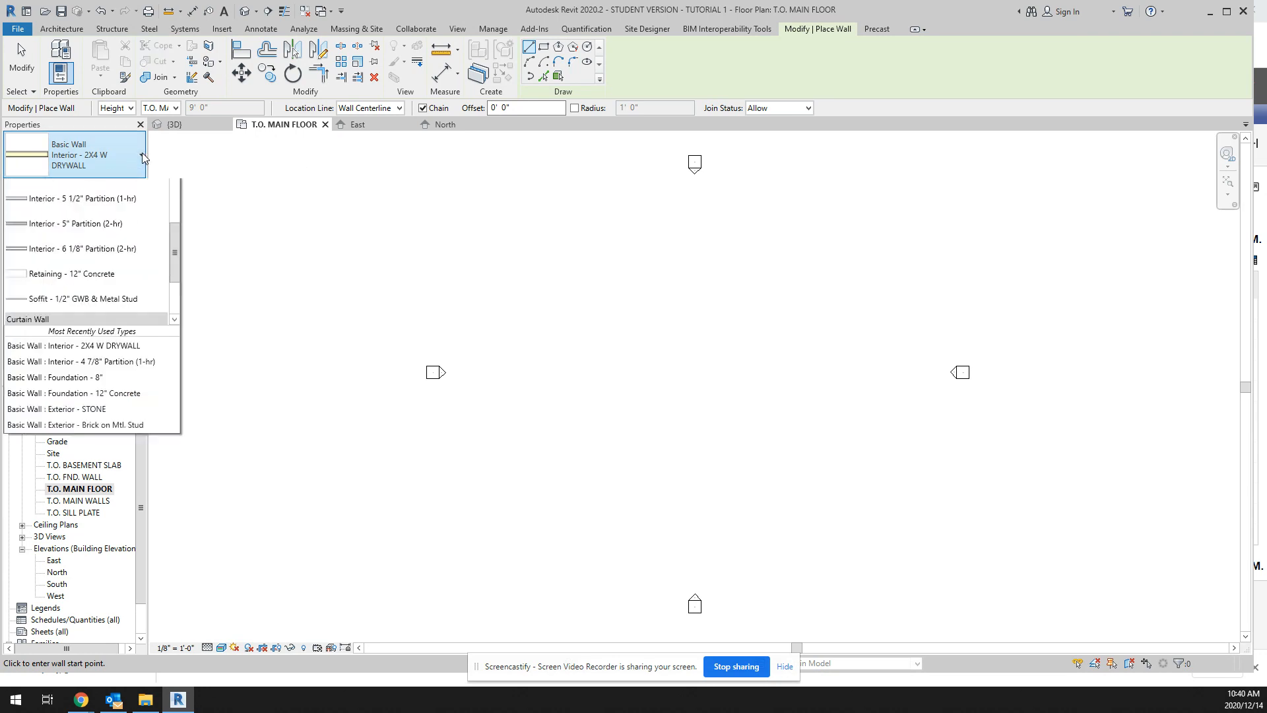
{"action": "scroll", "coordinate": [101, 338], "scroll_direction": "up", "scroll_amount": 5}
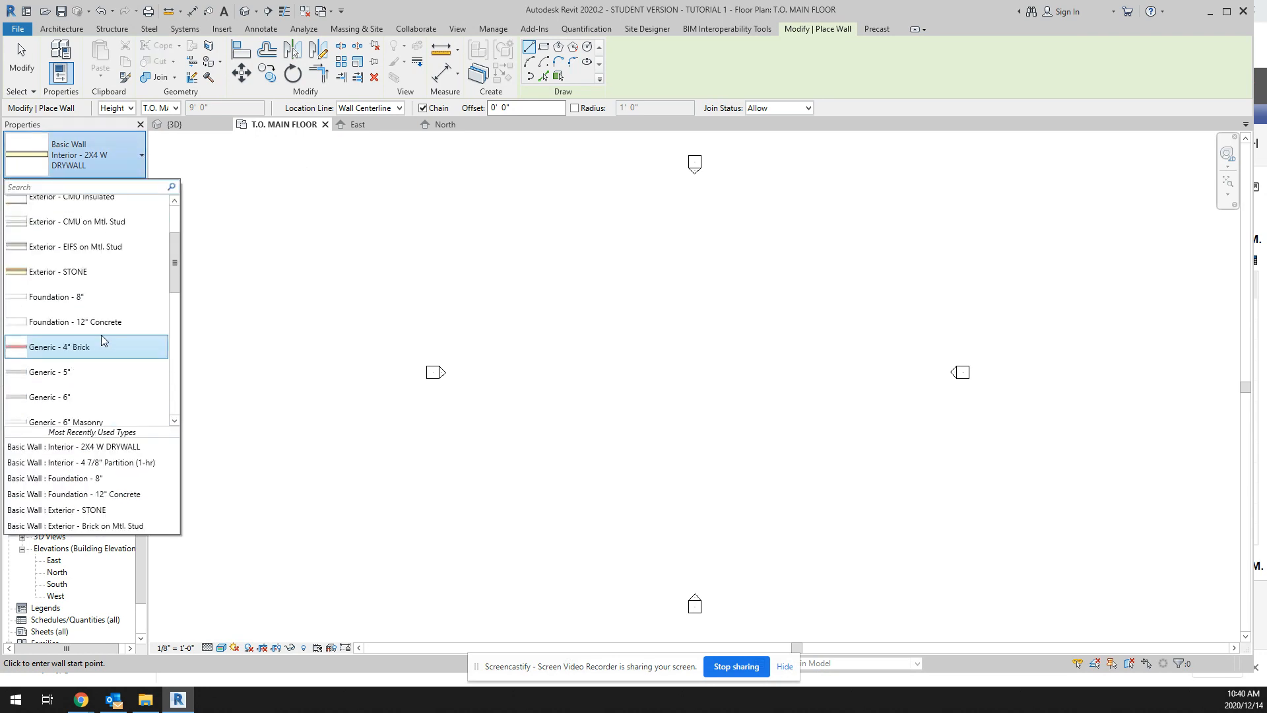
{"action": "left_click", "coordinate": [58, 276]}
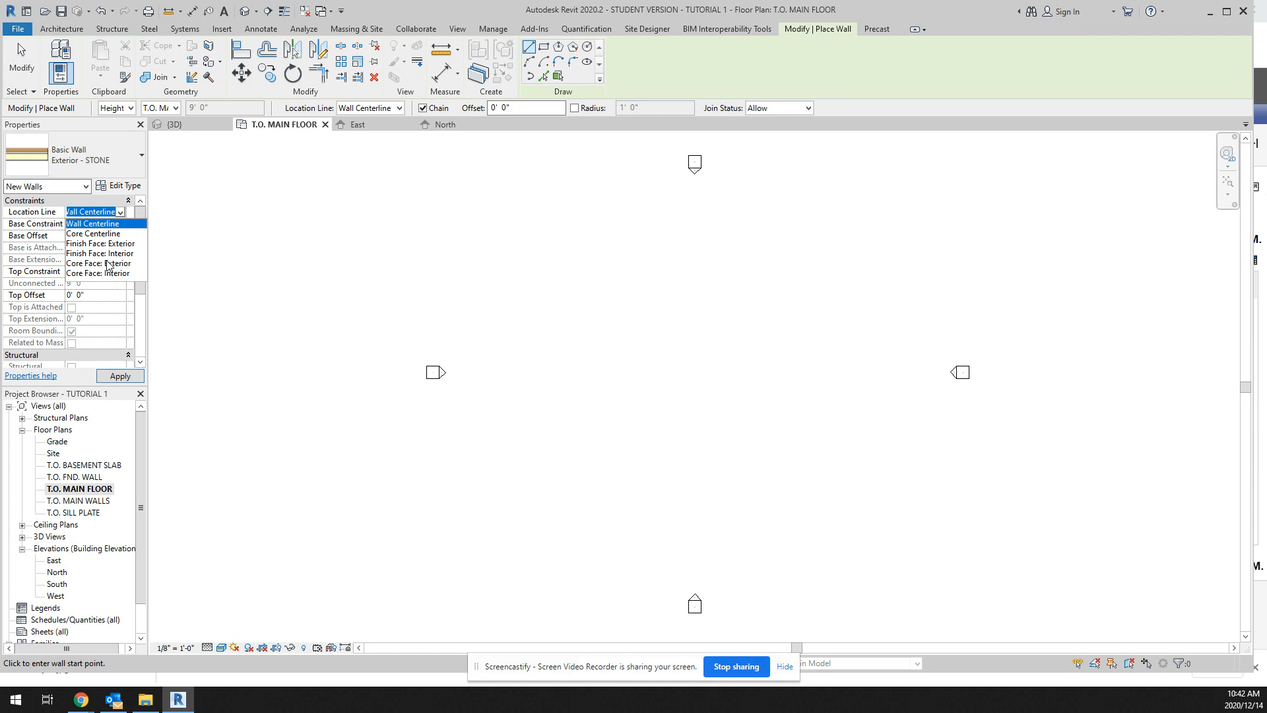
Step: Set the new walls' location line to Finish Face: Interior and their top constraint up to level T.O. MAIN WALLS
{"action": "left_click", "coordinate": [108, 253]}
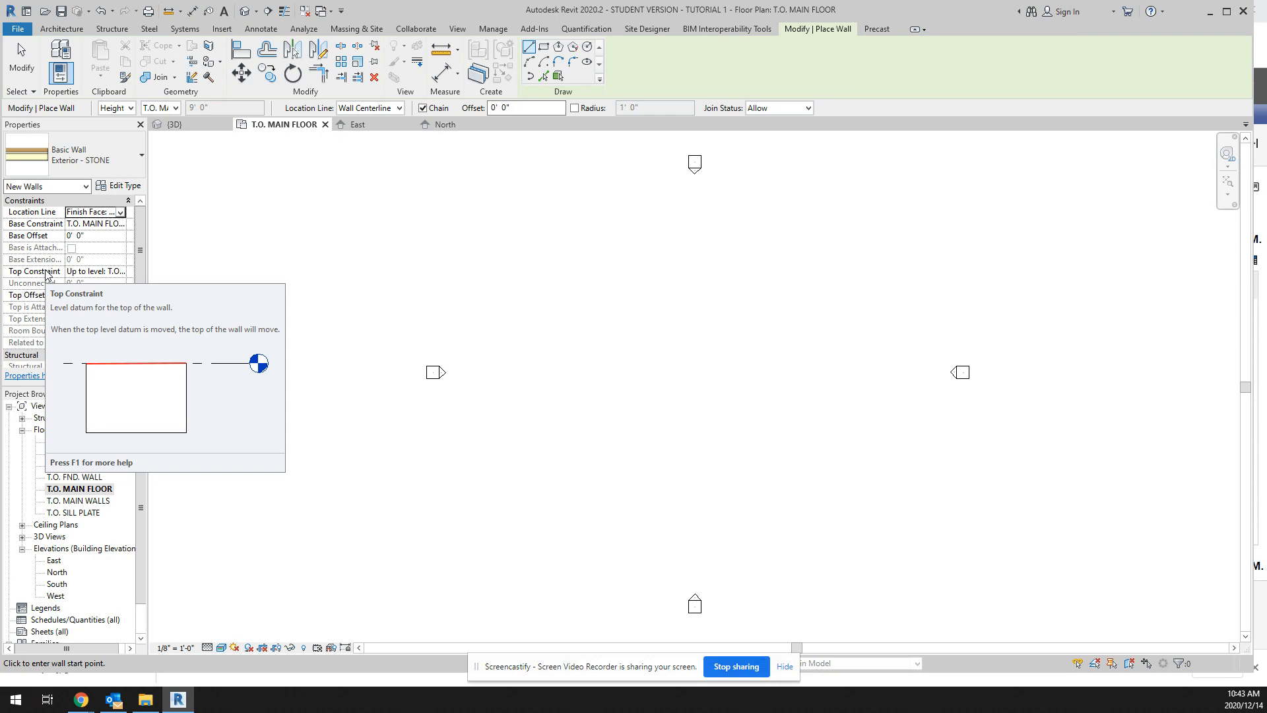
{"action": "left_click", "coordinate": [85, 272]}
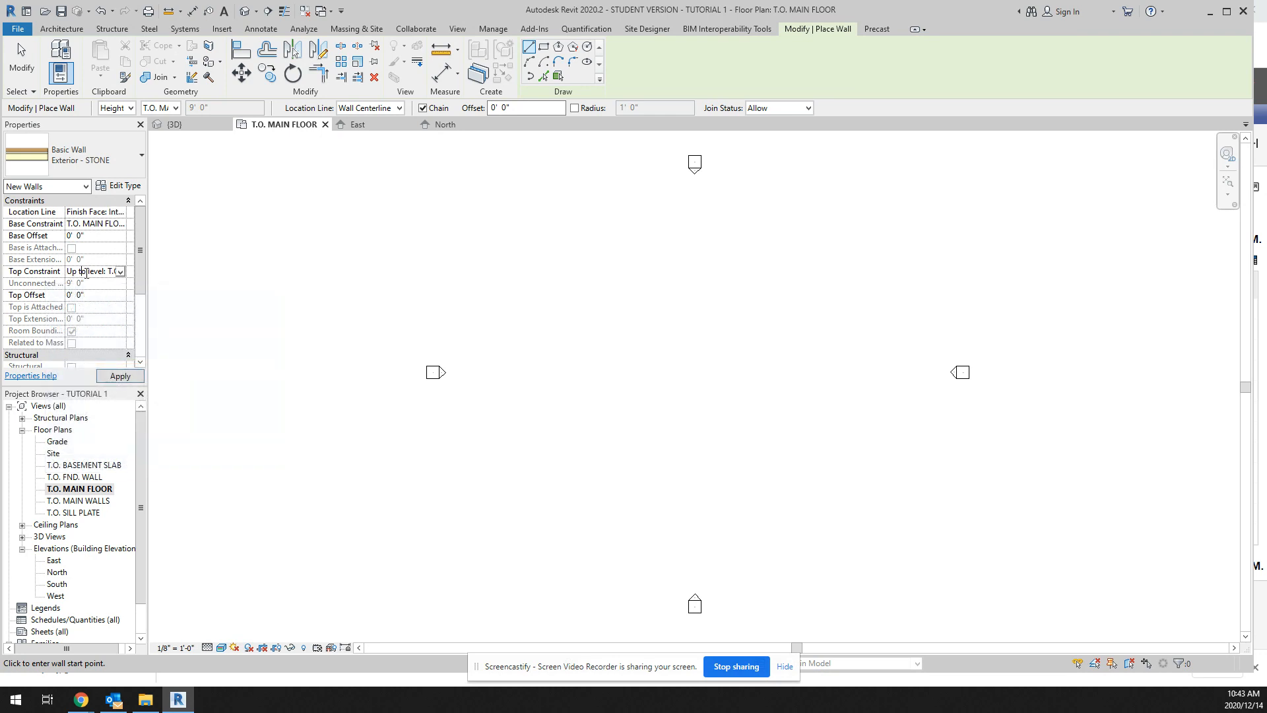
{"action": "left_click", "coordinate": [120, 273]}
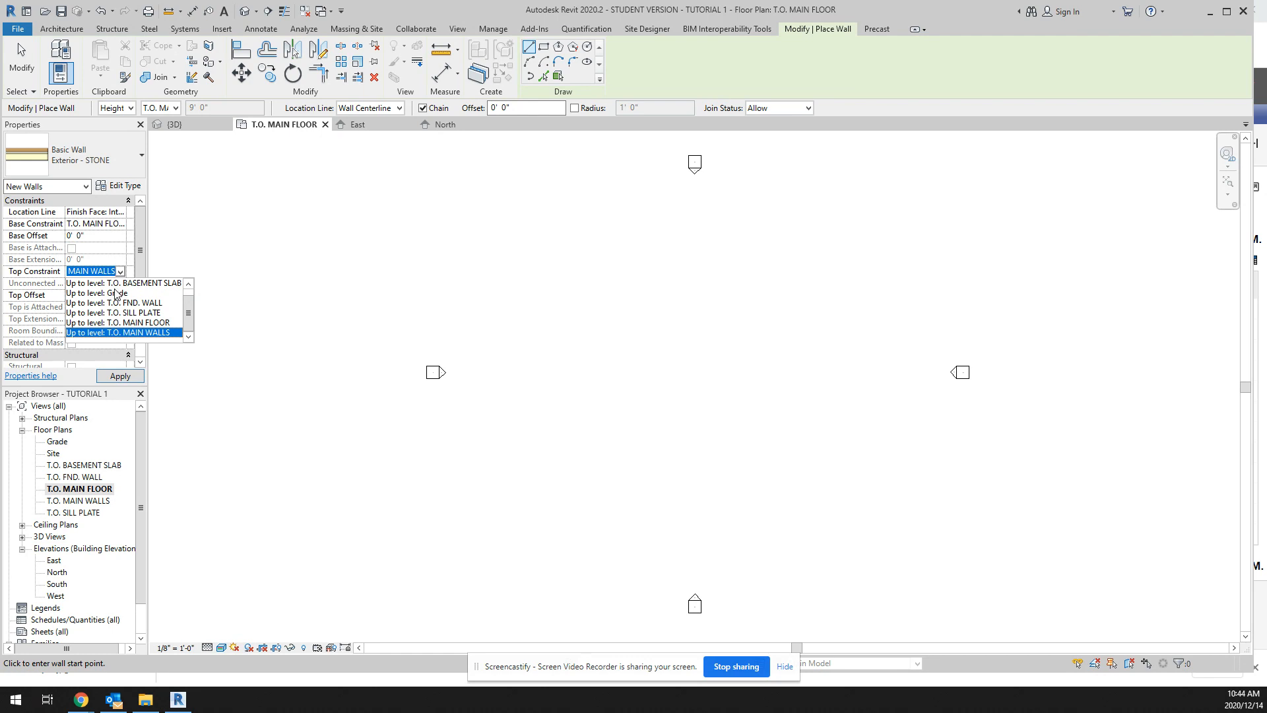
{"action": "left_click", "coordinate": [128, 333]}
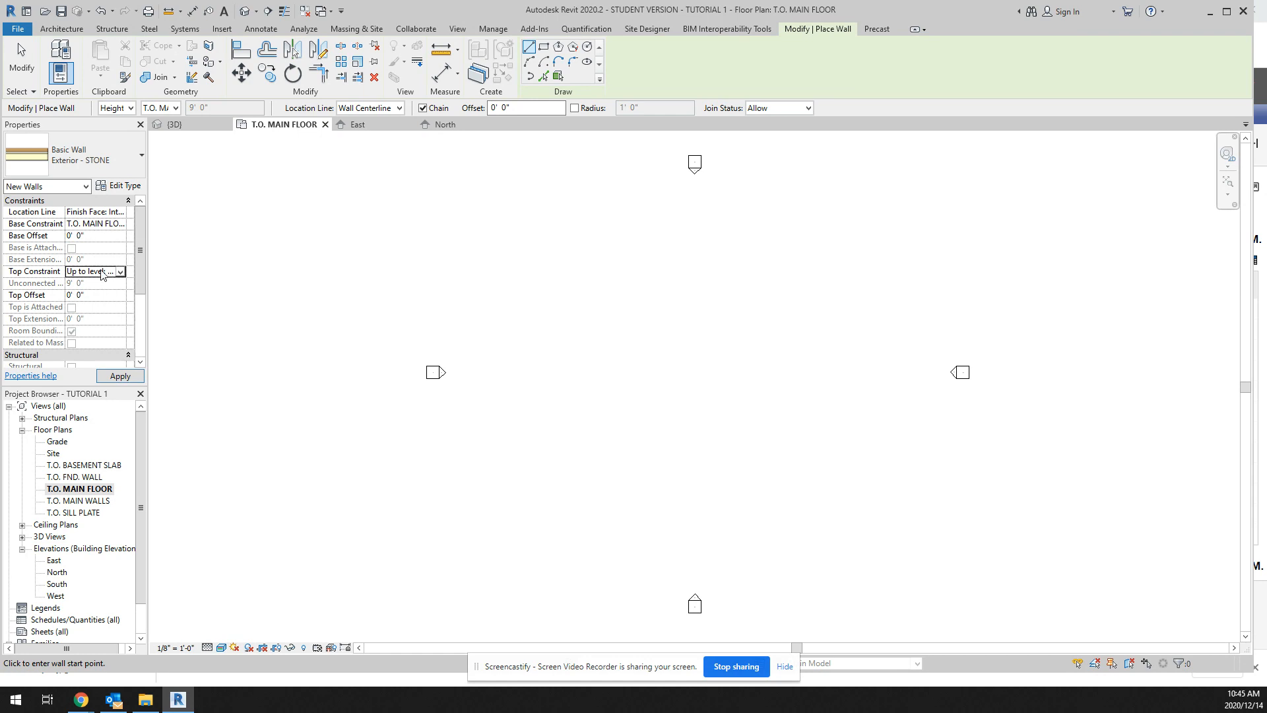
{"action": "scroll", "coordinate": [92, 298], "scroll_direction": "down", "scroll_amount": 5}
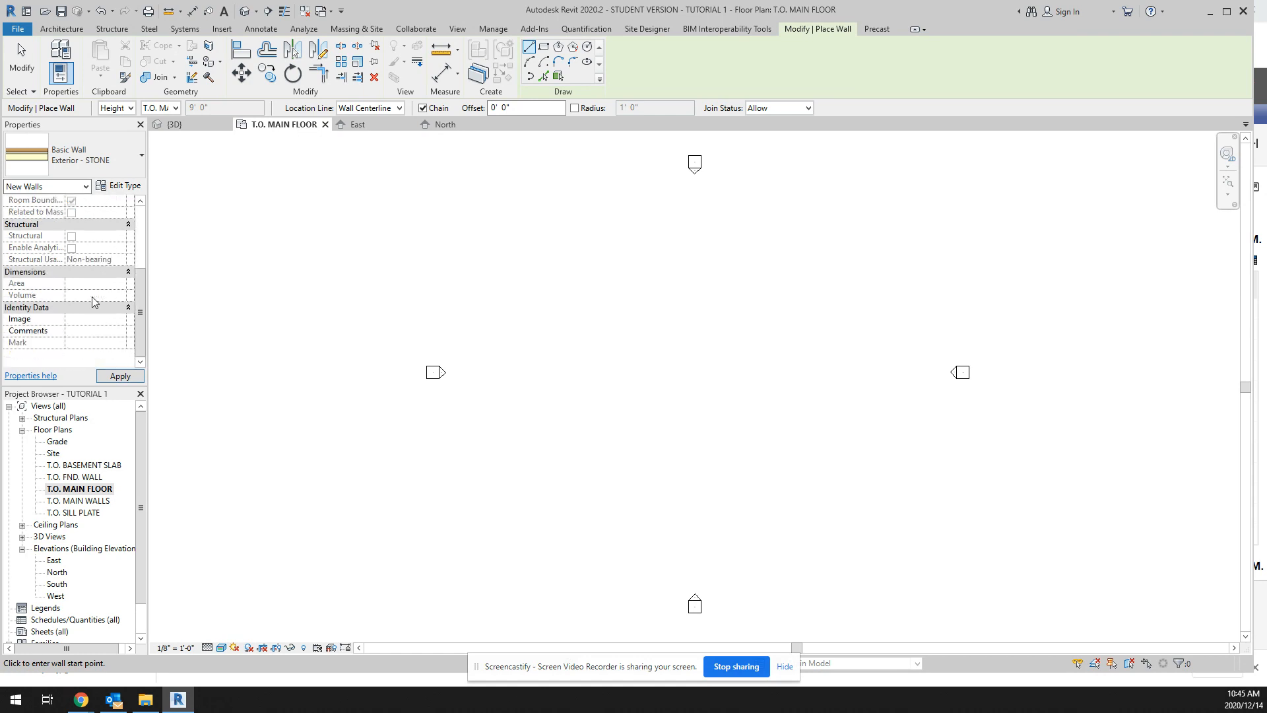
{"action": "scroll", "coordinate": [92, 297], "scroll_direction": "up", "scroll_amount": 5}
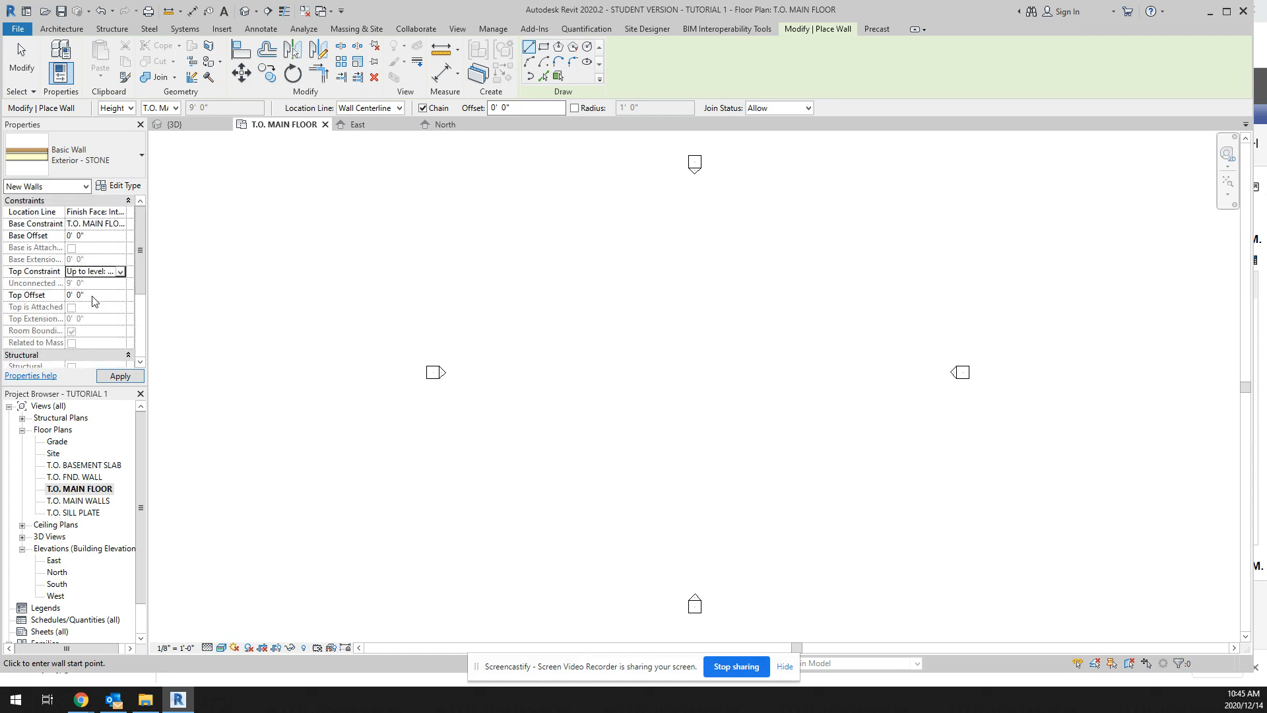
Step: Draw the first exterior wall straight up on the west side of the plan with a length of 15'-6"
{"action": "left_click", "coordinate": [573, 345]}
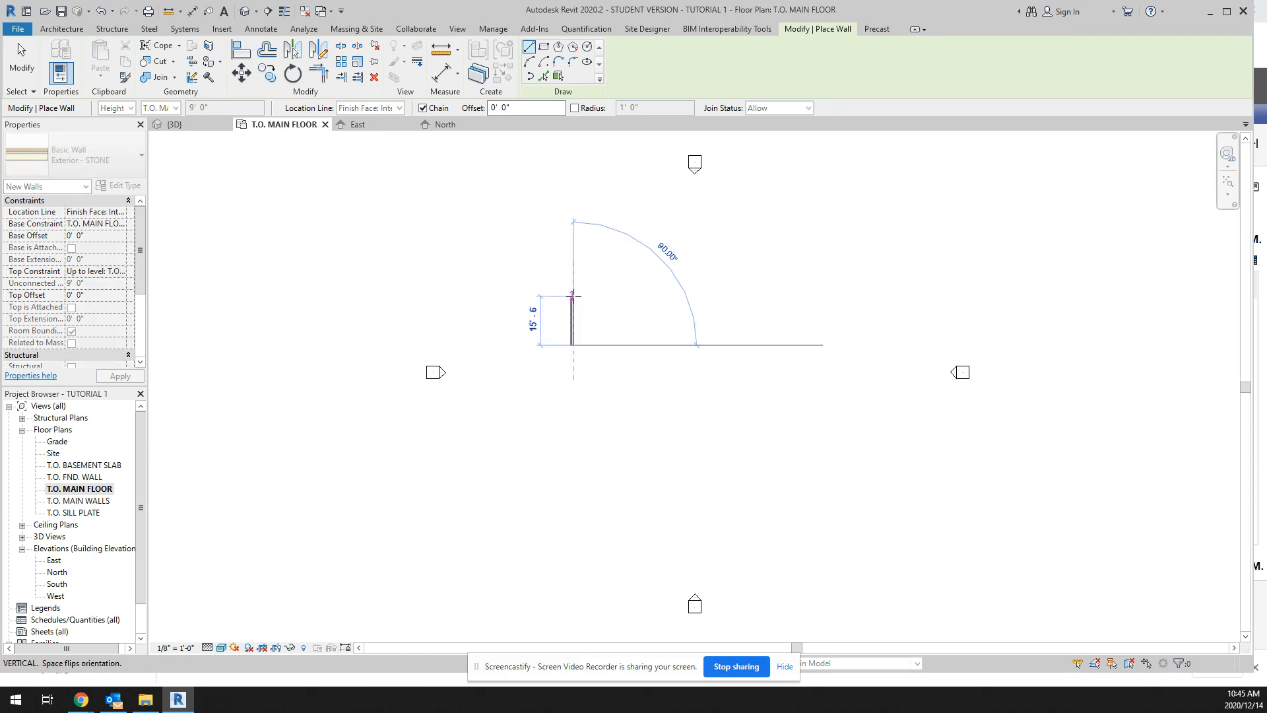
{"action": "scroll", "coordinate": [574, 295], "scroll_direction": "up", "scroll_amount": 10}
{"action": "scroll", "coordinate": [574, 297], "scroll_direction": "down", "scroll_amount": 6}
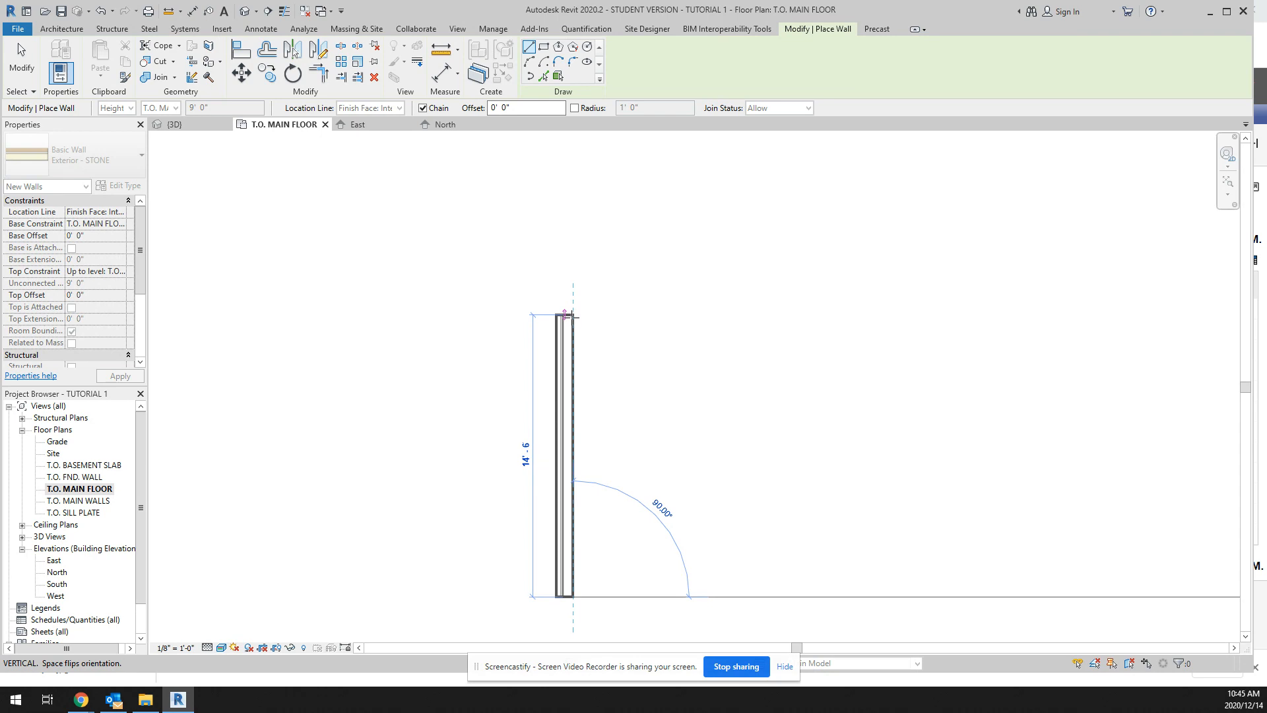
{"action": "type", "text": "15"}
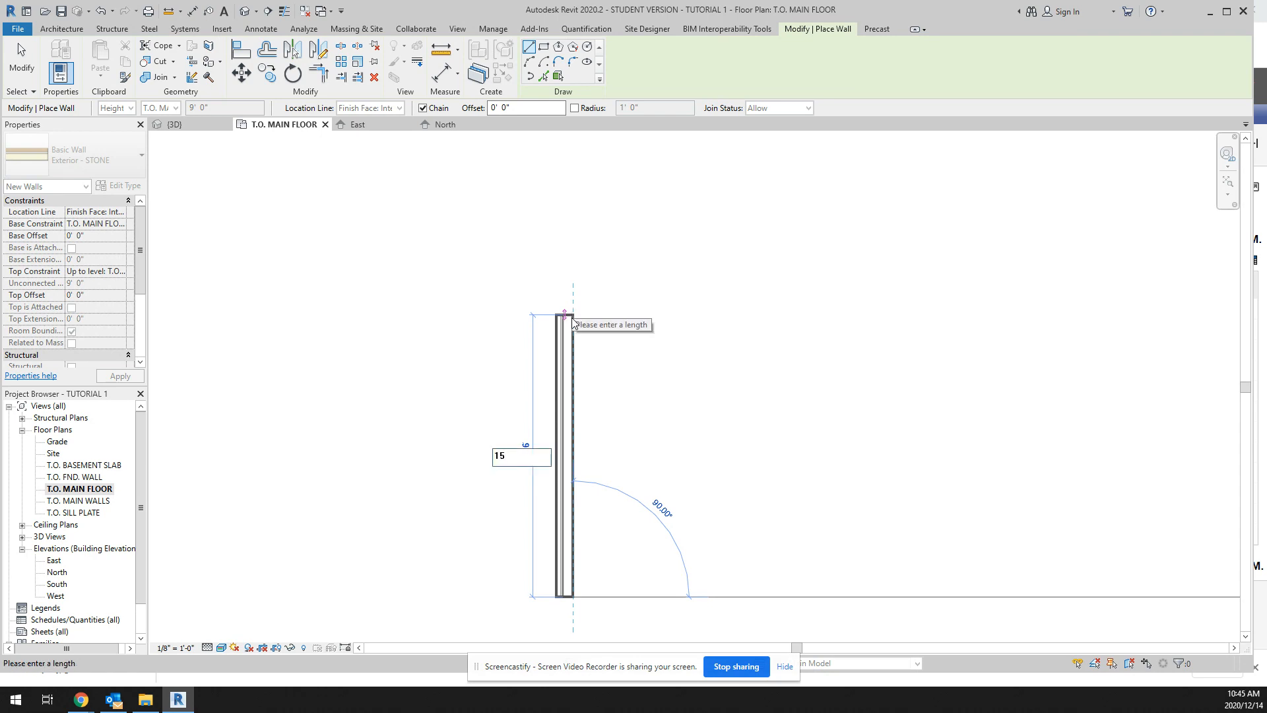
{"action": "type", "text": "'"}
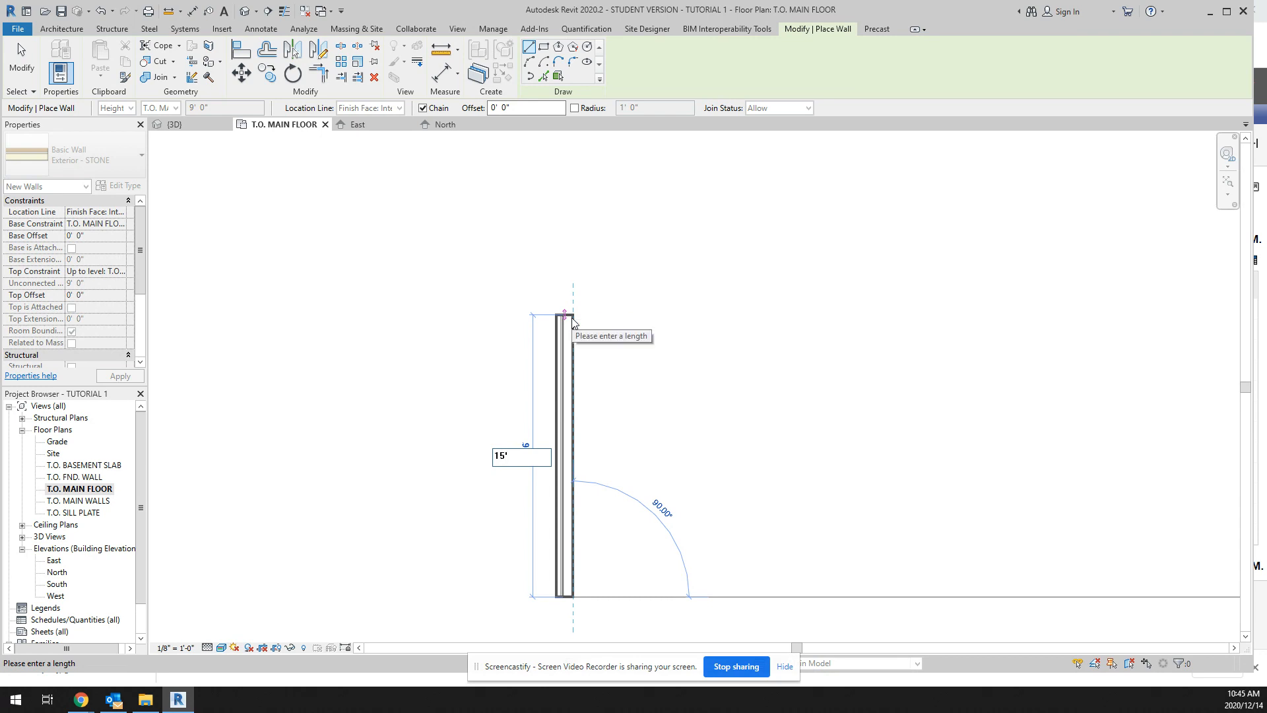
{"action": "type", "text": "-6"}
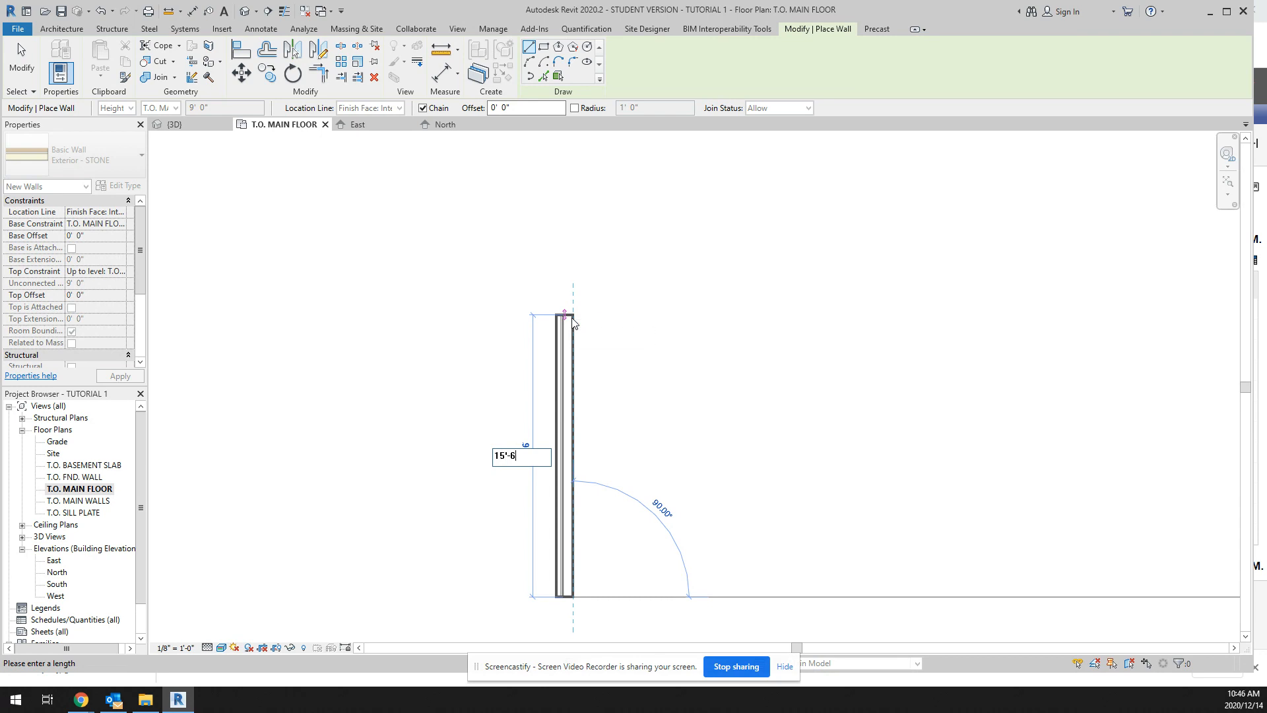
{"action": "type", "text": "\""}
{"action": "key", "text": "Return"}
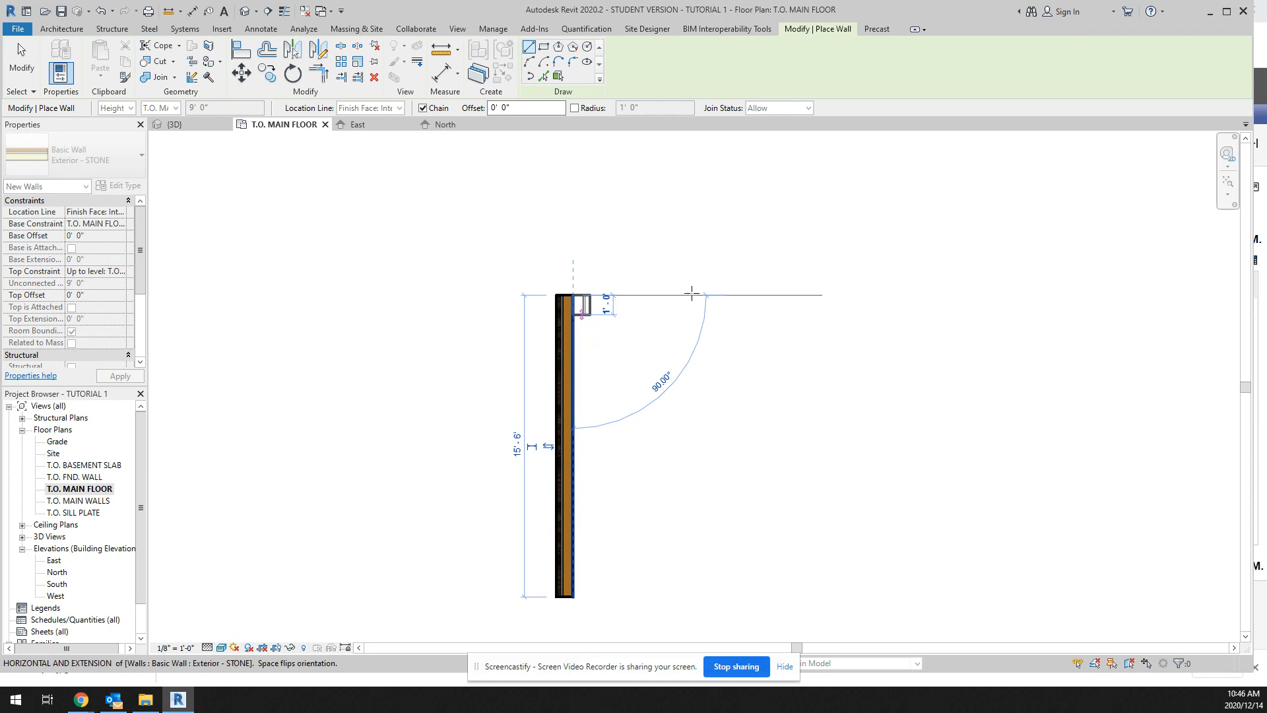
Step: Continue the wall chain about 13'-6" east, about 5' north and about 9' east to form the stepped north side
{"action": "left_click", "coordinate": [836, 301]}
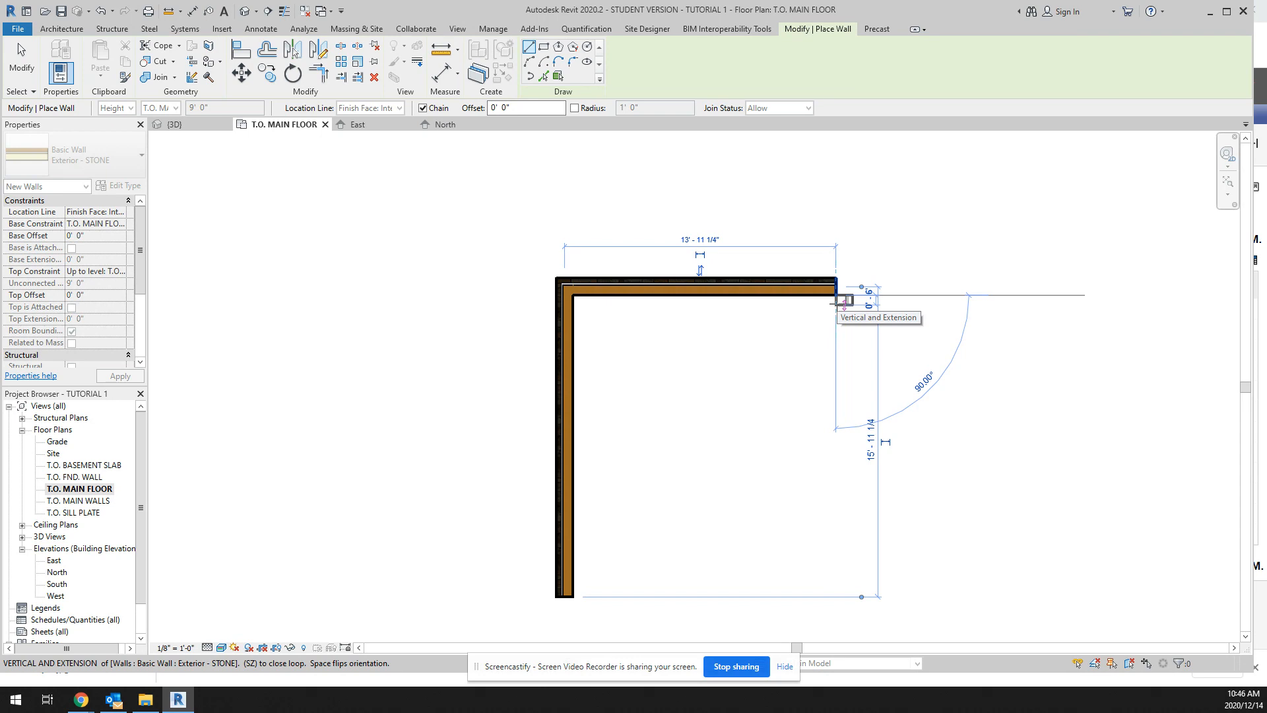
{"action": "left_click", "coordinate": [841, 298]}
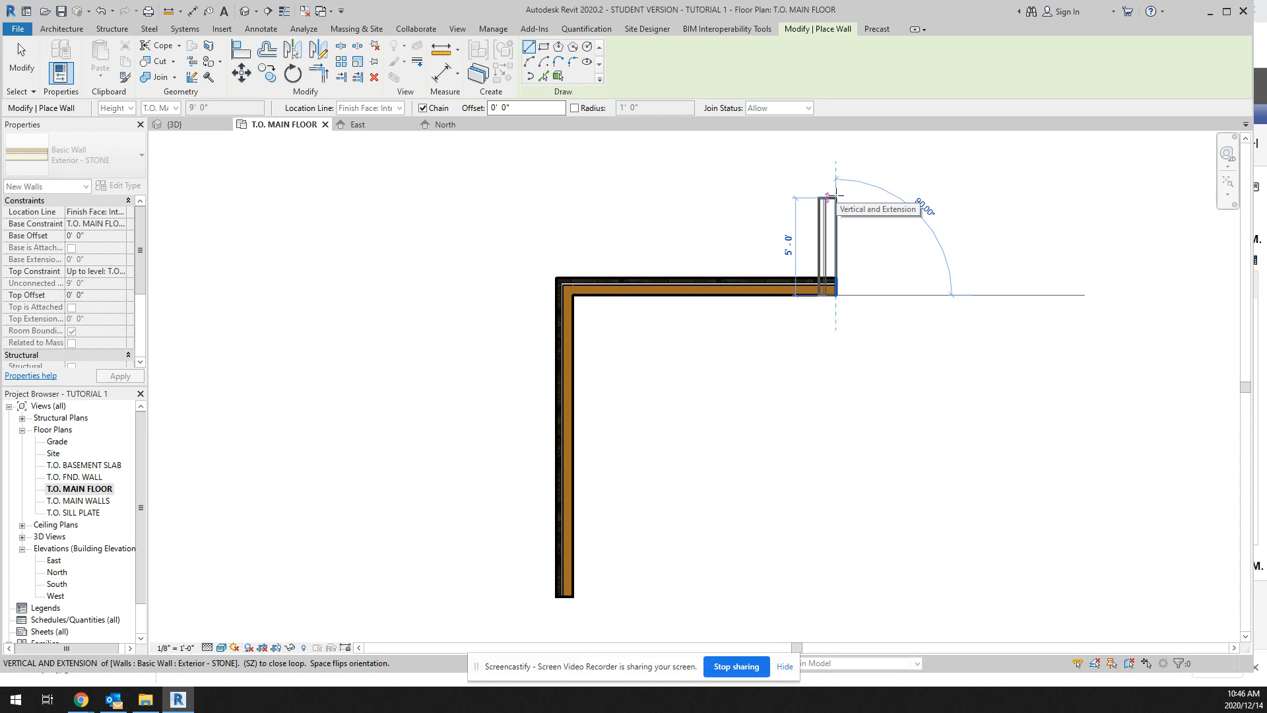
{"action": "left_click", "coordinate": [836, 197]}
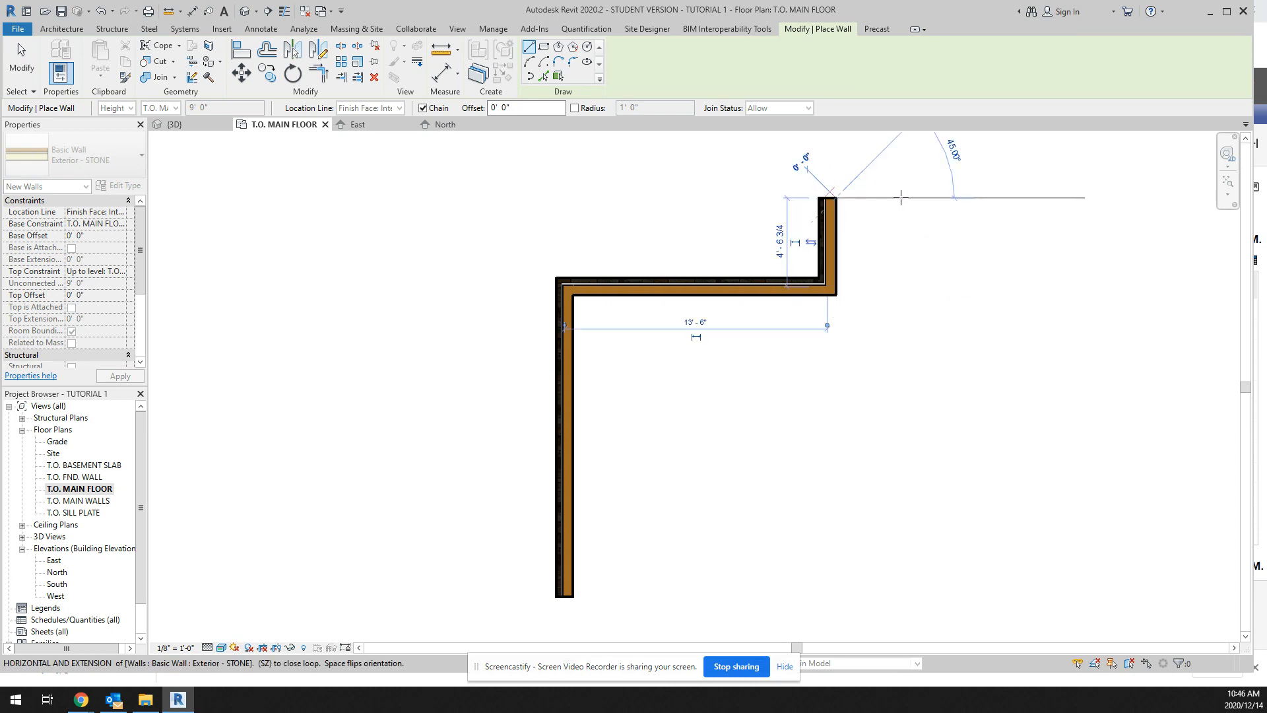
{"action": "left_click", "coordinate": [1011, 197]}
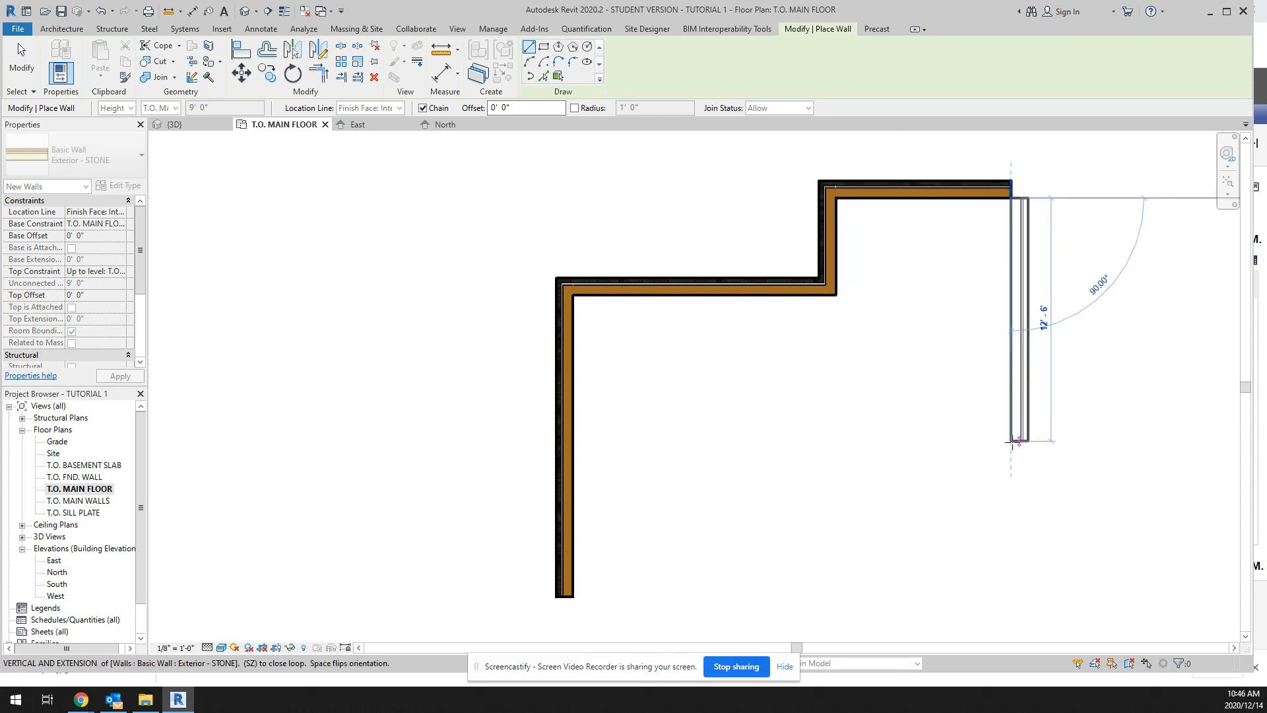
Step: Continue the chain south, about 6' east, about 8' south and about 26' west, and close the loop with a small jog at the starting wall
{"action": "left_click", "coordinate": [1011, 450]}
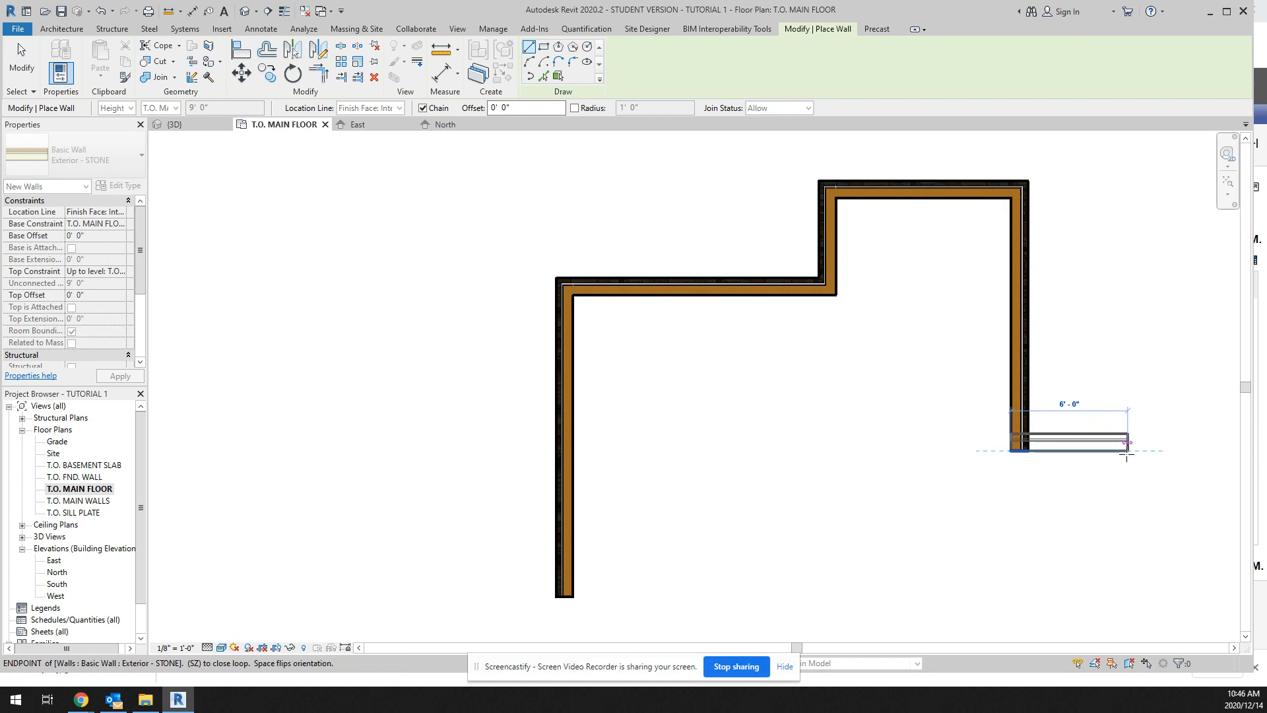
{"action": "left_click", "coordinate": [1129, 451]}
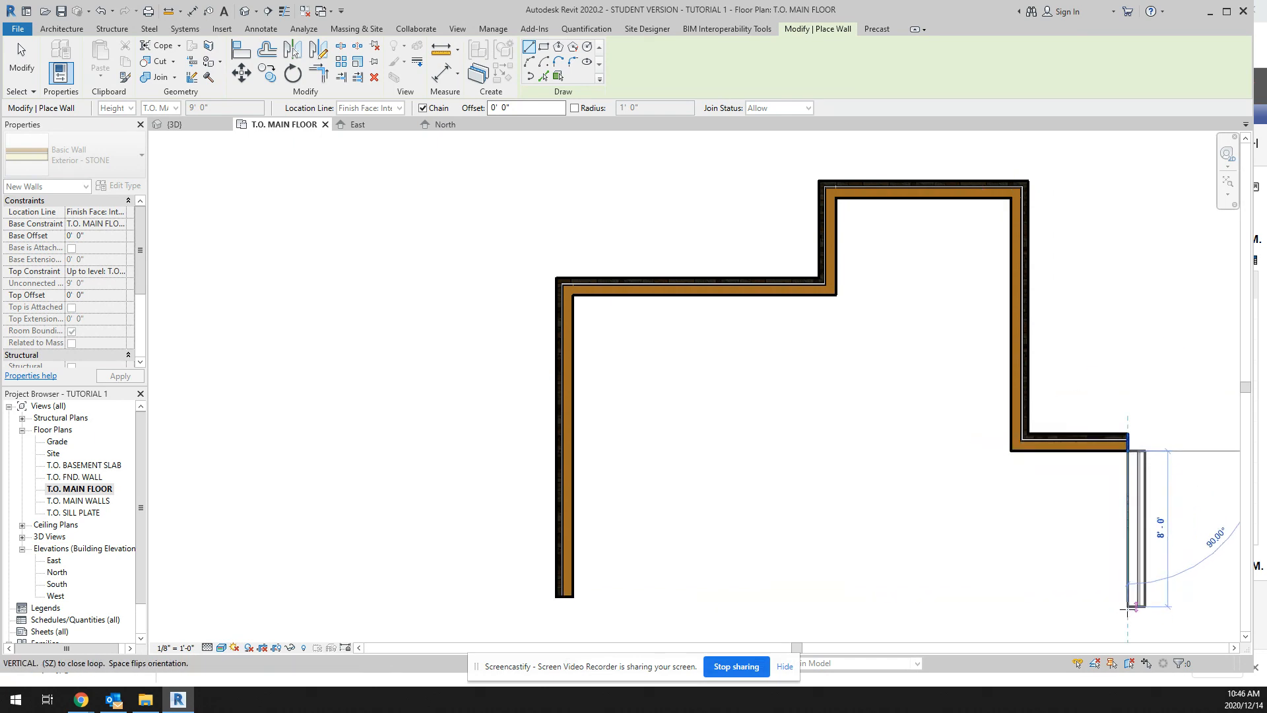
{"action": "left_click", "coordinate": [1136, 606]}
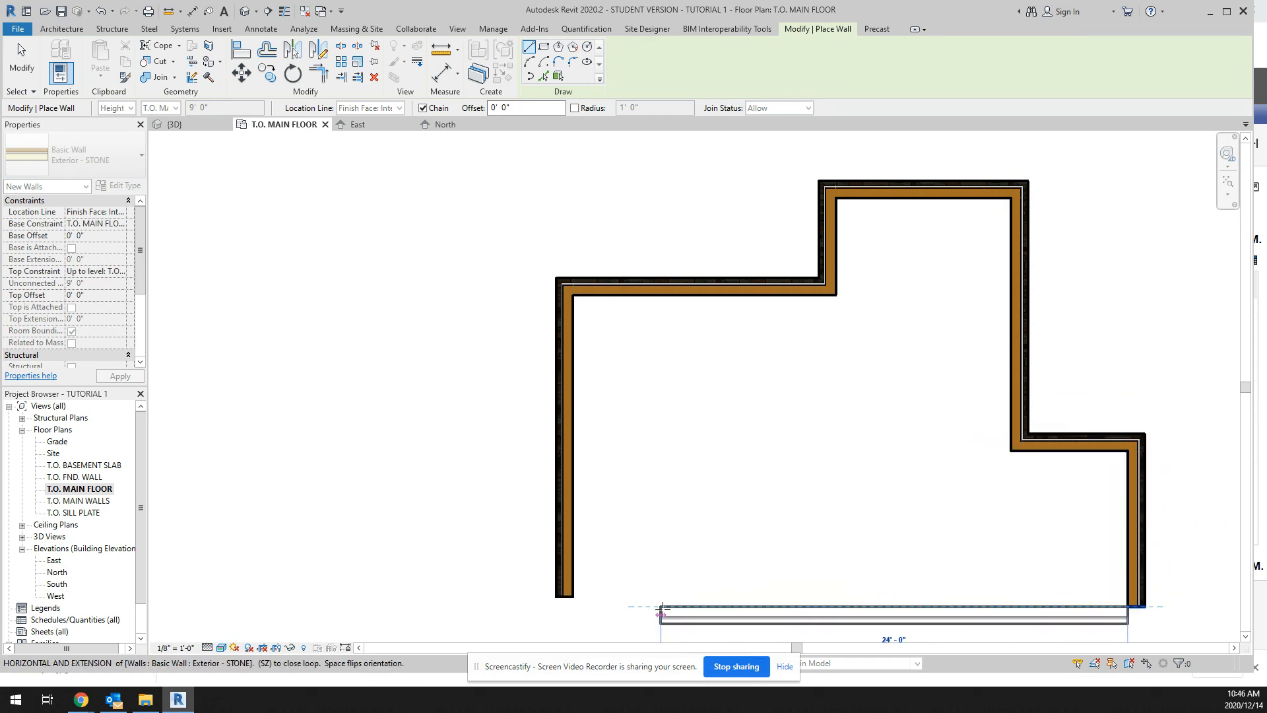
{"action": "left_click", "coordinate": [611, 606]}
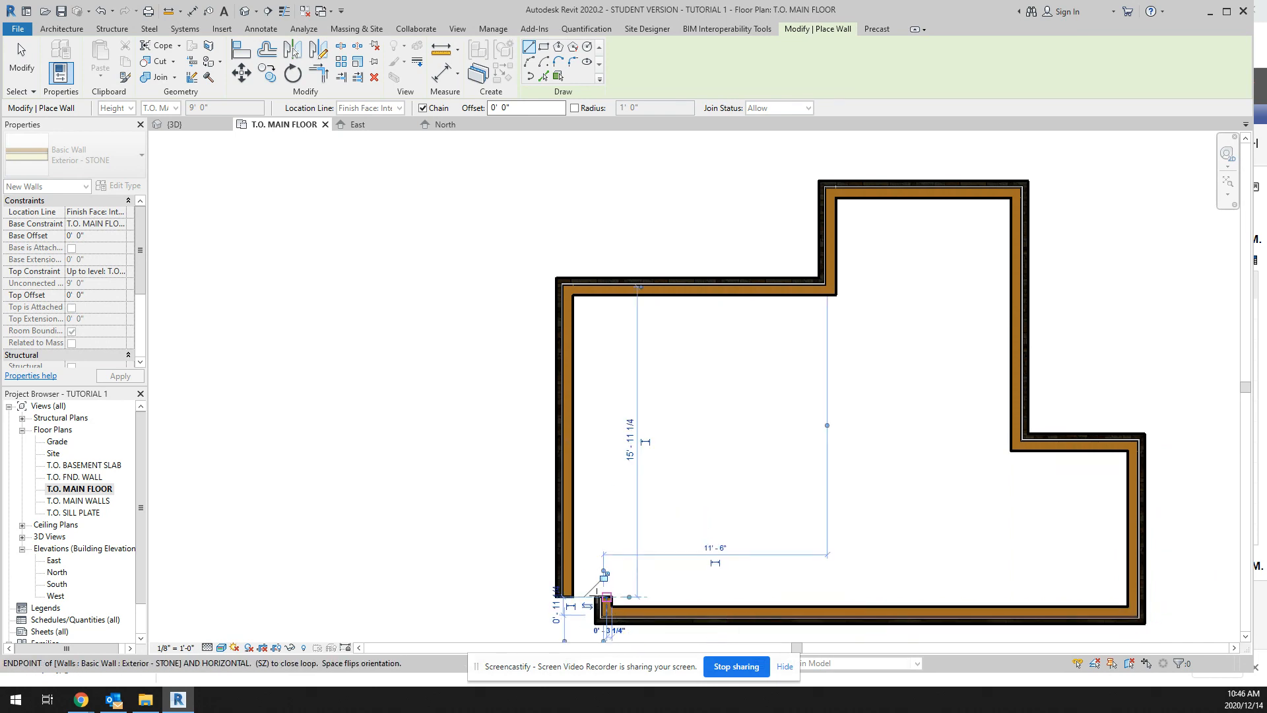
{"action": "left_click", "coordinate": [560, 596]}
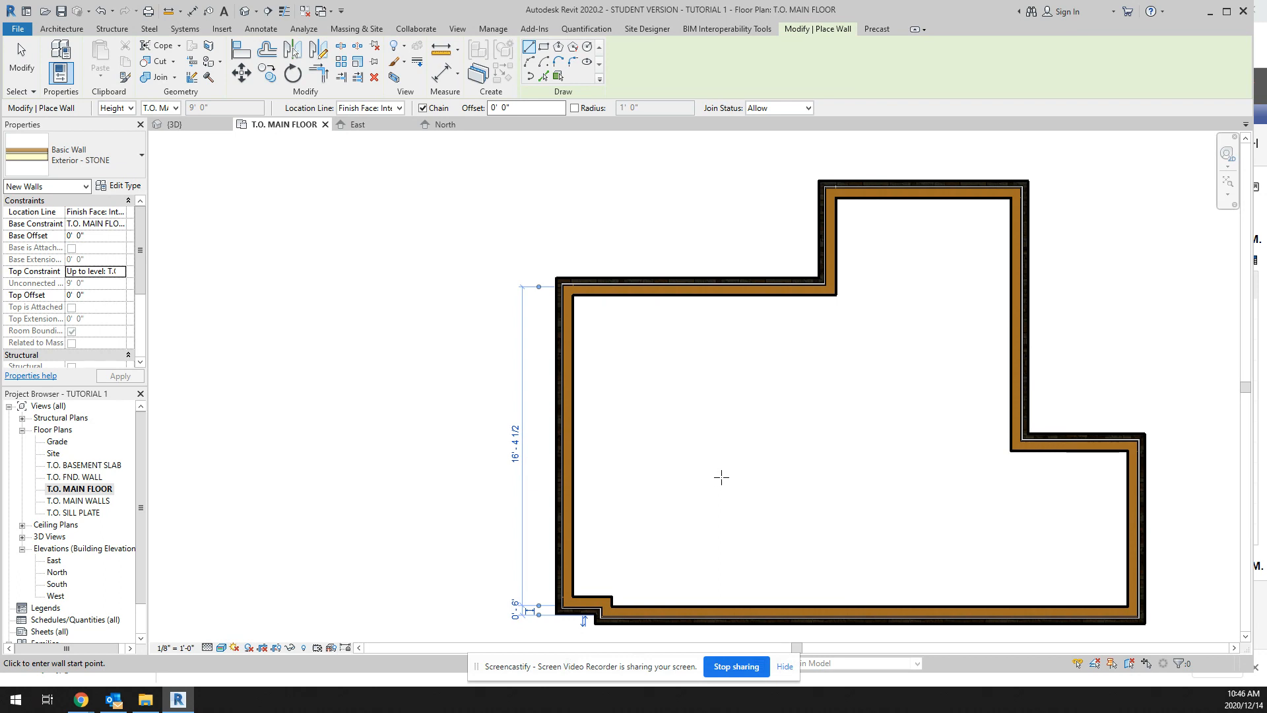
Step: Switch the new walls to the Interior - 2X4 W DRYWALL type and set their location line to Finish Face: Interior
{"action": "left_click", "coordinate": [142, 156]}
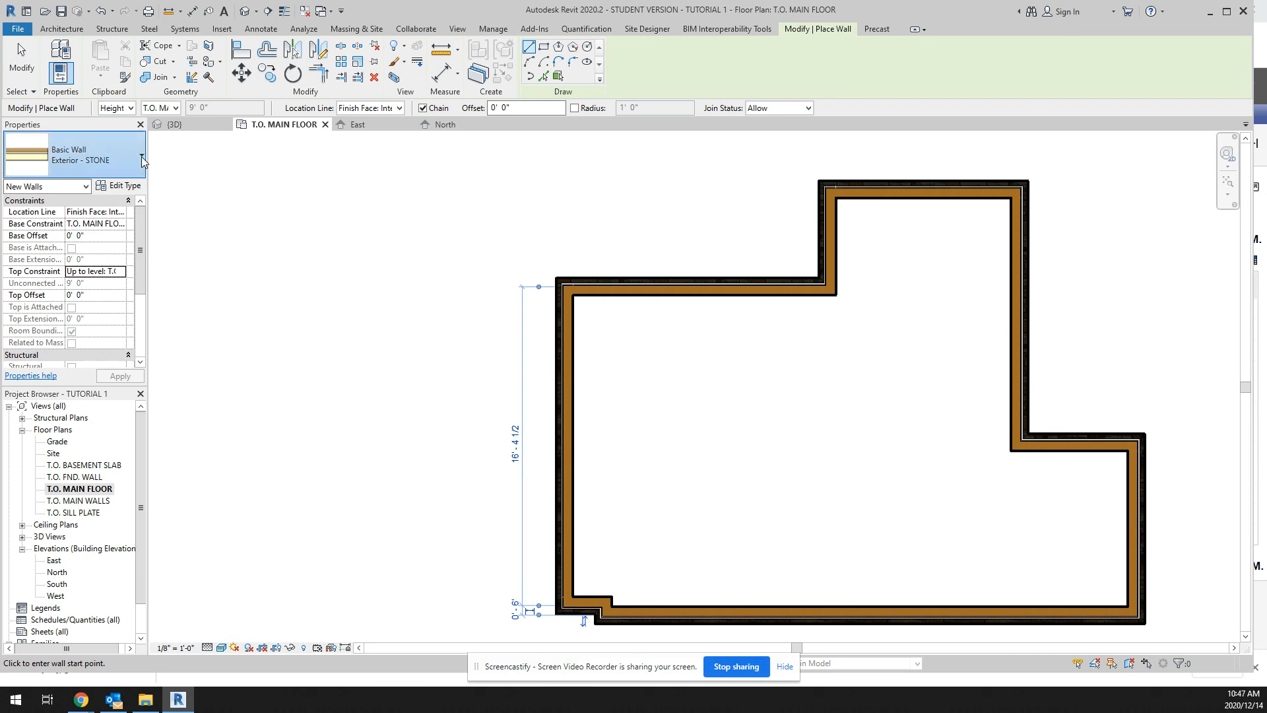
{"action": "scroll", "coordinate": [116, 342], "scroll_direction": "up", "scroll_amount": 2}
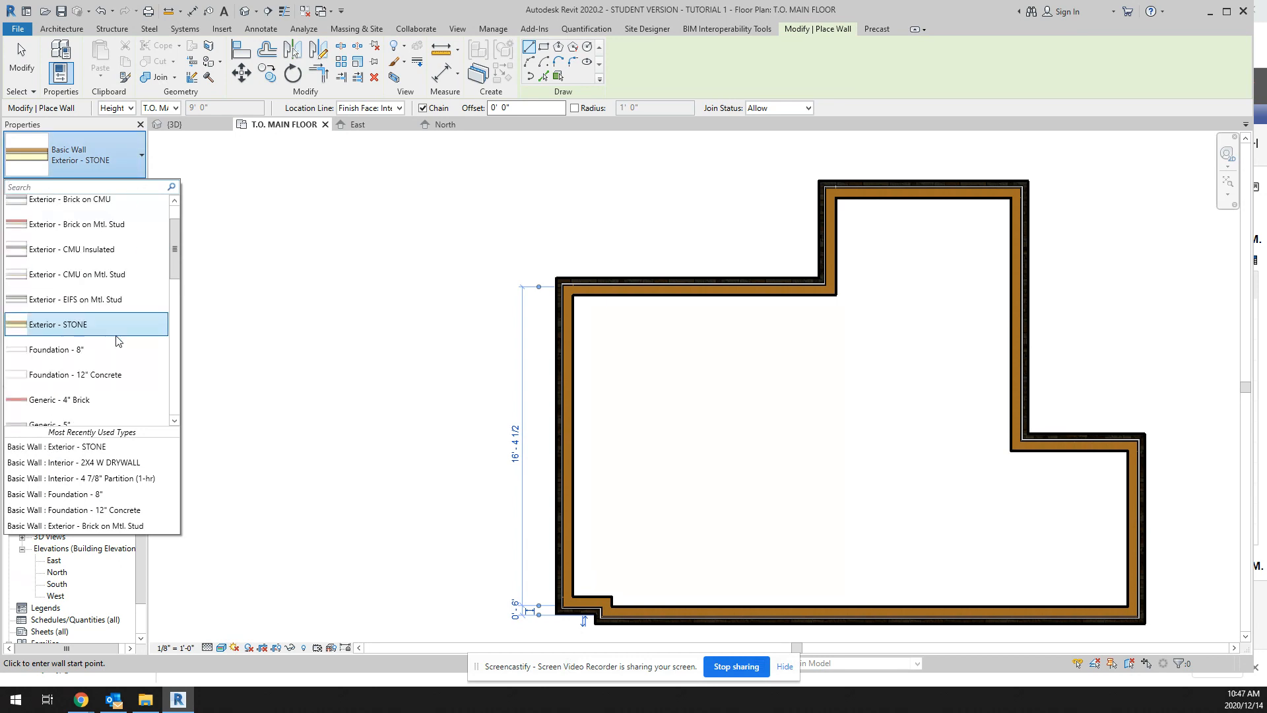
{"action": "scroll", "coordinate": [117, 336], "scroll_direction": "down", "scroll_amount": 4}
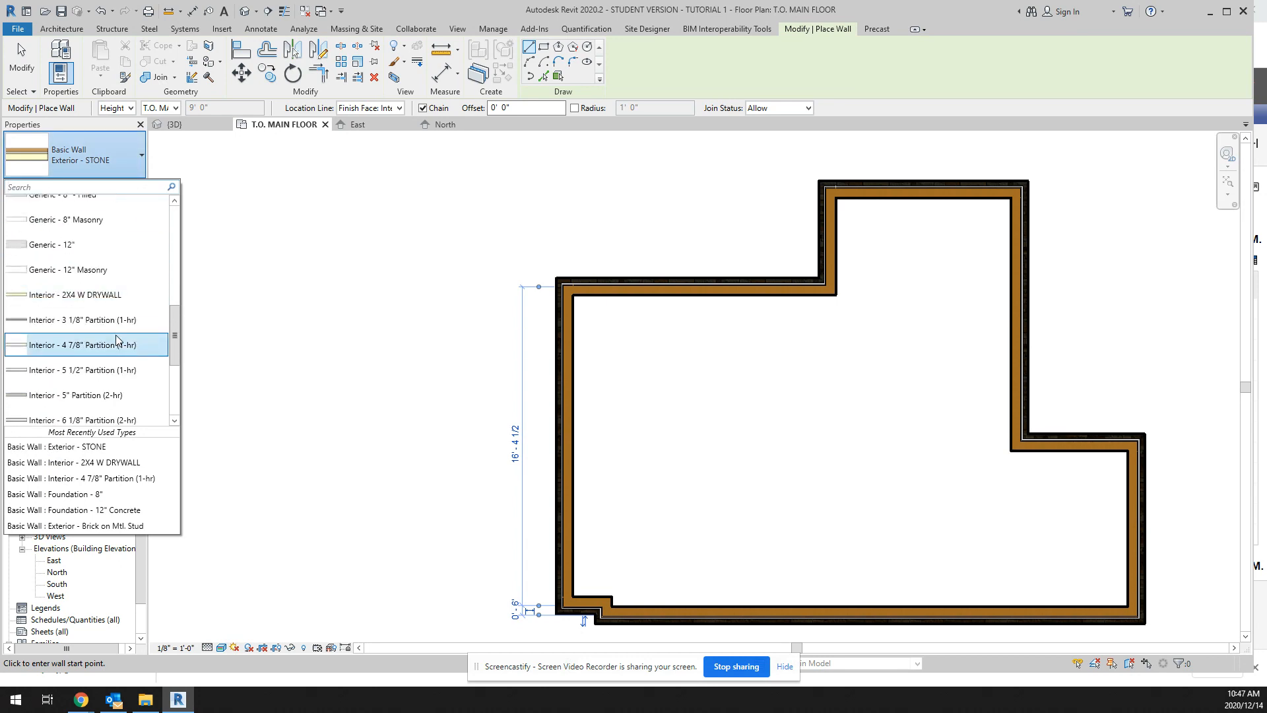
{"action": "left_click", "coordinate": [95, 295]}
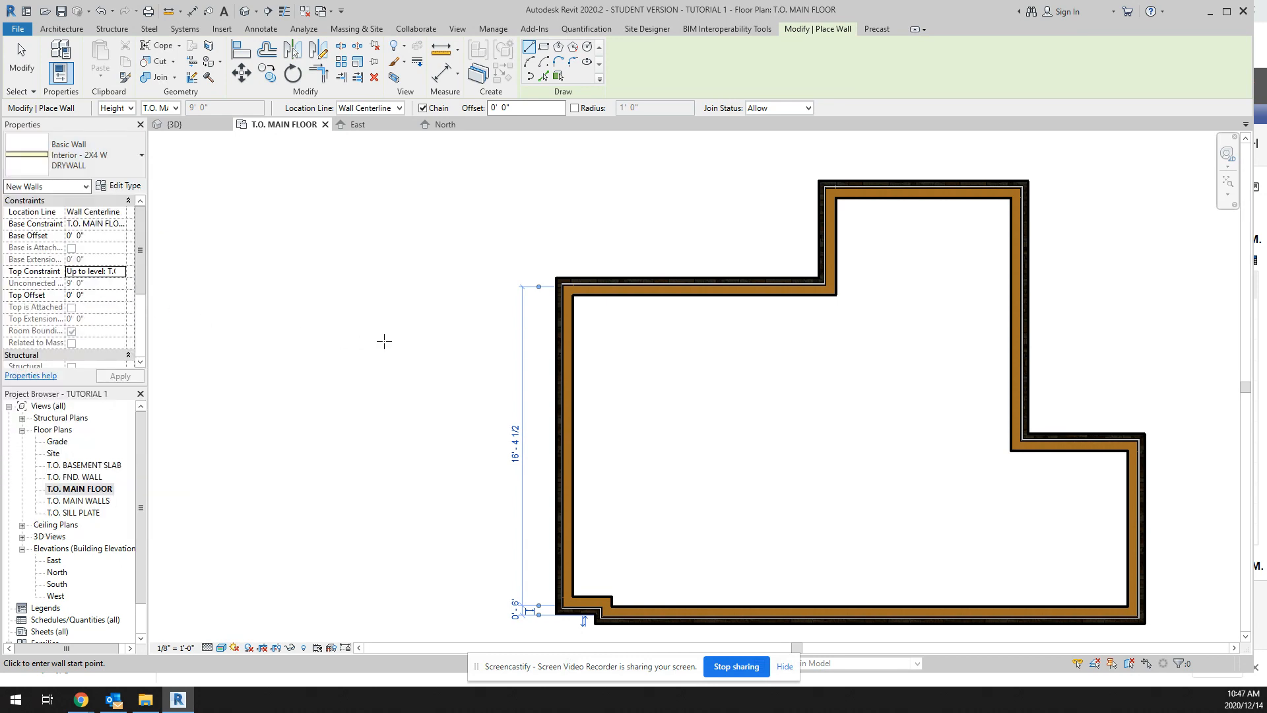
{"action": "left_click", "coordinate": [120, 211]}
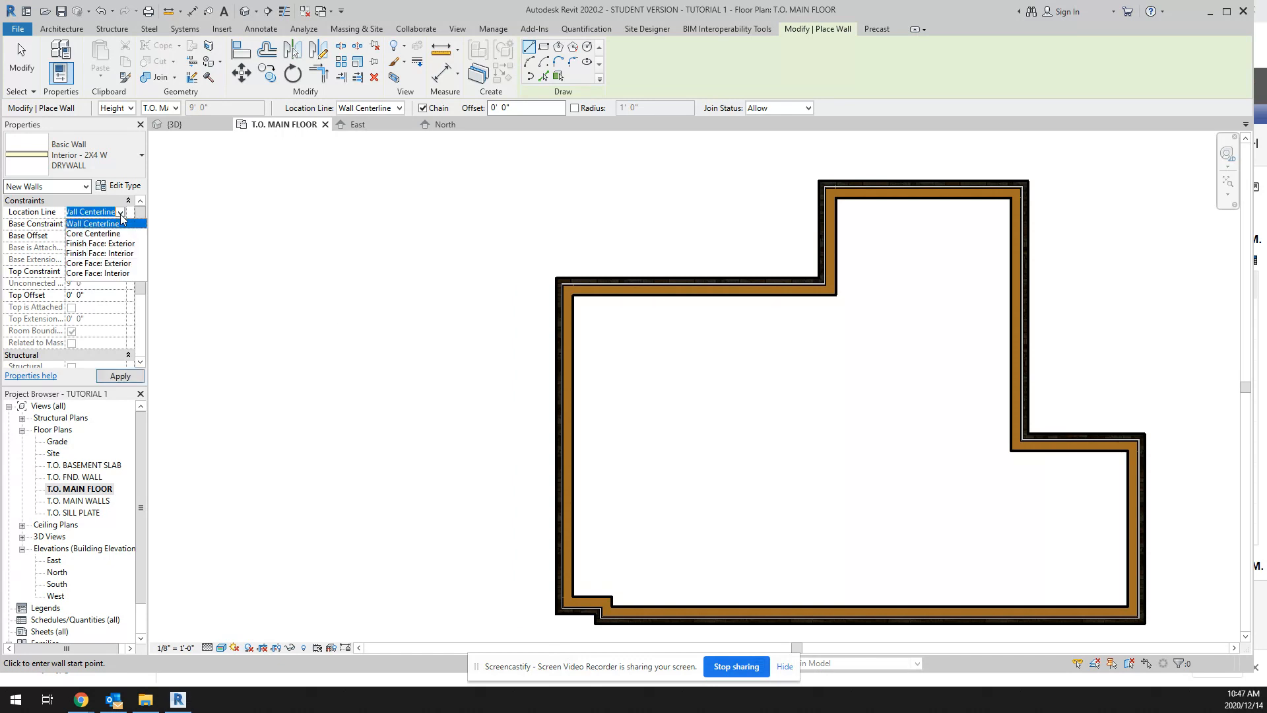
{"action": "left_click", "coordinate": [125, 254]}
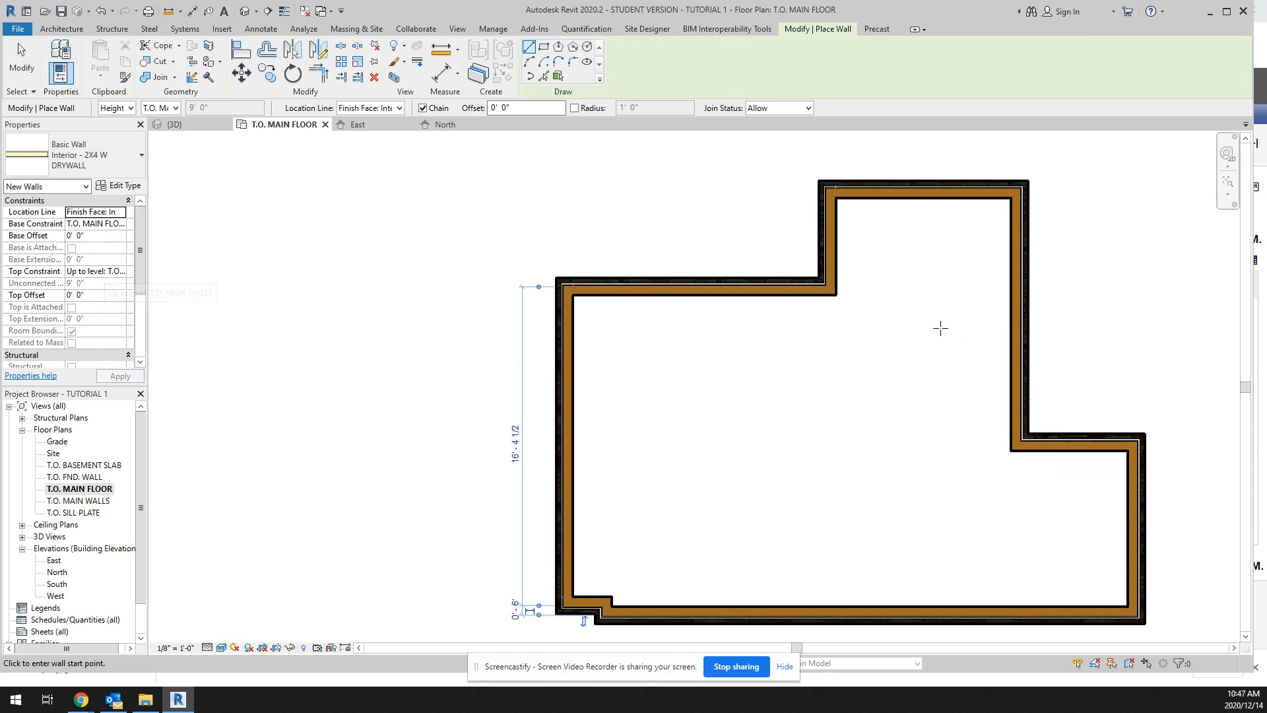
Step: Draw a horizontal interior wall across the north bump-out, from its southwest inside corner to the east exterior wall
{"action": "scroll", "coordinate": [833, 295], "scroll_direction": "up", "scroll_amount": 3}
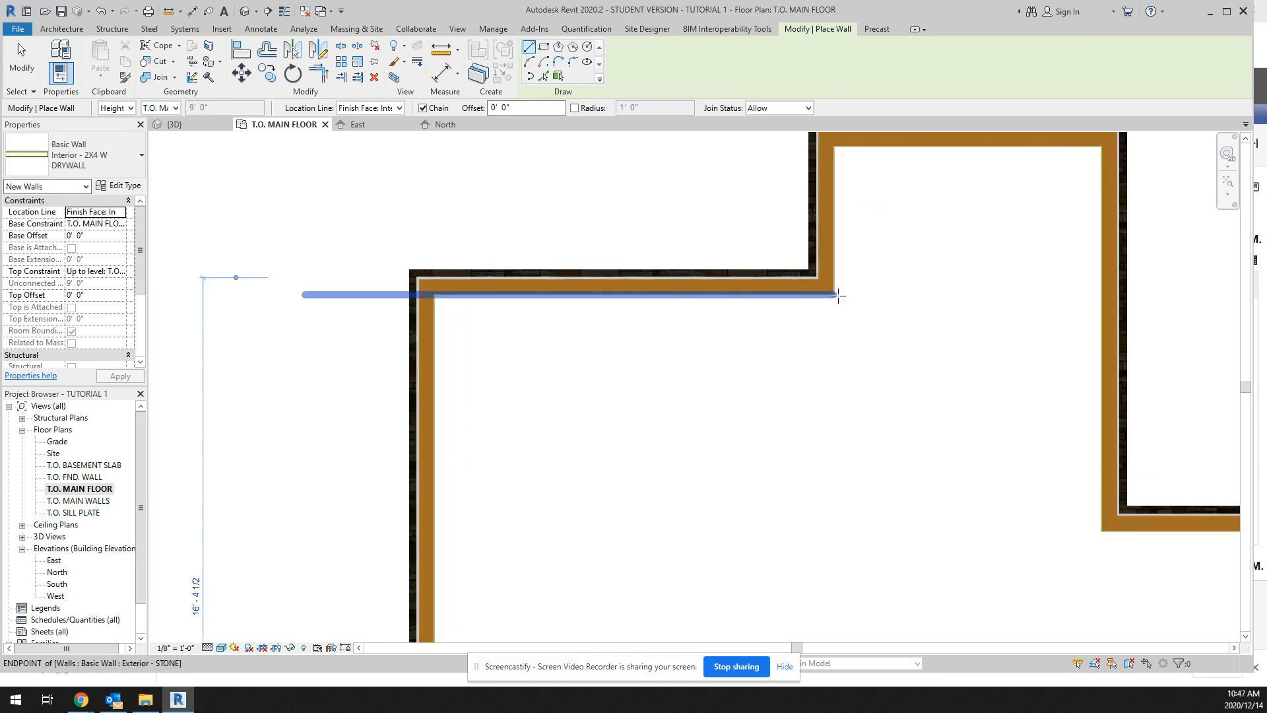
{"action": "left_click", "coordinate": [834, 294]}
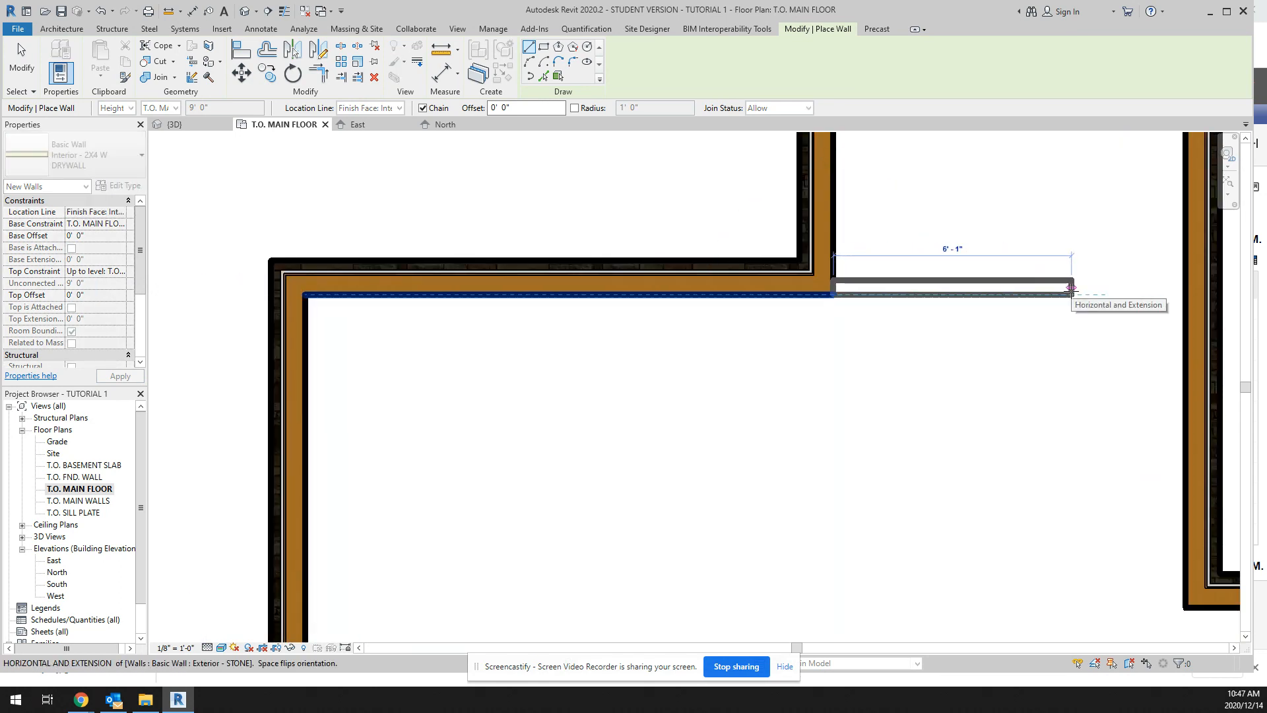
{"action": "left_click", "coordinate": [1185, 294]}
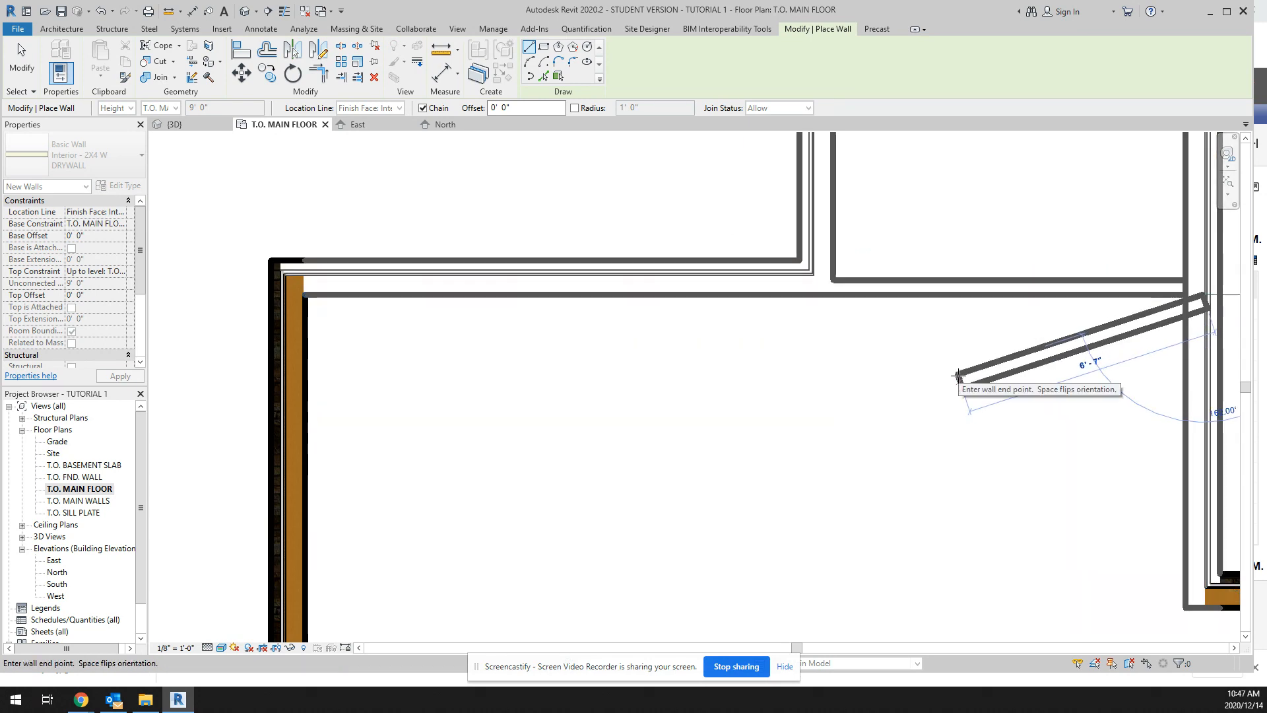
{"action": "key", "text": "Escape"}
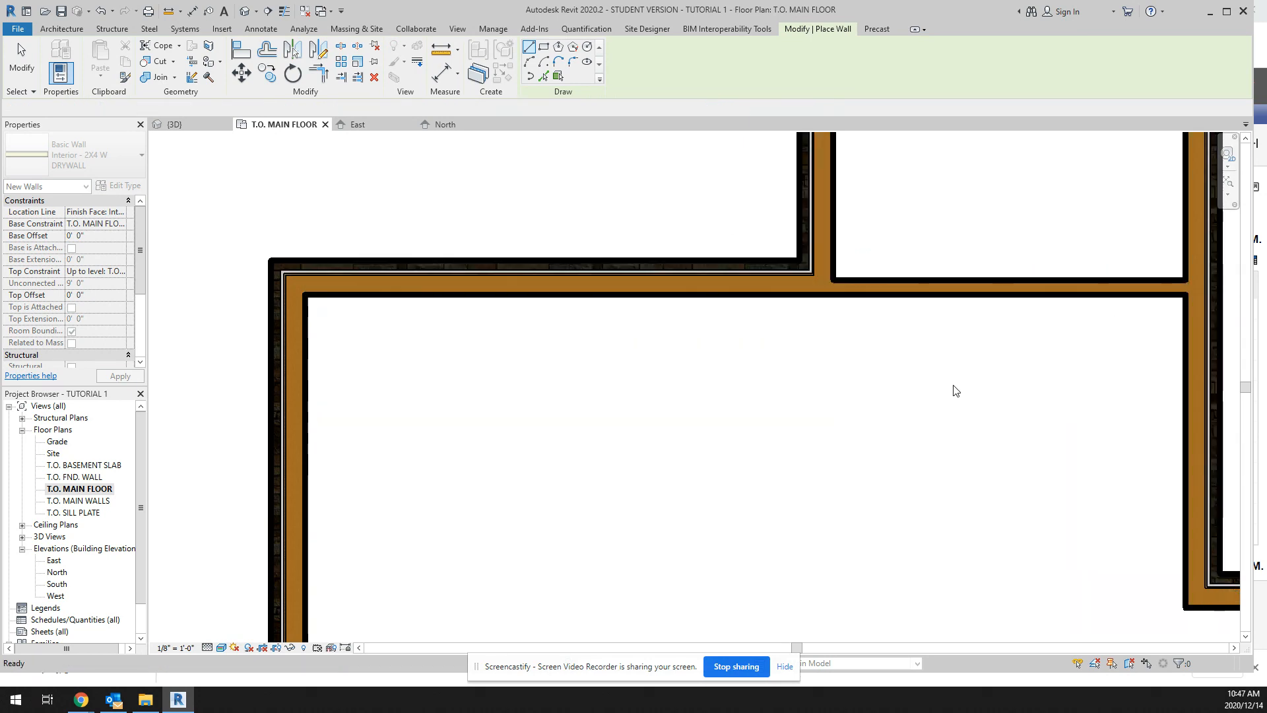
Step: Measure the inside depth and width of the enclosed north room
{"action": "scroll", "coordinate": [910, 396], "scroll_direction": "down", "scroll_amount": 1}
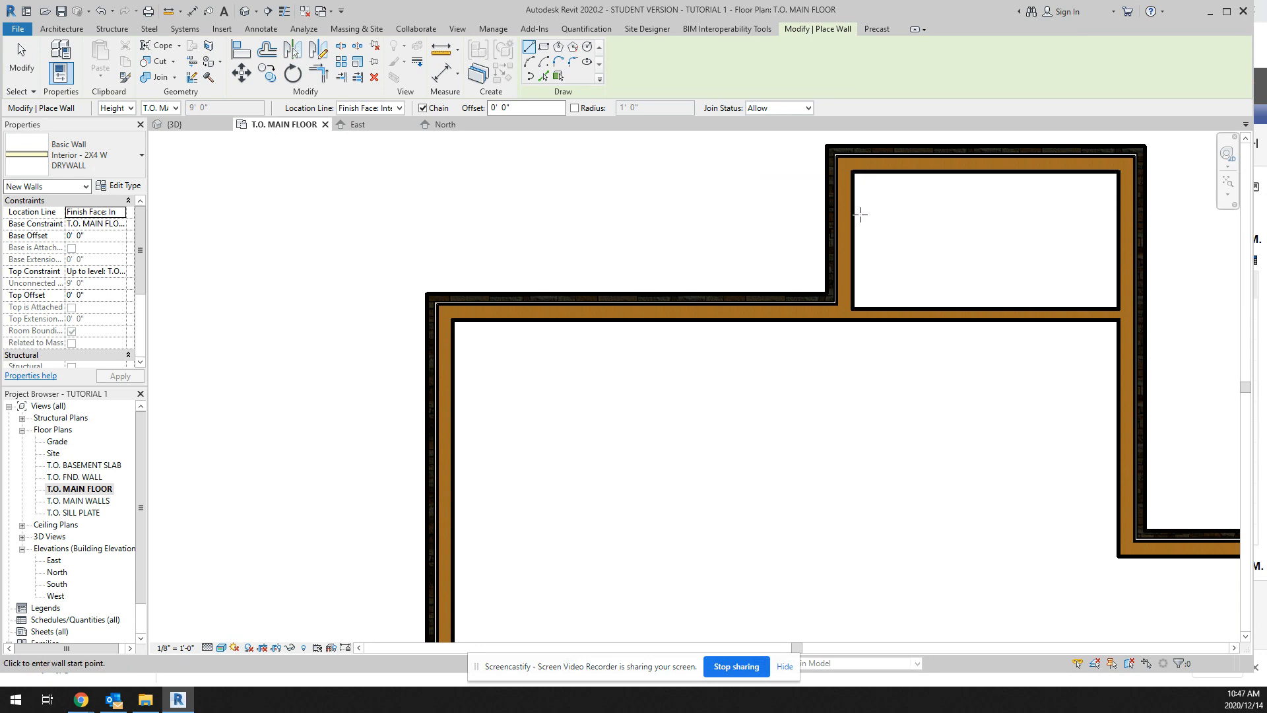
{"action": "left_click", "coordinate": [441, 49]}
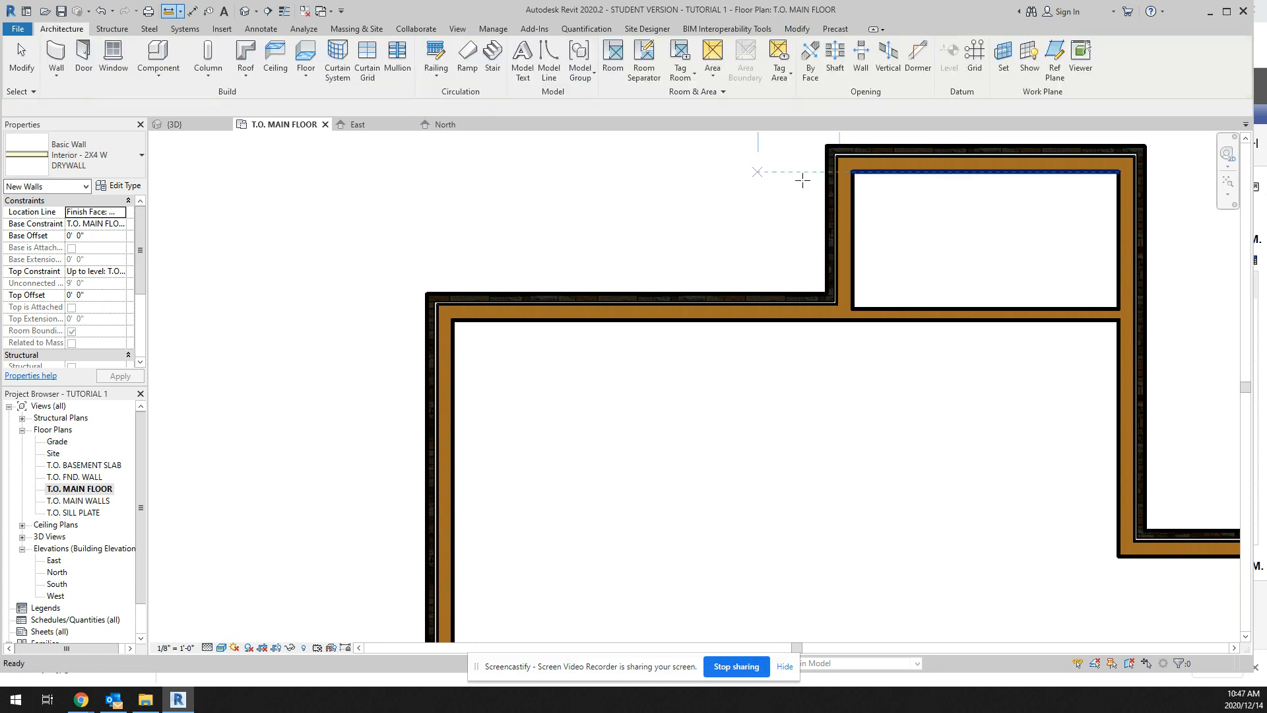
{"action": "left_click", "coordinate": [853, 172]}
{"action": "left_click", "coordinate": [852, 308]}
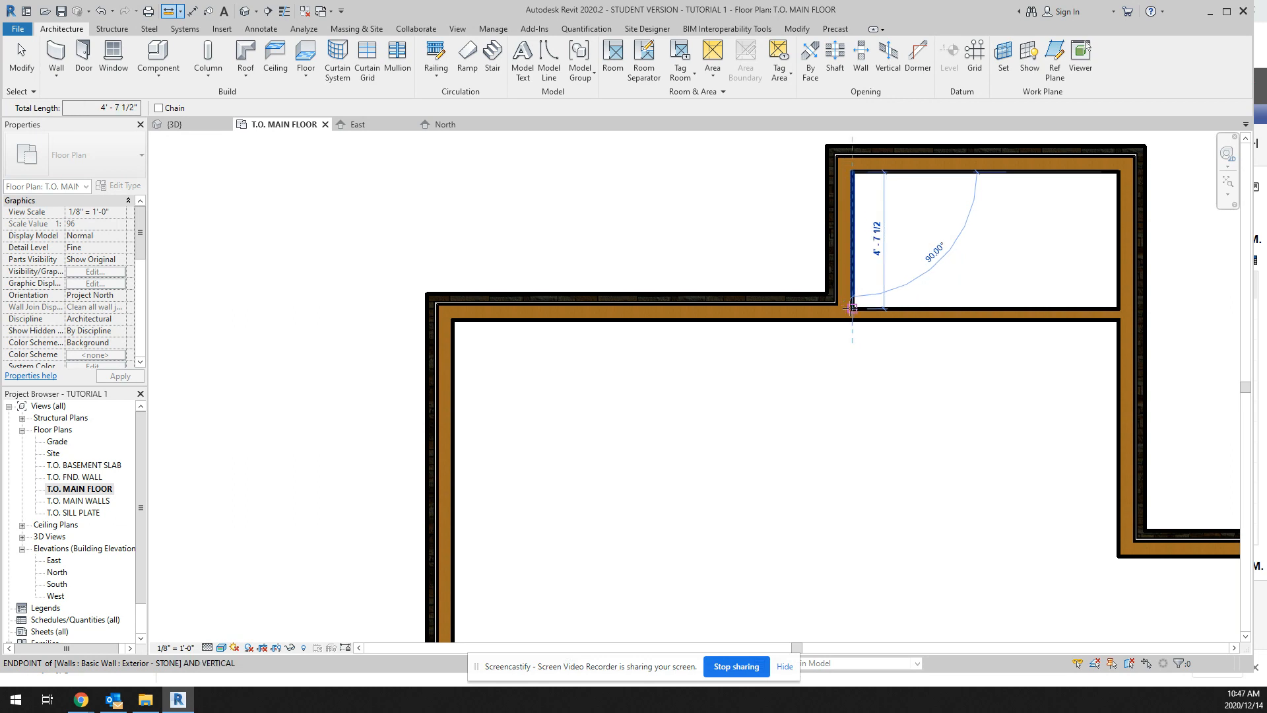
{"action": "scroll", "coordinate": [851, 308], "scroll_direction": "up", "scroll_amount": 1}
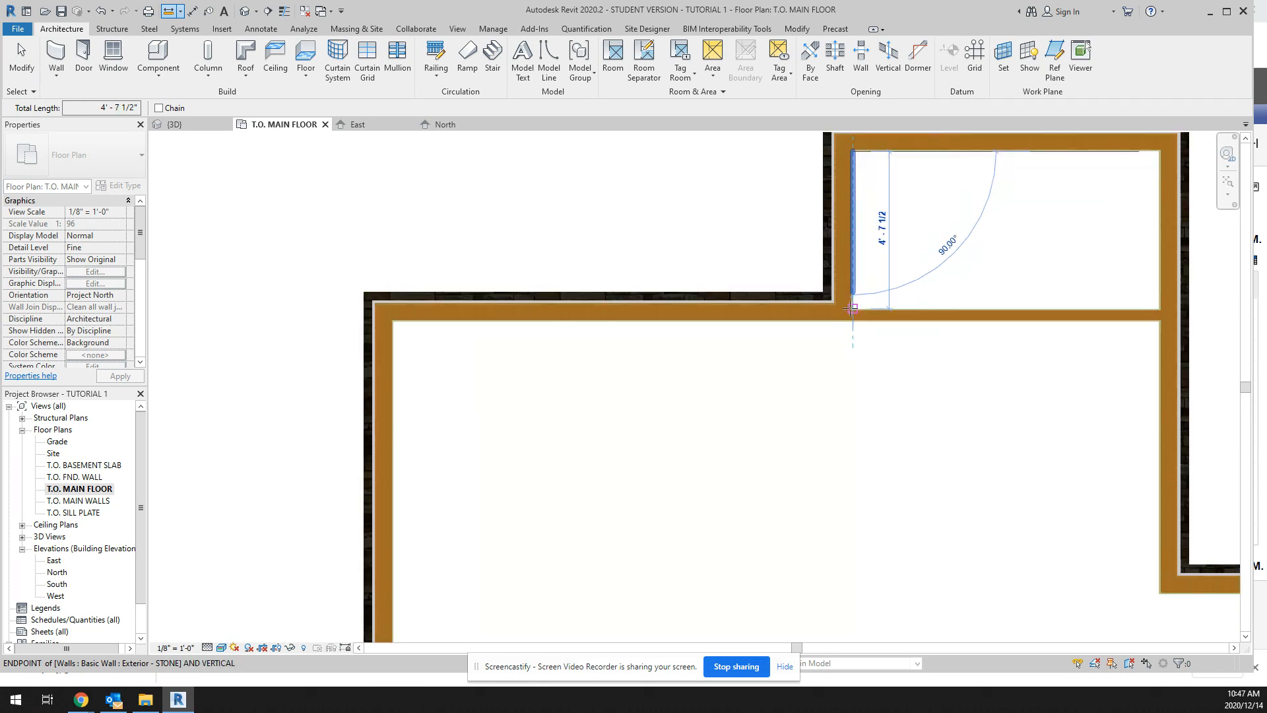
{"action": "scroll", "coordinate": [851, 309], "scroll_direction": "down", "scroll_amount": 2}
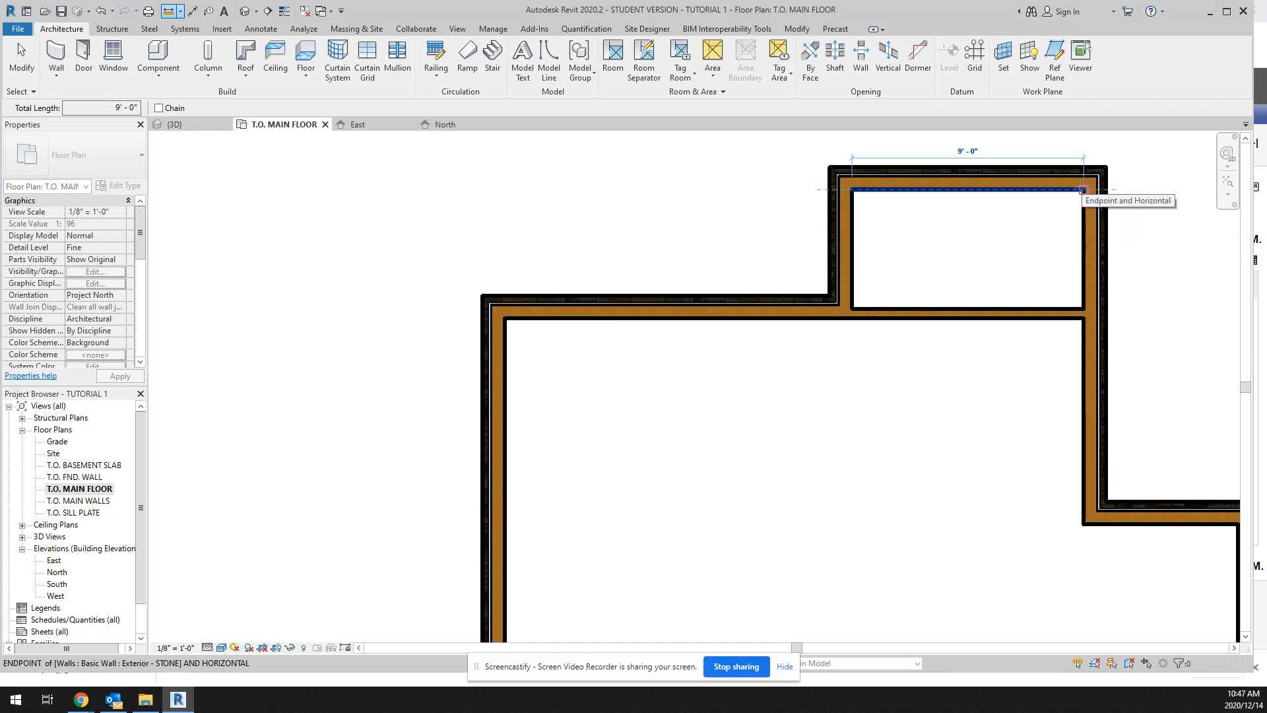
{"action": "key", "text": "Escape"}
{"action": "key", "text": "Escape"}
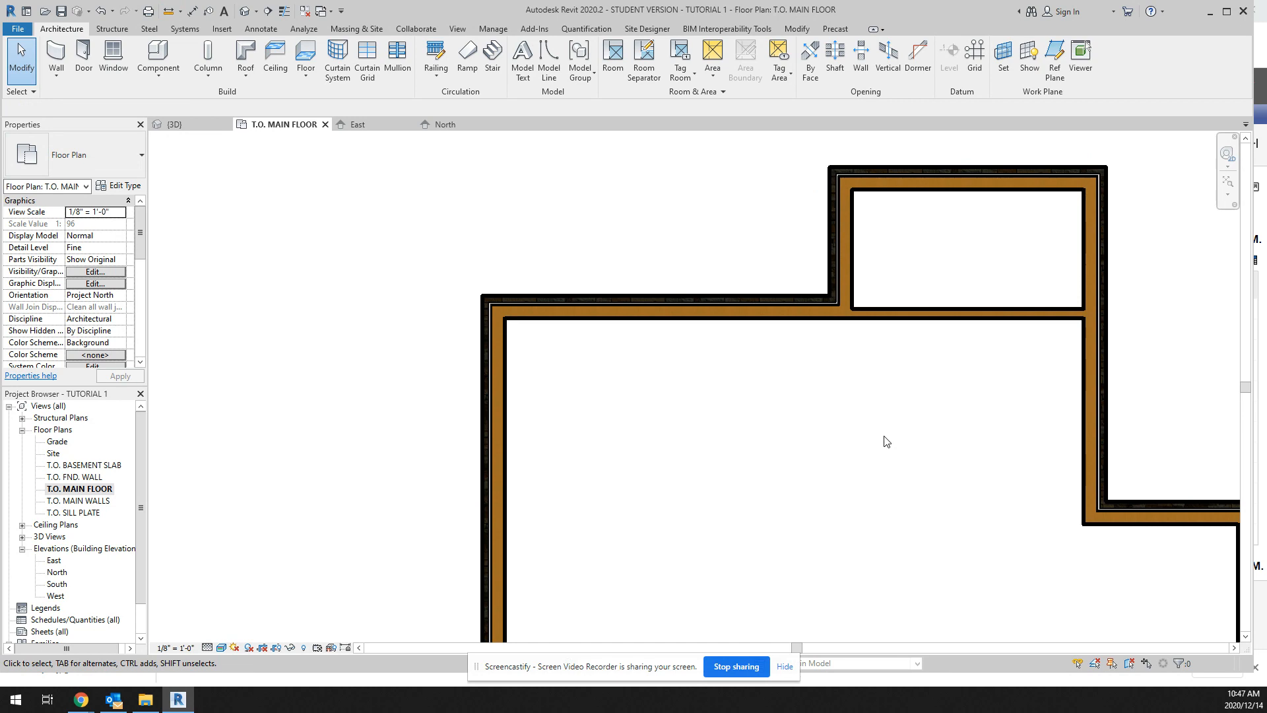
Step: Draw a vertical interior wall from the inside corner of the east jog down to the south exterior wall
{"action": "scroll", "coordinate": [884, 436], "scroll_direction": "down", "scroll_amount": 3}
{"action": "scroll", "coordinate": [1001, 503], "scroll_direction": "up", "scroll_amount": 2}
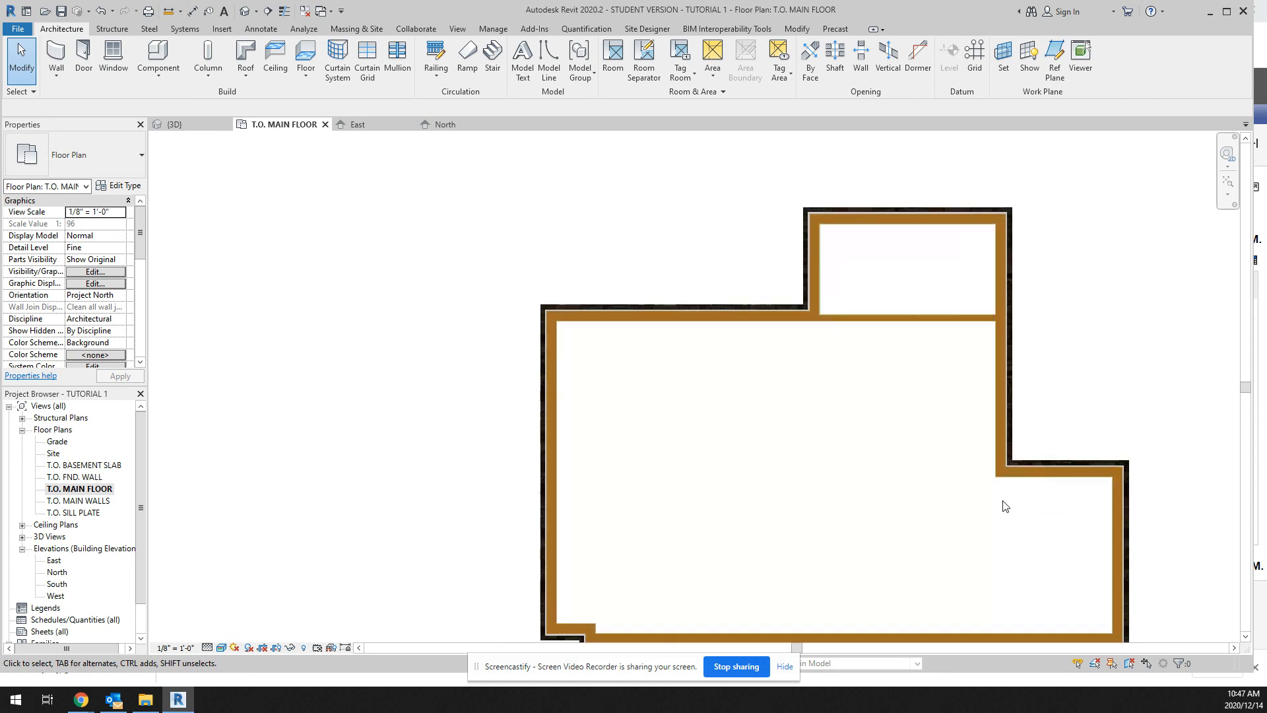
{"action": "left_click", "coordinate": [58, 58]}
{"action": "scroll", "coordinate": [999, 507], "scroll_direction": "up", "scroll_amount": 1}
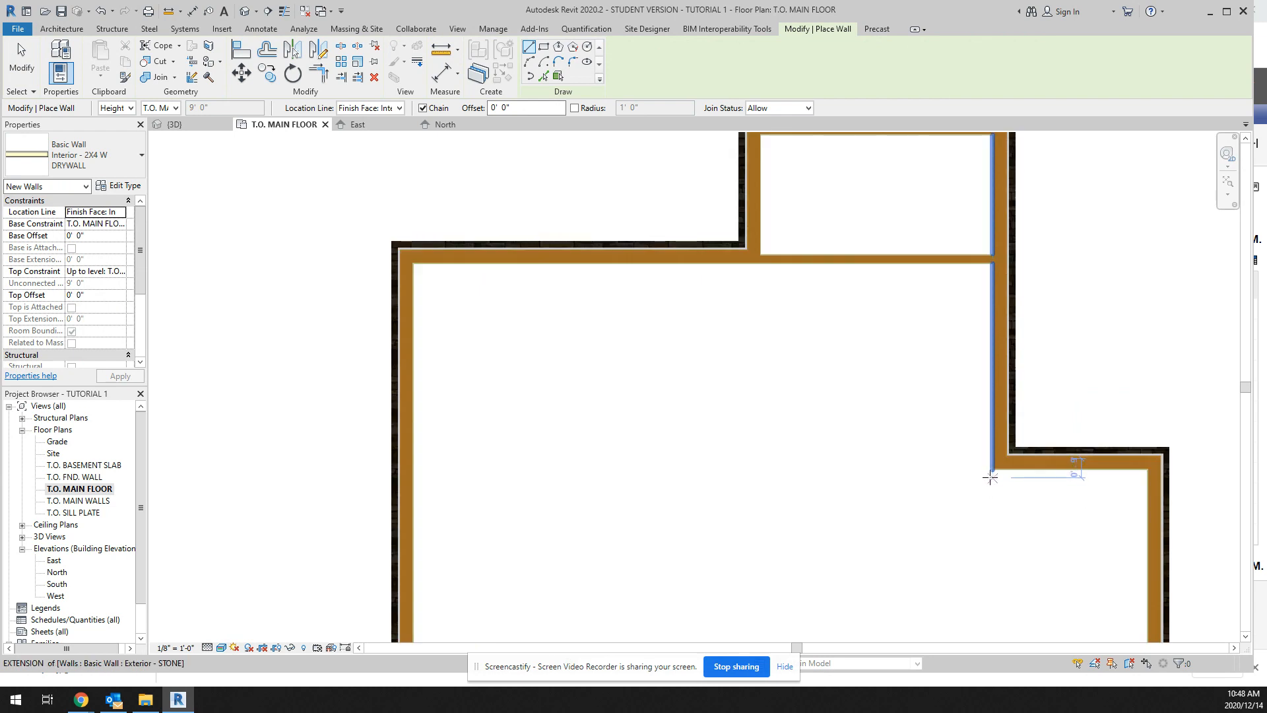
{"action": "left_click", "coordinate": [993, 468]}
{"action": "scroll", "coordinate": [1000, 561], "scroll_direction": "down", "scroll_amount": 4}
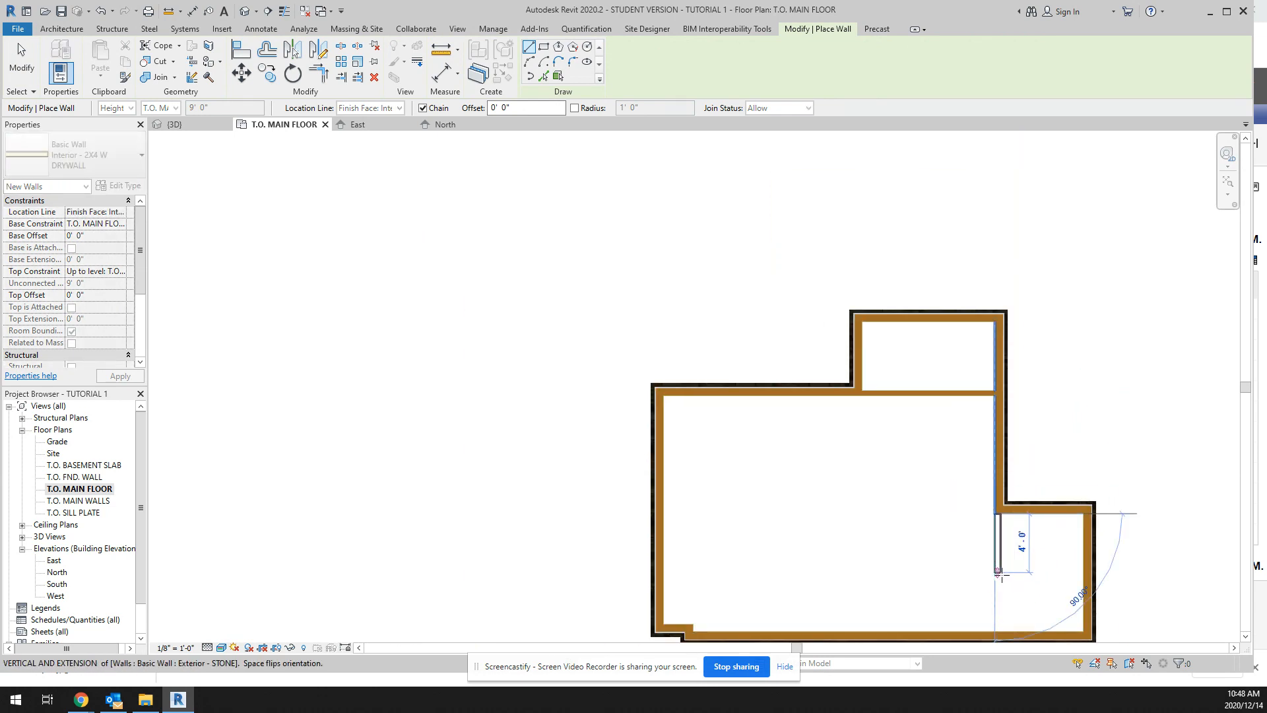
{"action": "scroll", "coordinate": [1009, 610], "scroll_direction": "up", "scroll_amount": 3}
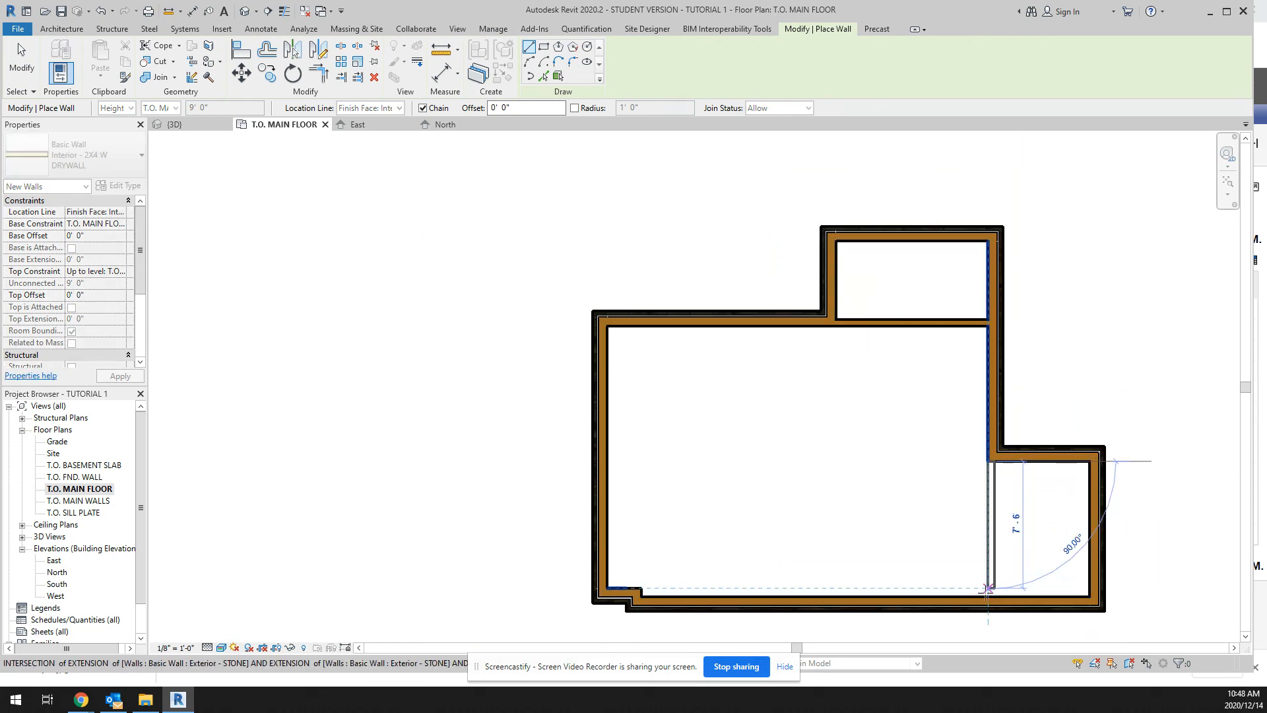
{"action": "left_click", "coordinate": [988, 596]}
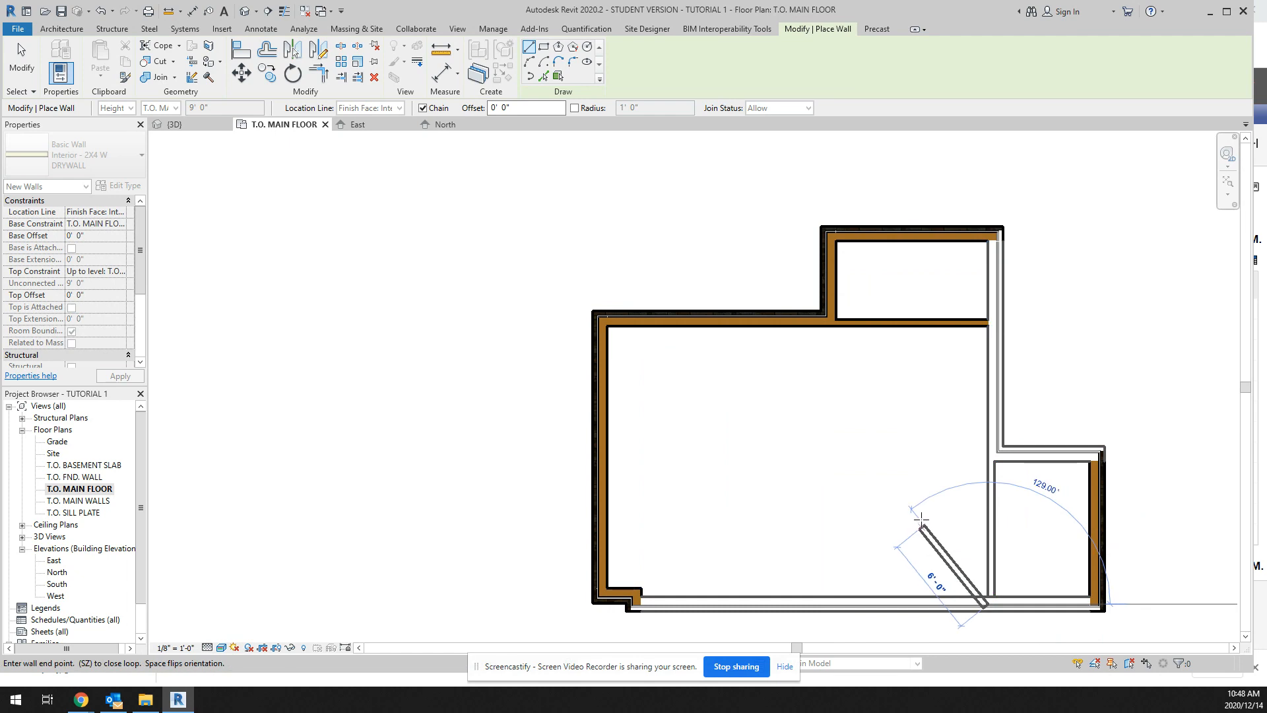
{"action": "key", "text": "Escape"}
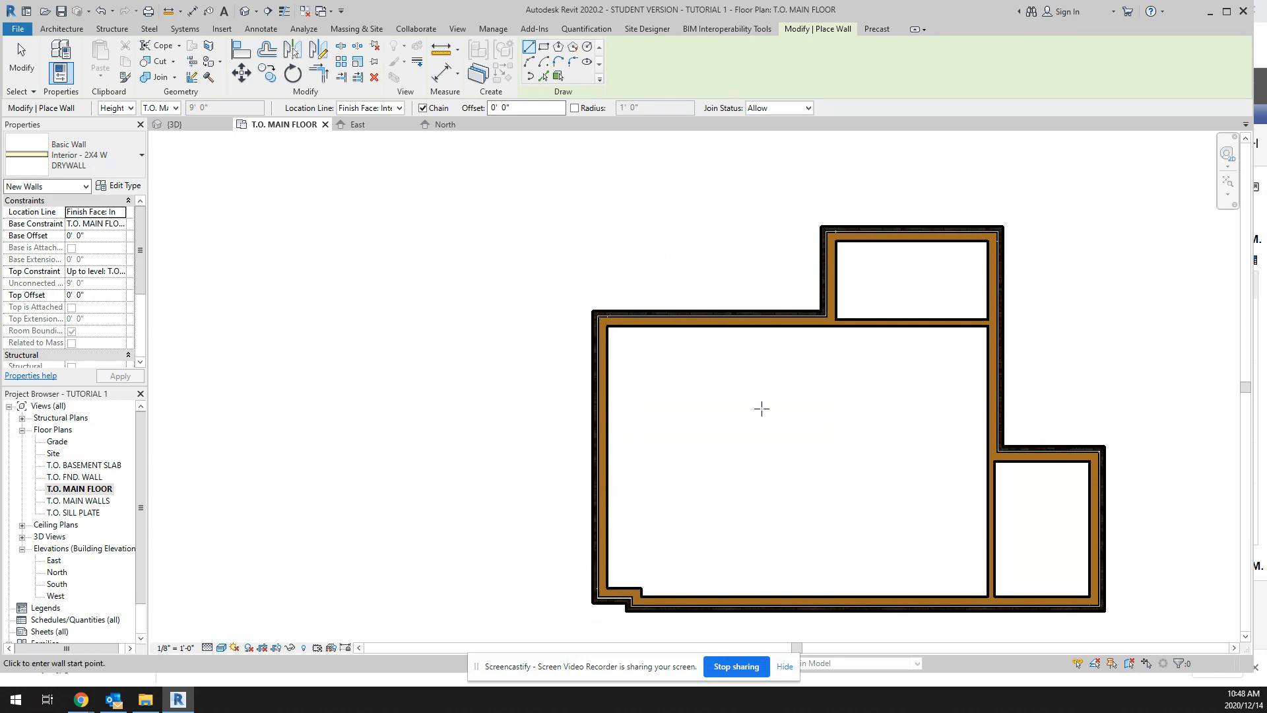
Step: Draw two interior partitions about 7' long east from the west wall, one 3' north and one 3' south of the east room's north wall line
{"action": "left_click", "coordinate": [612, 403]}
{"action": "left_click", "coordinate": [726, 400]}
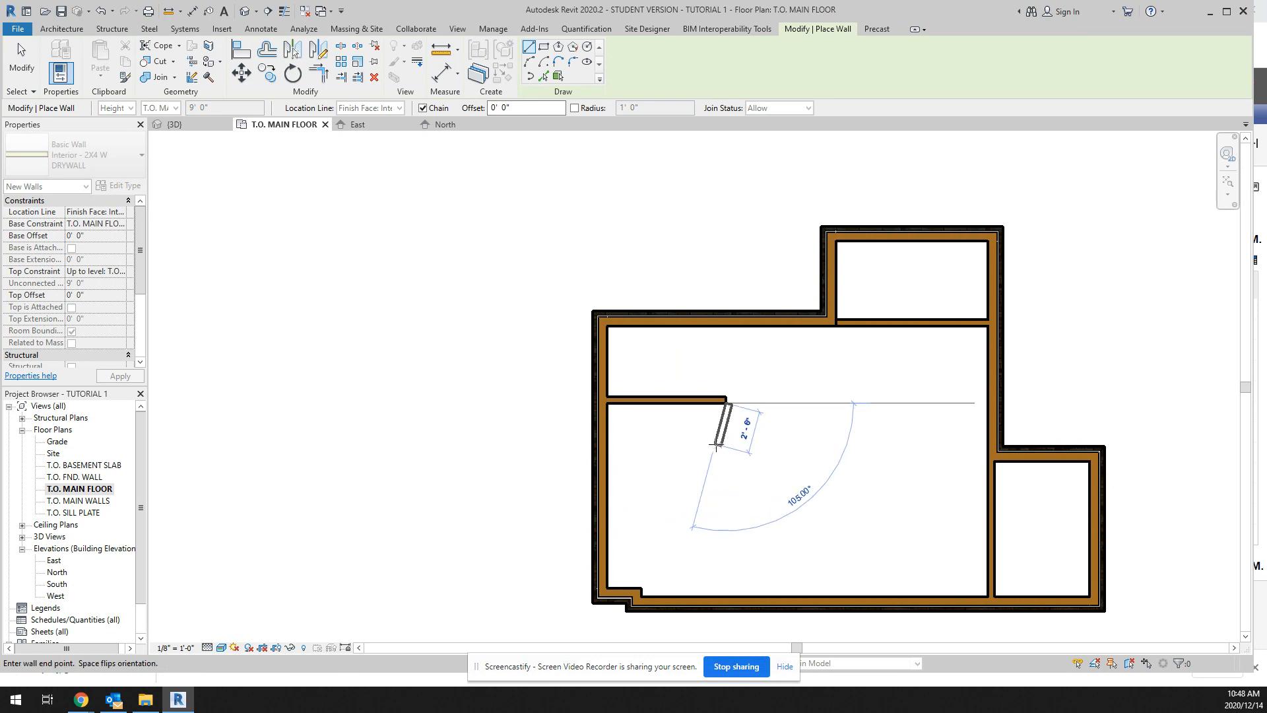
{"action": "key", "text": "Escape"}
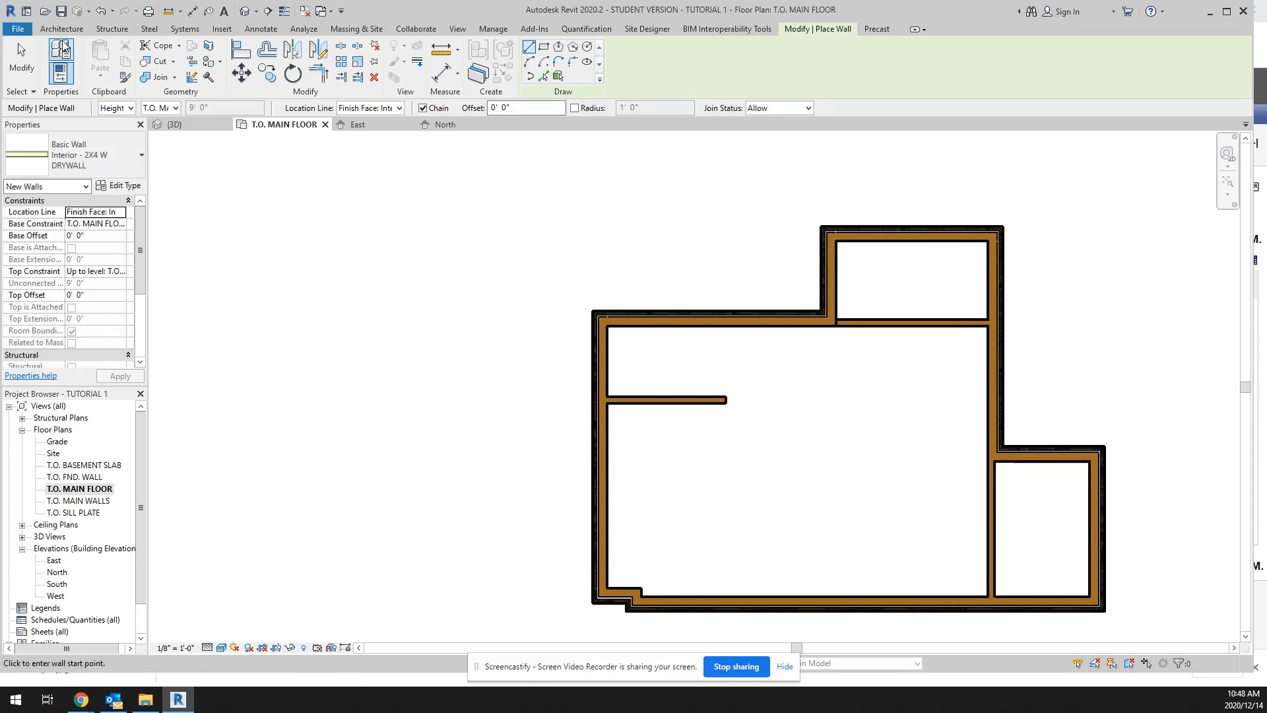
{"action": "left_click", "coordinate": [62, 29]}
{"action": "left_click", "coordinate": [57, 51]}
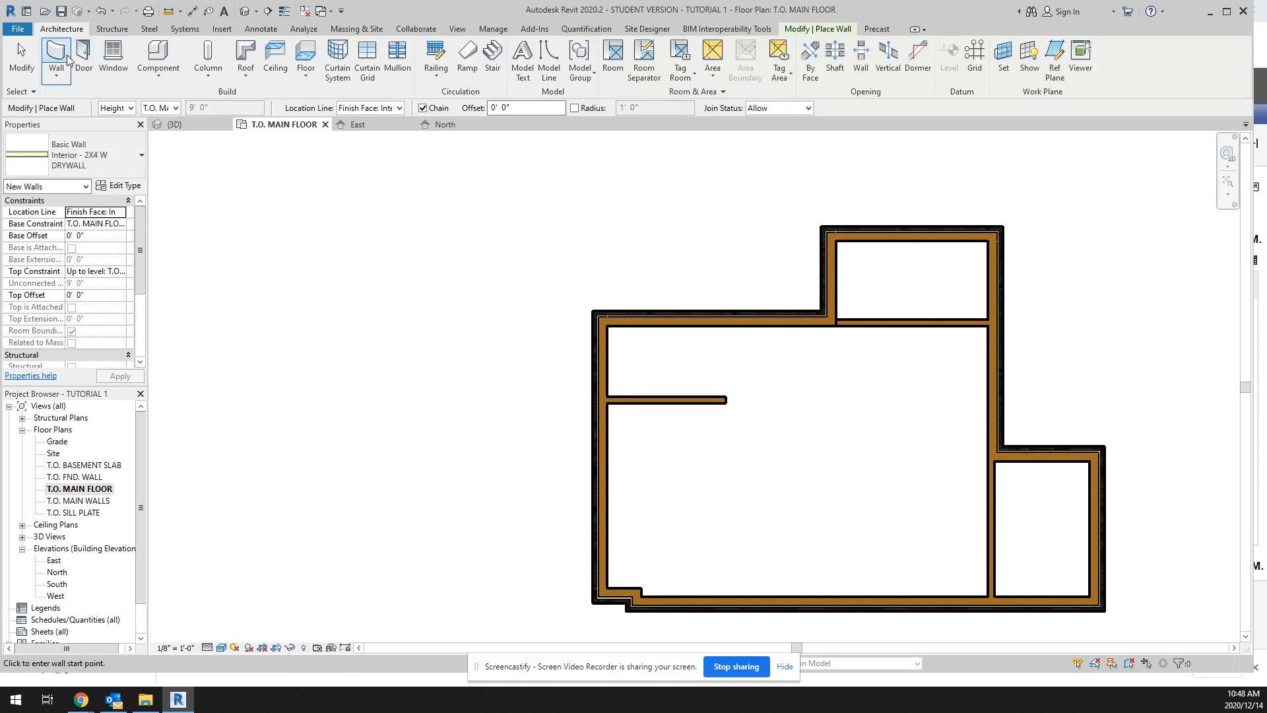
{"action": "left_click", "coordinate": [607, 501]}
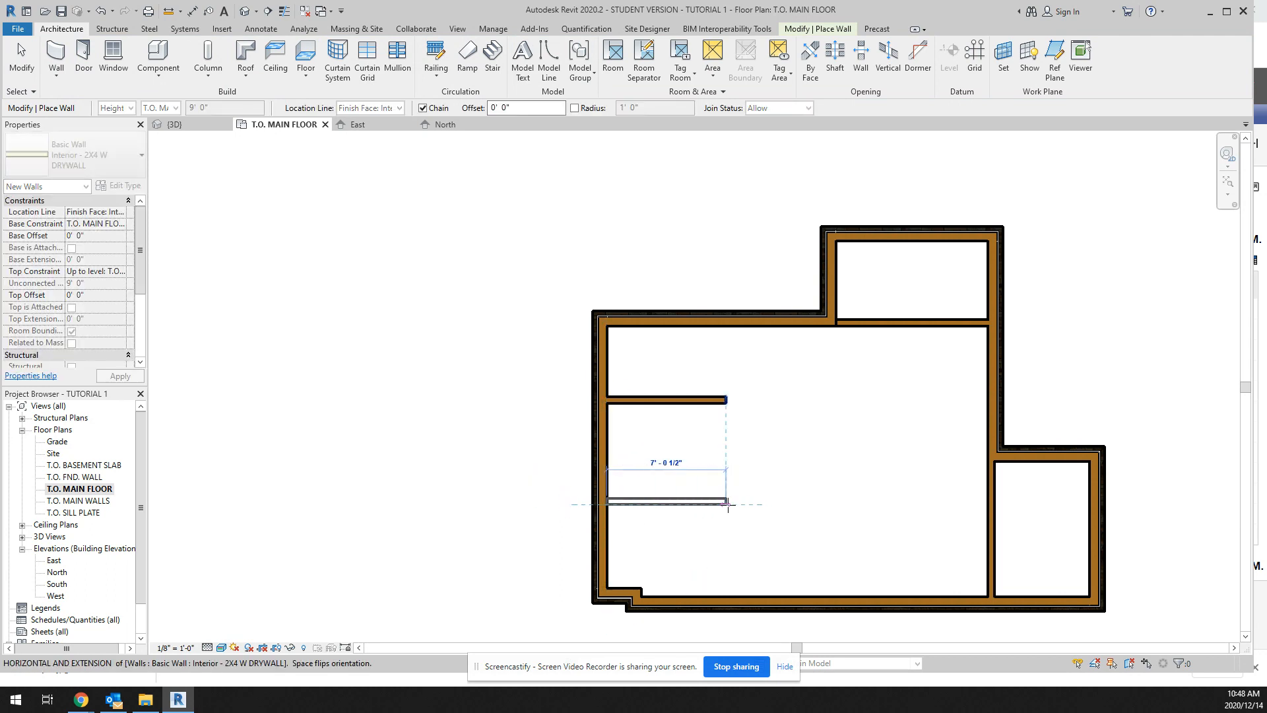
{"action": "key", "text": "Escape"}
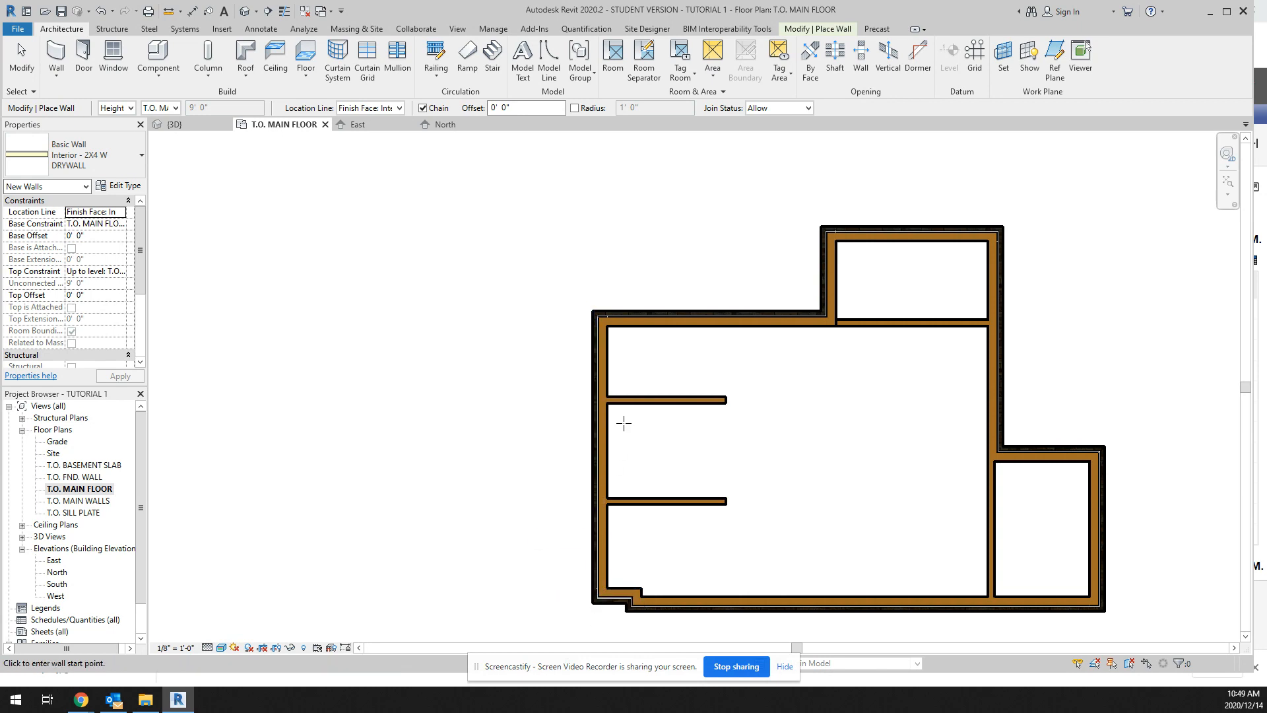
{"action": "left_click", "coordinate": [603, 319]}
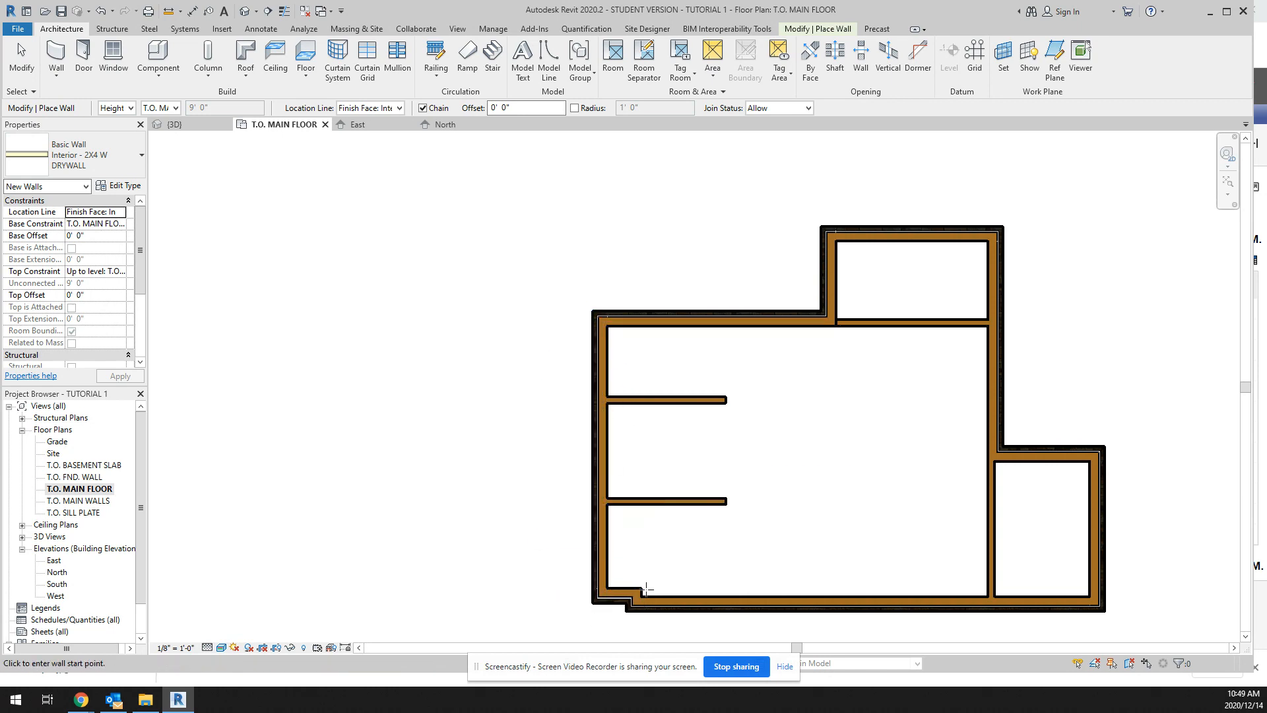
{"action": "left_click", "coordinate": [609, 587]}
{"action": "key", "text": "Escape"}
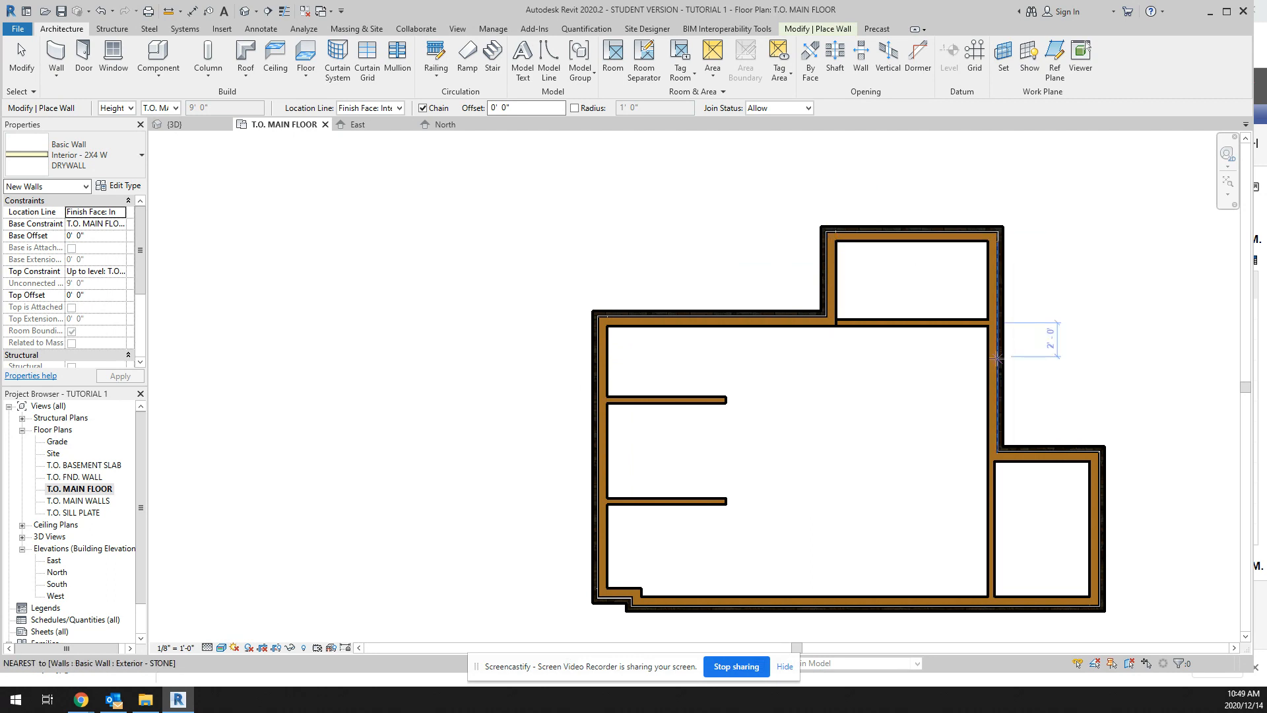
{"action": "scroll", "coordinate": [835, 325], "scroll_direction": "up", "scroll_amount": 6}
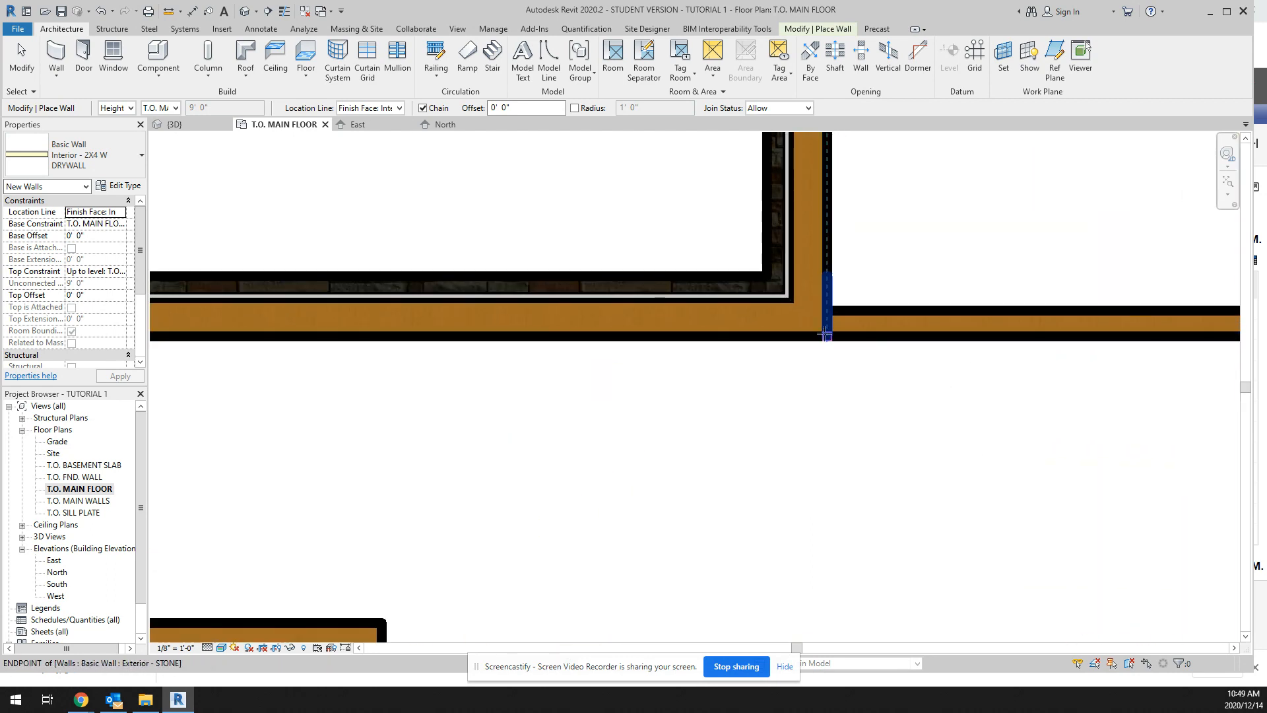
{"action": "scroll", "coordinate": [822, 330], "scroll_direction": "down", "scroll_amount": 5}
{"action": "scroll", "coordinate": [824, 333], "scroll_direction": "down", "scroll_amount": 1}
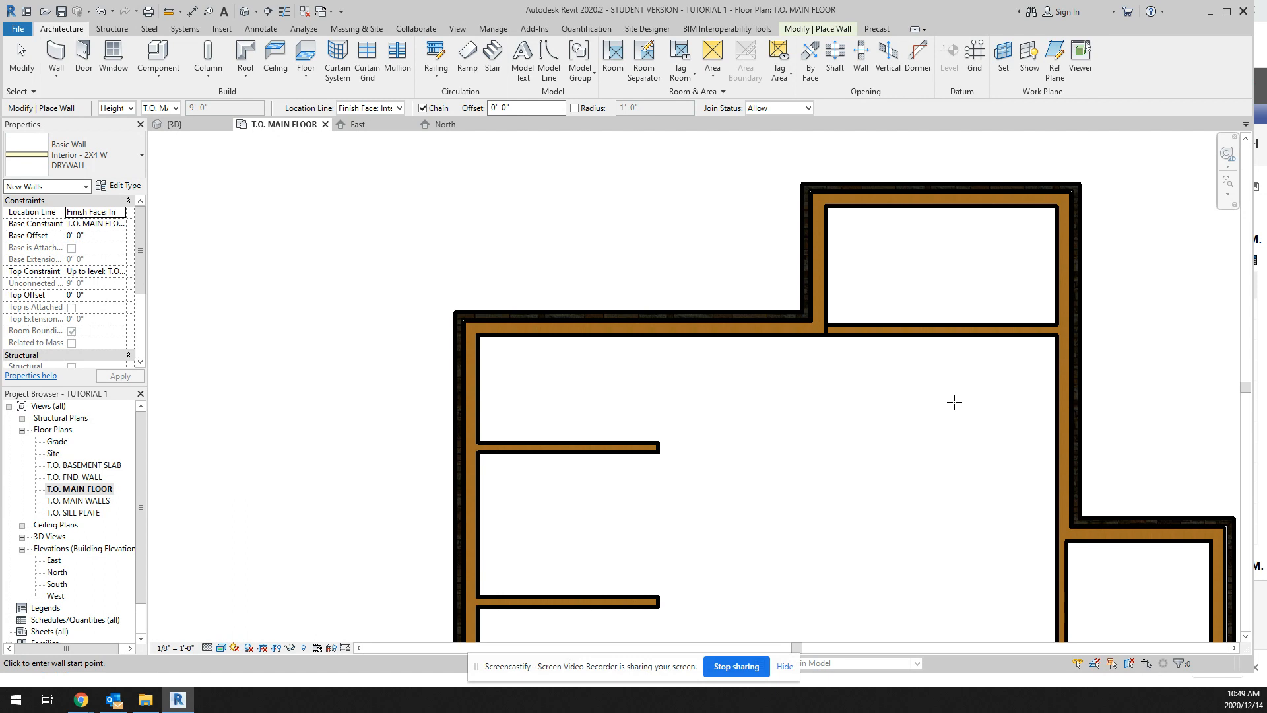
{"action": "scroll", "coordinate": [955, 402], "scroll_direction": "down", "scroll_amount": 3}
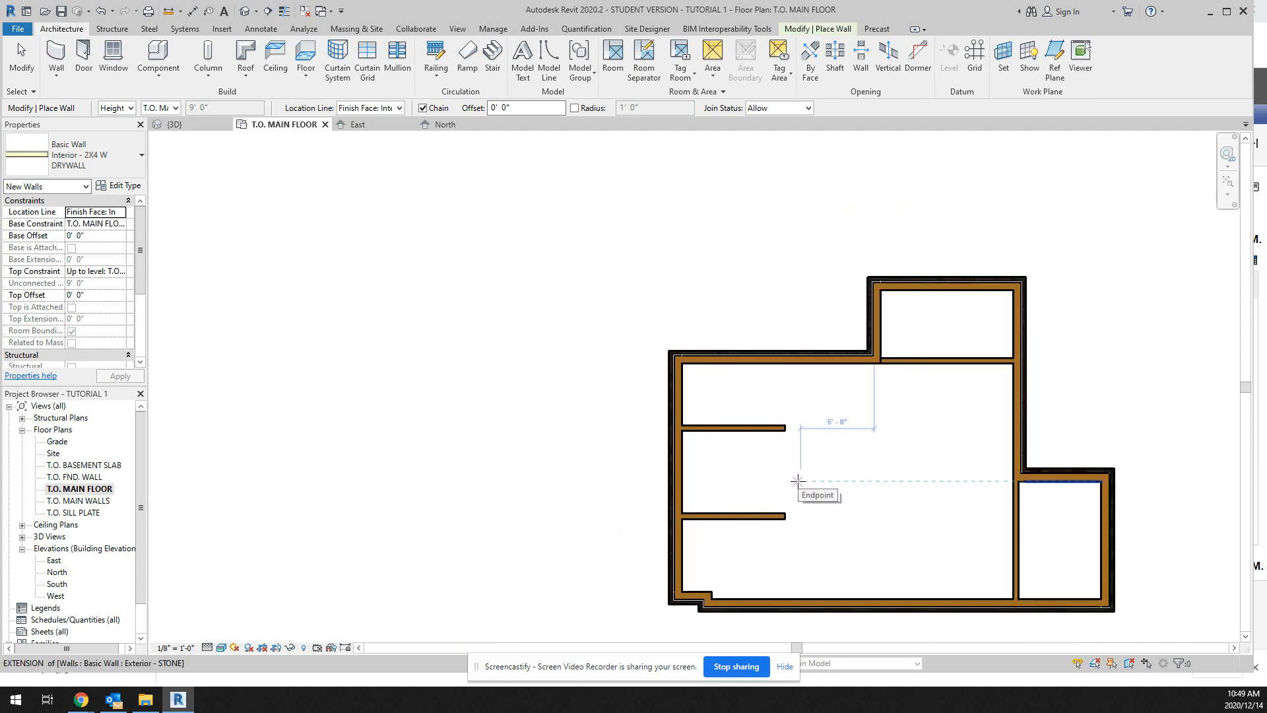
{"action": "key", "text": "Escape"}
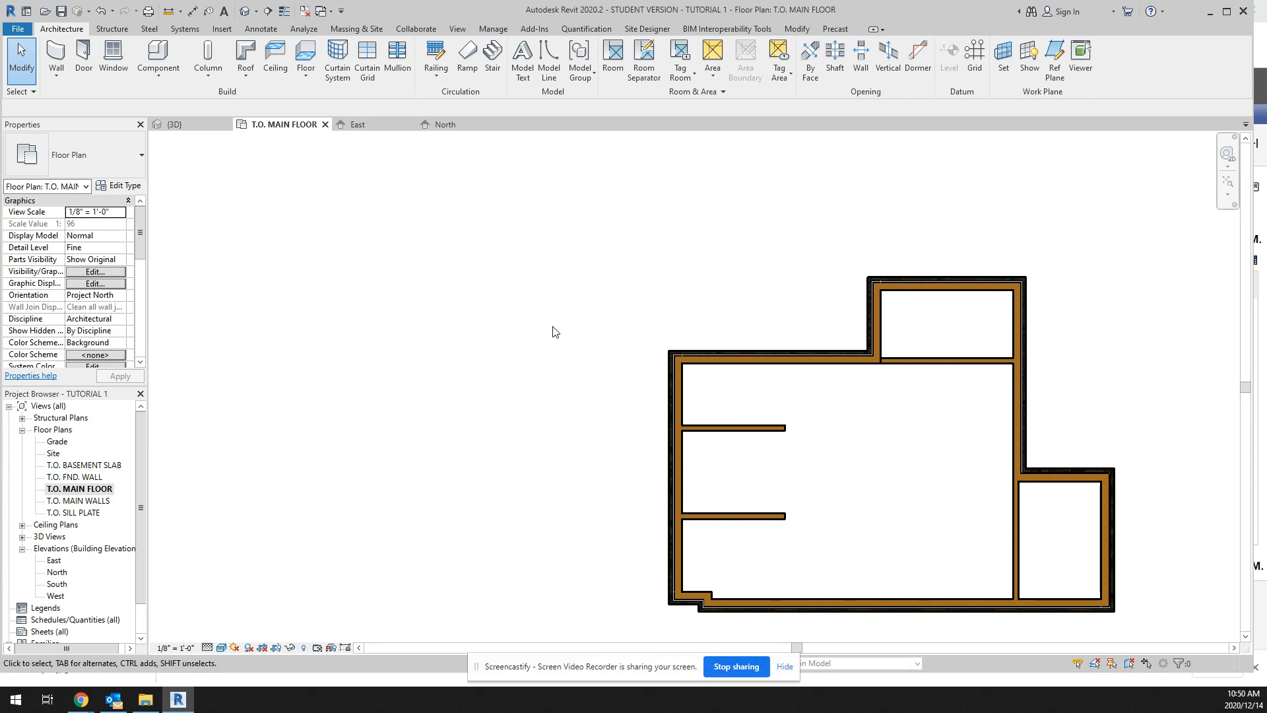
Step: Start placing a door and open the Residential subfolder of the US Imperial Doors library to load a family
{"action": "left_click", "coordinate": [81, 51]}
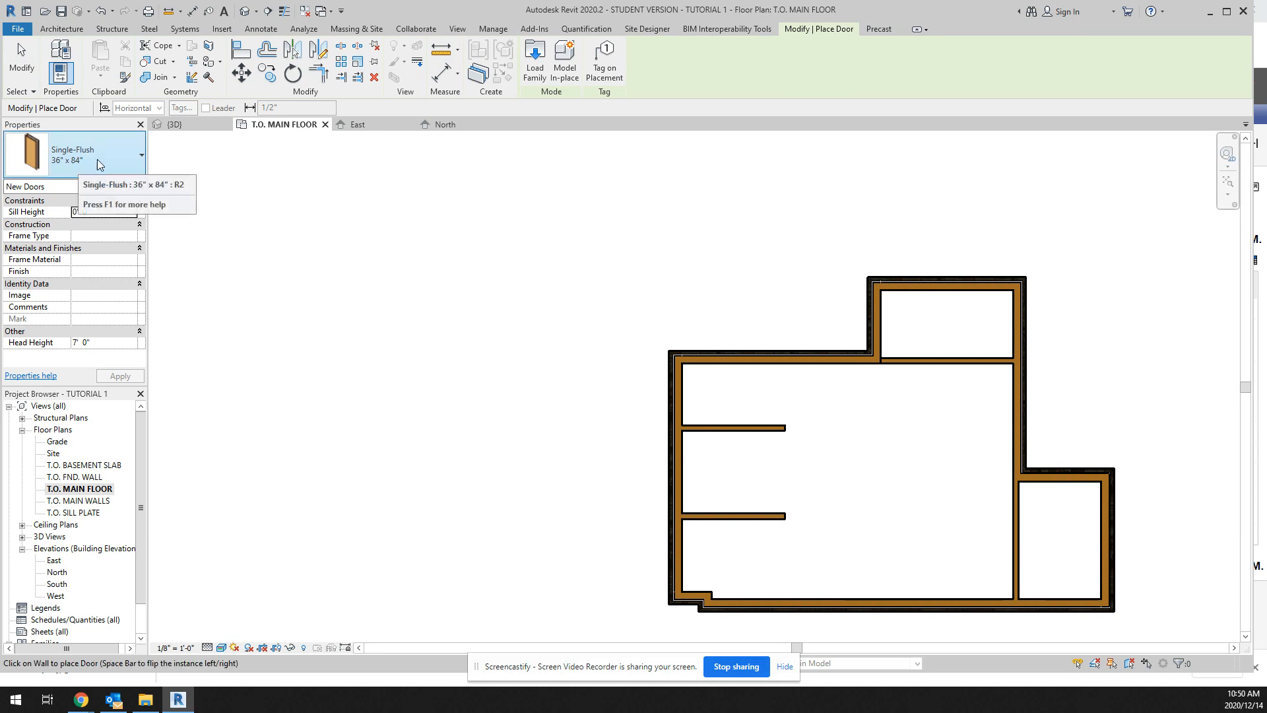
{"action": "left_click", "coordinate": [141, 155]}
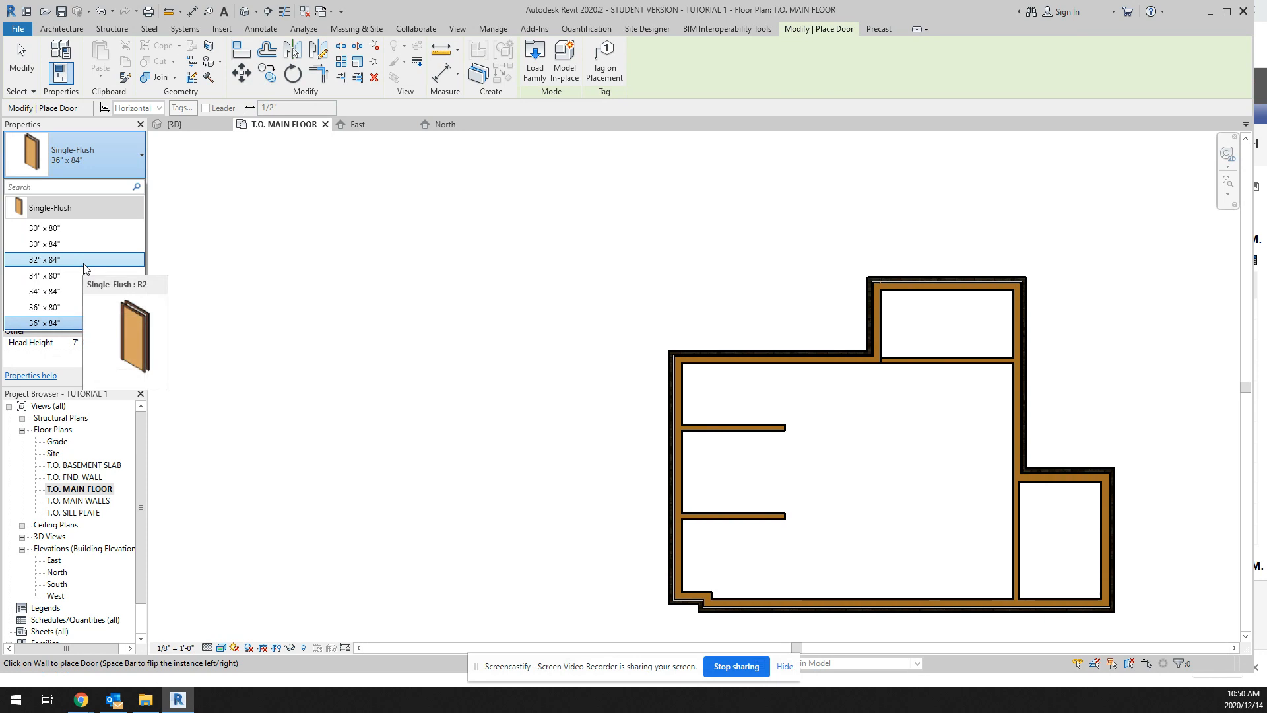
{"action": "left_click", "coordinate": [533, 68]}
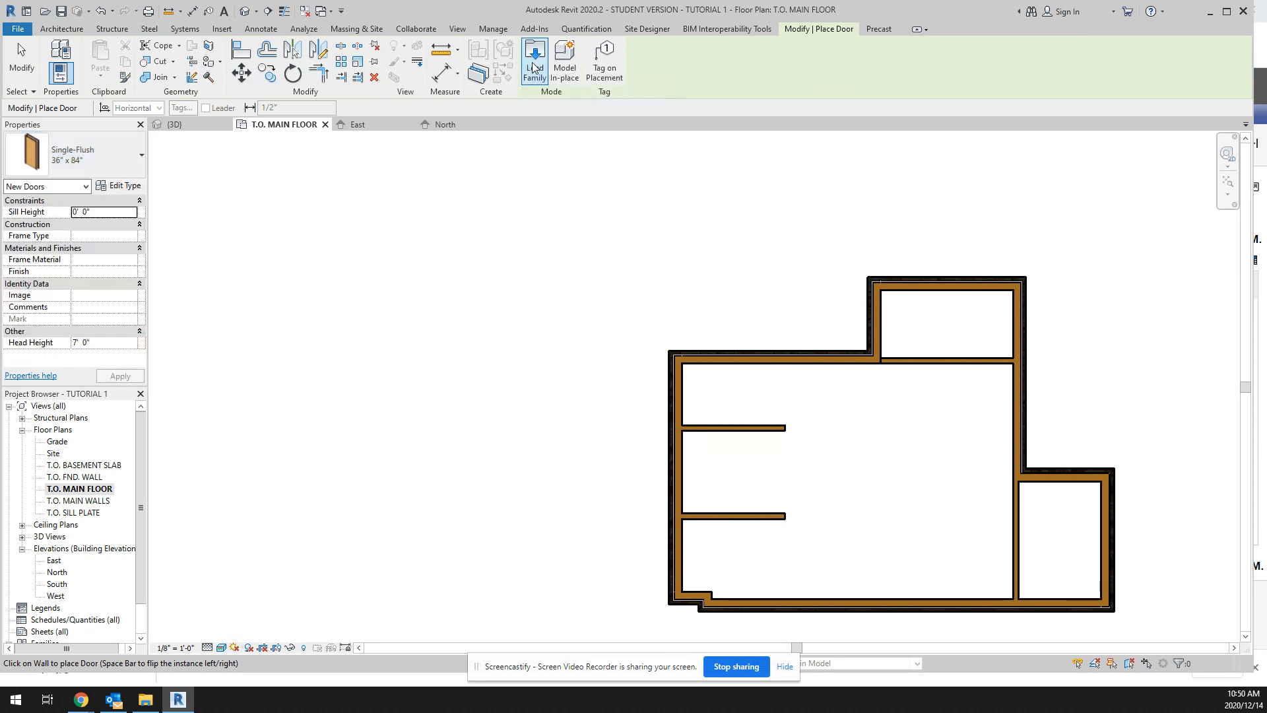
{"action": "left_click", "coordinate": [534, 68]}
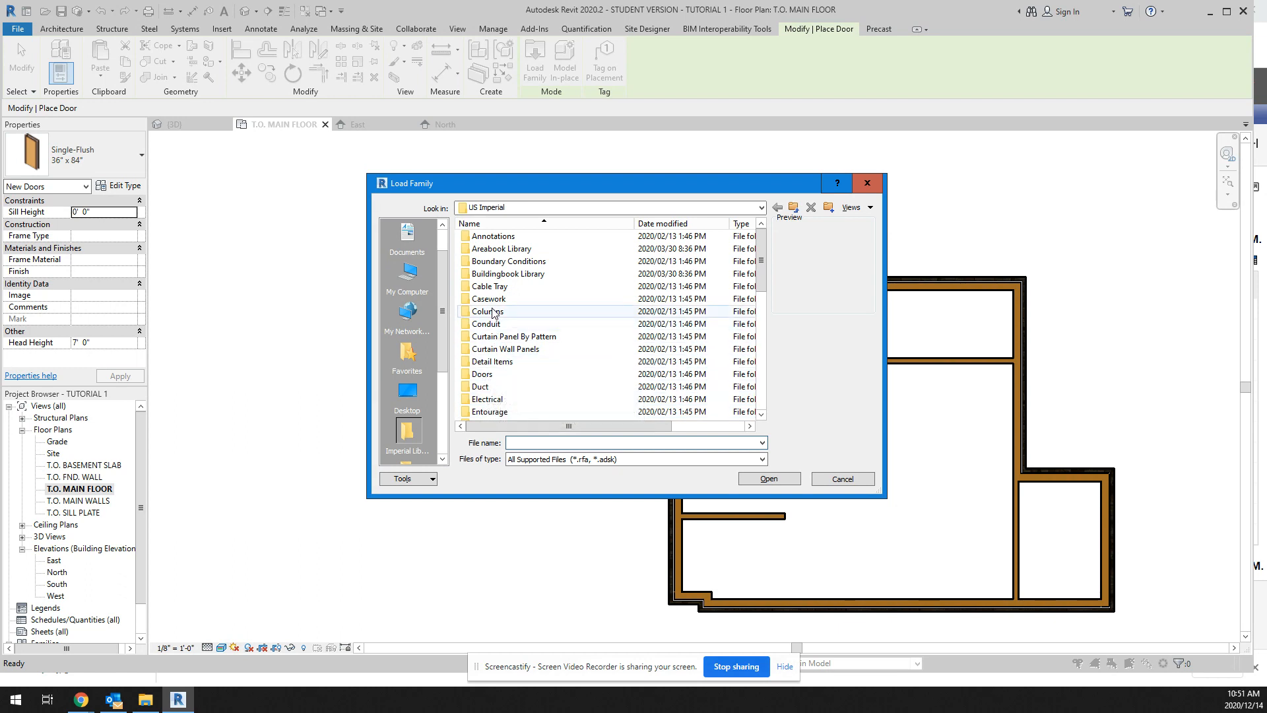
{"action": "scroll", "coordinate": [508, 294], "scroll_direction": "down", "scroll_amount": 1}
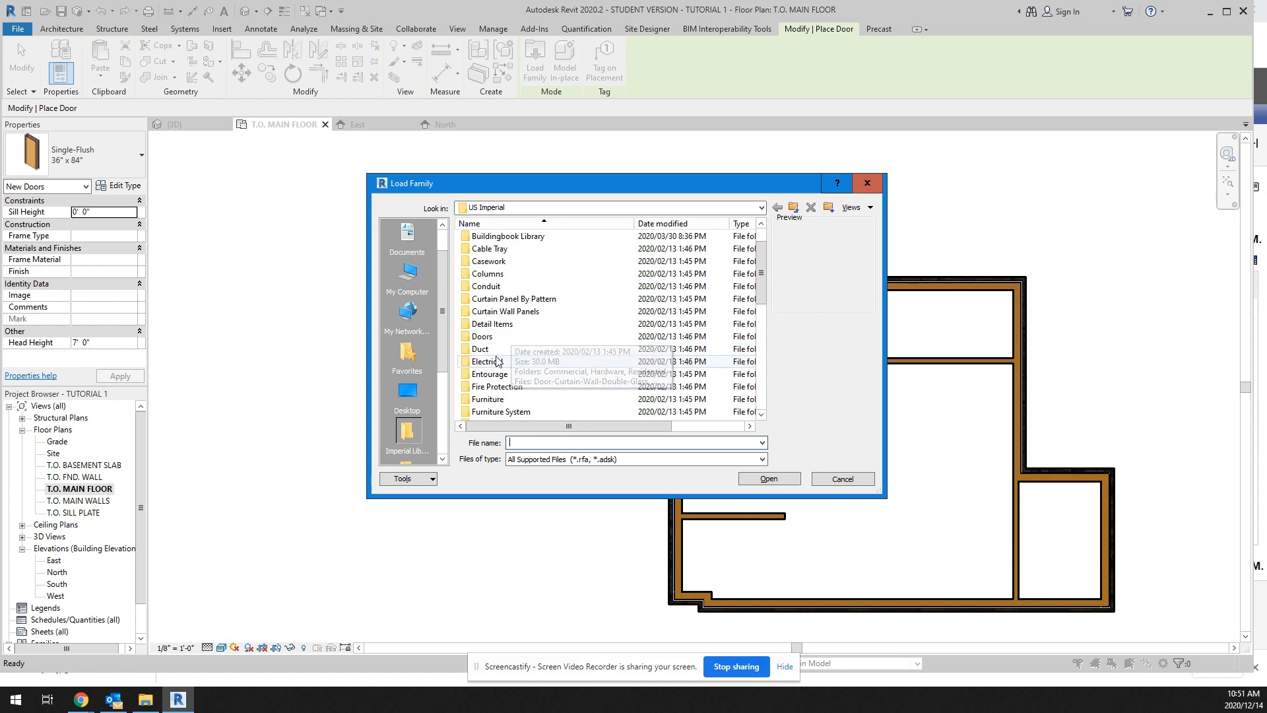
{"action": "scroll", "coordinate": [512, 338], "scroll_direction": "down", "scroll_amount": 6}
{"action": "scroll", "coordinate": [495, 400], "scroll_direction": "down", "scroll_amount": 3}
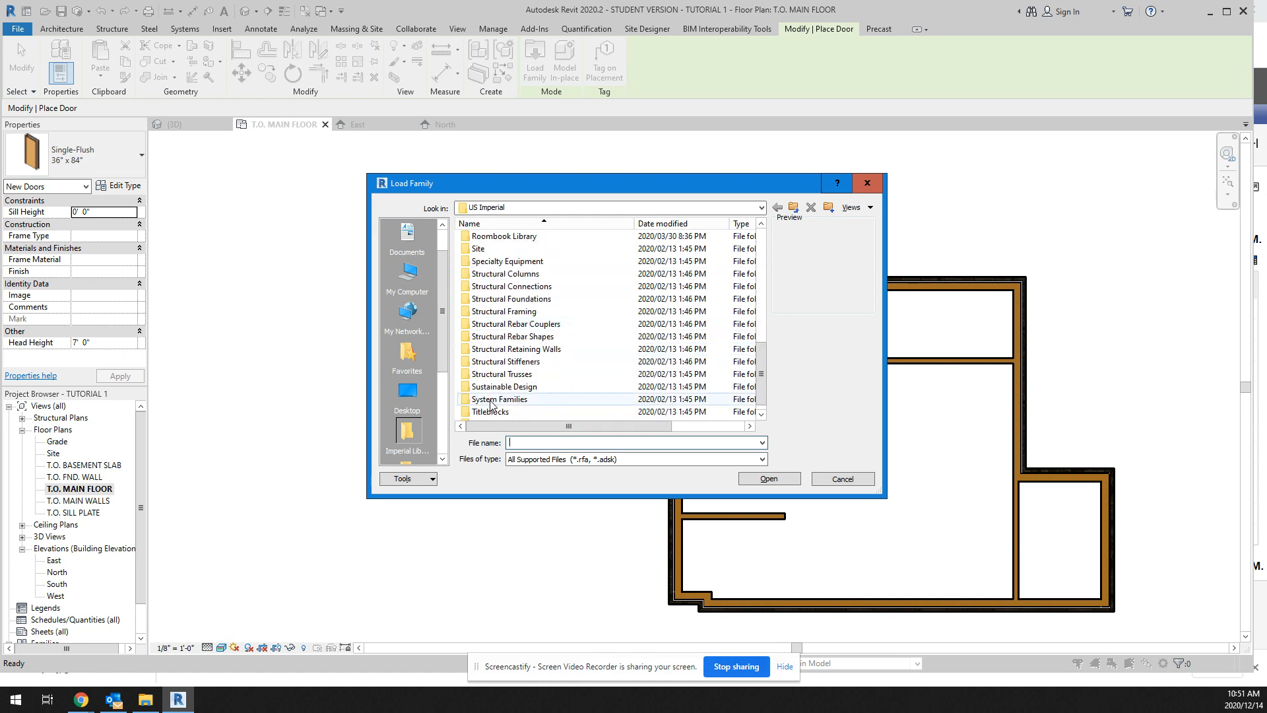
{"action": "scroll", "coordinate": [506, 398], "scroll_direction": "up", "scroll_amount": 10}
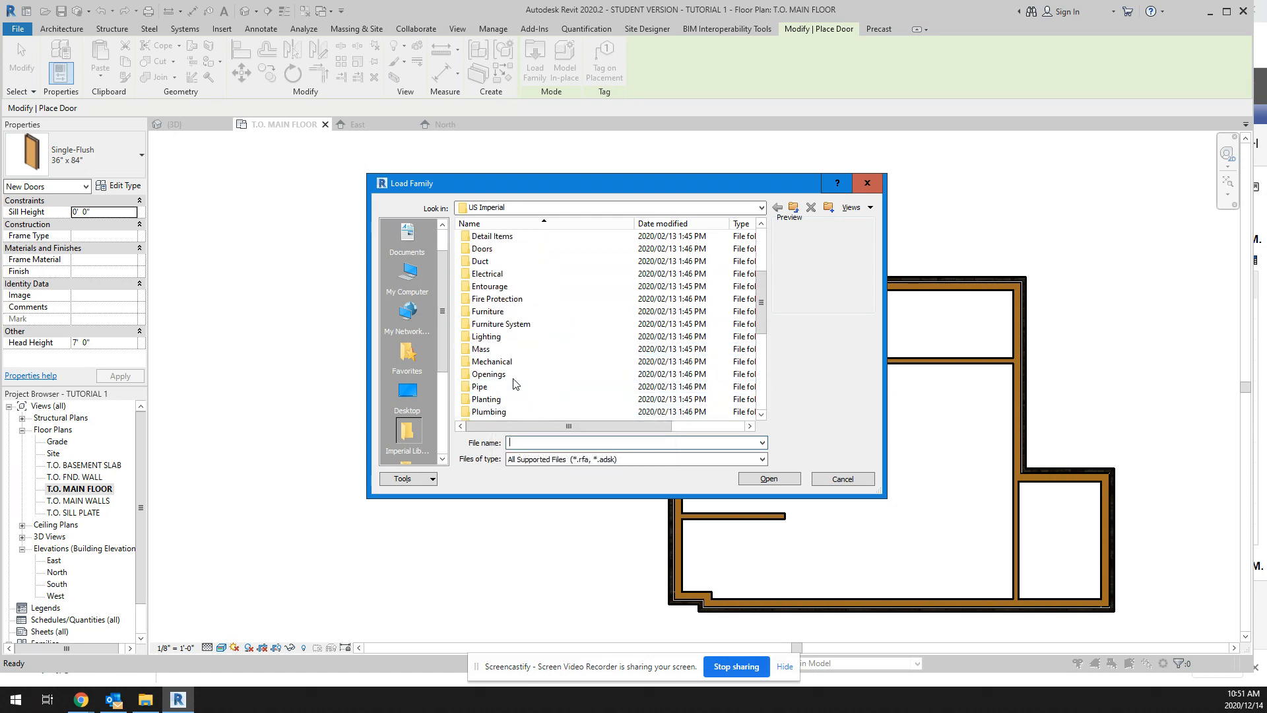
{"action": "double_click", "coordinate": [482, 362]}
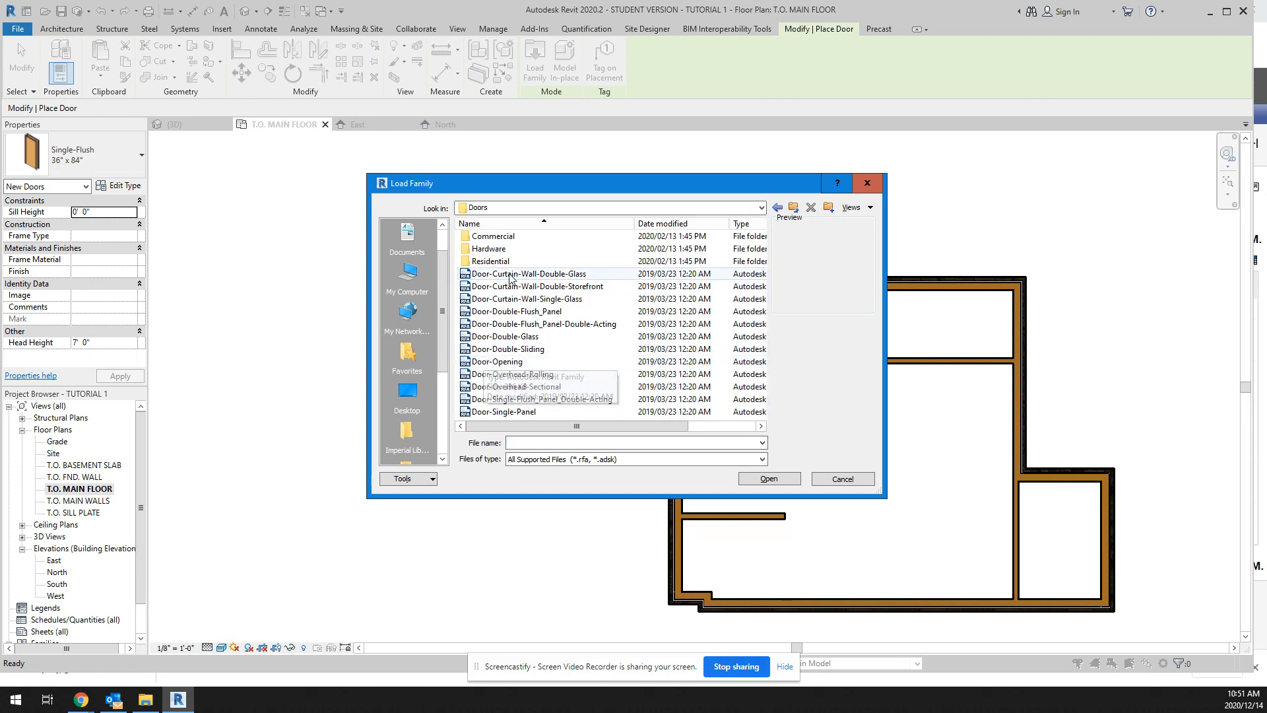
{"action": "double_click", "coordinate": [492, 261]}
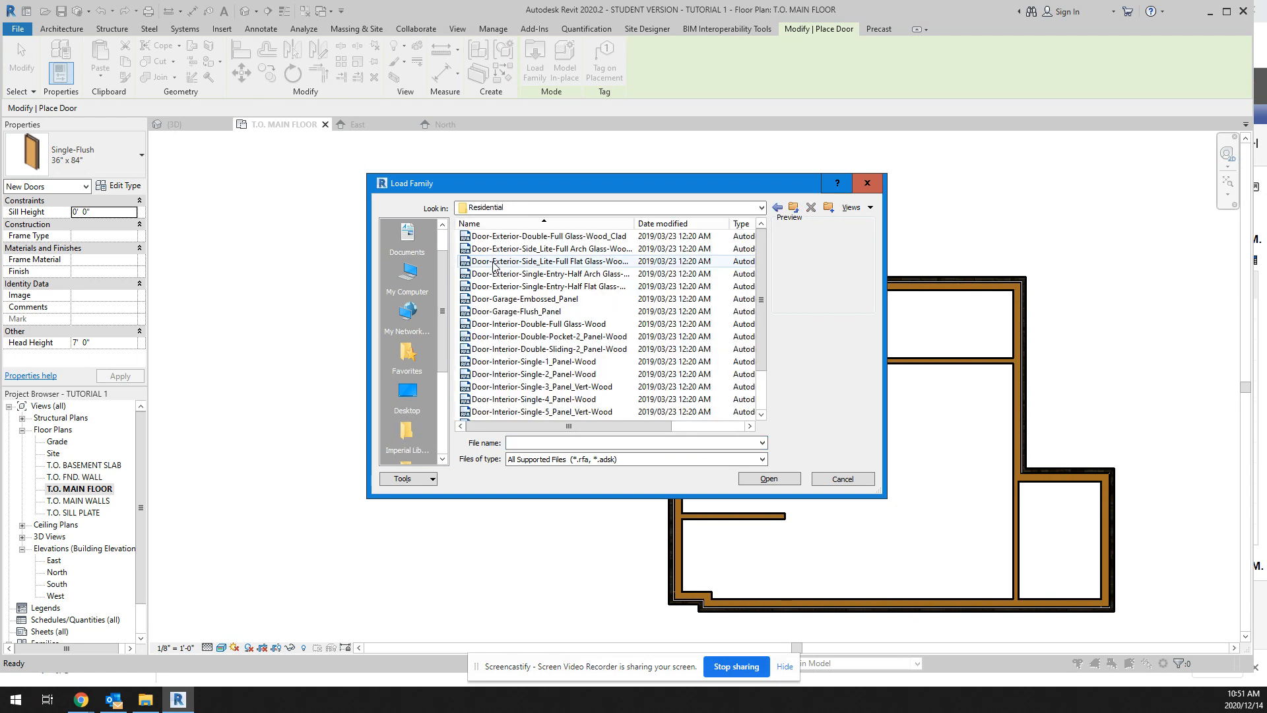
Step: Preview the exterior and interior door families in the Residential folder to compare their panel designs
{"action": "left_click", "coordinate": [517, 238]}
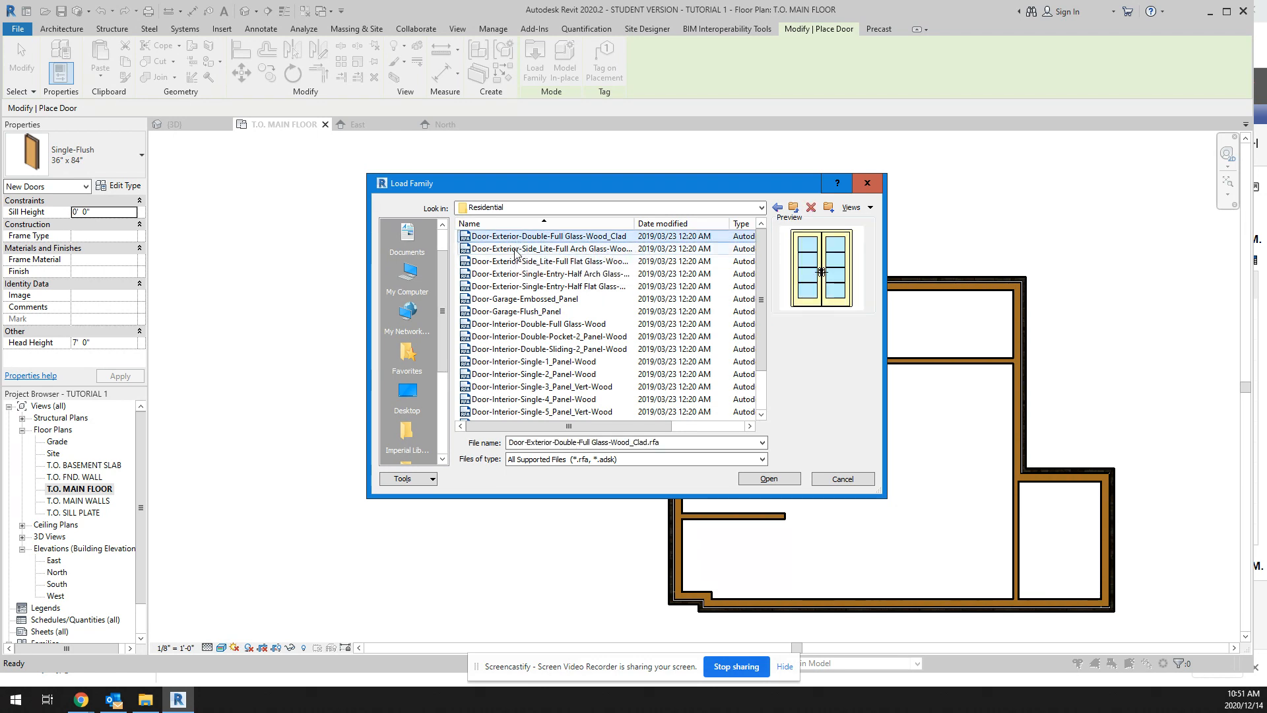
{"action": "left_click", "coordinate": [516, 250]}
{"action": "left_click", "coordinate": [516, 261]}
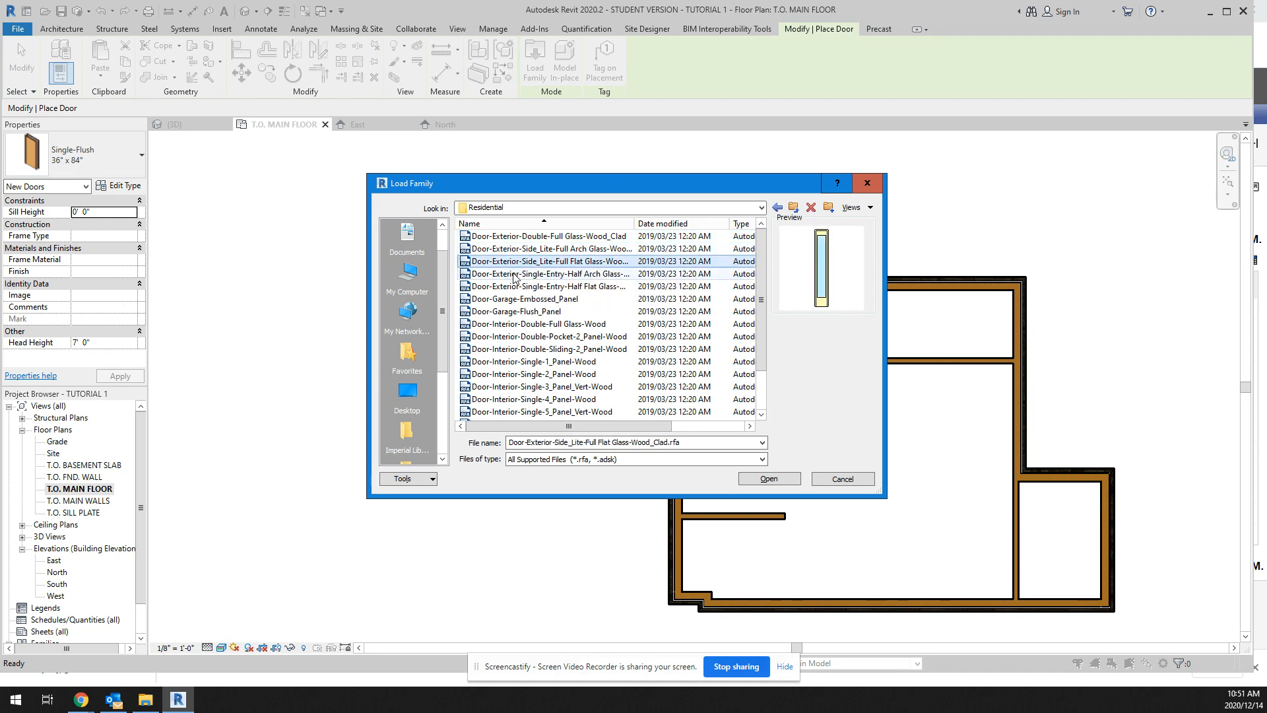
{"action": "left_click", "coordinate": [515, 274]}
{"action": "left_click", "coordinate": [504, 324]}
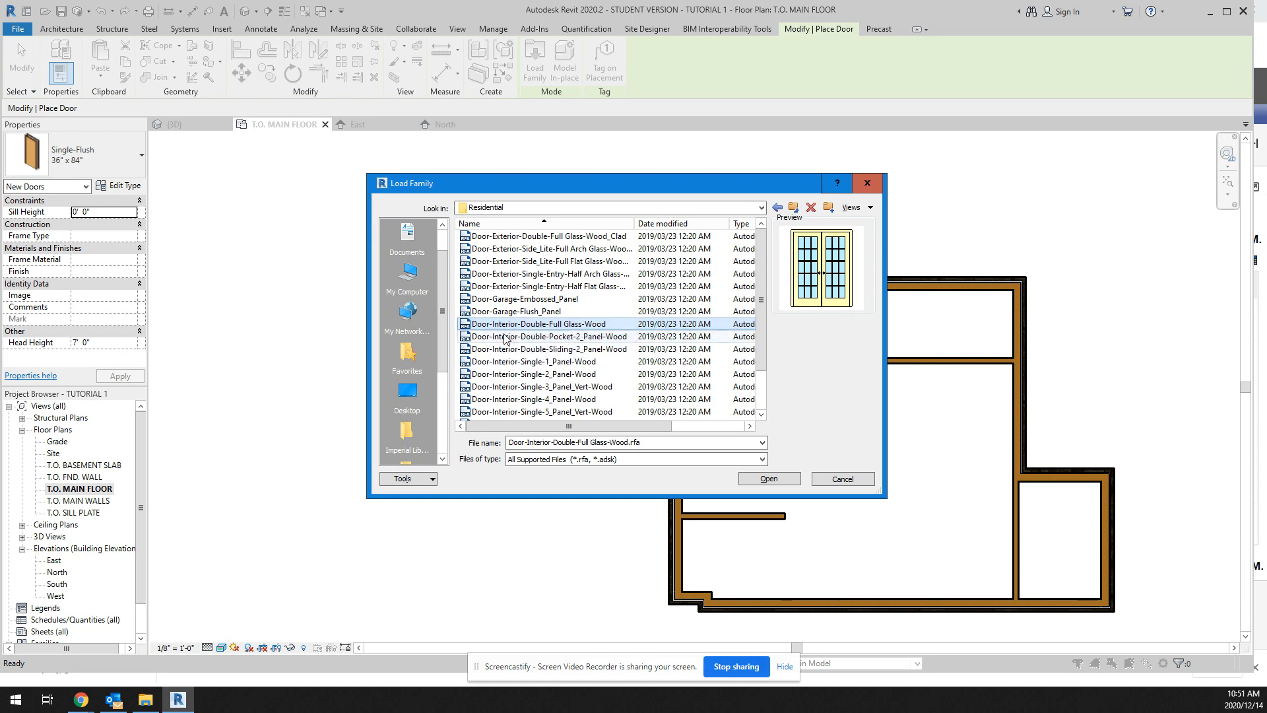
{"action": "left_click", "coordinate": [504, 337]}
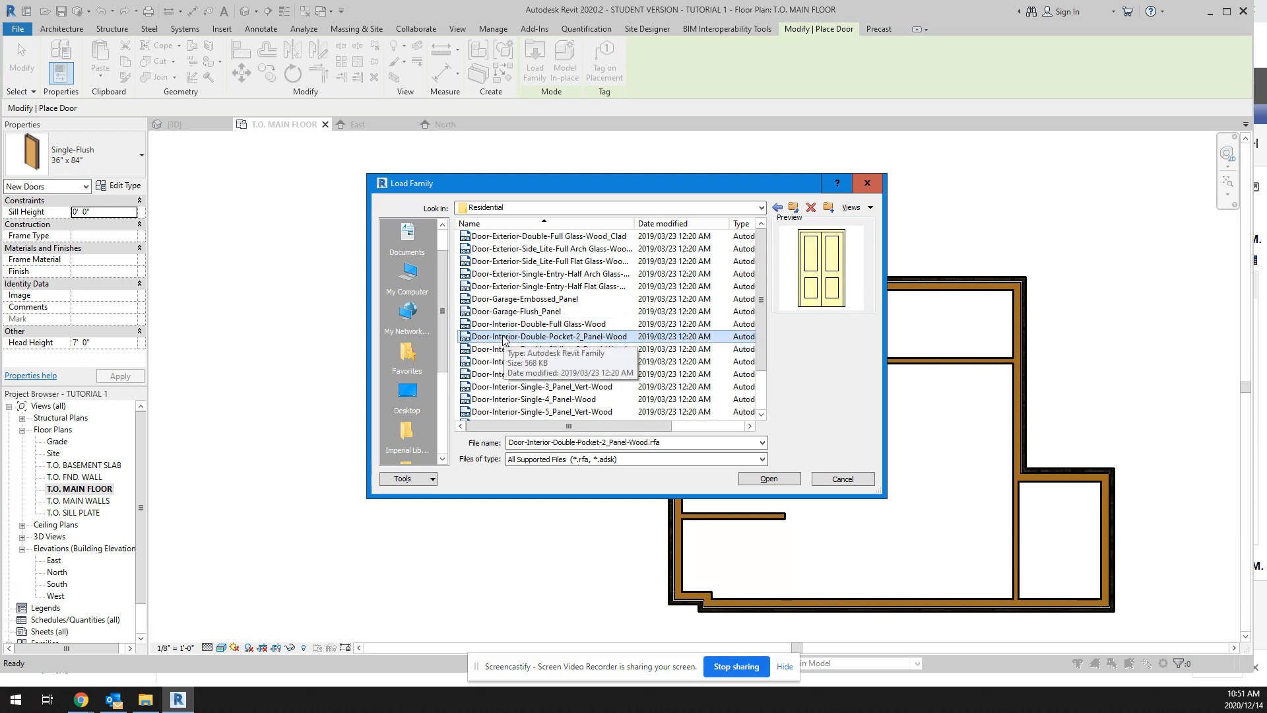
{"action": "left_click", "coordinate": [502, 352]}
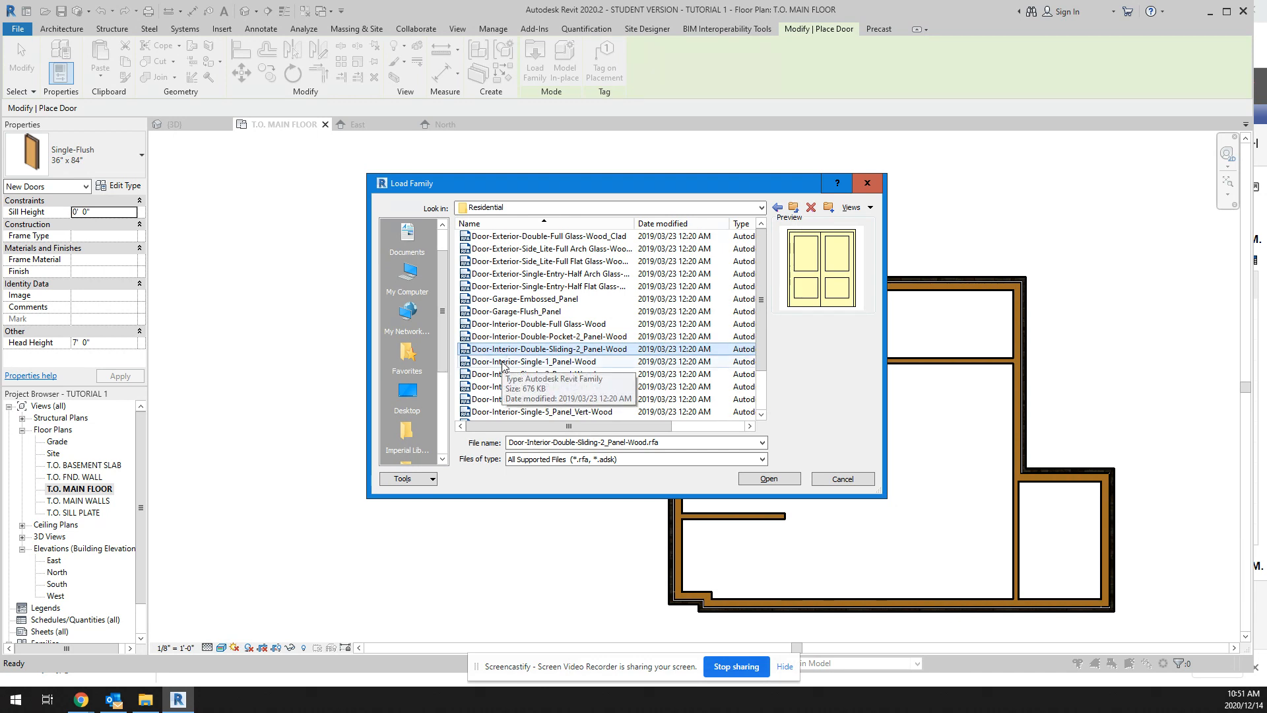
{"action": "left_click", "coordinate": [520, 375]}
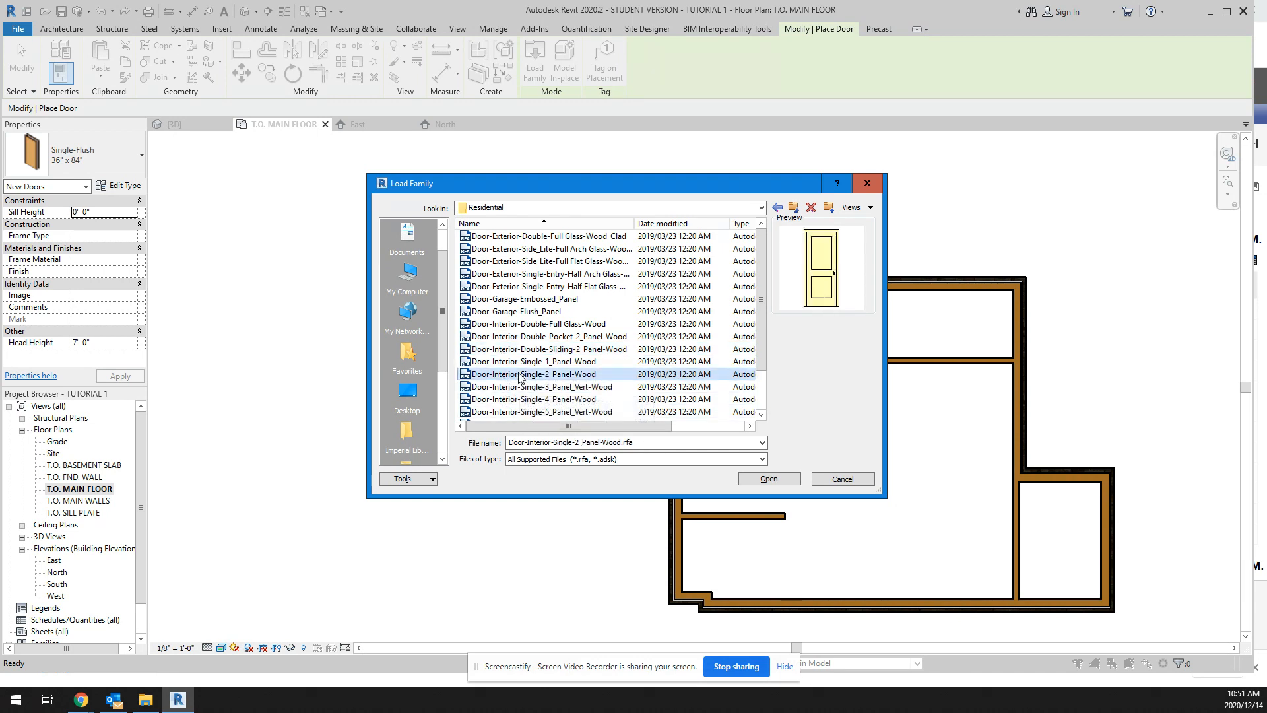
{"action": "scroll", "coordinate": [520, 378], "scroll_direction": "down", "scroll_amount": 1}
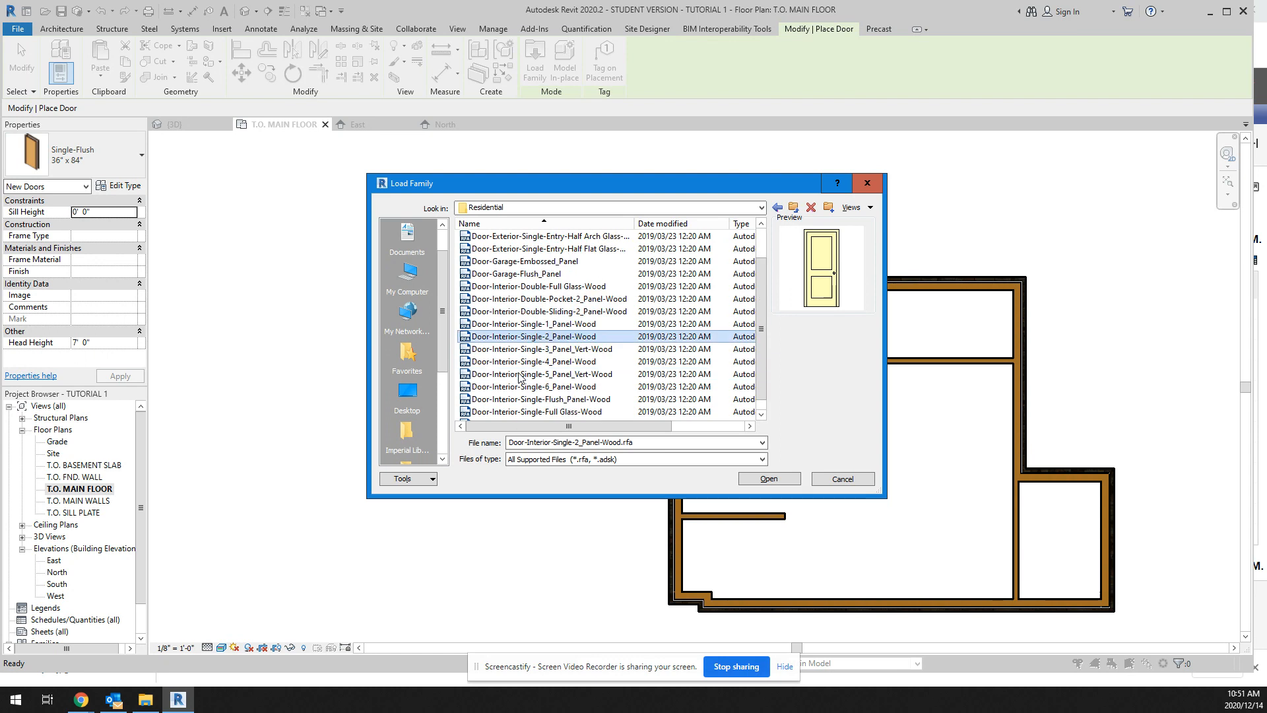
{"action": "left_click", "coordinate": [532, 325]}
{"action": "left_click", "coordinate": [530, 350]}
{"action": "left_click", "coordinate": [533, 362]}
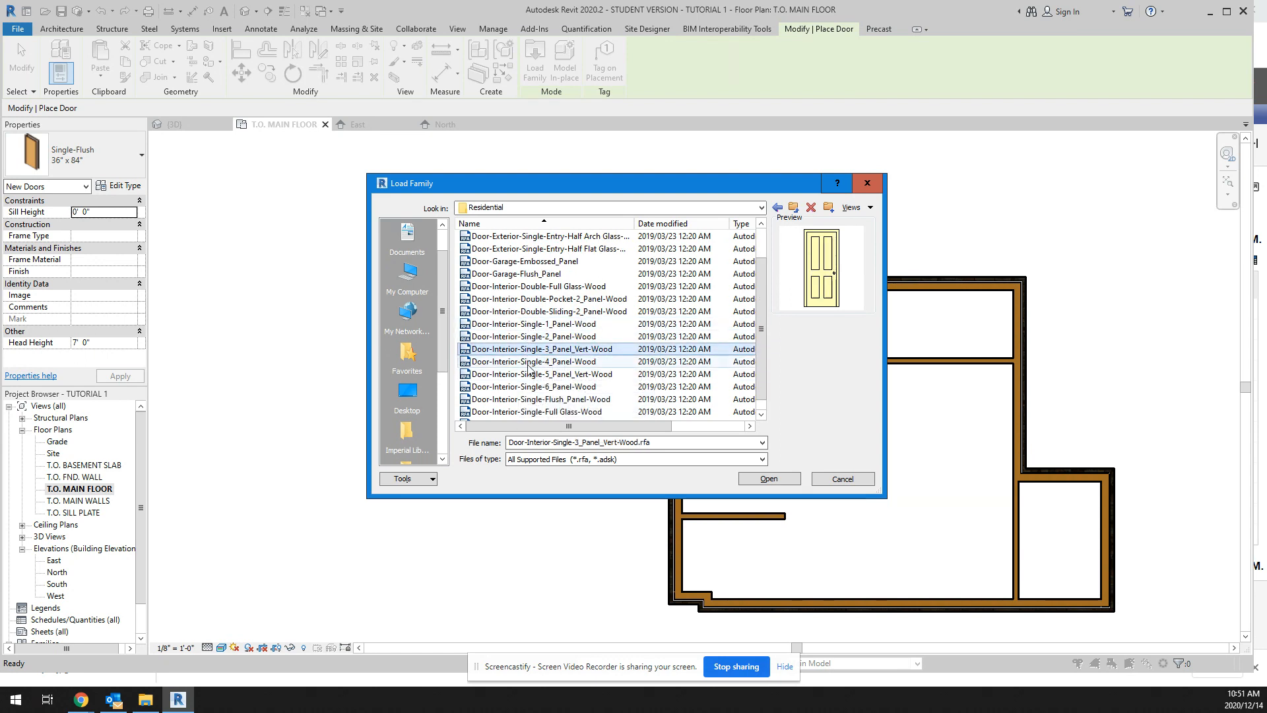
{"action": "left_click", "coordinate": [533, 375]}
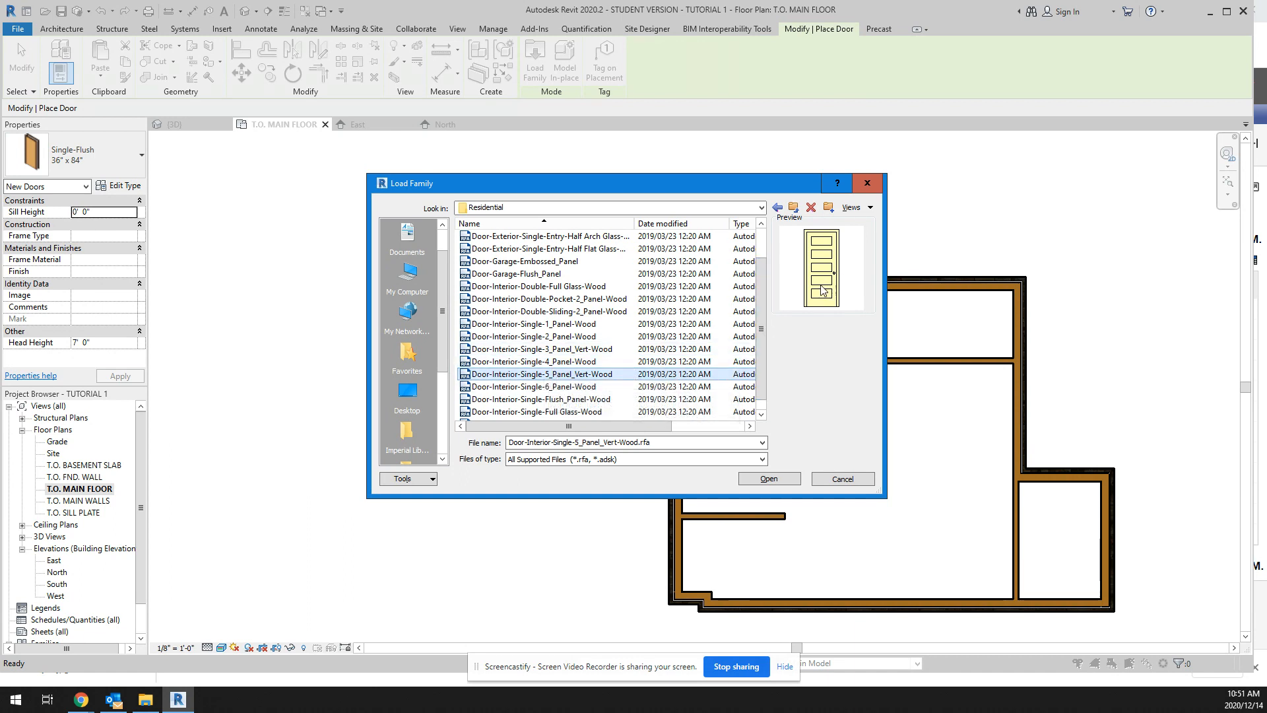
{"action": "left_click", "coordinate": [563, 387]}
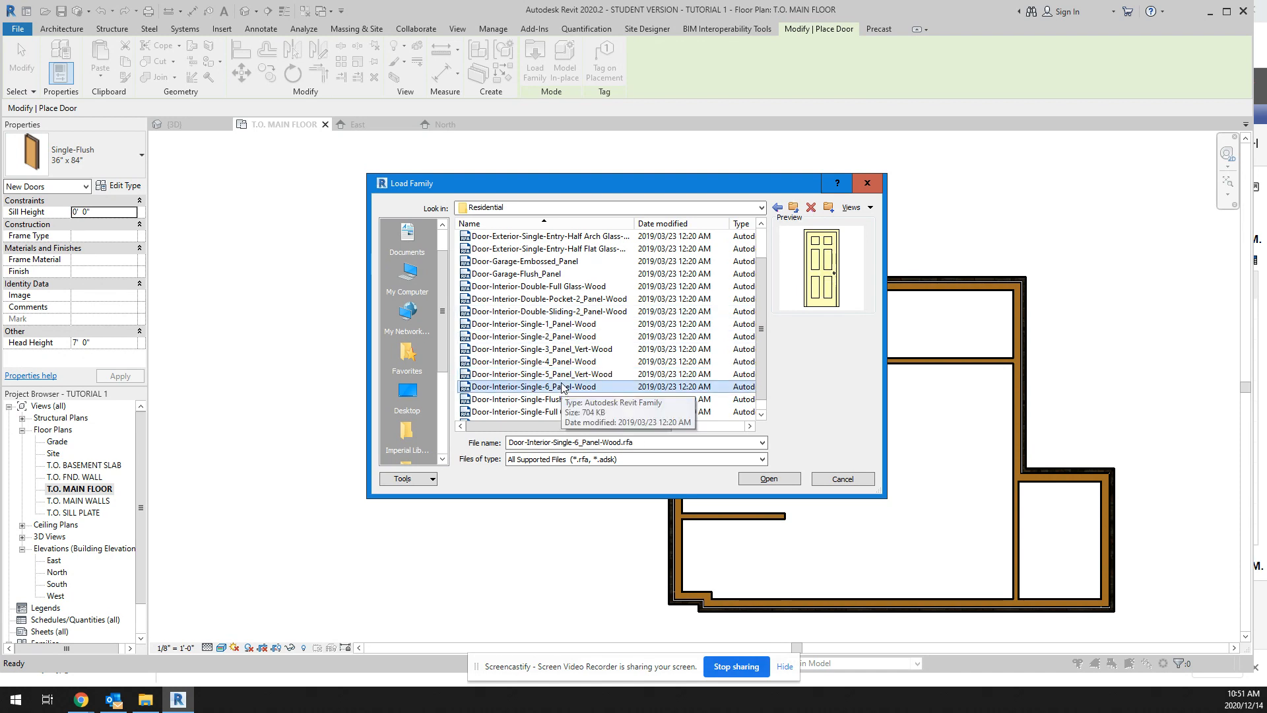
{"action": "left_click", "coordinate": [562, 363]}
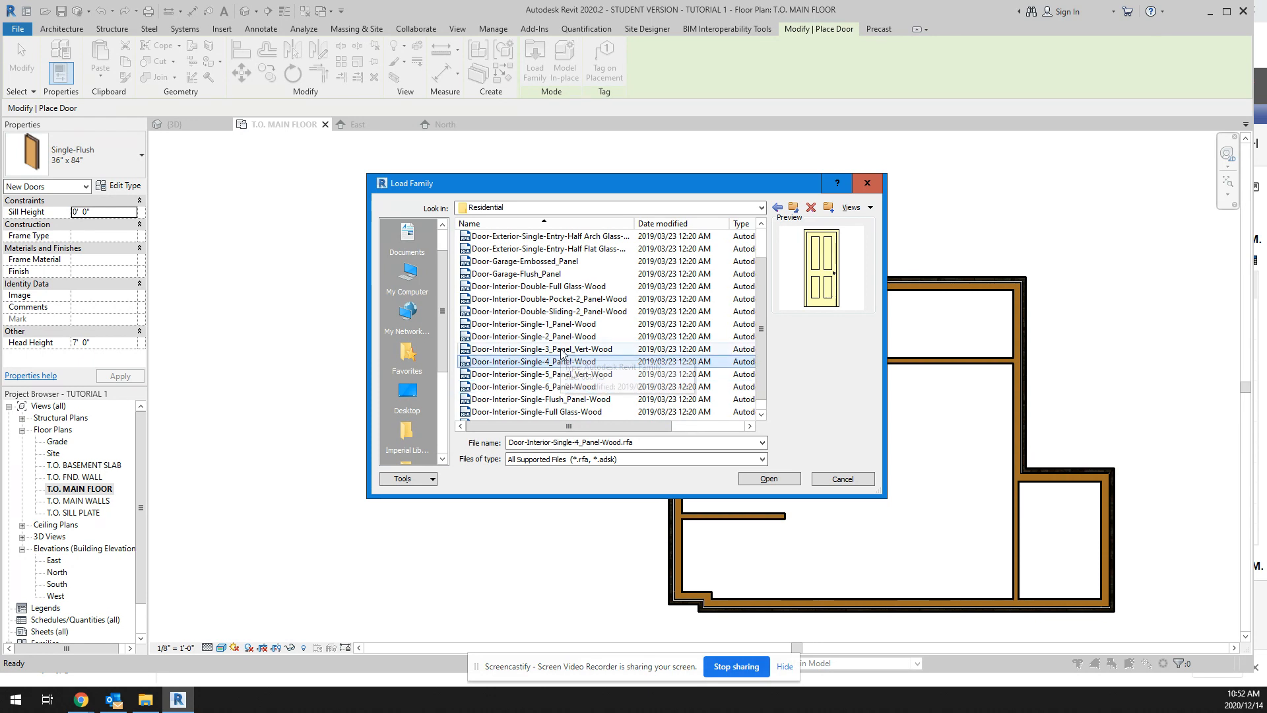
{"action": "left_click", "coordinate": [559, 338]}
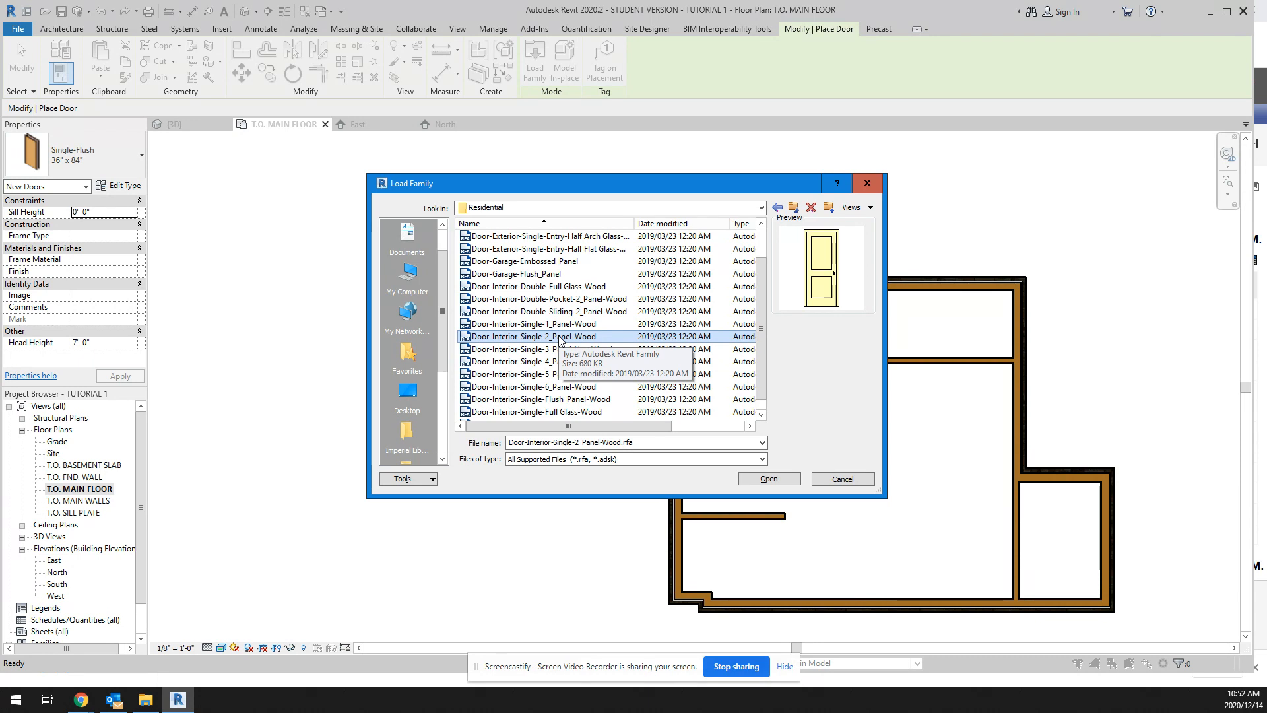
Step: Open the Door-Interior-Single-5_Panel_Vert-Wood family for loading and select its 84" high types from 28" to 36" wide
{"action": "left_click", "coordinate": [560, 374]}
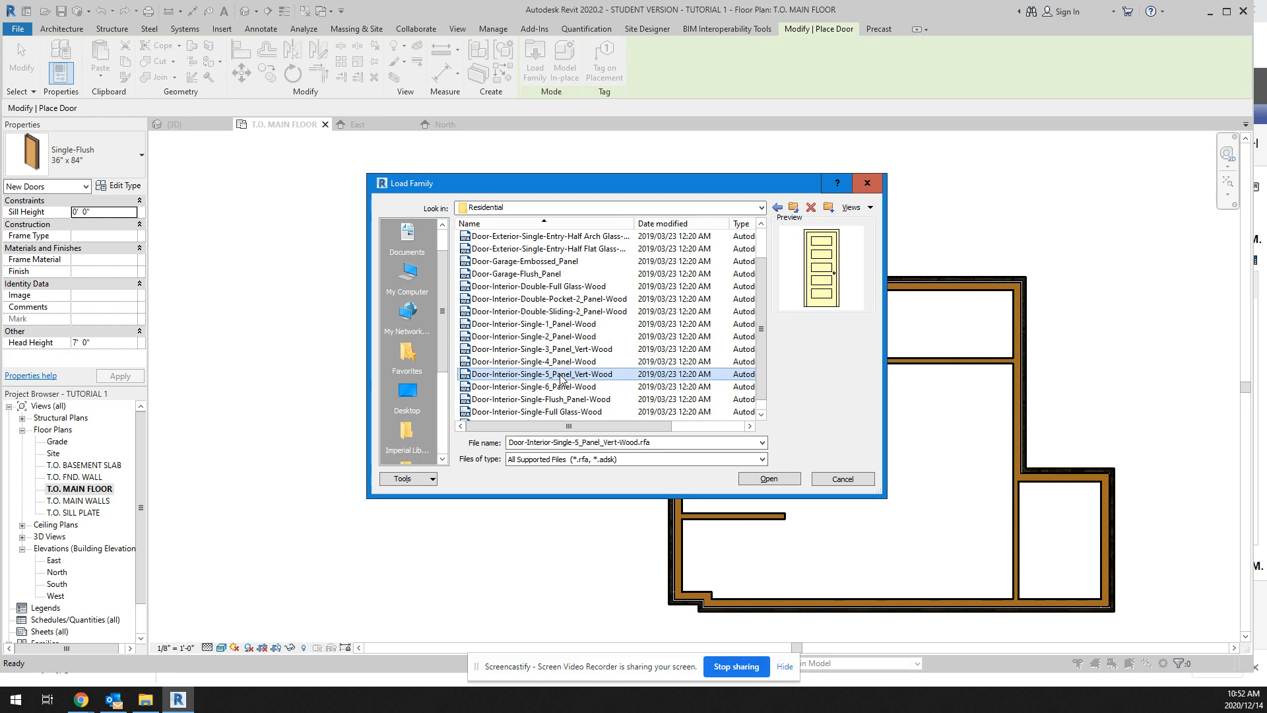
{"action": "left_click", "coordinate": [769, 479]}
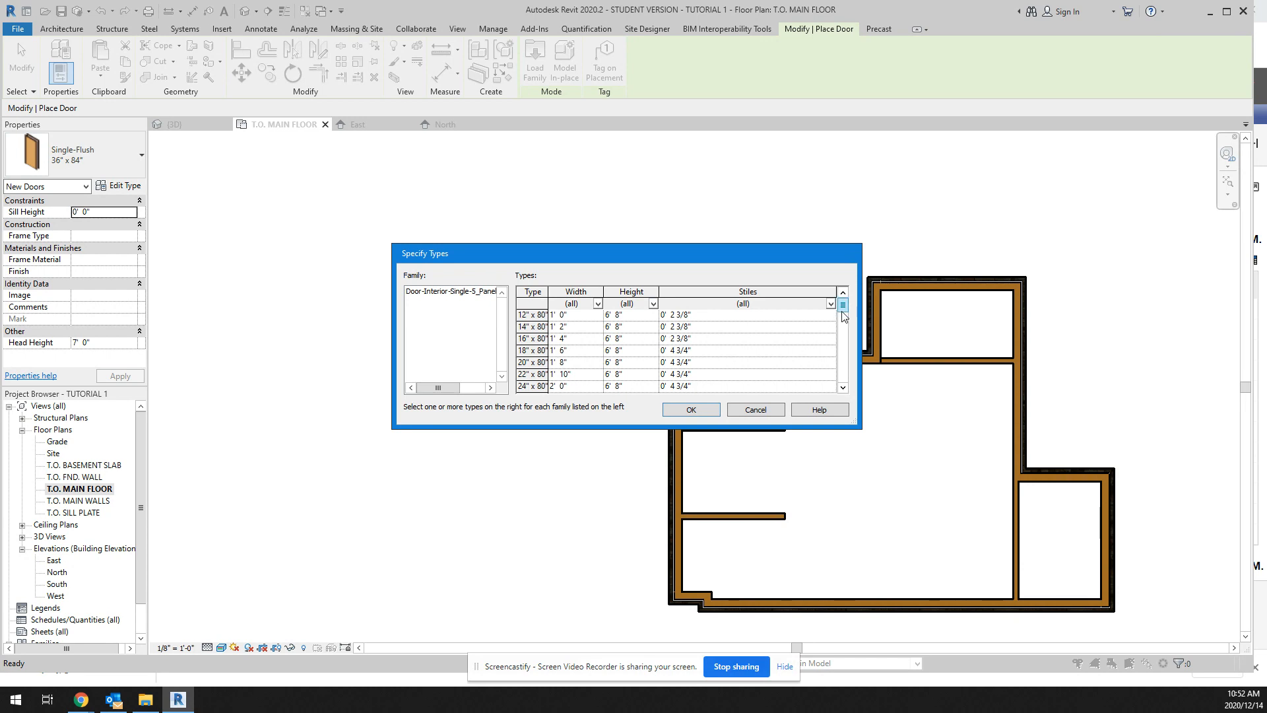
{"action": "left_click_drag", "start_coordinate": [845, 311], "coordinate": [849, 353]}
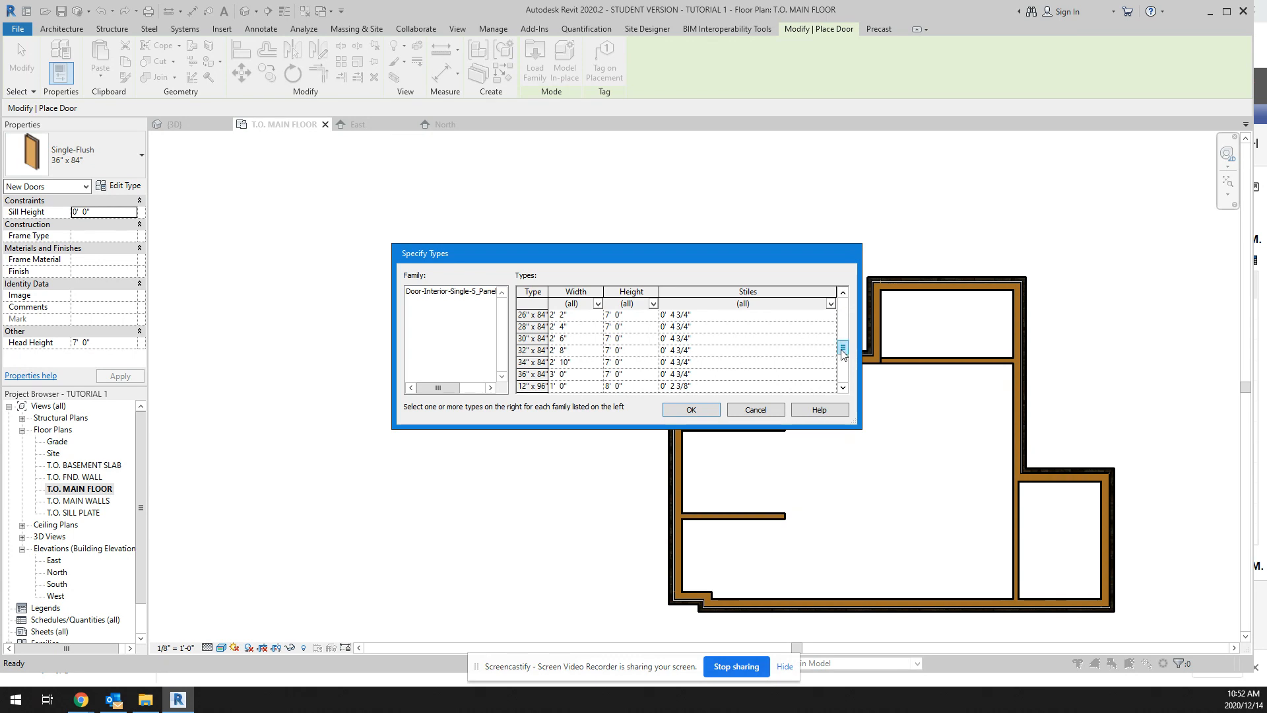
{"action": "left_click_drag", "start_coordinate": [850, 356], "coordinate": [850, 393]}
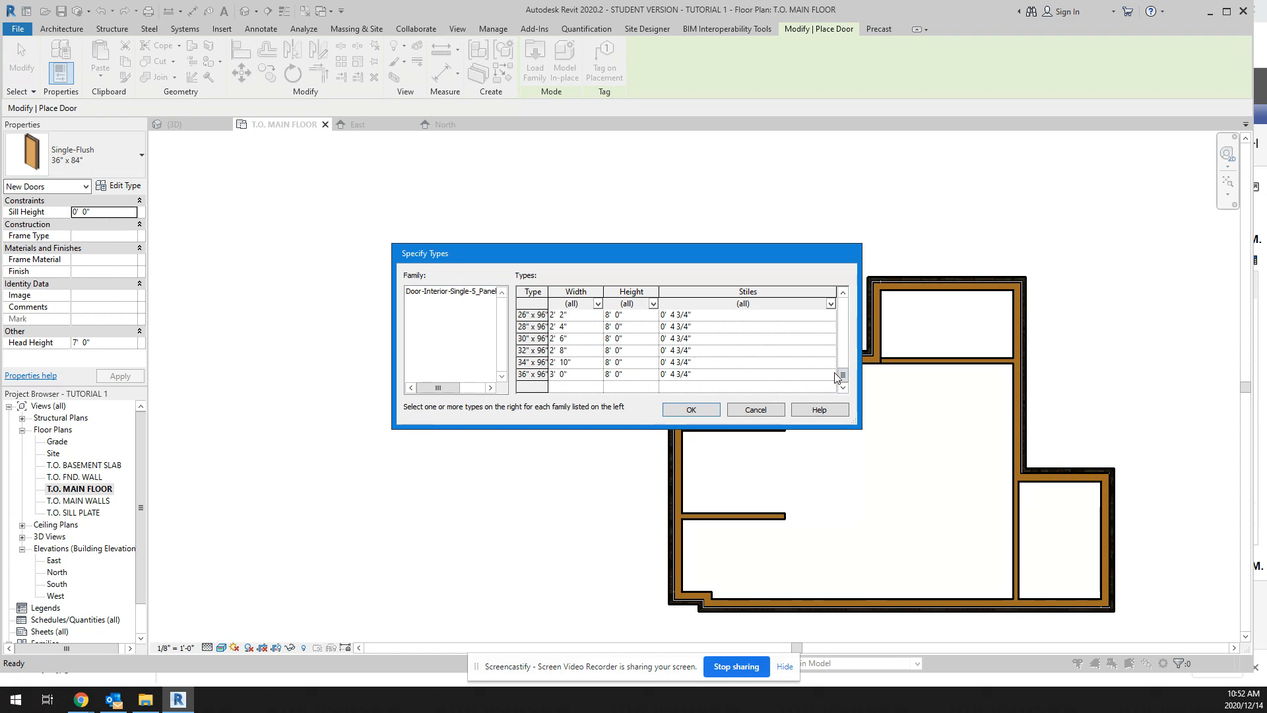
{"action": "left_click_drag", "start_coordinate": [845, 379], "coordinate": [845, 354]}
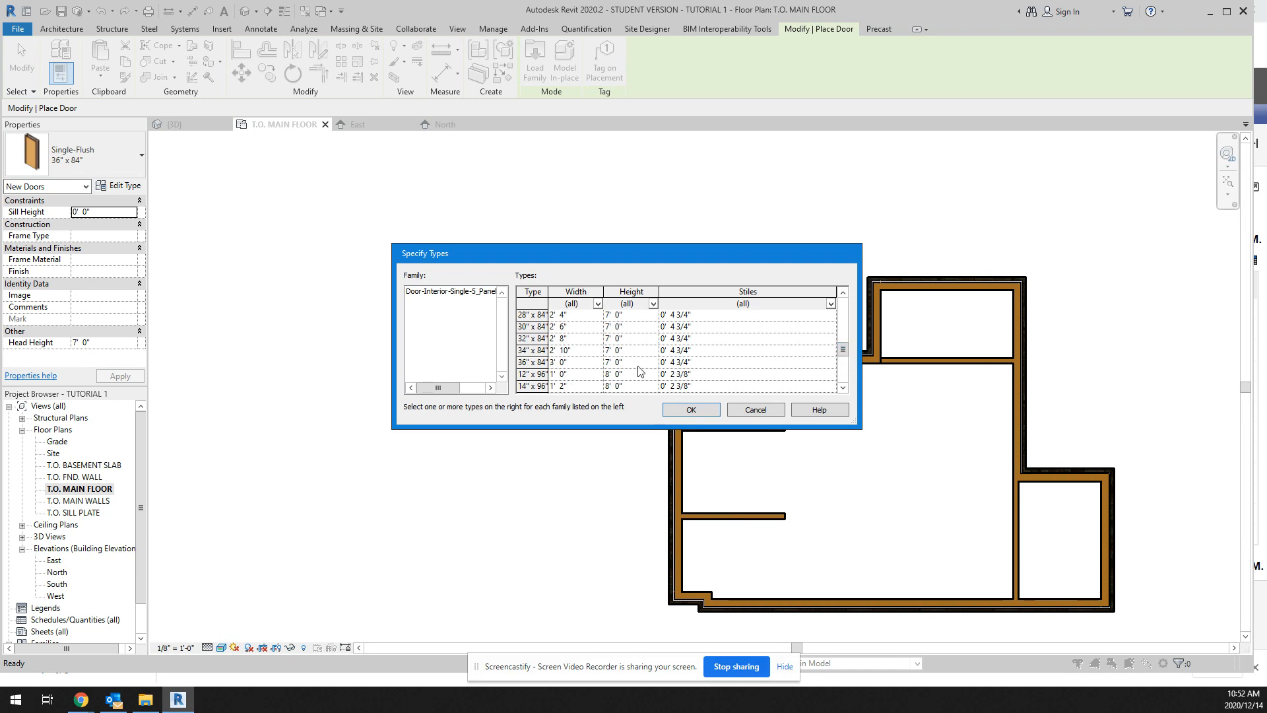
{"action": "left_click", "coordinate": [532, 362]}
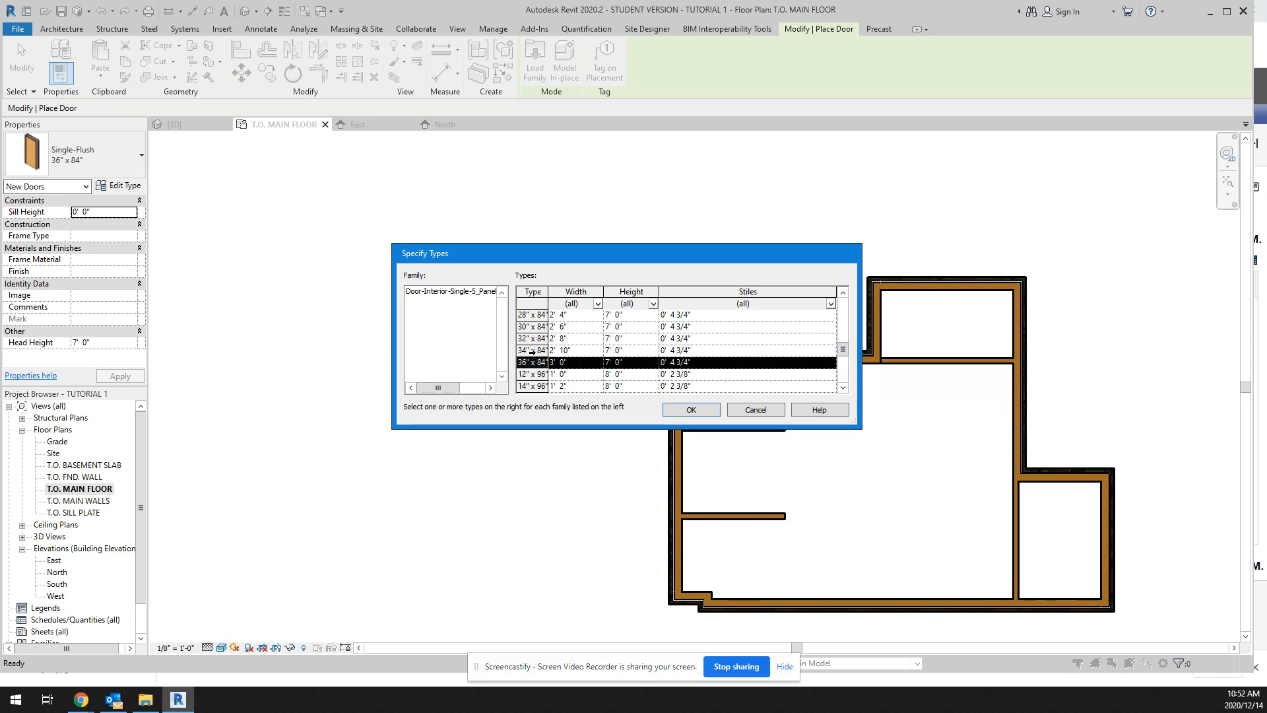
{"action": "left_click", "coordinate": [532, 350]}
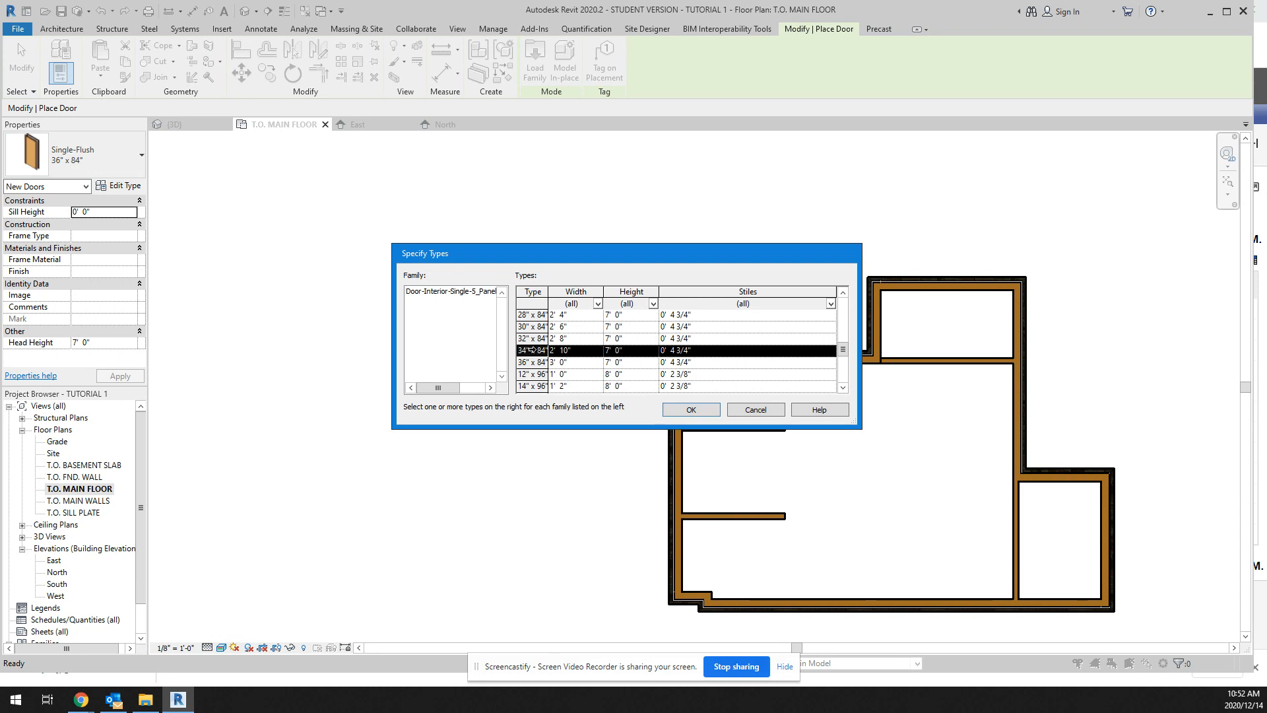
{"action": "left_click", "coordinate": [525, 363], "text": "ctrl"}
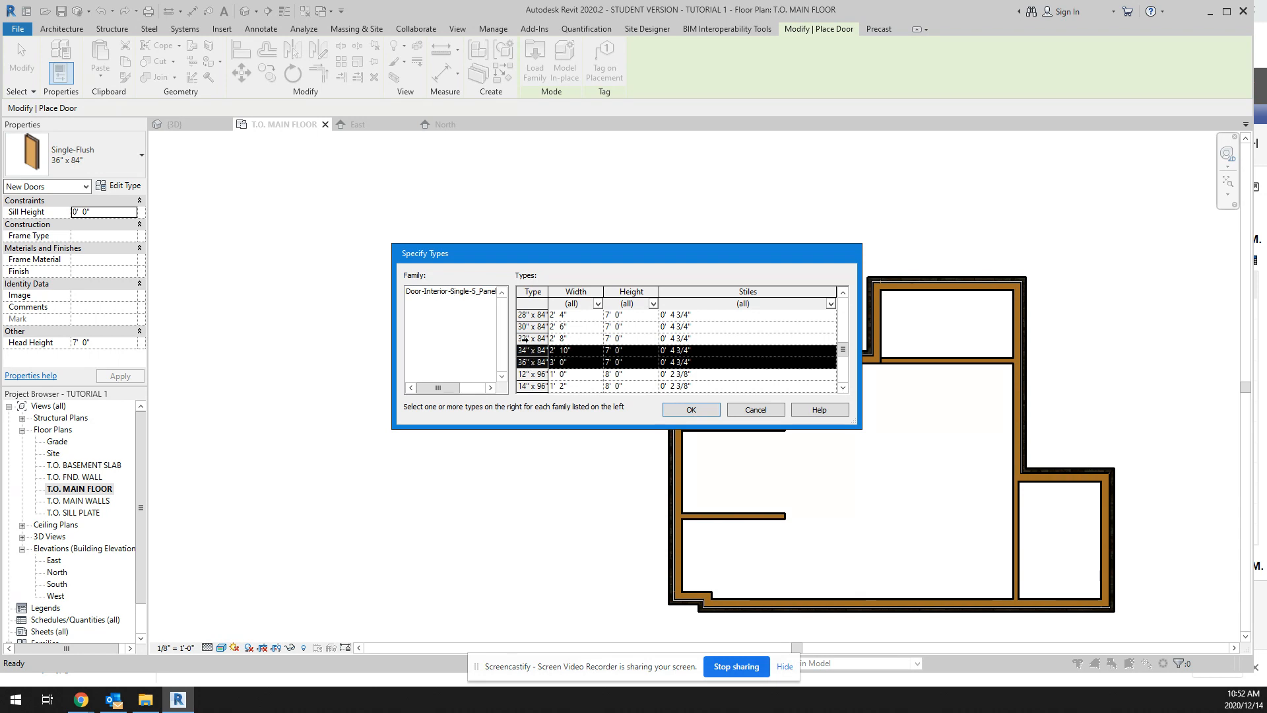
{"action": "left_click", "coordinate": [525, 338], "text": "ctrl"}
{"action": "left_click", "coordinate": [525, 326], "text": "ctrl"}
{"action": "left_click", "coordinate": [525, 314], "text": "ctrl"}
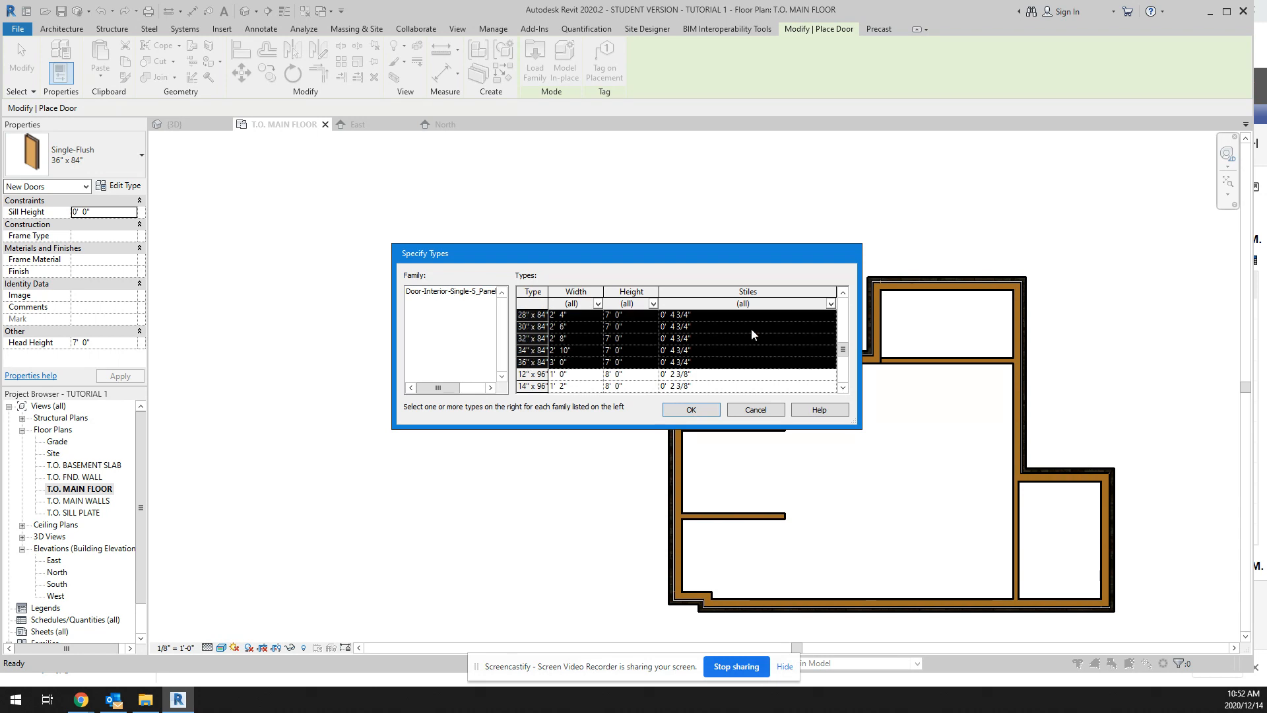
Step: Add the 84" high types from 18" to 26" wide to the door types selected for loading
{"action": "left_click", "coordinate": [843, 293]}
{"action": "left_click", "coordinate": [844, 293]}
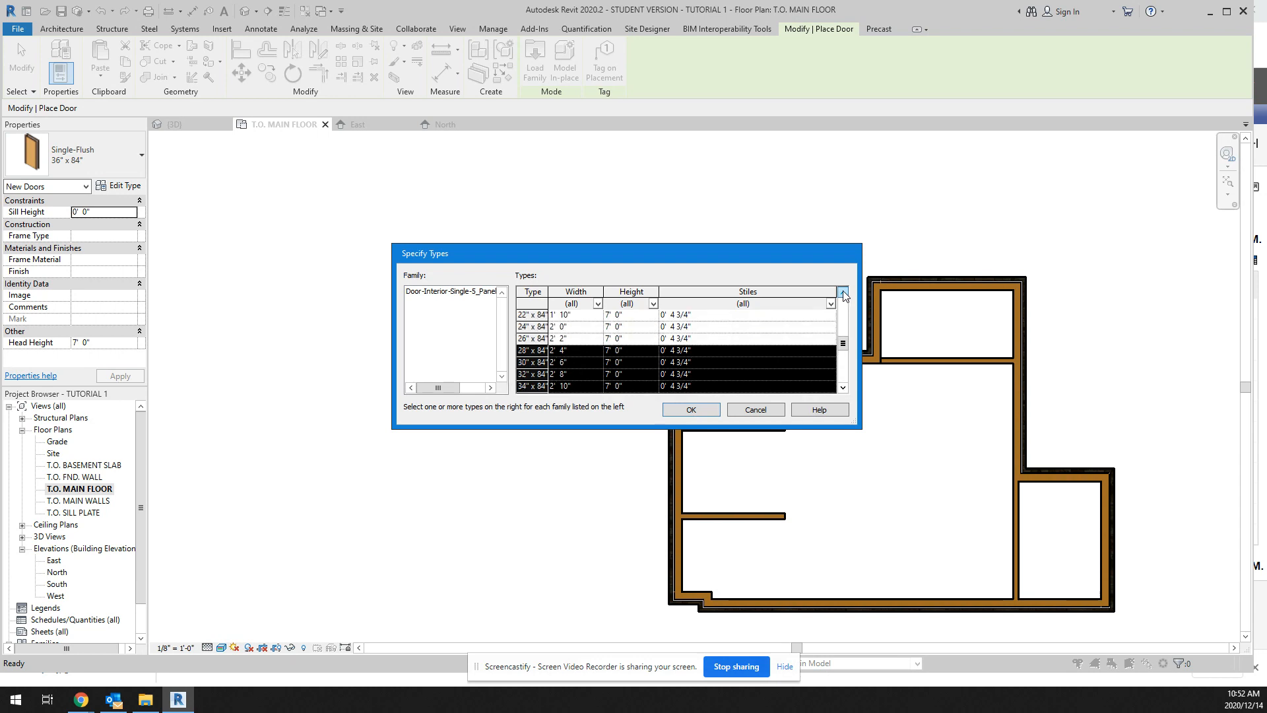
{"action": "left_click", "coordinate": [844, 294]}
{"action": "left_click", "coordinate": [844, 293]}
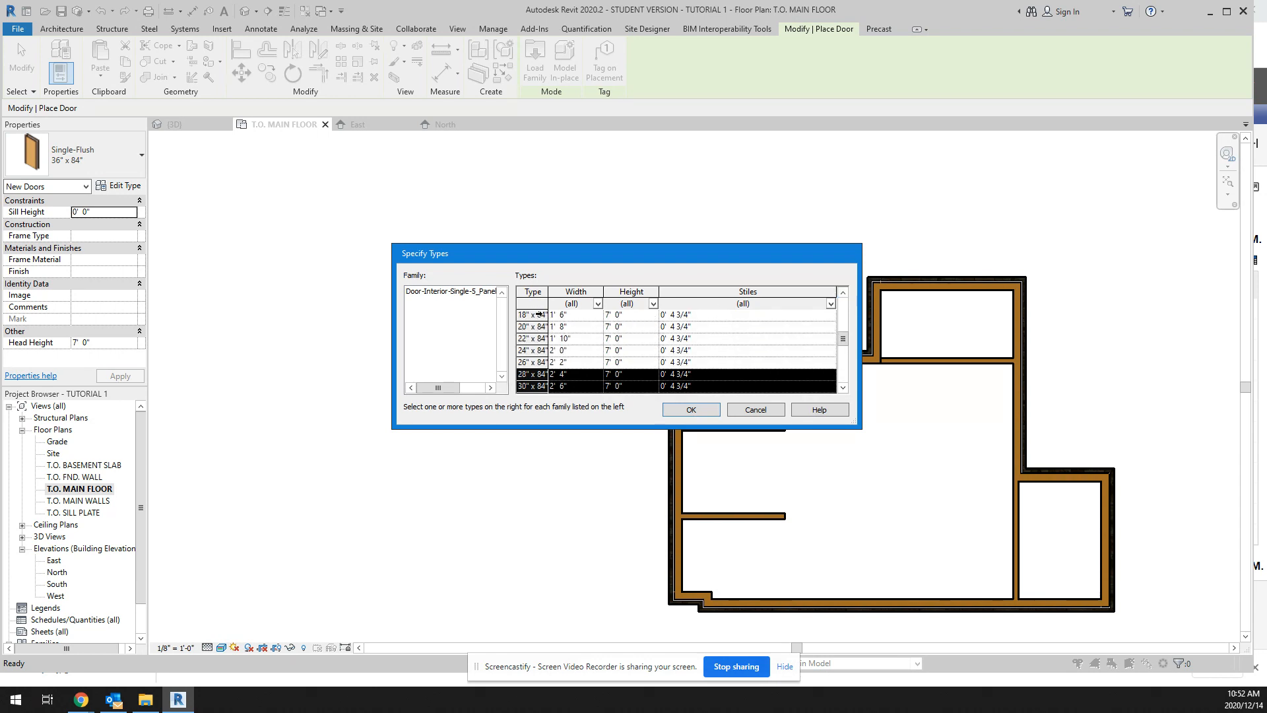
{"action": "left_click", "coordinate": [539, 315], "text": "ctrl"}
{"action": "left_click", "coordinate": [536, 327], "text": "ctrl"}
{"action": "left_click", "coordinate": [536, 339], "text": "ctrl"}
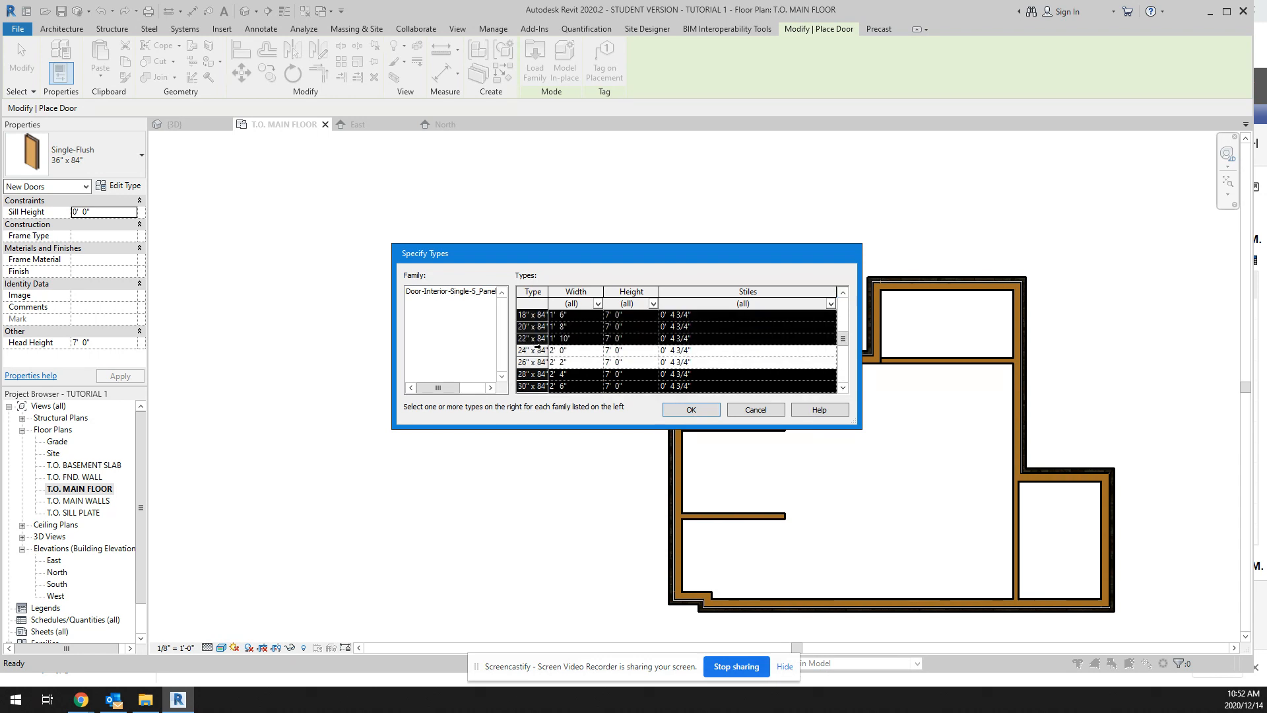
{"action": "left_click", "coordinate": [536, 351], "text": "ctrl"}
{"action": "left_click", "coordinate": [537, 362], "text": "ctrl"}
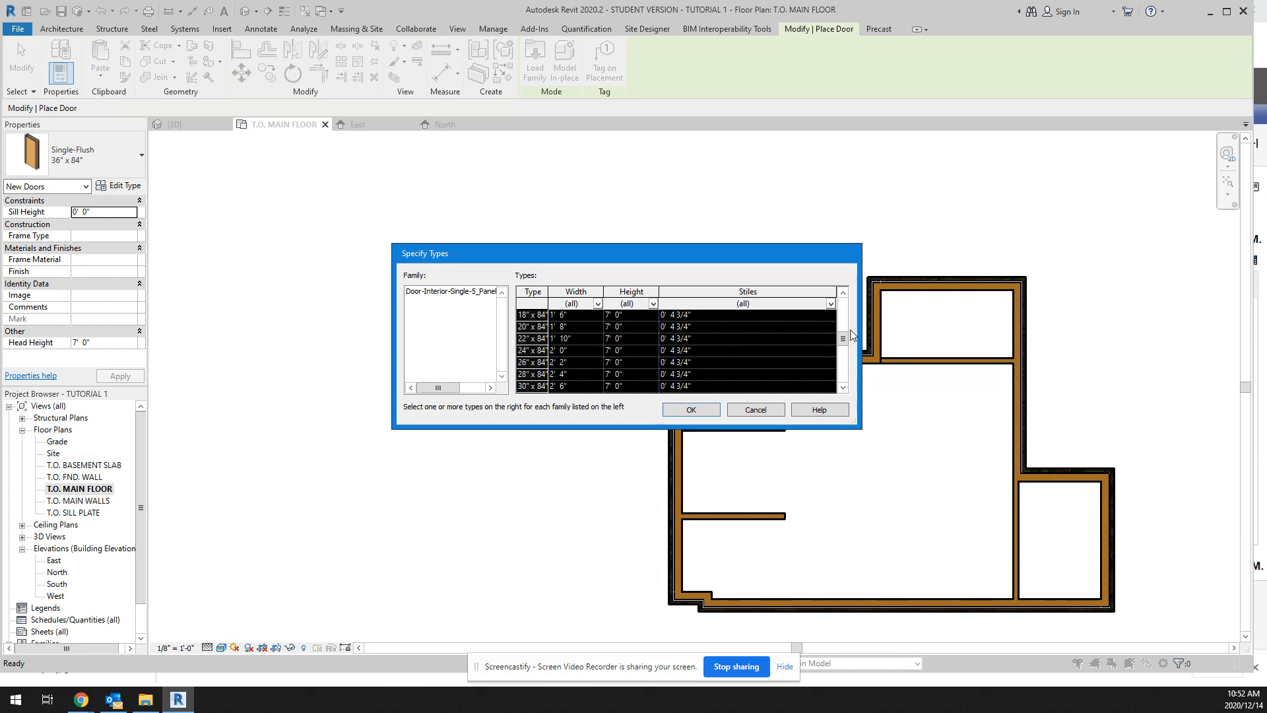
{"action": "double_click", "coordinate": [844, 293]}
{"action": "double_click", "coordinate": [844, 293]}
{"action": "left_click", "coordinate": [844, 293]}
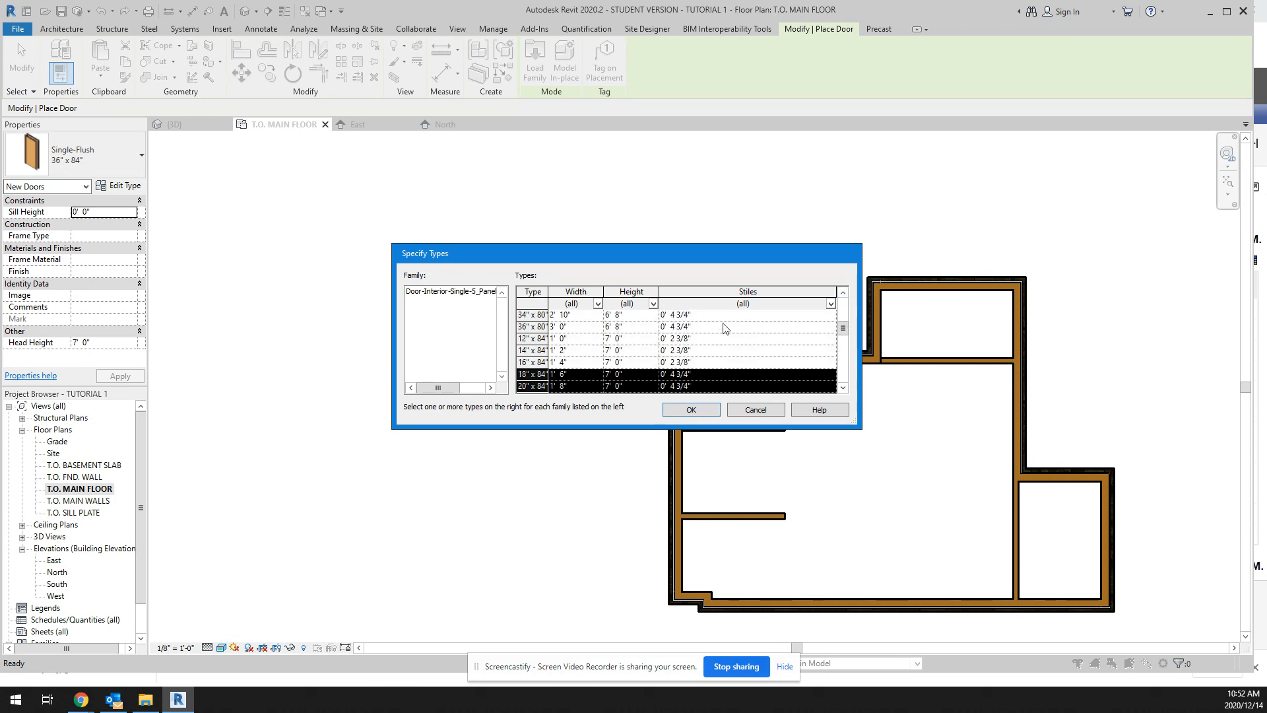
Step: Add the 12", 14" and 16" wide by 84" high types to the selection and load the five-panel interior door family
{"action": "left_click", "coordinate": [535, 338], "text": "ctrl"}
{"action": "left_click", "coordinate": [535, 351], "text": "ctrl"}
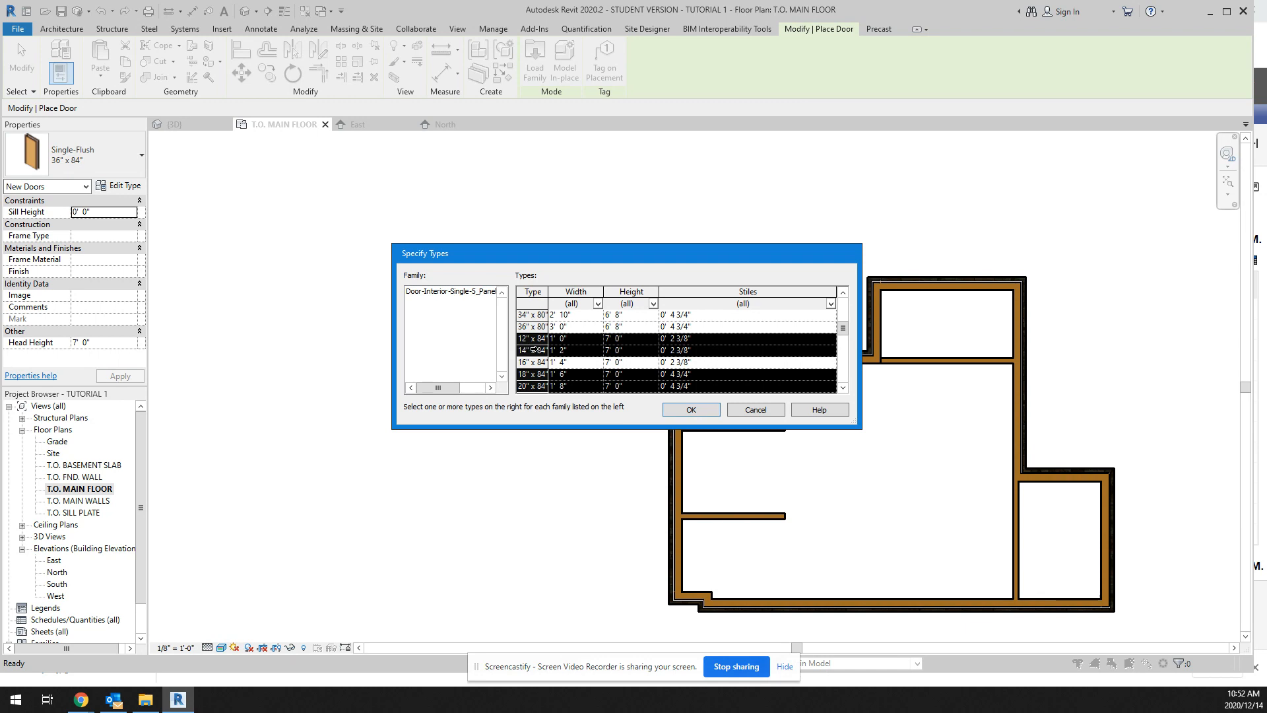
{"action": "left_click", "coordinate": [530, 362], "text": "ctrl"}
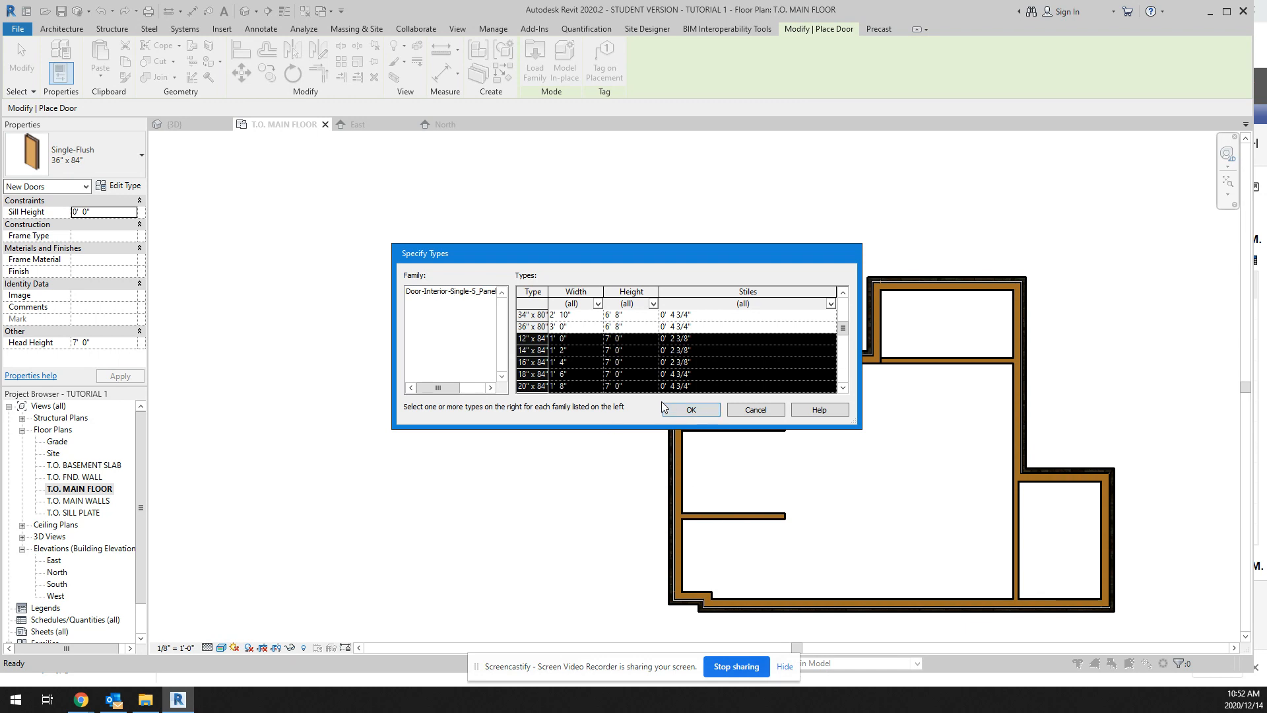
{"action": "left_click", "coordinate": [704, 411]}
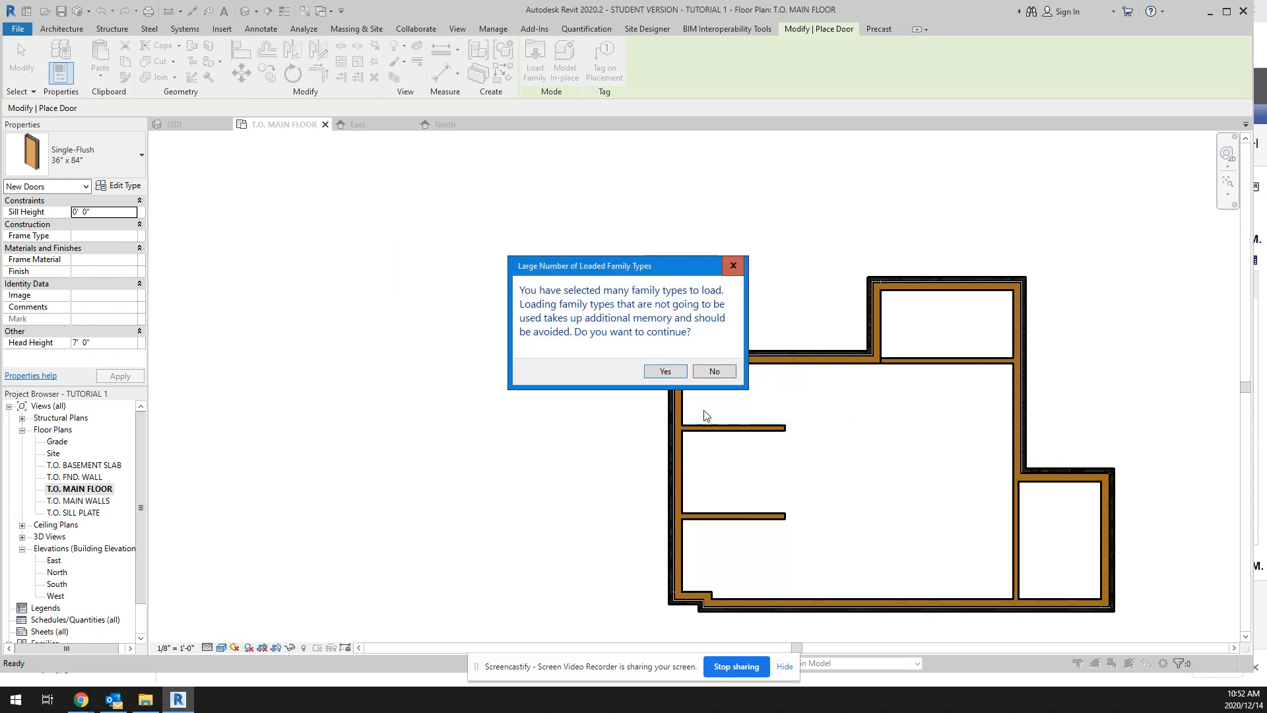
{"action": "left_click", "coordinate": [665, 371]}
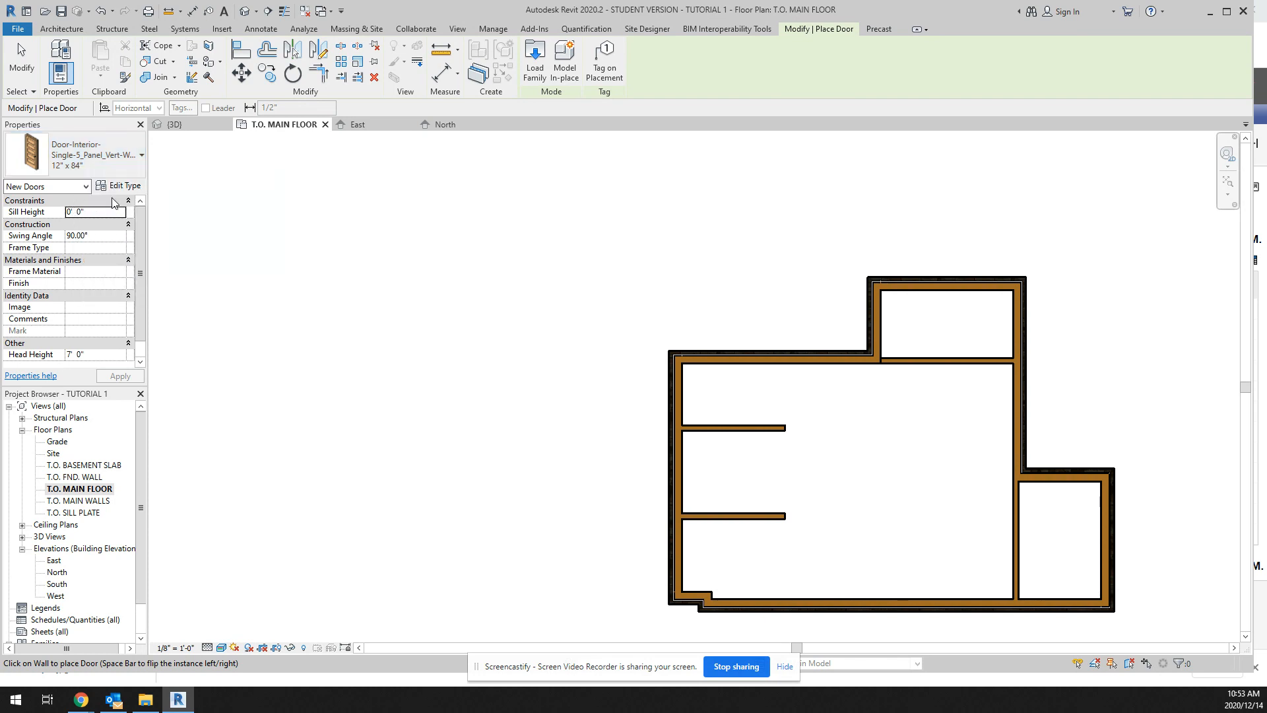
Step: Place a 30" x 84" five-panel interior door in the small upper room's partition, centred about 2'-0" from the room's west wall
{"action": "left_click", "coordinate": [142, 156]}
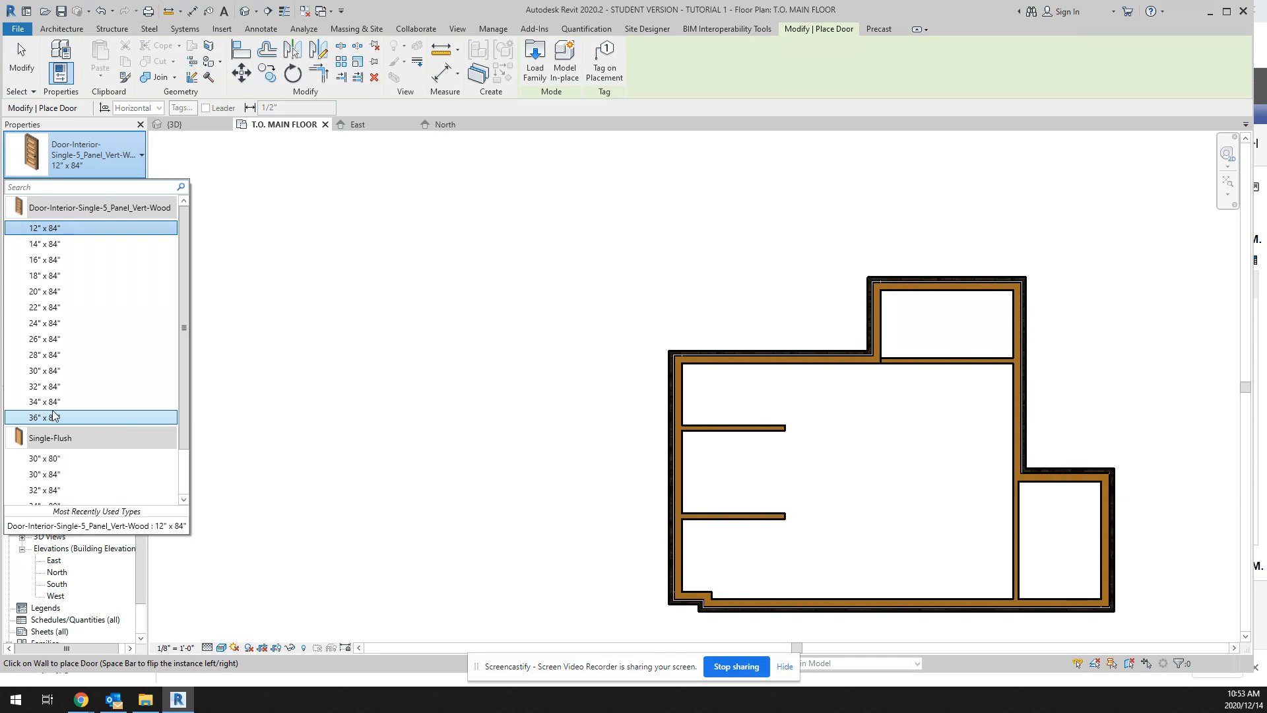
{"action": "left_click", "coordinate": [58, 372]}
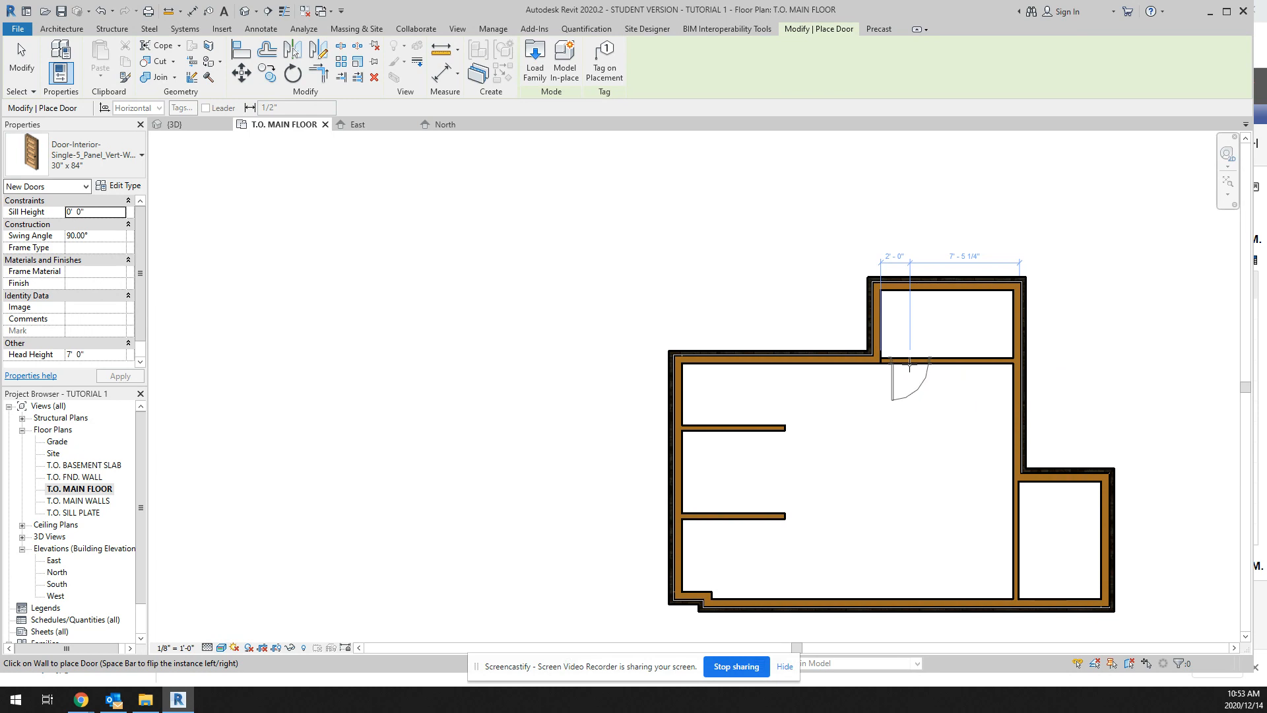
{"action": "left_click", "coordinate": [910, 362]}
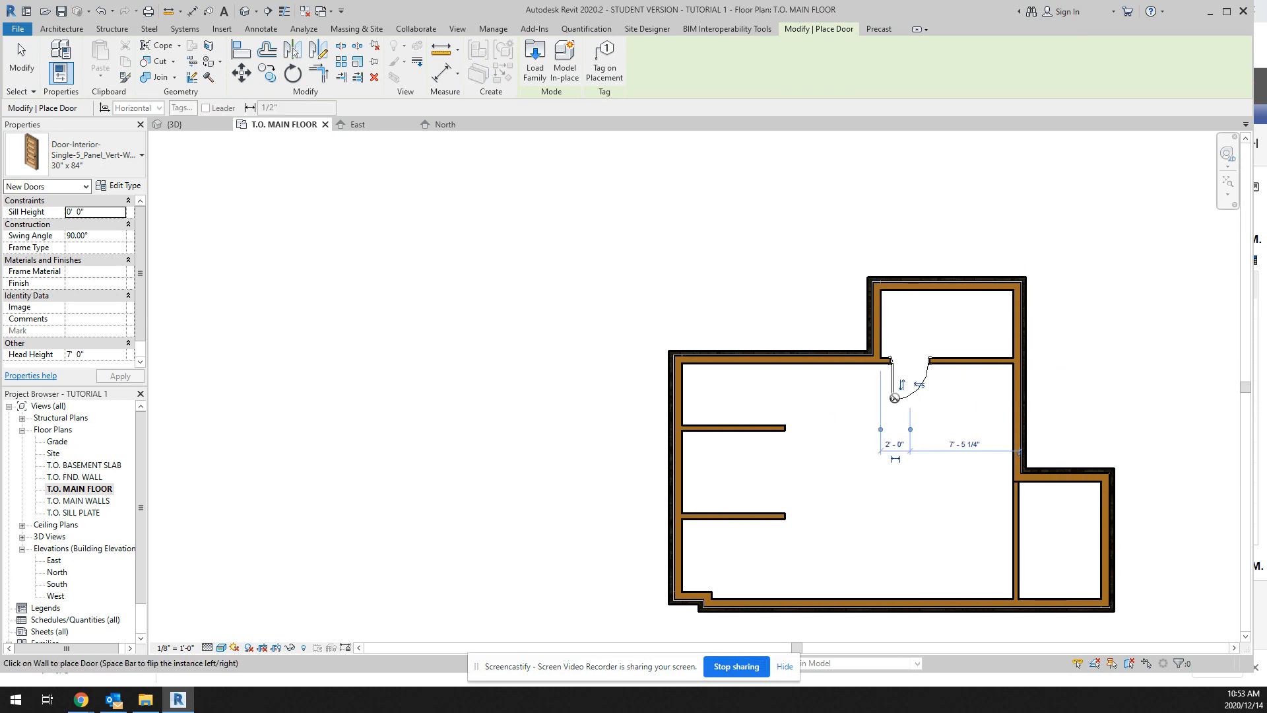
{"action": "scroll", "coordinate": [898, 396], "scroll_direction": "up", "scroll_amount": 5}
{"action": "scroll", "coordinate": [1058, 426], "scroll_direction": "down", "scroll_amount": 2}
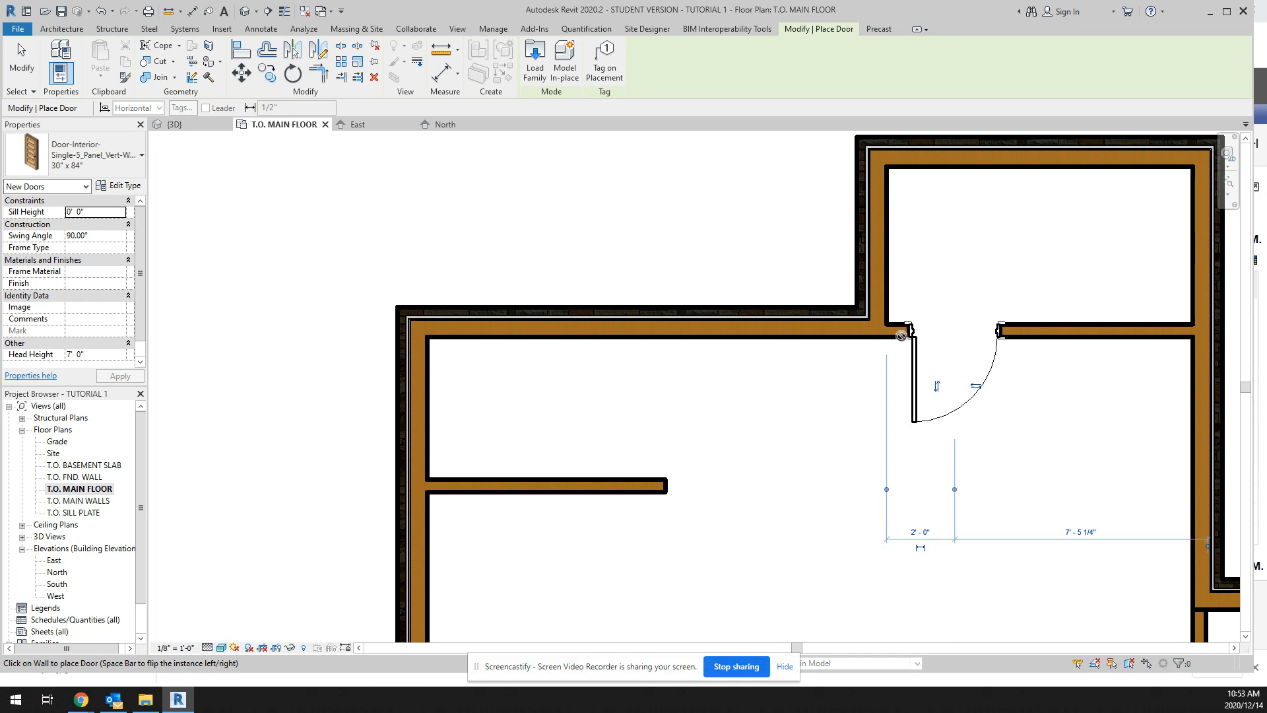
{"action": "left_click", "coordinate": [889, 325]}
{"action": "key", "text": "Escape"}
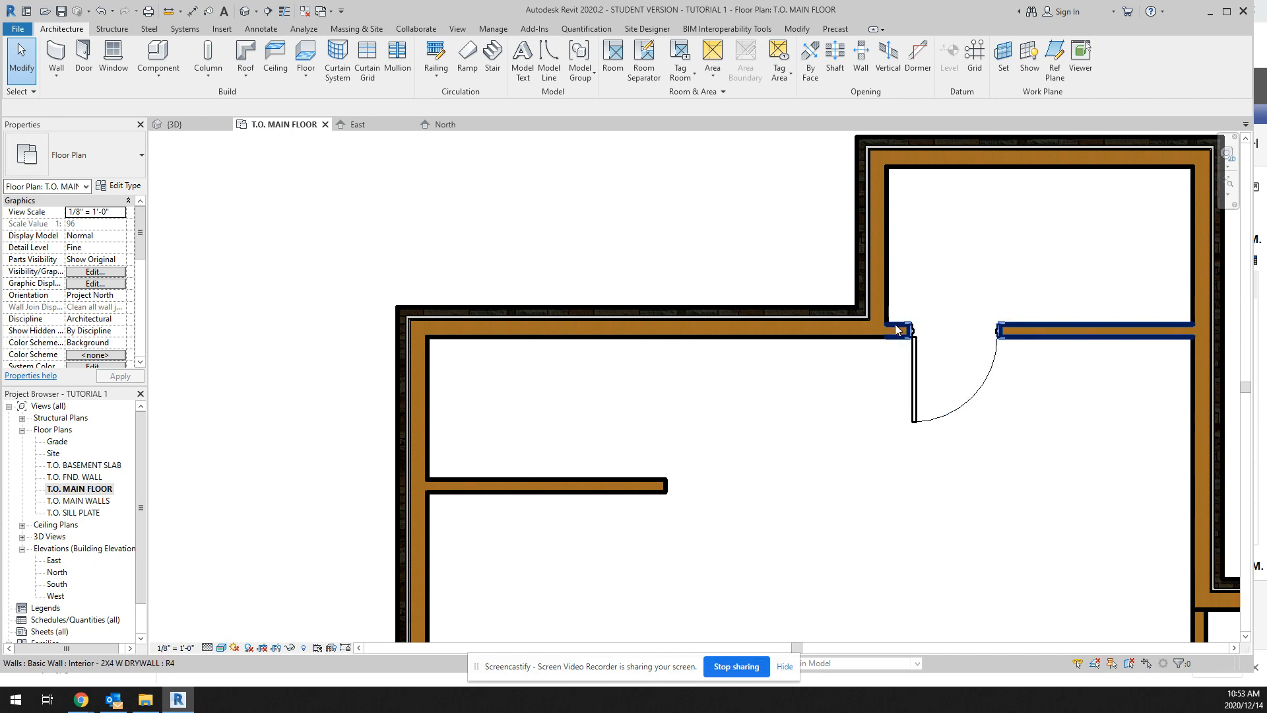
Step: Flip the interior door's hand and restore it, and flip its facing so it swings into the small upper room
{"action": "left_click", "coordinate": [951, 346]}
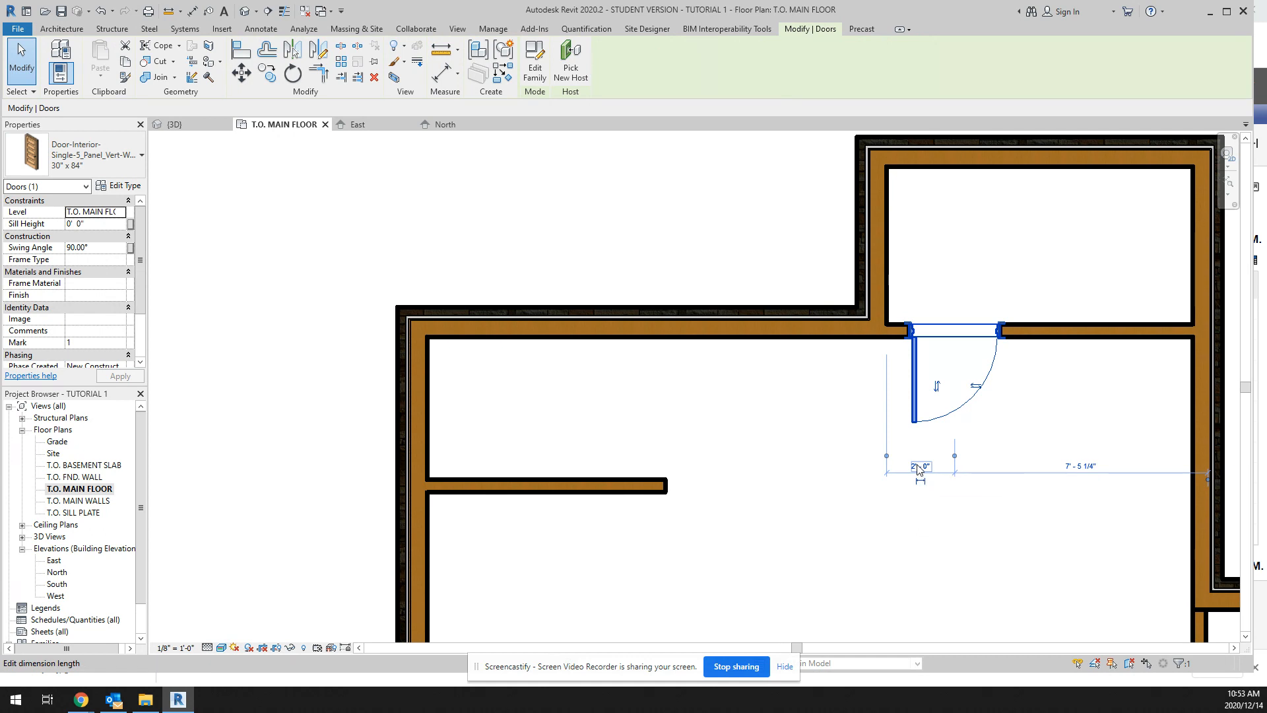
{"action": "key", "text": "Escape"}
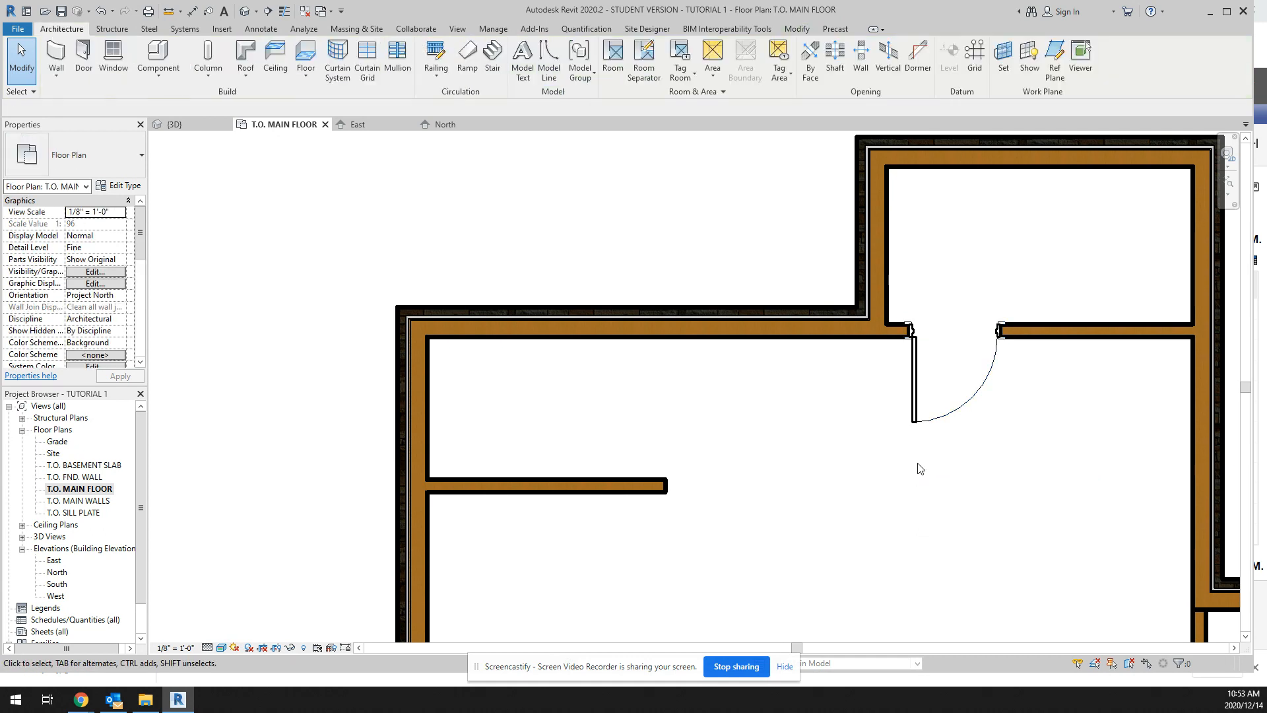
{"action": "left_click", "coordinate": [915, 376]}
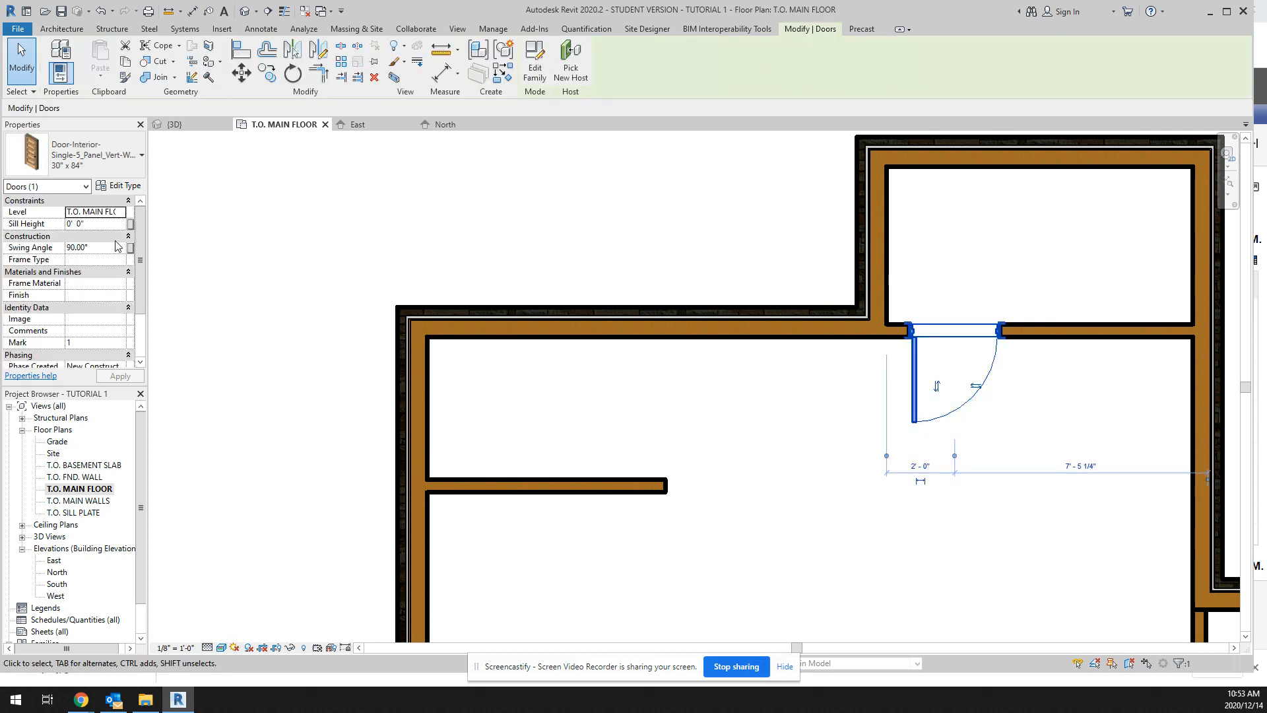
{"action": "mouse_move", "coordinate": [143, 260]}
{"action": "left_mouse_down"}
{"action": "mouse_move", "coordinate": [142, 304]}
{"action": "mouse_move", "coordinate": [142, 260]}
{"action": "left_mouse_up"}
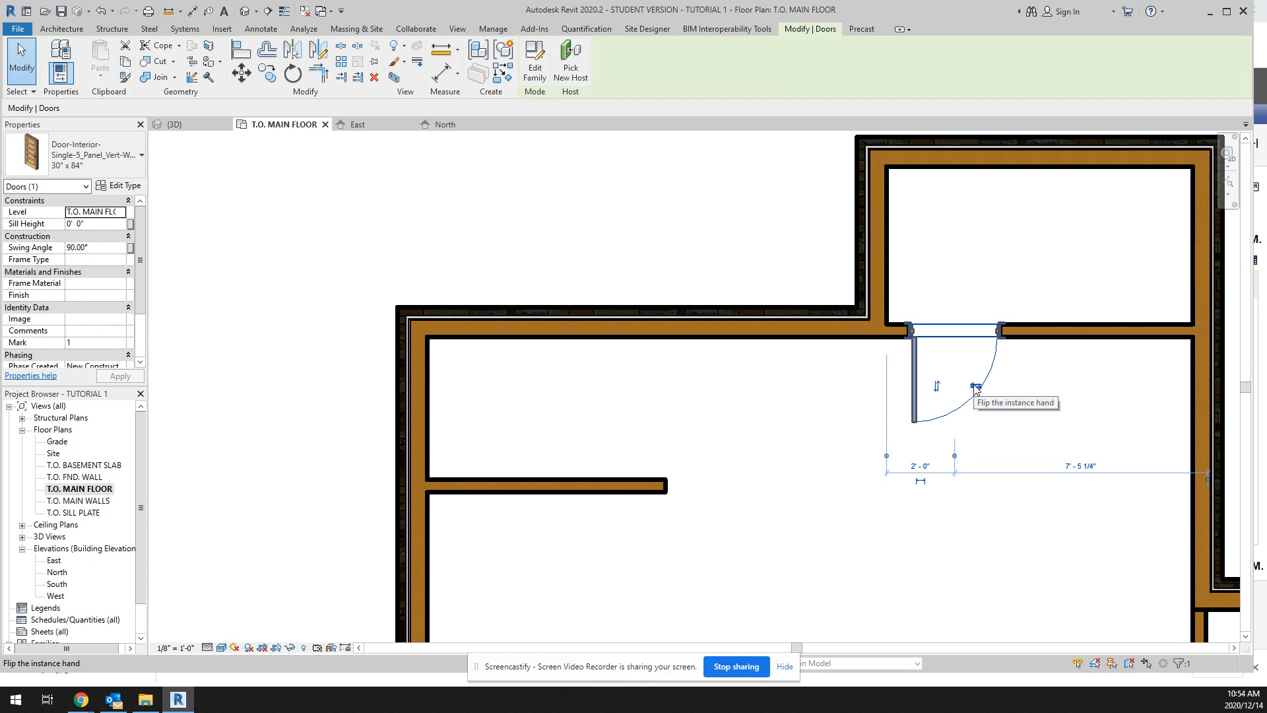
{"action": "left_click", "coordinate": [975, 387]}
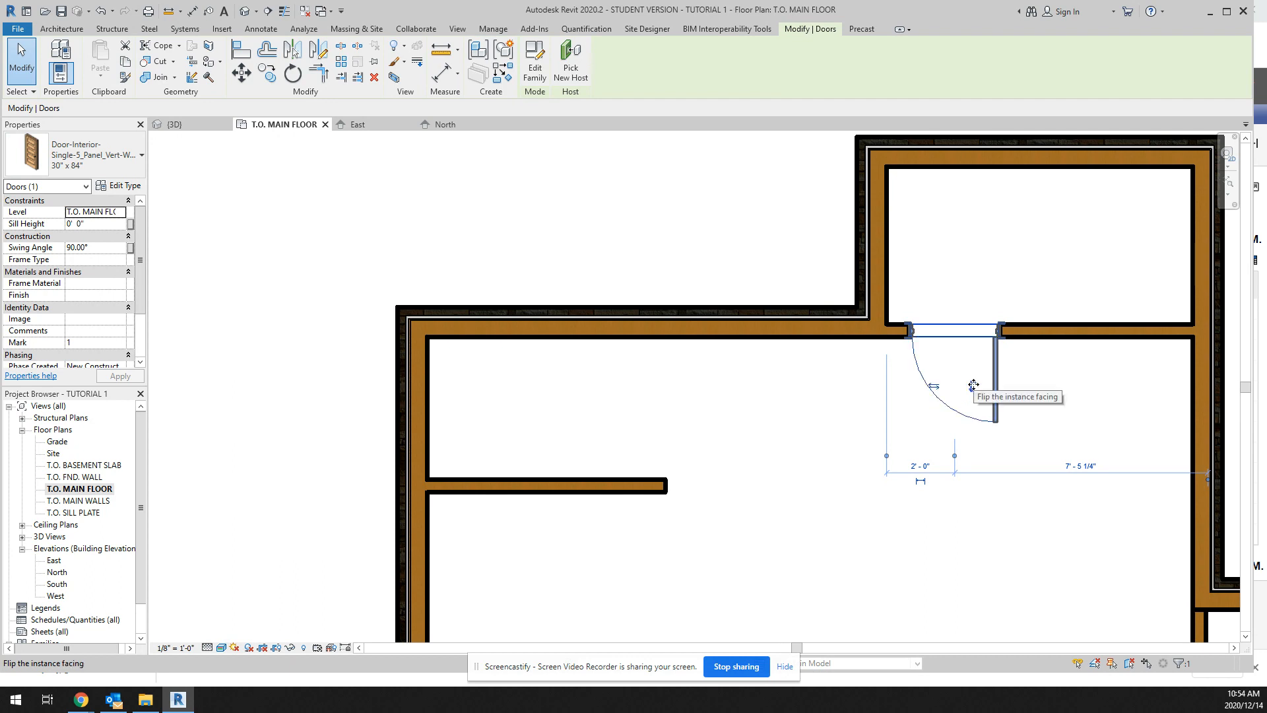
{"action": "left_click", "coordinate": [934, 388]}
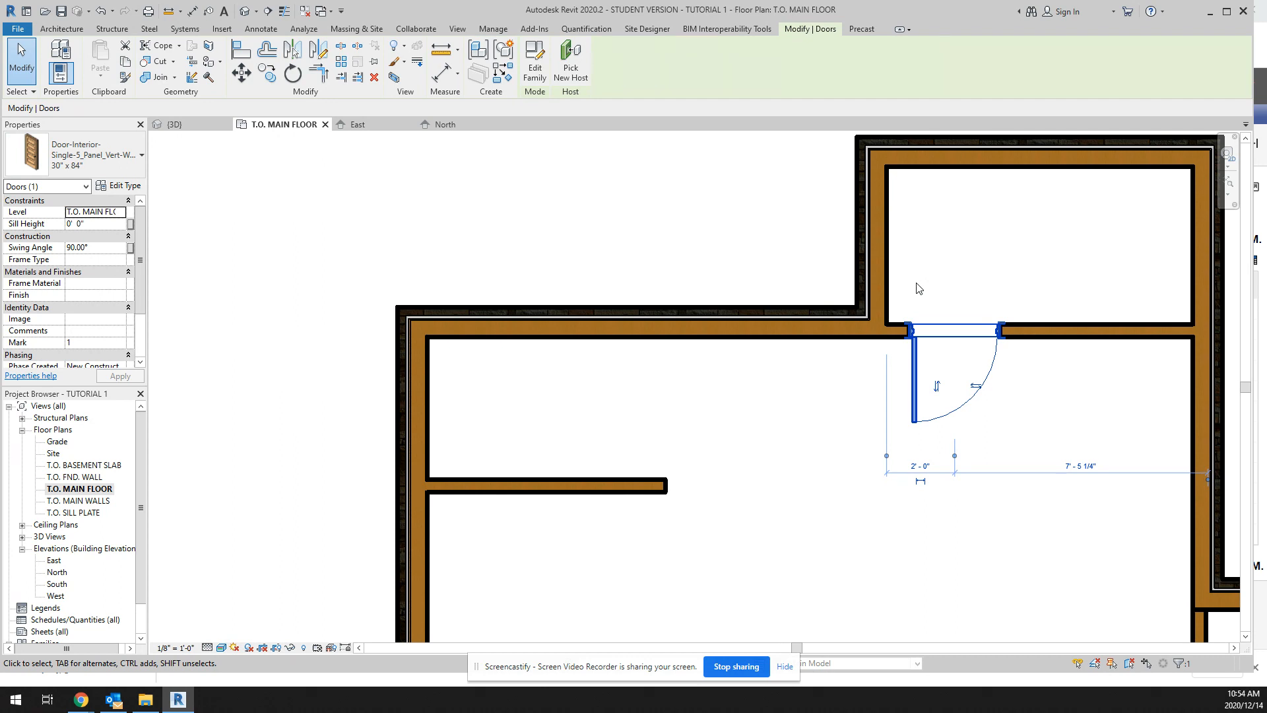
{"action": "left_click", "coordinate": [938, 386]}
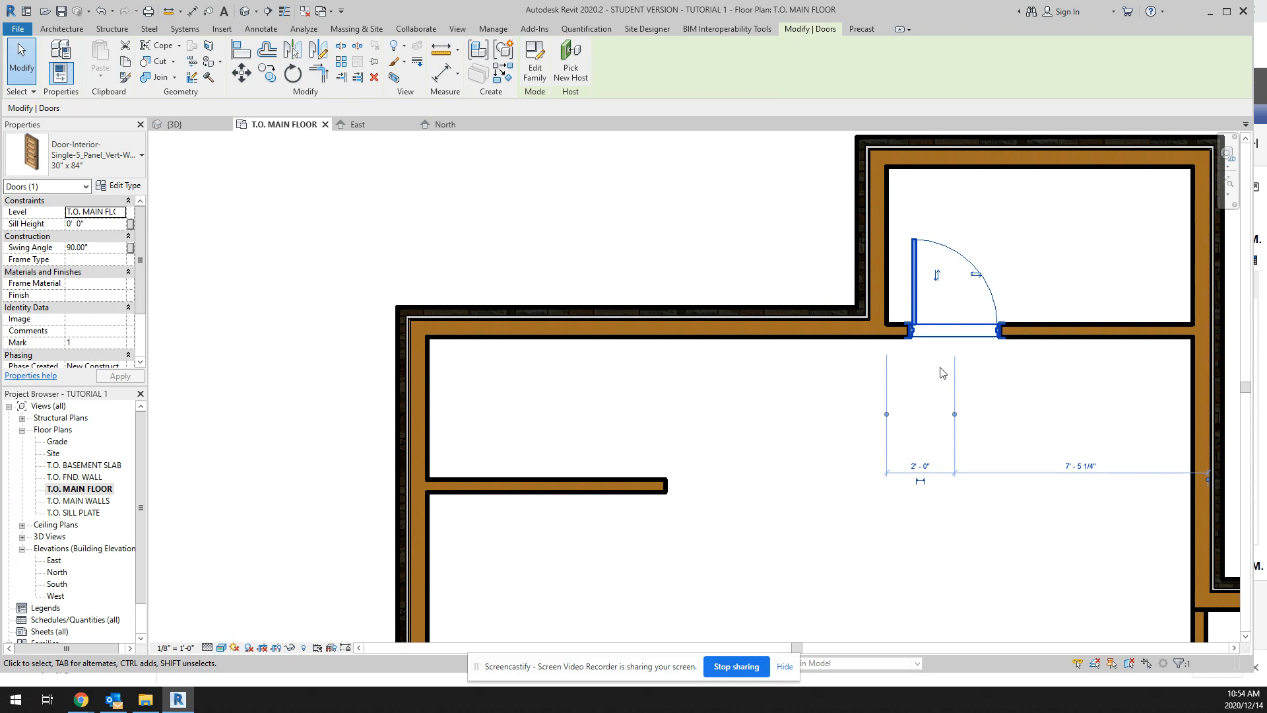
Step: Load the 72" x 84" type of the Door-Exterior-Double-Full Glass-Wood_Clad family from the Residential folder for door placement
{"action": "scroll", "coordinate": [922, 385], "scroll_direction": "down", "scroll_amount": 5}
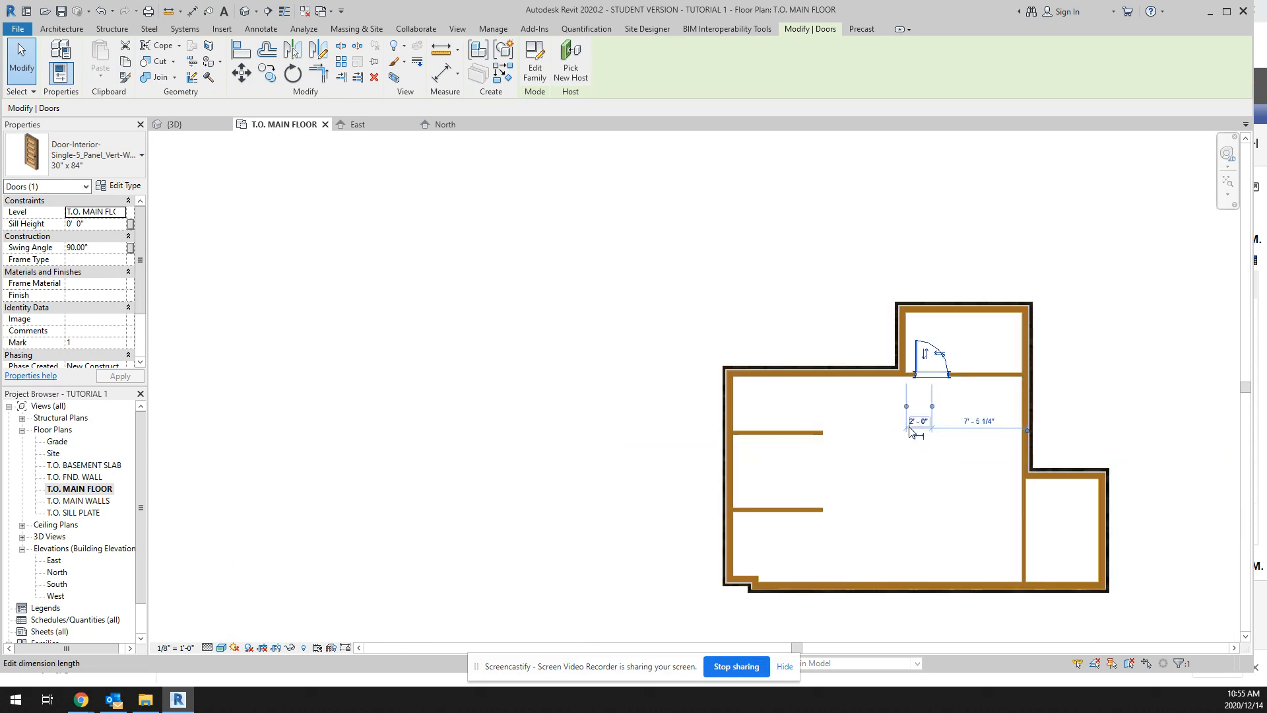
{"action": "scroll", "coordinate": [911, 563], "scroll_direction": "up", "scroll_amount": 4}
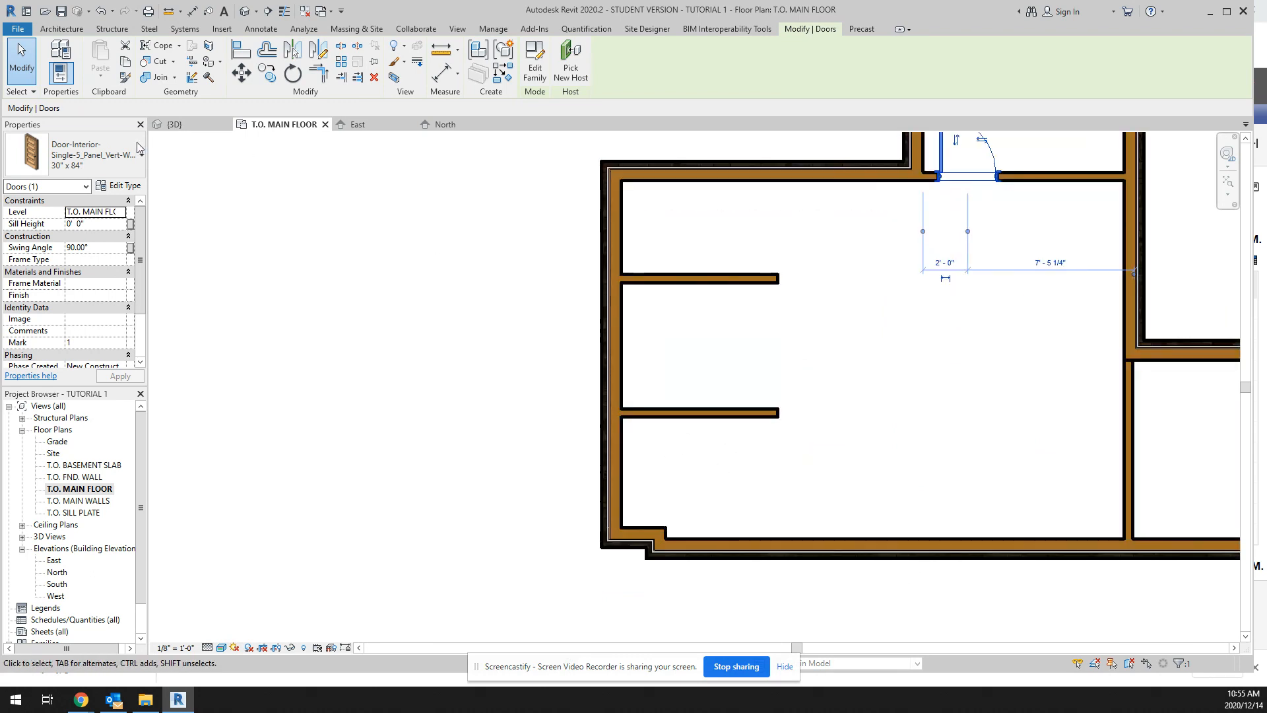
{"action": "left_click", "coordinate": [61, 29]}
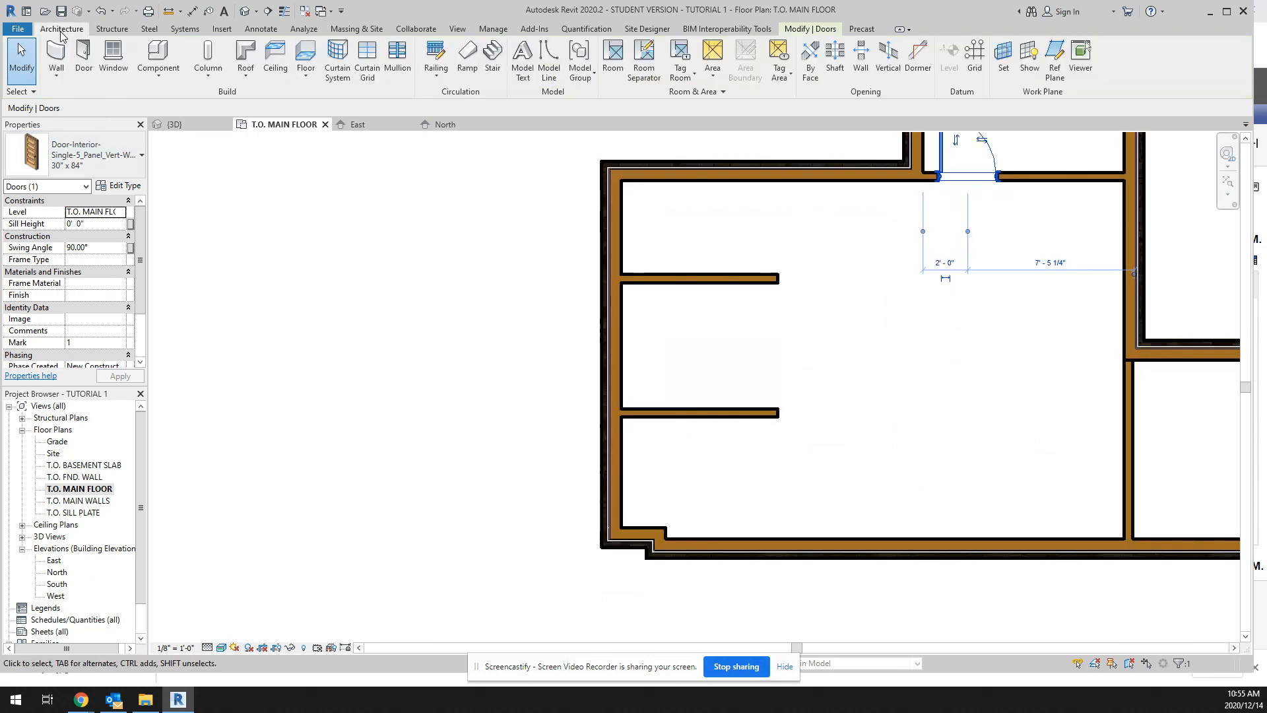
{"action": "left_click", "coordinate": [84, 60]}
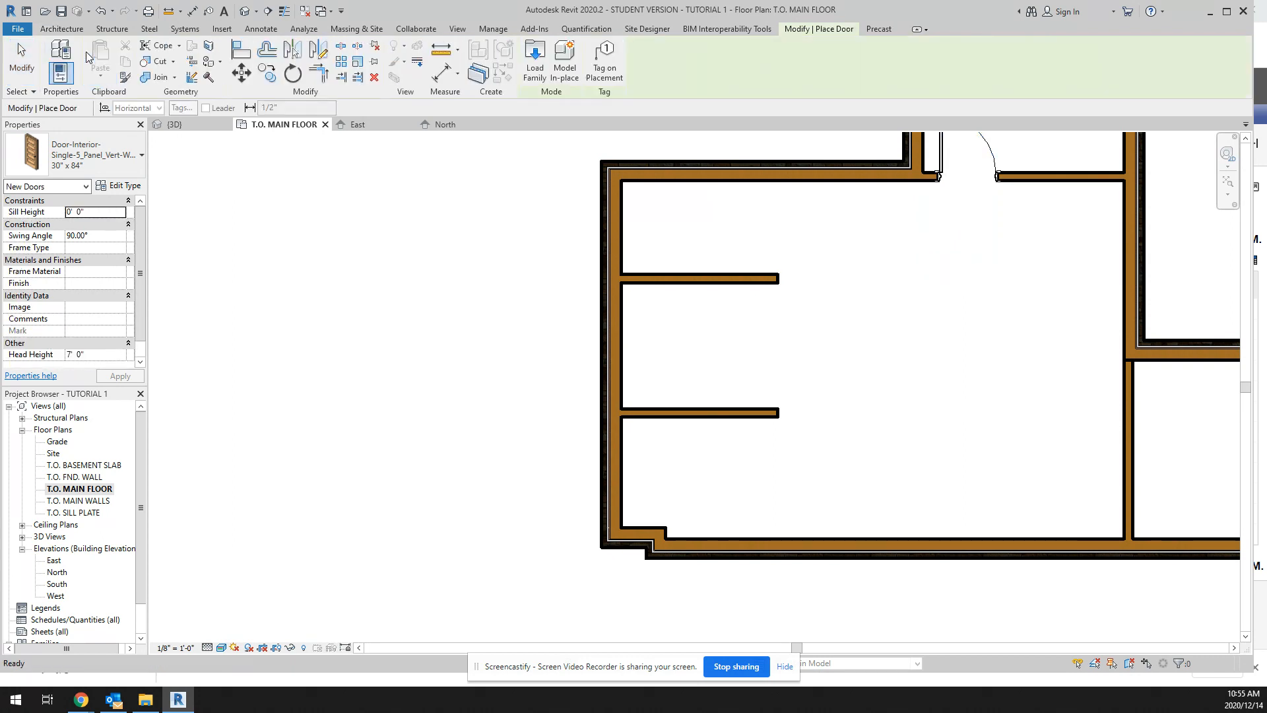
{"action": "left_click", "coordinate": [543, 55]}
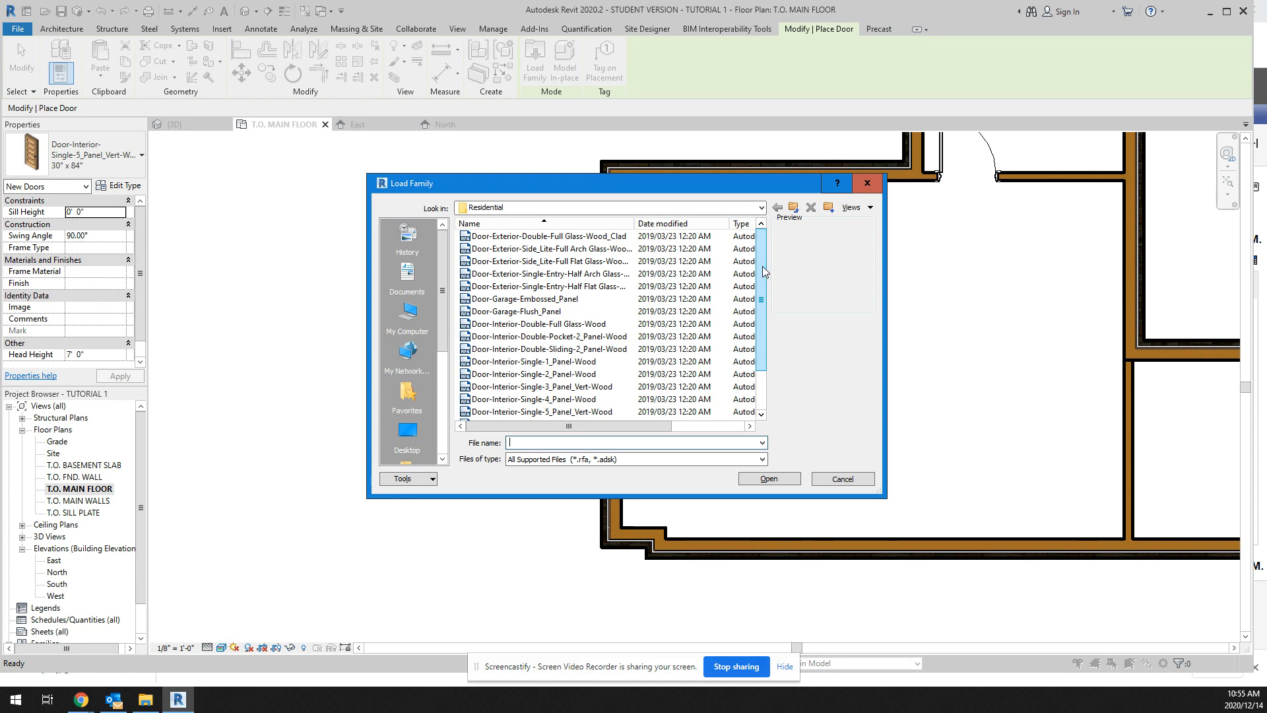
{"action": "left_click", "coordinate": [583, 238]}
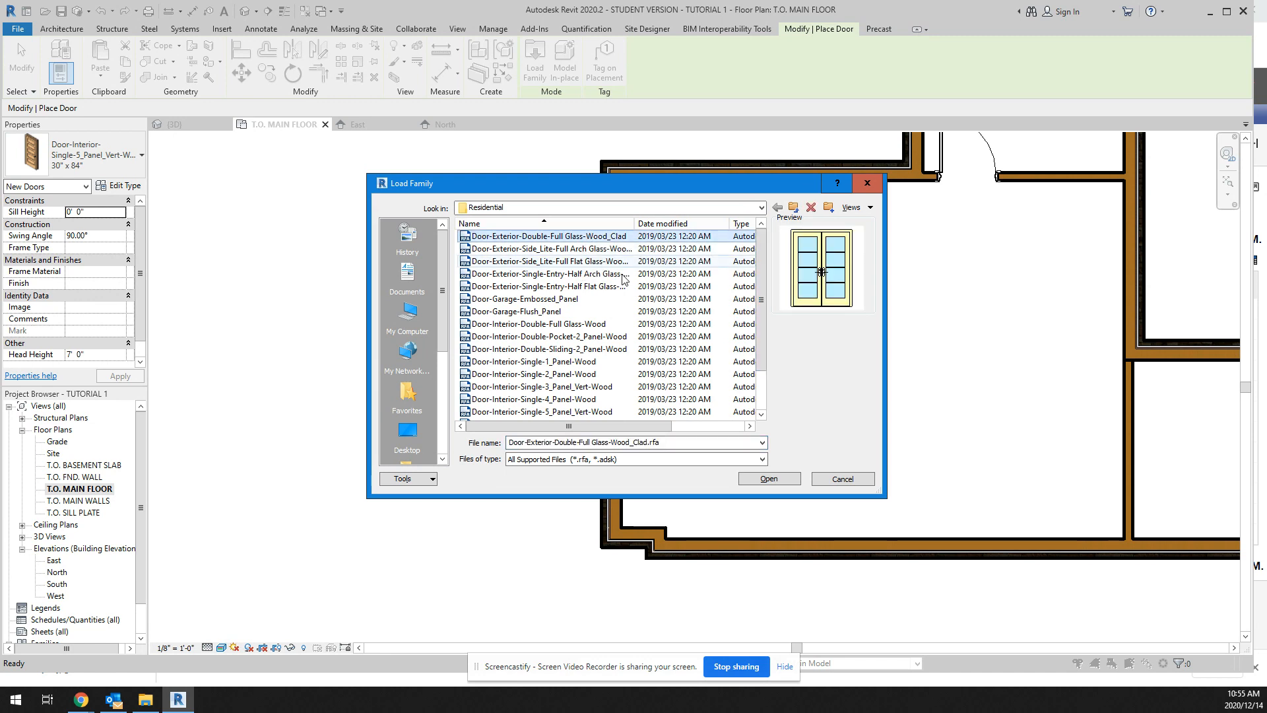
{"action": "left_click", "coordinate": [764, 481]}
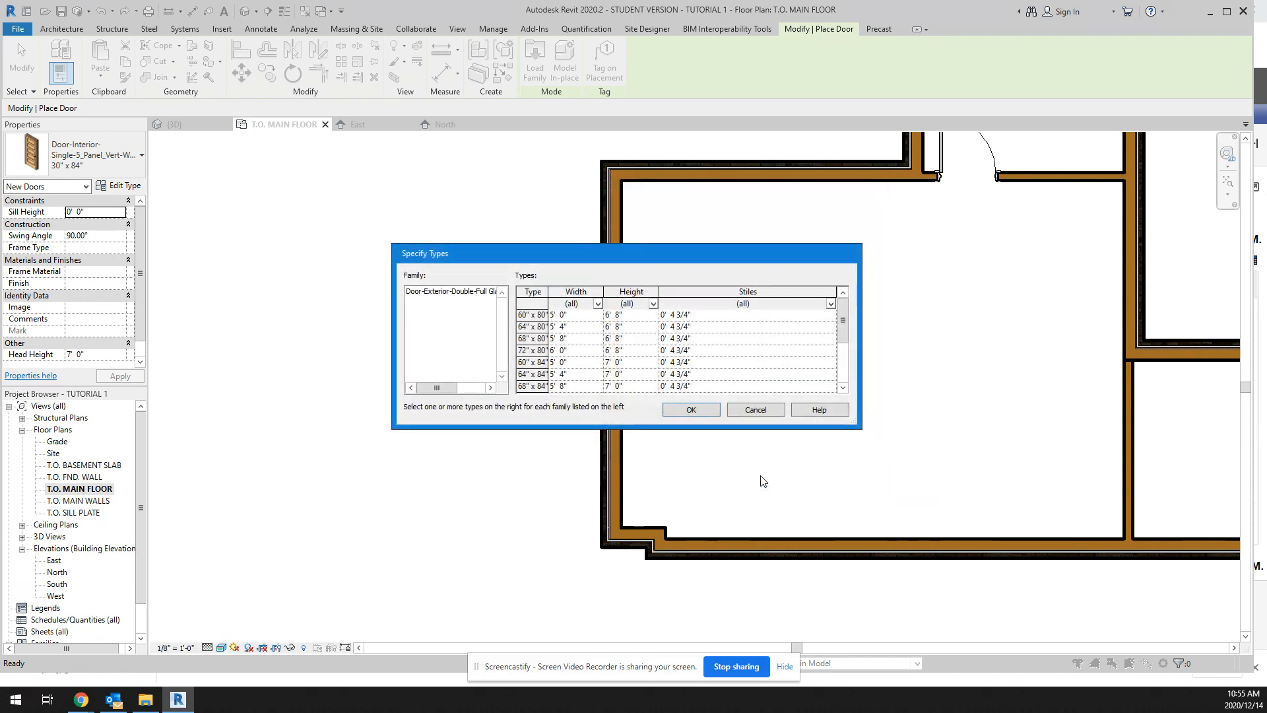
{"action": "left_click_drag", "start_coordinate": [844, 330], "coordinate": [844, 370]}
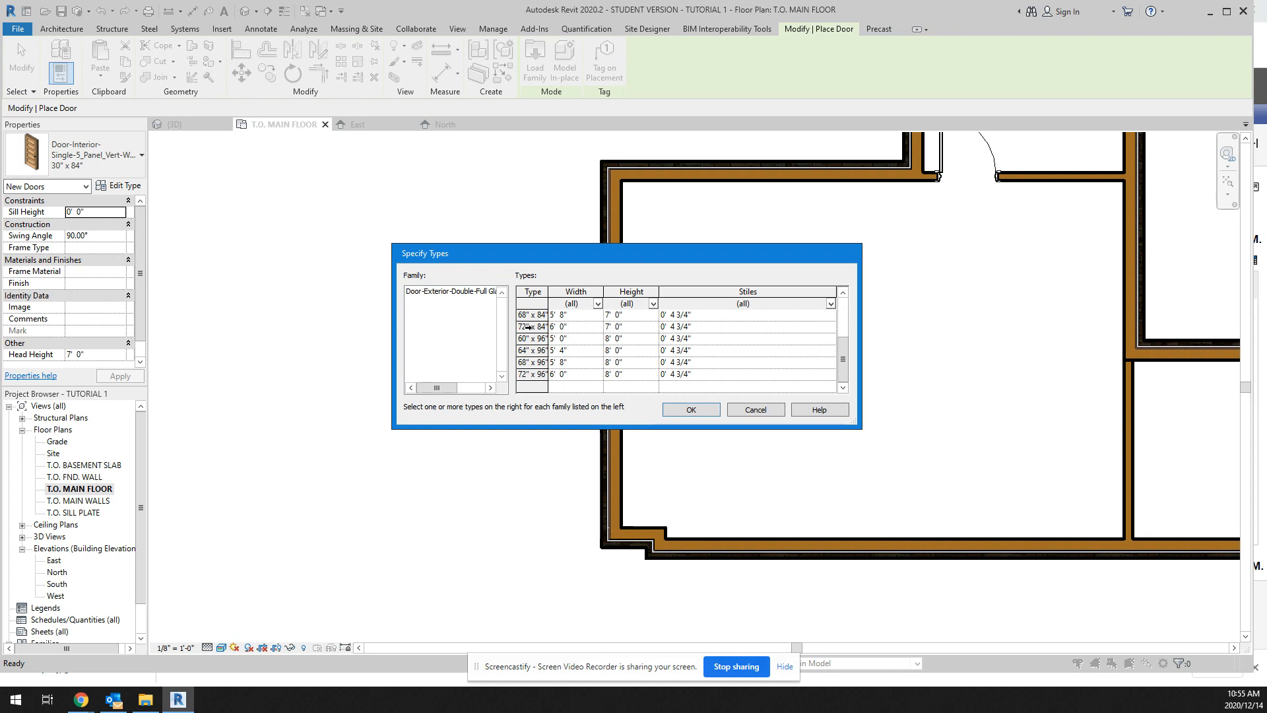
{"action": "left_click", "coordinate": [528, 327]}
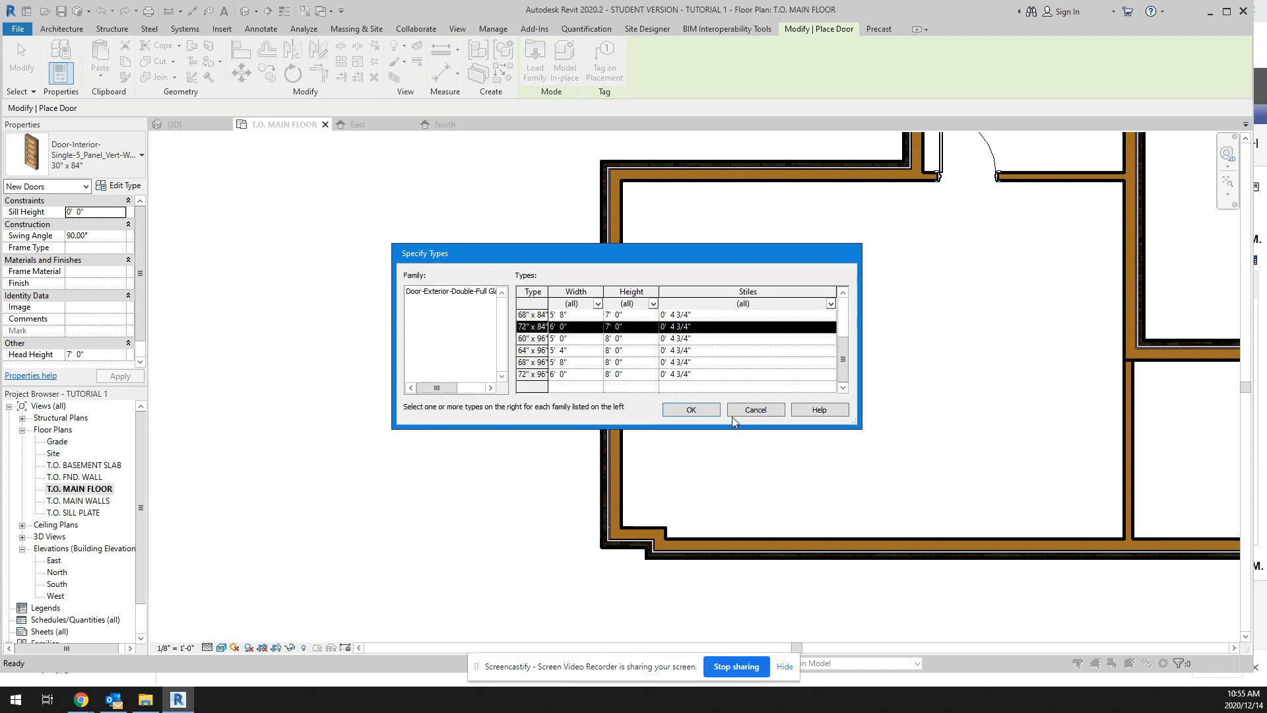
{"action": "left_click", "coordinate": [711, 411]}
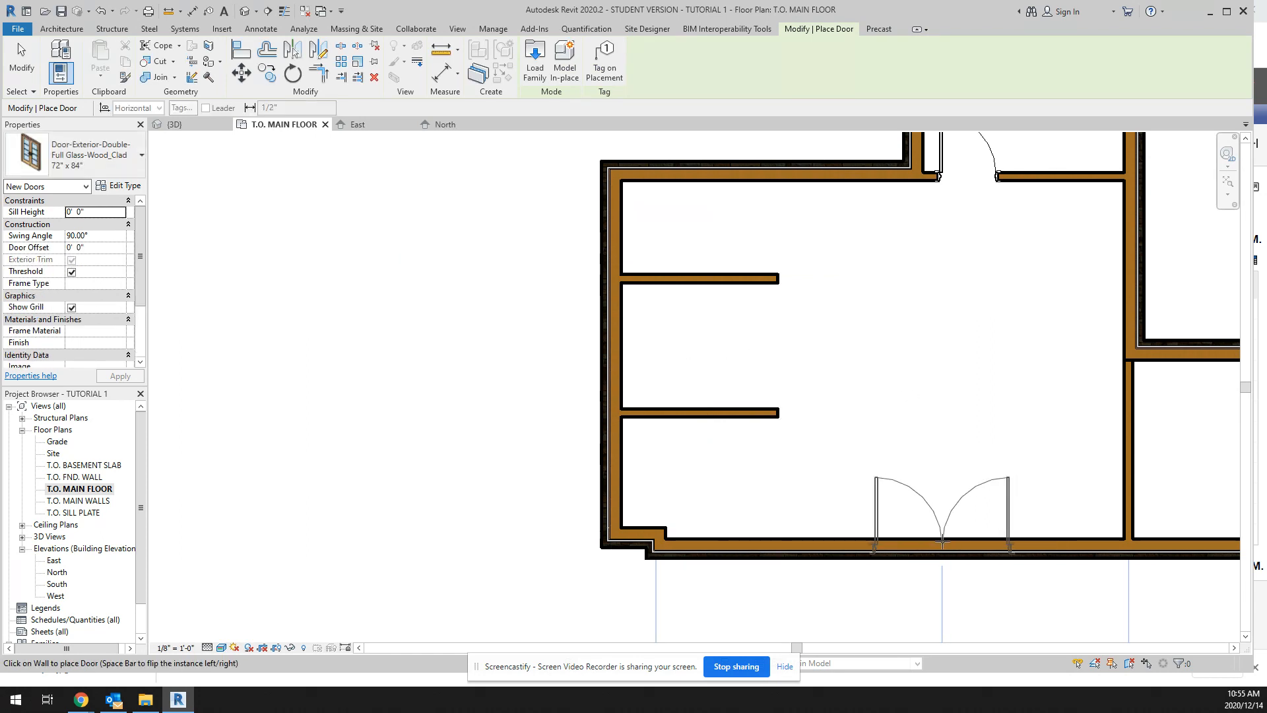
Step: Place the 72" x 84" double glass door in the south exterior wall, swinging inward, centred about 8'-4" from the east partition
{"action": "left_click", "coordinate": [943, 543]}
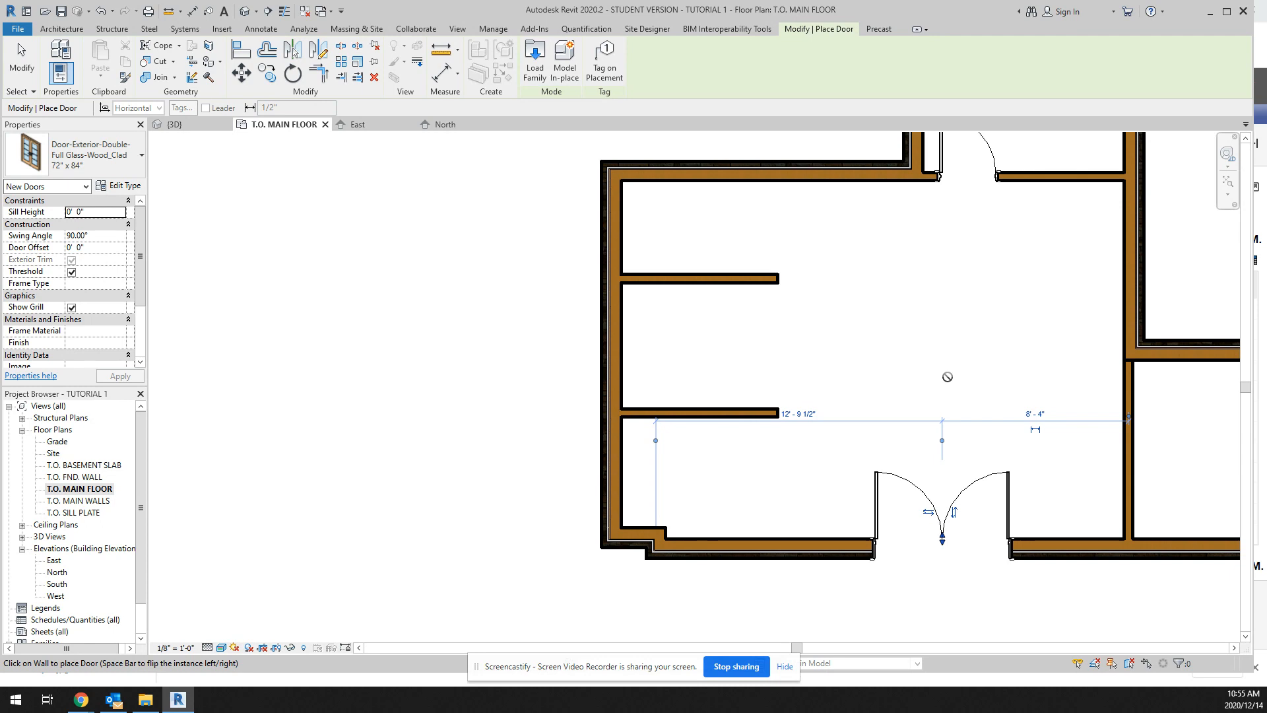
{"action": "key", "text": "Escape"}
{"action": "key", "text": "Escape"}
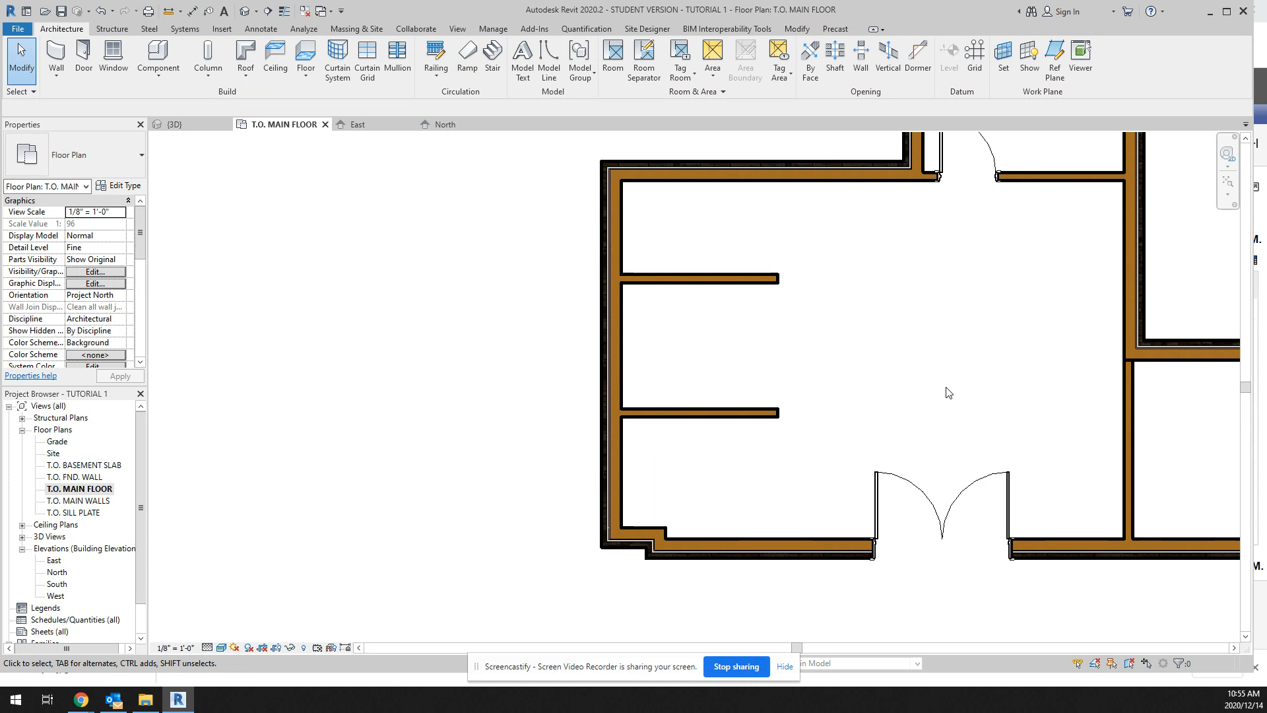
Step: Start placing a window and open the Windows folder of the US Imperial library to load a family
{"action": "scroll", "coordinate": [947, 378], "scroll_direction": "down", "scroll_amount": 2}
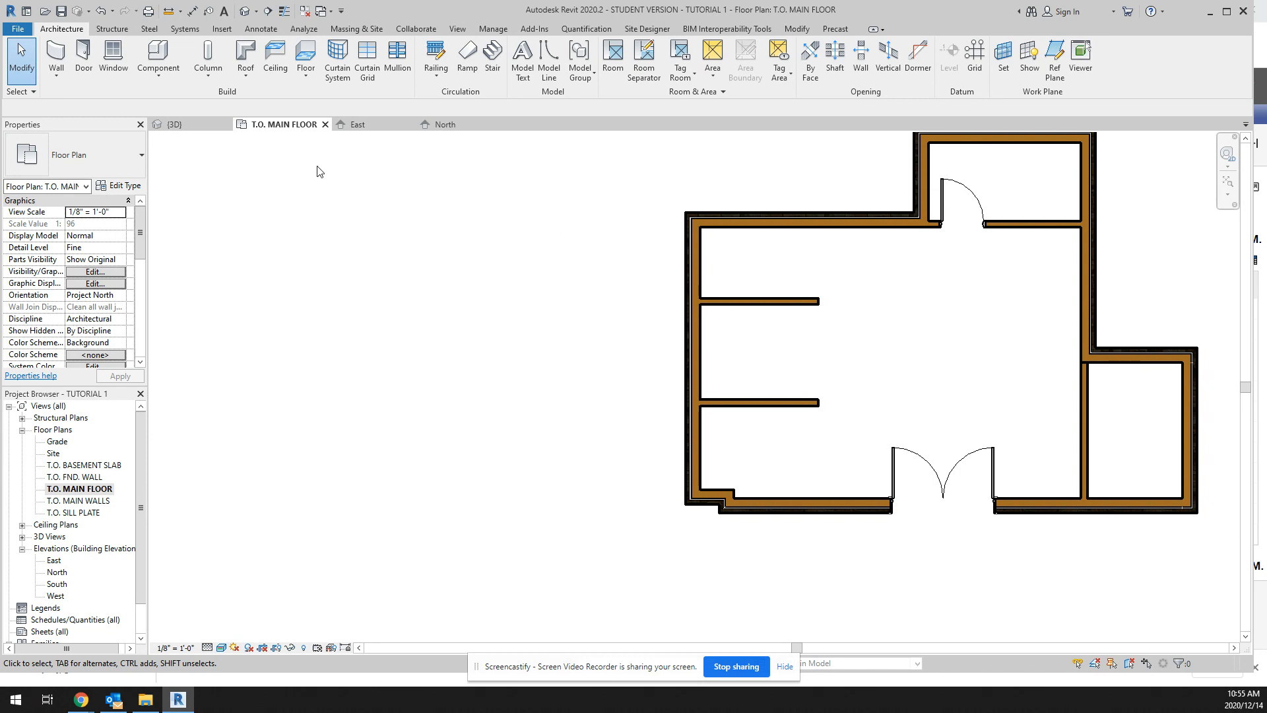
{"action": "left_click", "coordinate": [113, 55]}
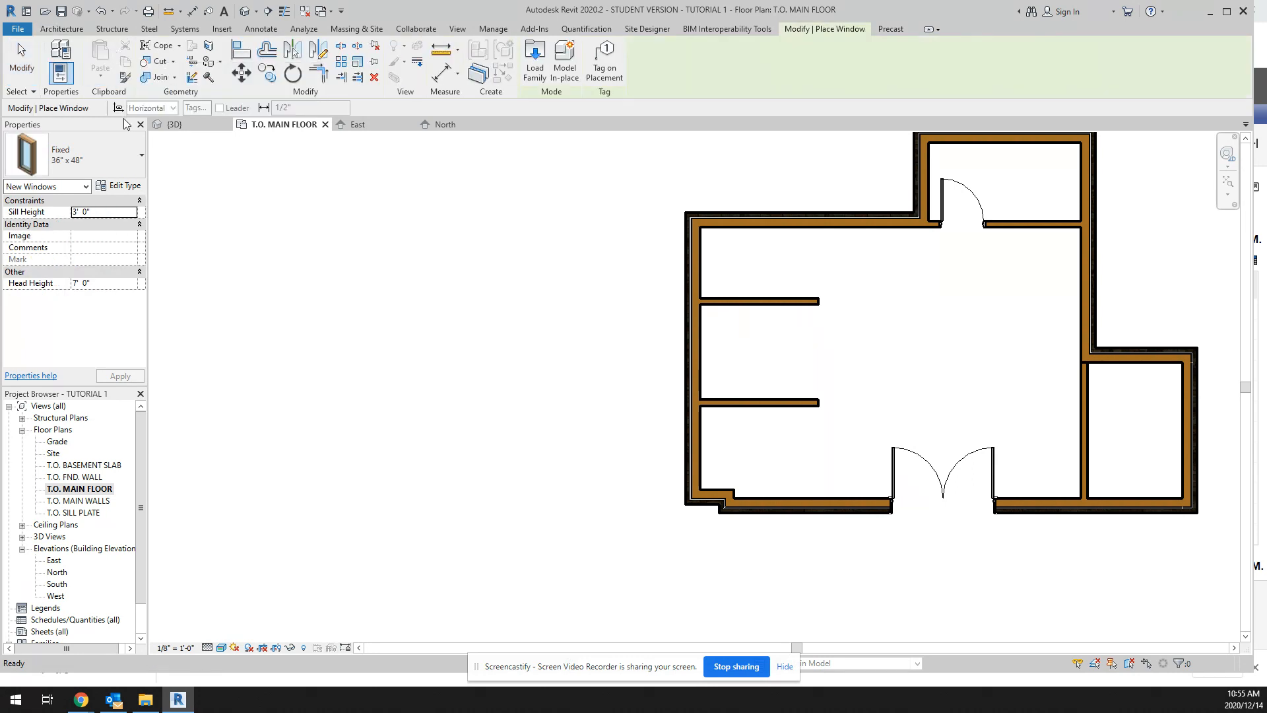
{"action": "left_click", "coordinate": [141, 156]}
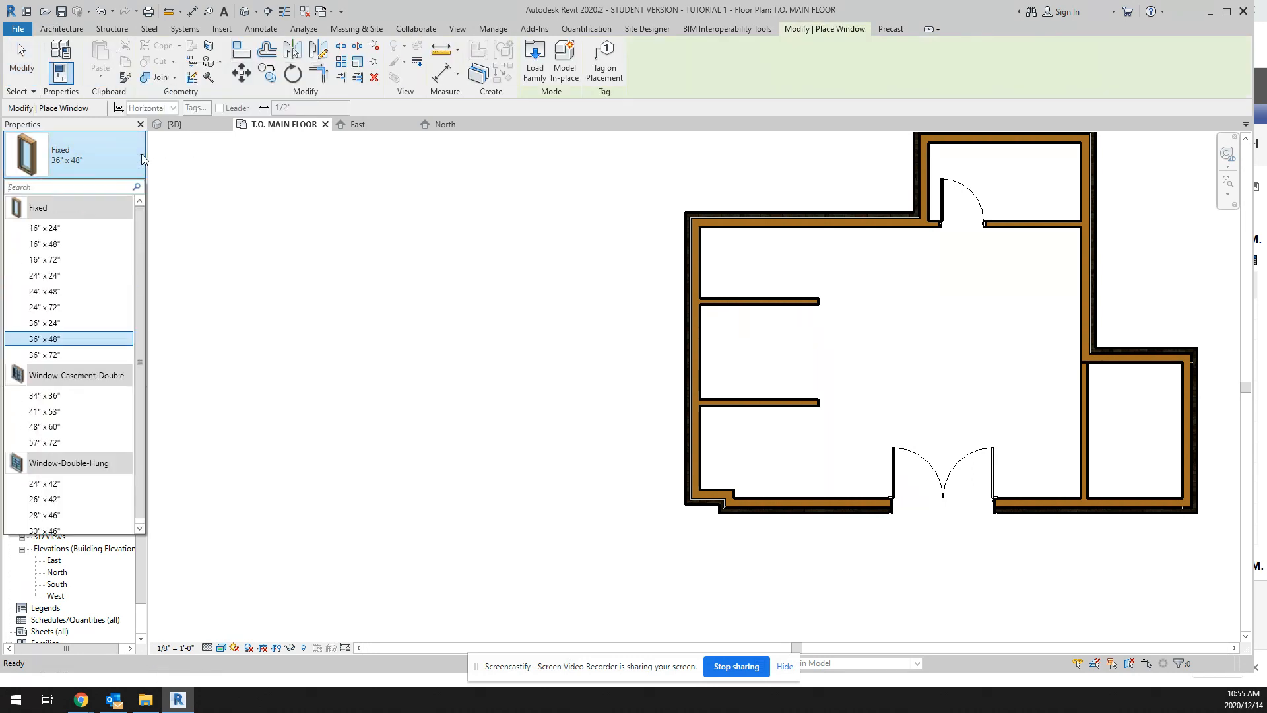
{"action": "scroll", "coordinate": [92, 411], "scroll_direction": "down", "scroll_amount": 1}
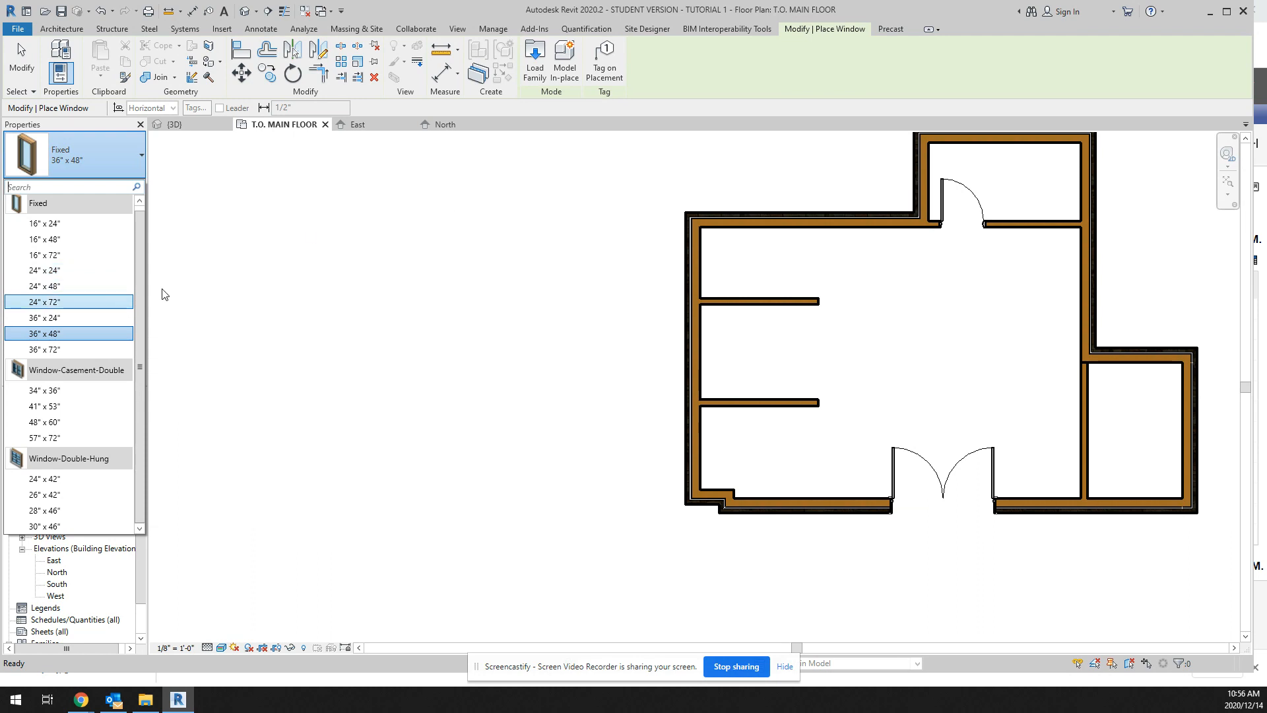
{"action": "left_click", "coordinate": [534, 67]}
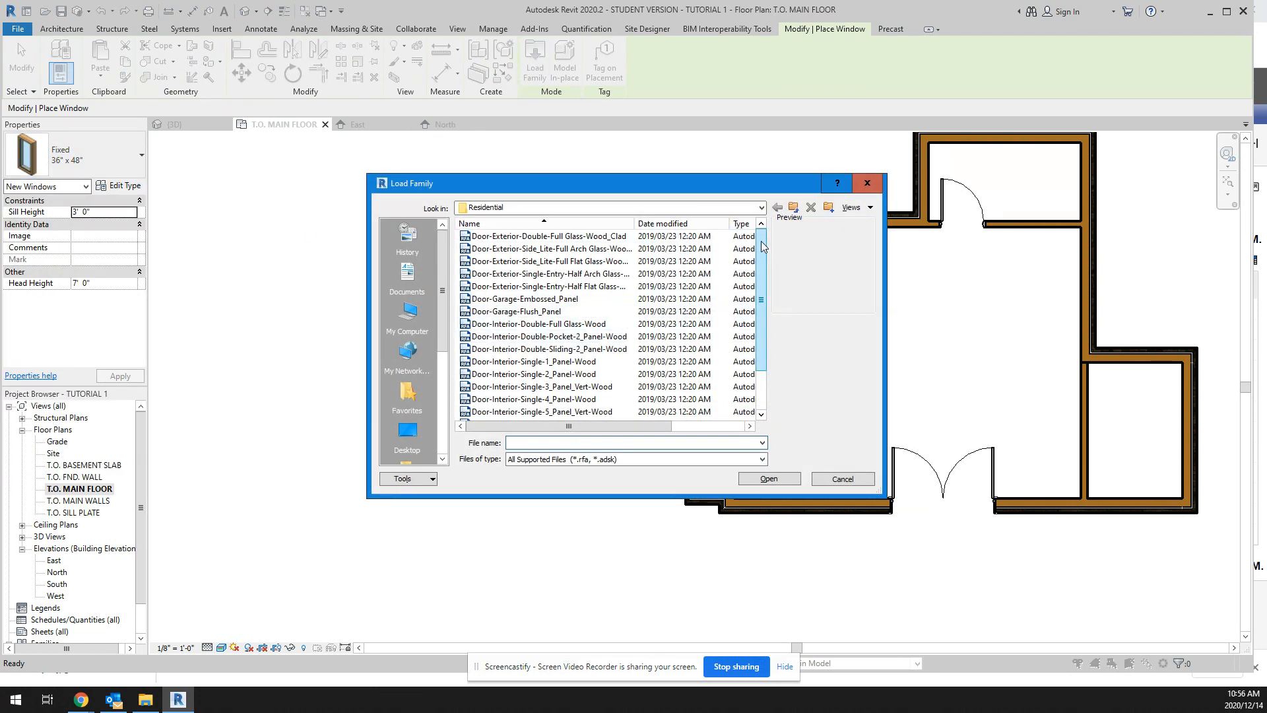
{"action": "left_click", "coordinate": [760, 207]}
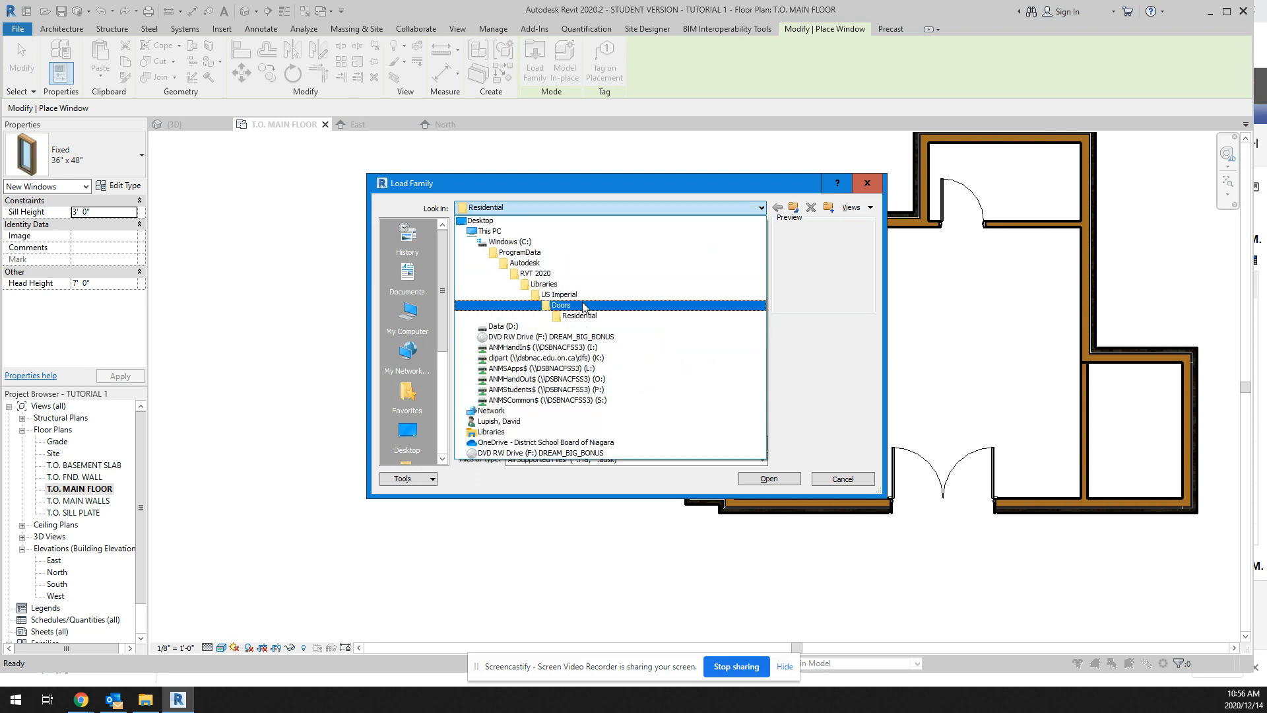
{"action": "left_click", "coordinate": [572, 299]}
{"action": "left_click_drag", "start_coordinate": [761, 264], "coordinate": [762, 400]}
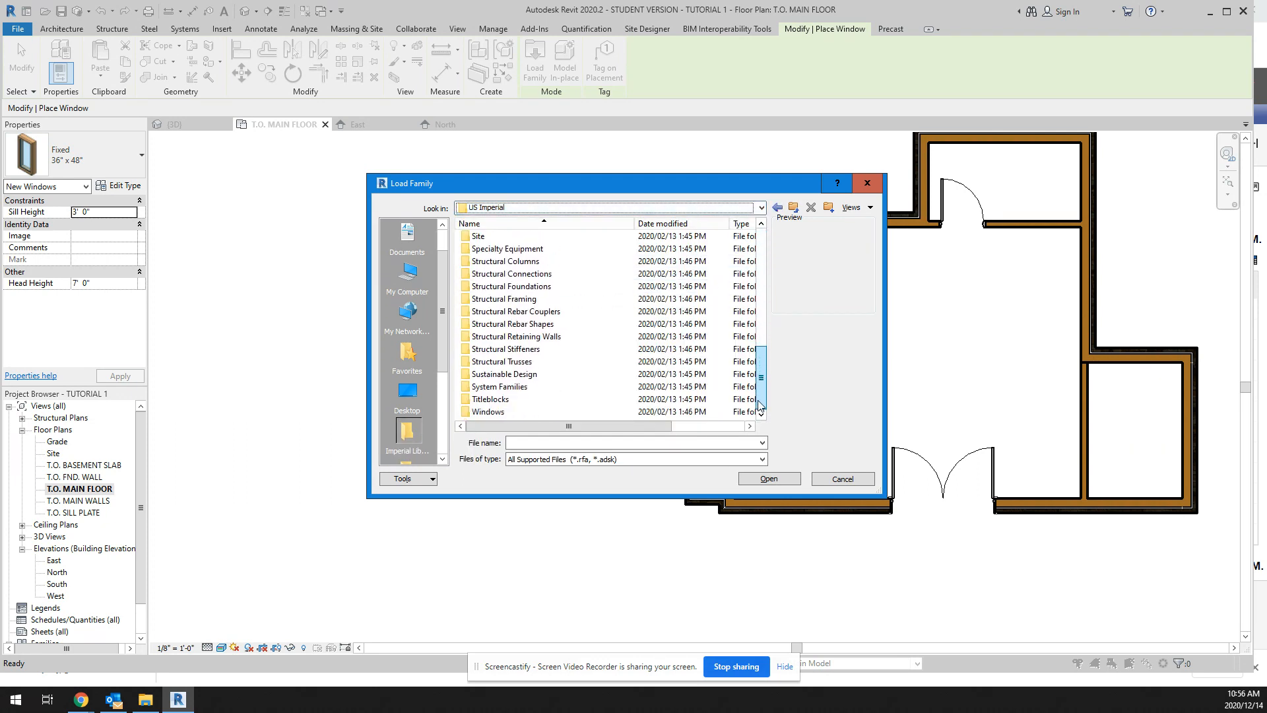
{"action": "double_click", "coordinate": [521, 414]}
Step: Find the Window-Casement-Double-Roundtop family among the library windows and load it for placement
{"action": "scroll", "coordinate": [563, 364], "scroll_direction": "down", "scroll_amount": 6}
{"action": "scroll", "coordinate": [563, 362], "scroll_direction": "down", "scroll_amount": 10}
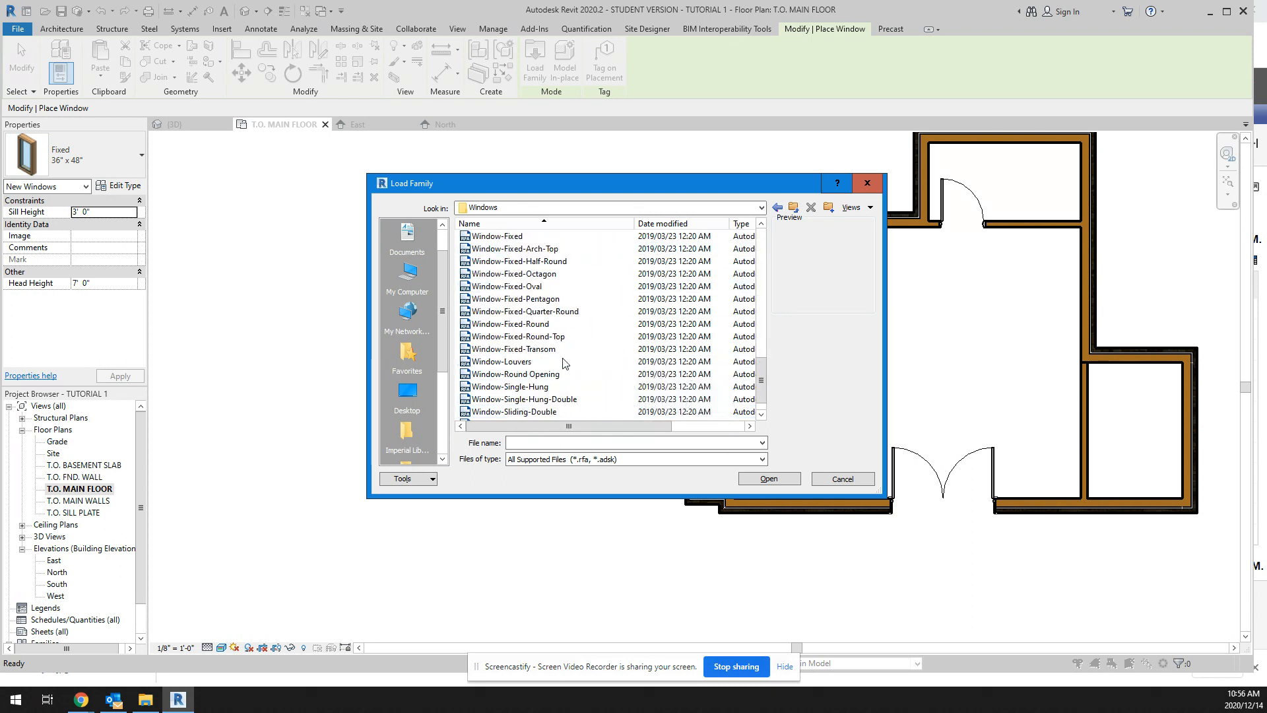
{"action": "scroll", "coordinate": [562, 364], "scroll_direction": "up", "scroll_amount": 3}
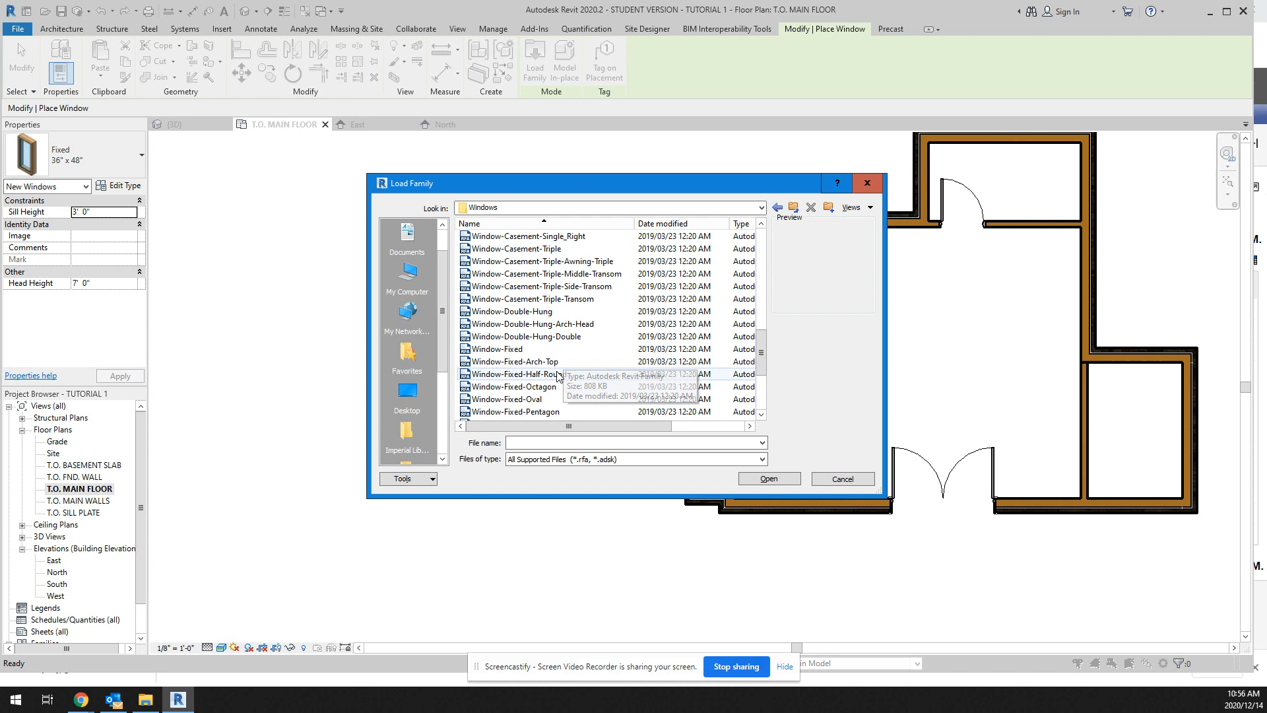
{"action": "scroll", "coordinate": [558, 368], "scroll_direction": "up", "scroll_amount": 7}
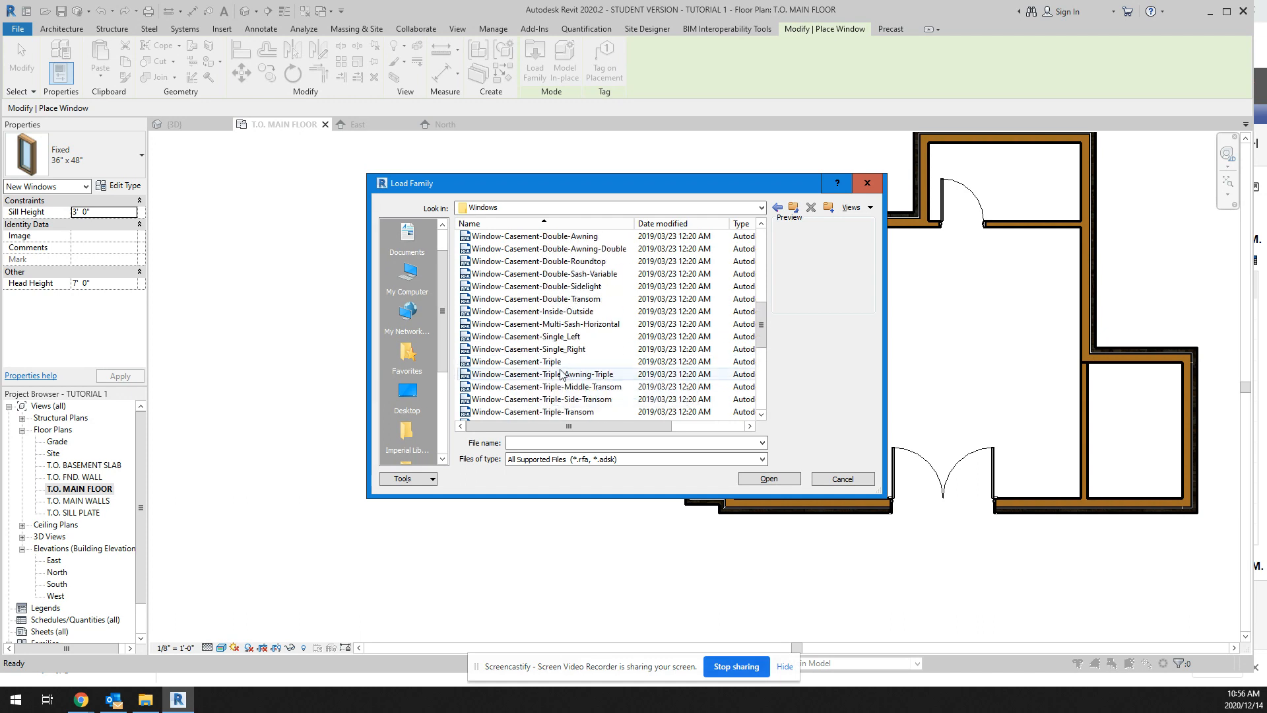
{"action": "scroll", "coordinate": [560, 372], "scroll_direction": "up", "scroll_amount": 4}
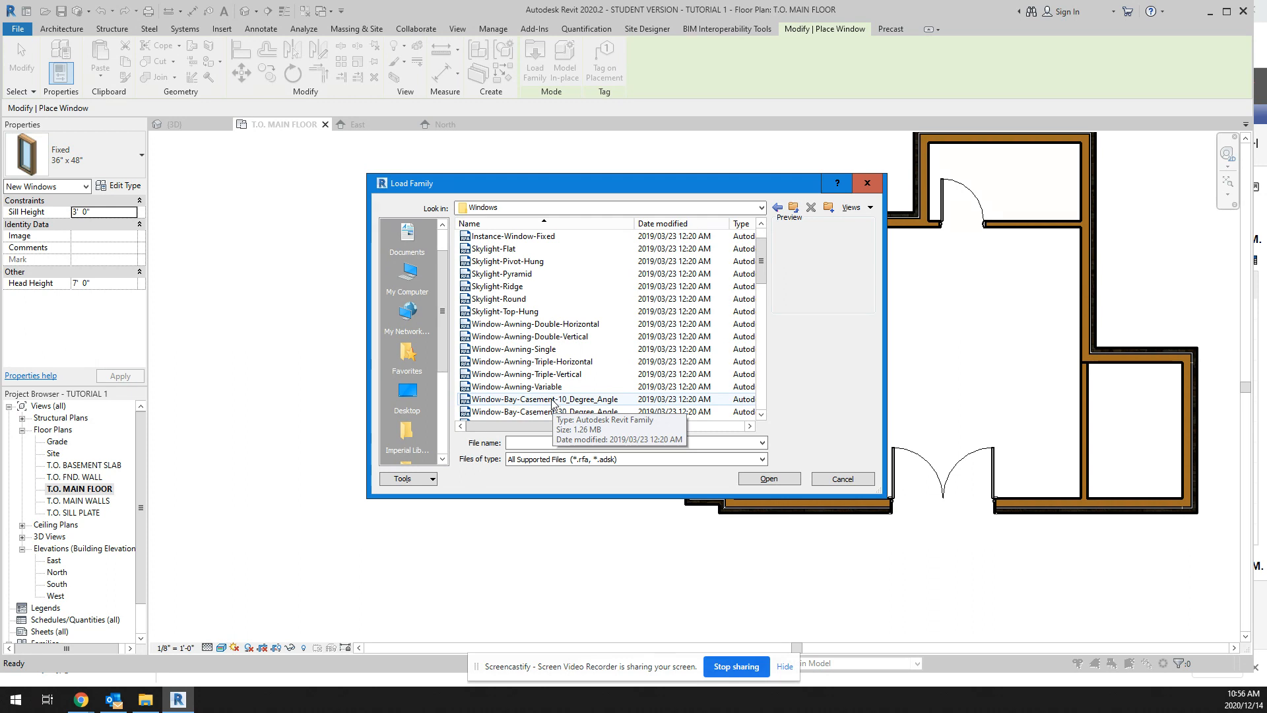
{"action": "scroll", "coordinate": [553, 404], "scroll_direction": "down", "scroll_amount": 10}
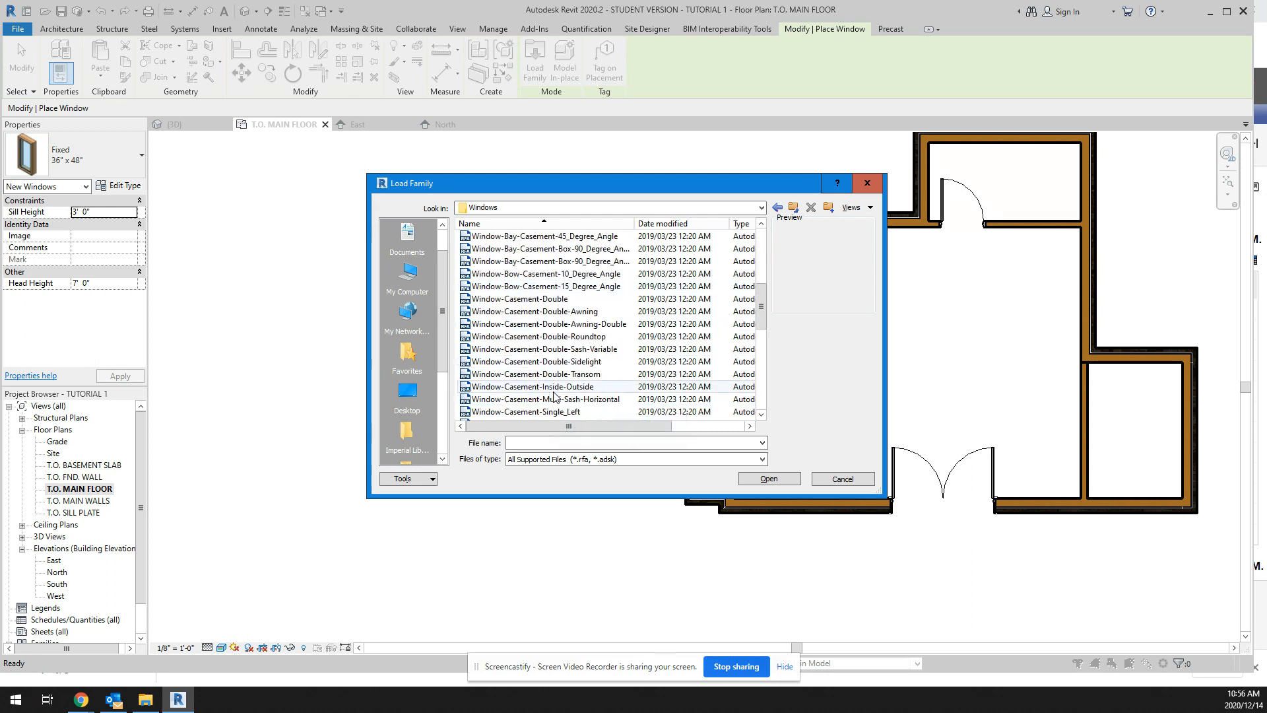
{"action": "scroll", "coordinate": [555, 396], "scroll_direction": "down", "scroll_amount": 6}
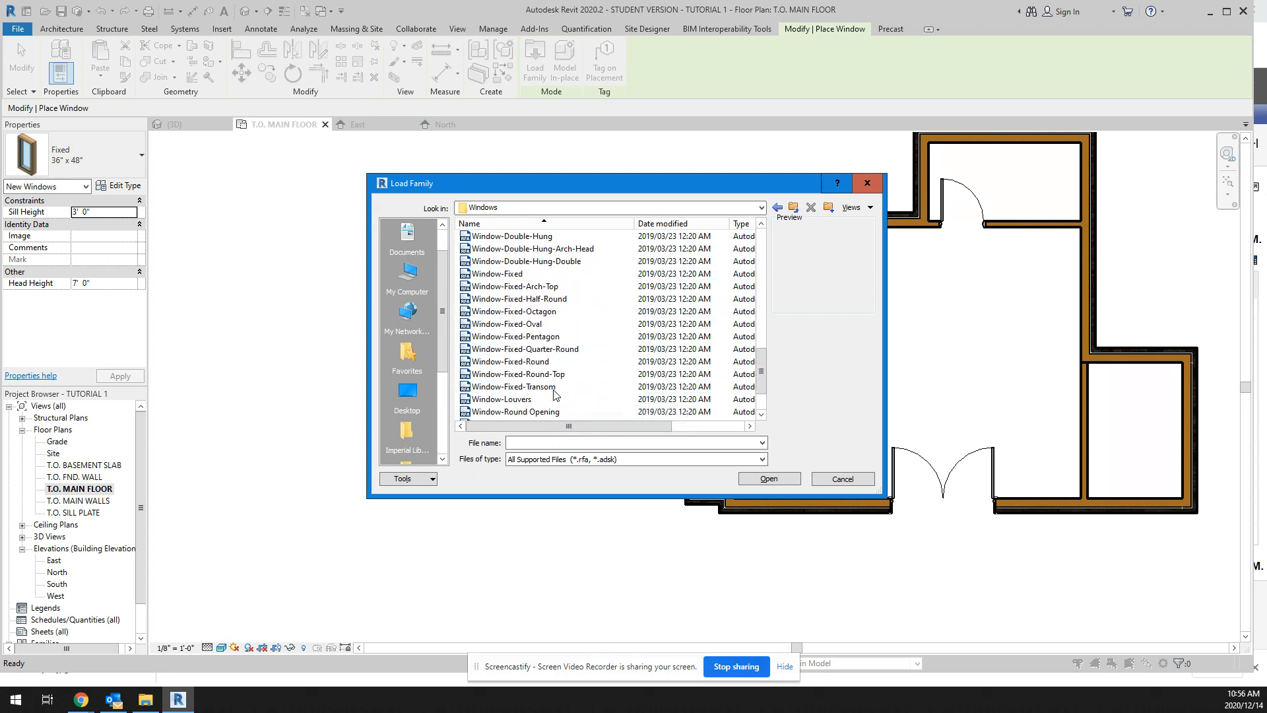
{"action": "scroll", "coordinate": [555, 395], "scroll_direction": "down", "scroll_amount": 5}
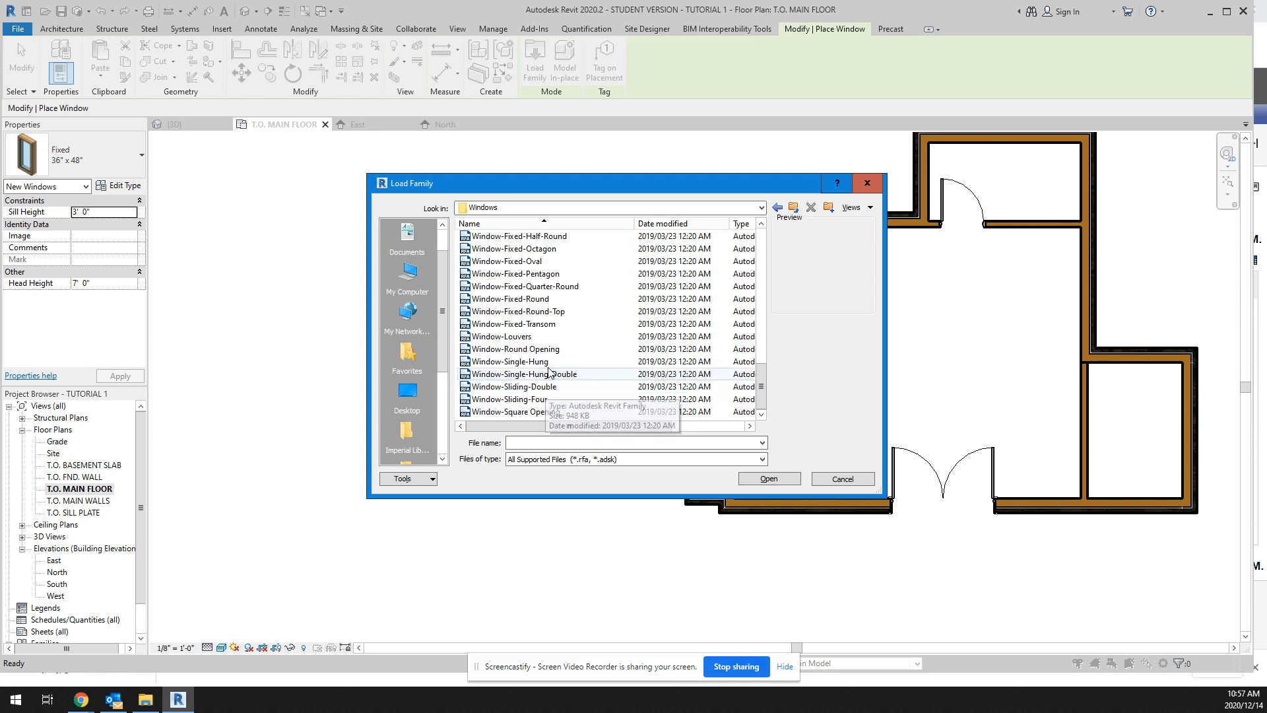
{"action": "scroll", "coordinate": [537, 404], "scroll_direction": "up", "scroll_amount": 5}
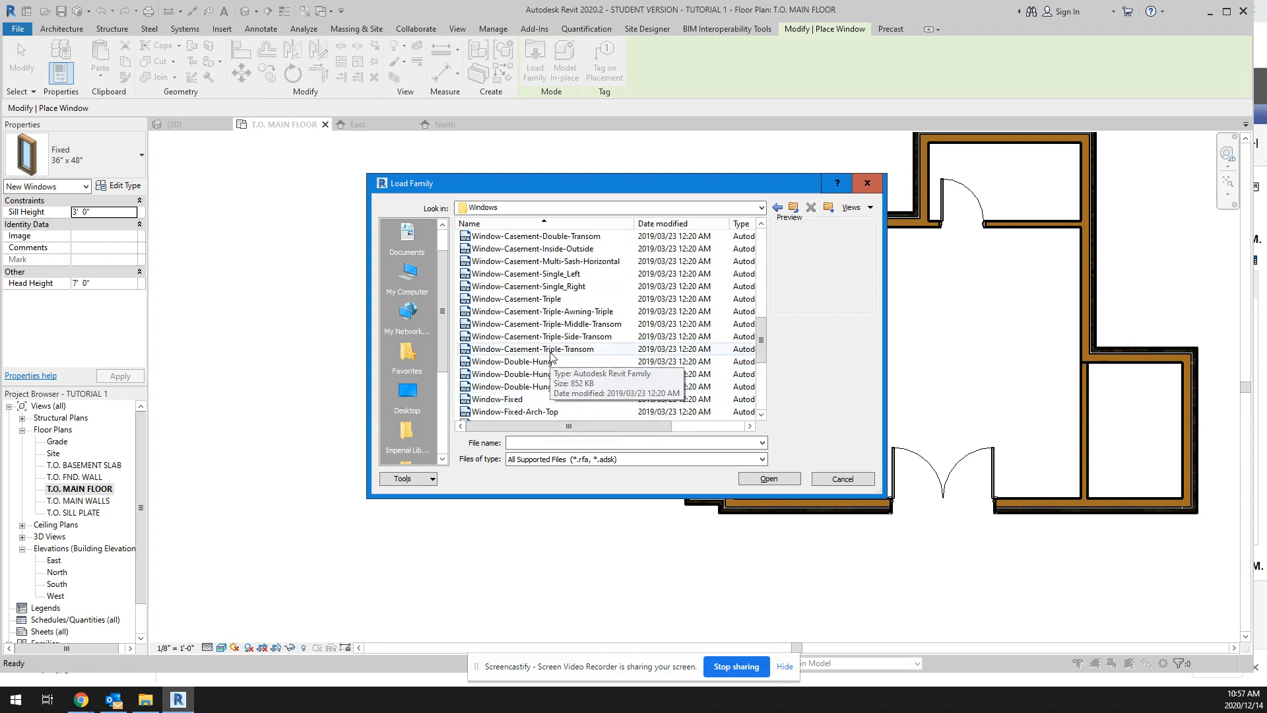
{"action": "scroll", "coordinate": [551, 310], "scroll_direction": "up", "scroll_amount": 2}
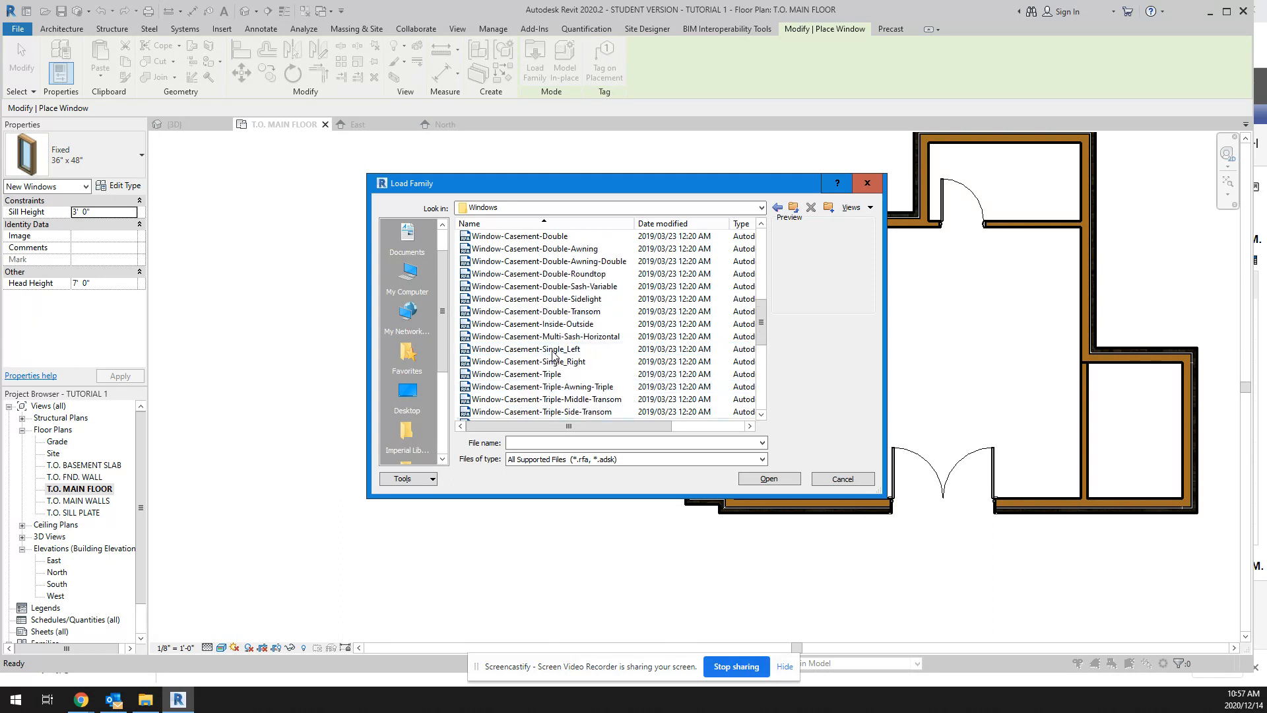
{"action": "left_click", "coordinate": [555, 274]}
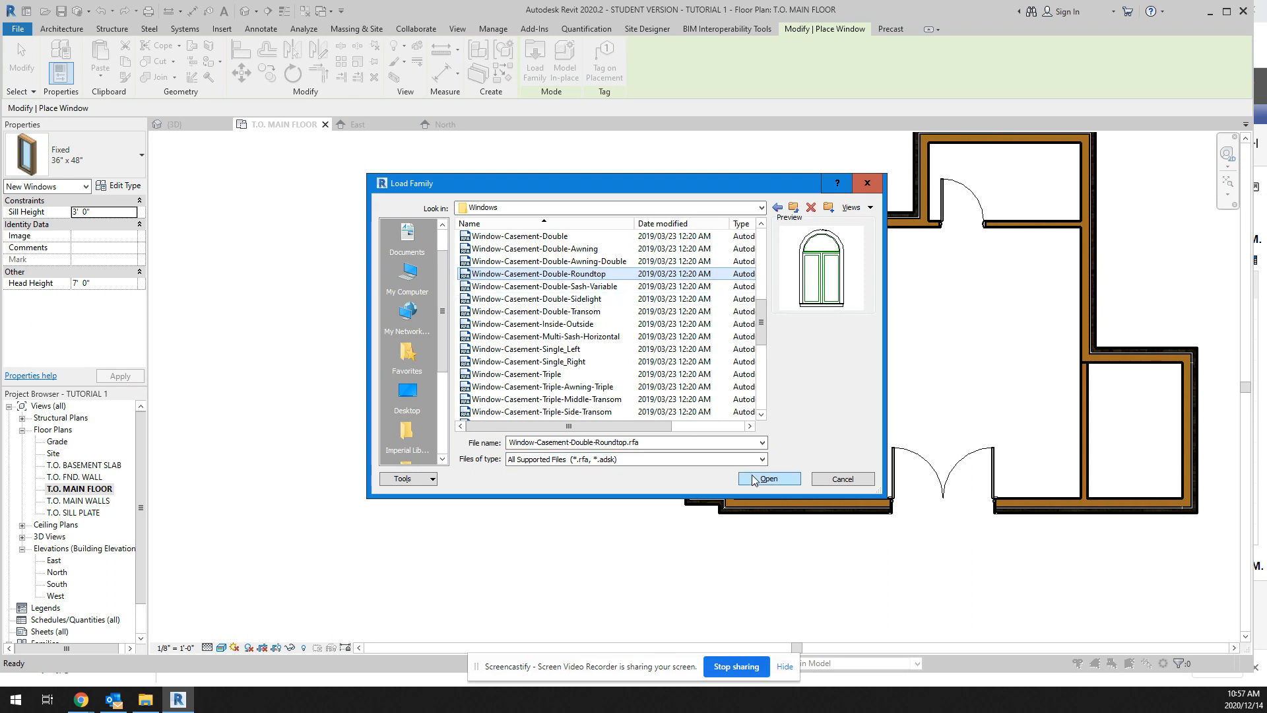
{"action": "double_click", "coordinate": [592, 274]}
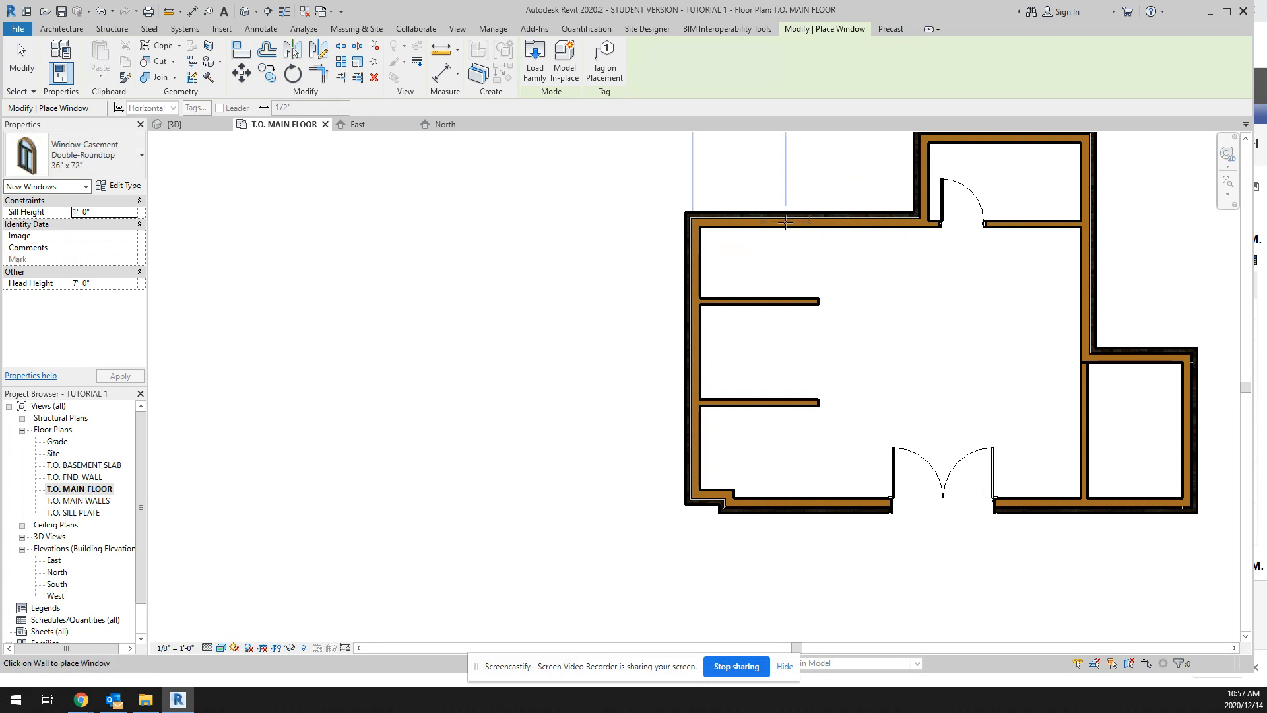
Step: Place a 36" x 72" round-top double casement window in the south exterior wall, about 4'-6" east of the southwest jog
{"action": "left_click", "coordinate": [804, 497]}
{"action": "right_click", "coordinate": [876, 382]}
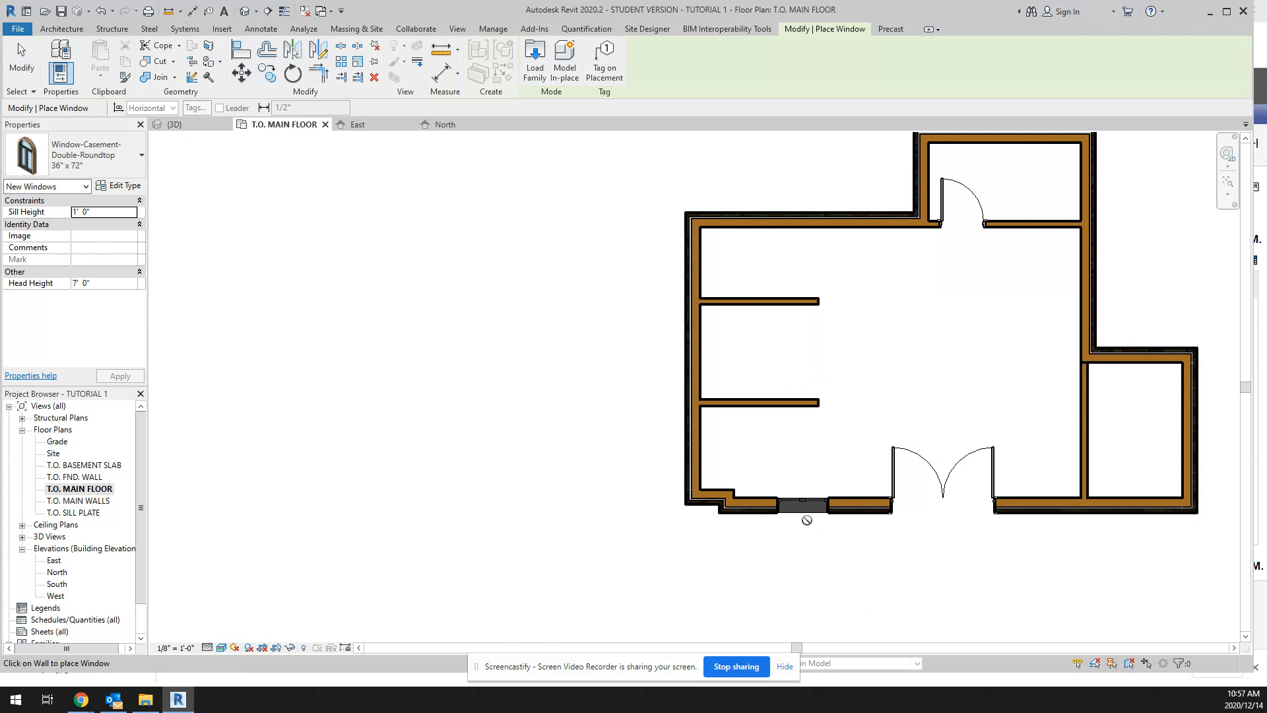
{"action": "left_click", "coordinate": [805, 508]}
{"action": "key", "text": "Escape"}
{"action": "key", "text": "Escape"}
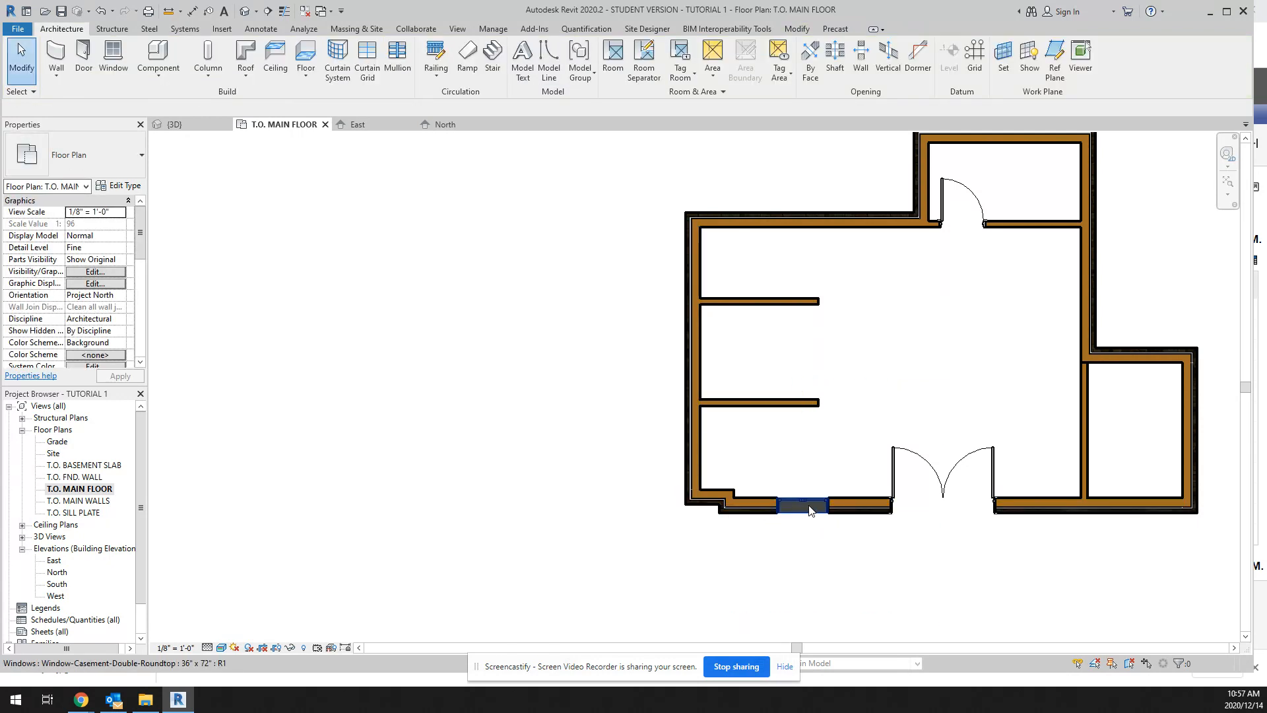
Step: Set the round-top window's centre distance from the southwest wall jog to 5'-0"
{"action": "left_click", "coordinate": [811, 508]}
{"action": "left_click", "coordinate": [764, 439]}
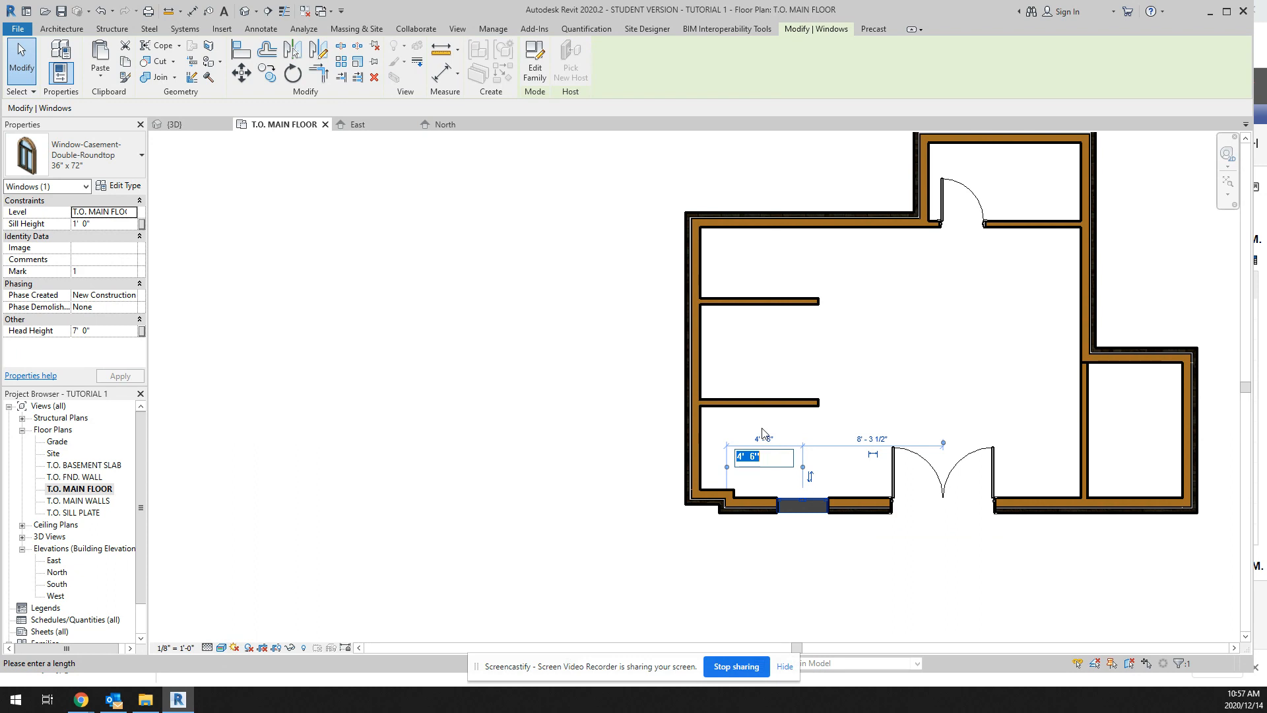
{"action": "type", "text": "5"}
{"action": "key", "text": "Return"}
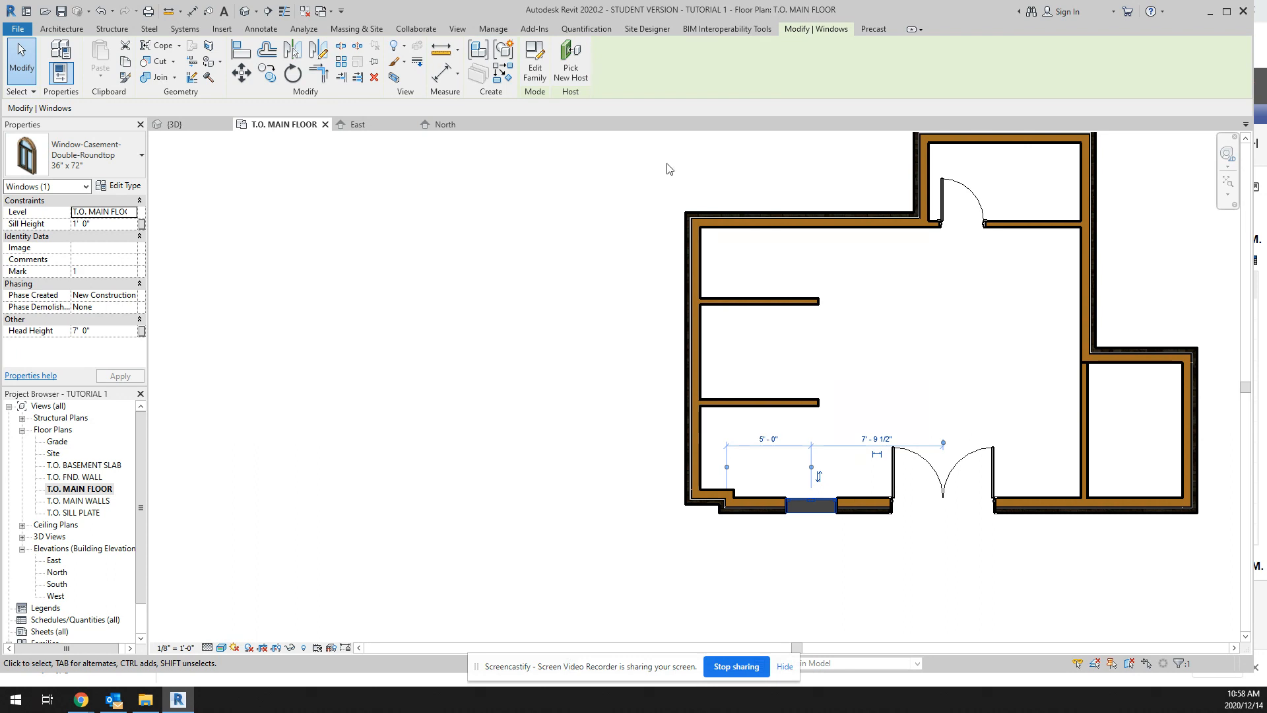
Step: Examine the round-top window, the double glass door and the interior panel door in the default 3D view
{"action": "left_click", "coordinate": [245, 11]}
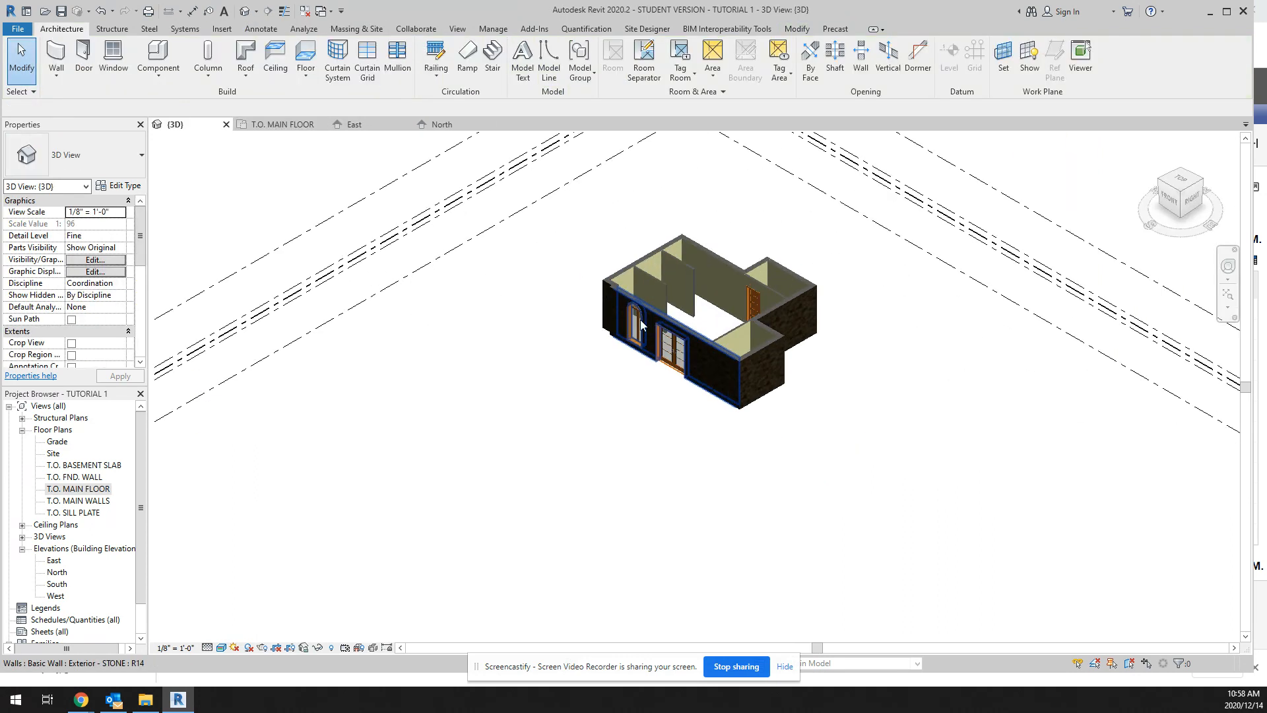
{"action": "scroll", "coordinate": [640, 323], "scroll_direction": "up", "scroll_amount": 8}
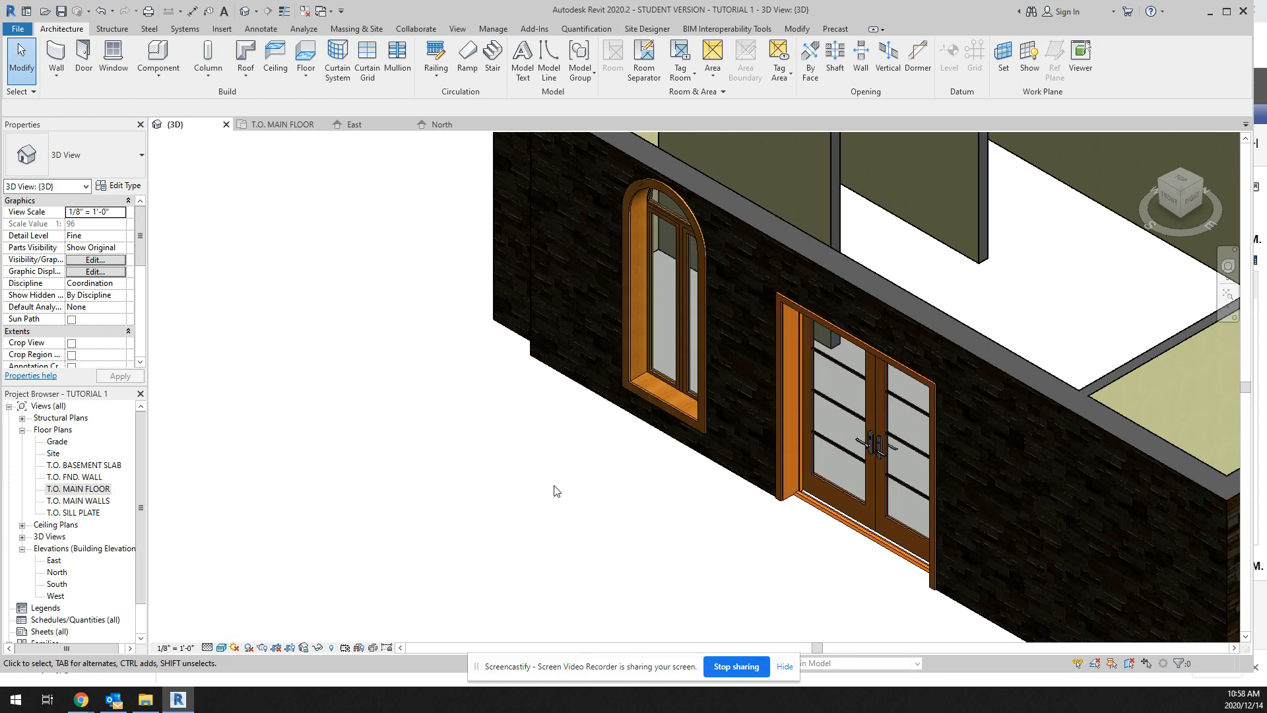
{"action": "scroll", "coordinate": [571, 495], "scroll_direction": "down", "scroll_amount": 6}
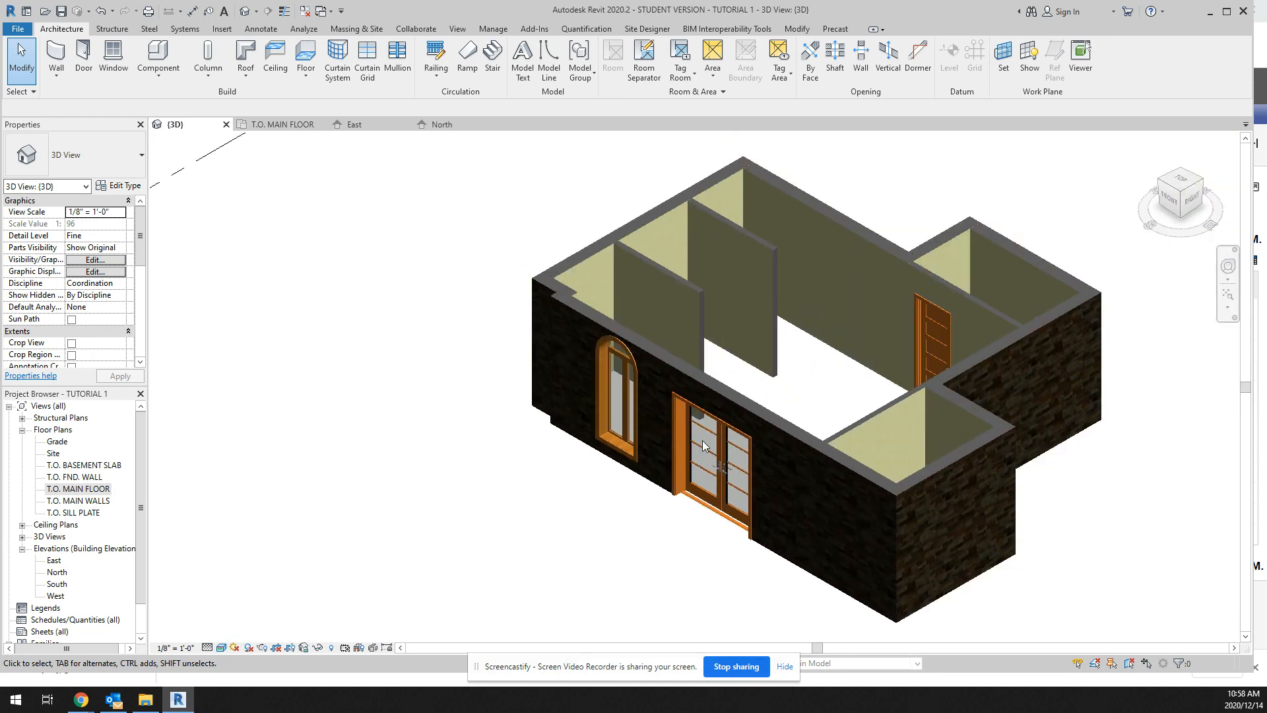
{"action": "scroll", "coordinate": [937, 323], "scroll_direction": "up", "scroll_amount": 6}
{"action": "scroll", "coordinate": [938, 326], "scroll_direction": "up", "scroll_amount": 3}
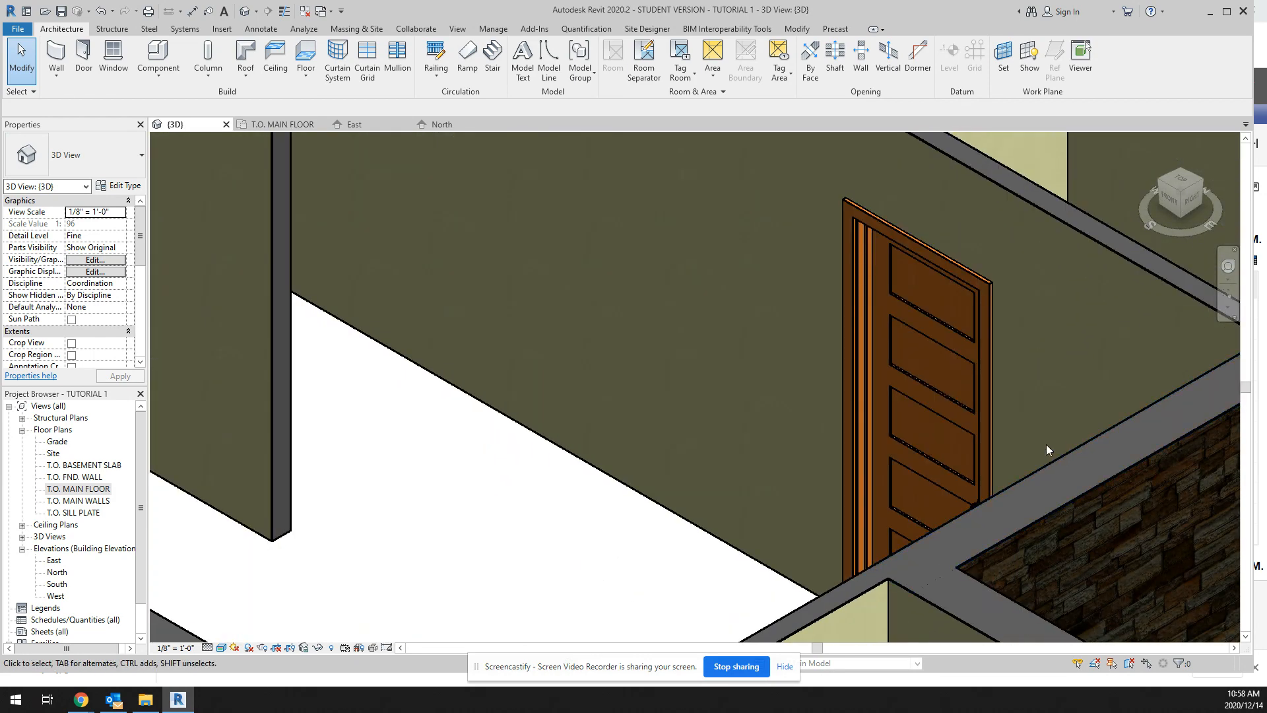
{"action": "scroll", "coordinate": [970, 436], "scroll_direction": "down", "scroll_amount": 7}
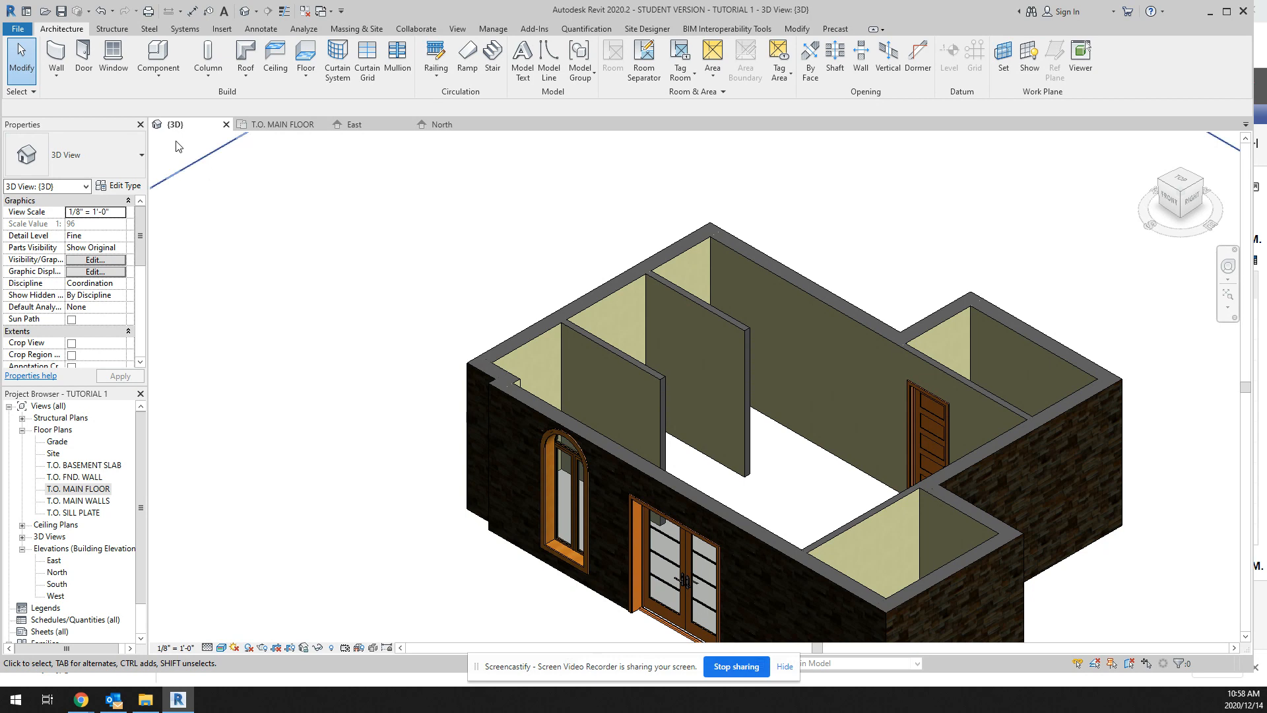
Step: Start a new wall with the Curtain Wall 1 type and duplicate that type as My Curtain Wall
{"action": "left_click", "coordinate": [57, 58]}
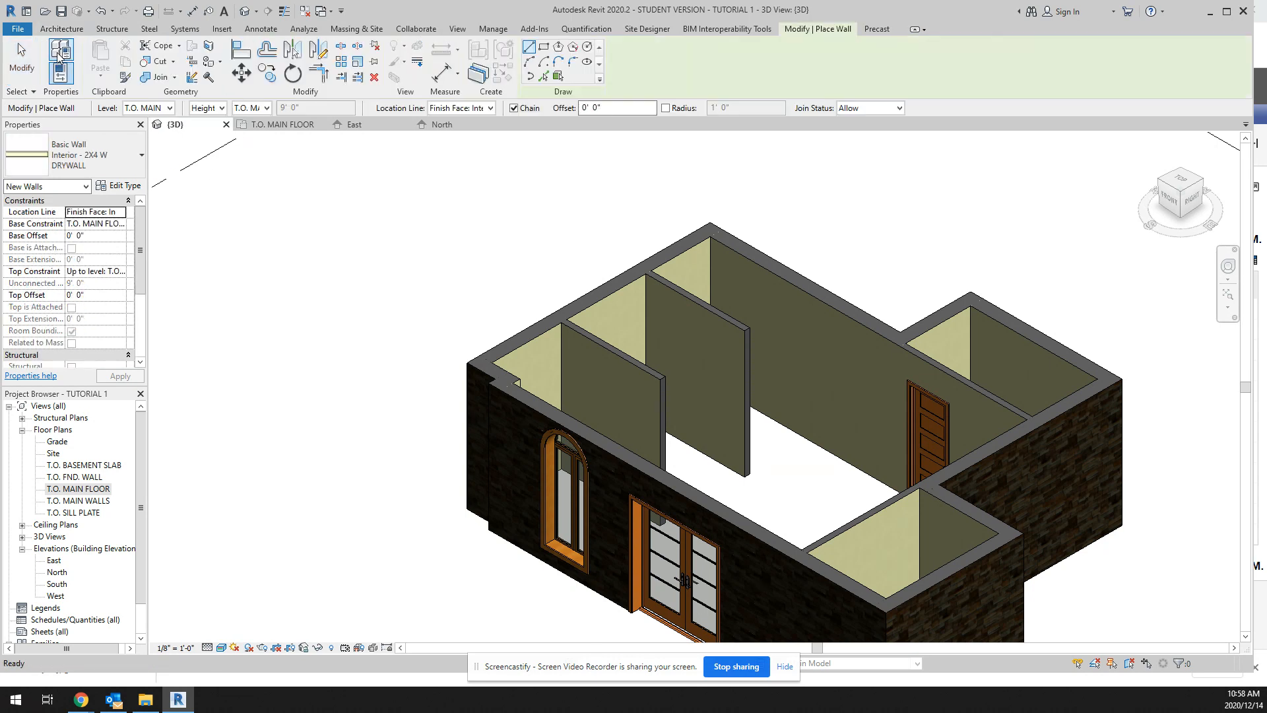
{"action": "left_click", "coordinate": [141, 158]}
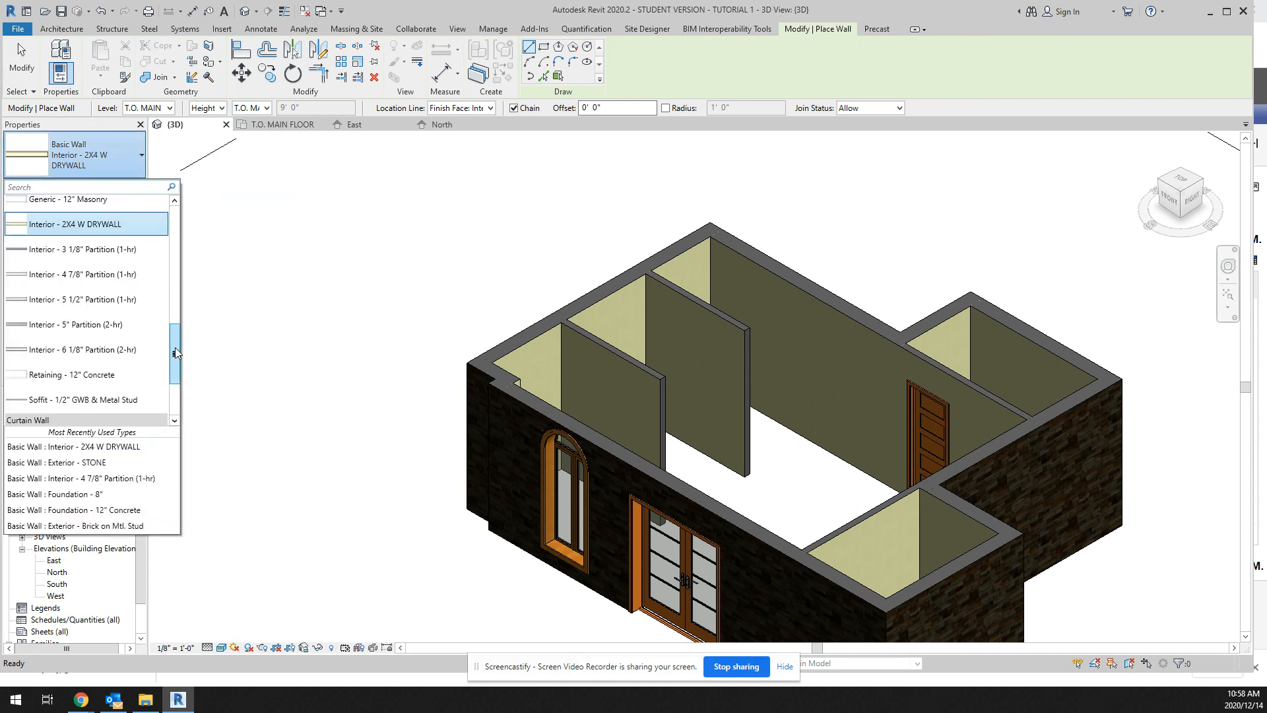
{"action": "scroll", "coordinate": [176, 348], "scroll_direction": "down", "scroll_amount": 3}
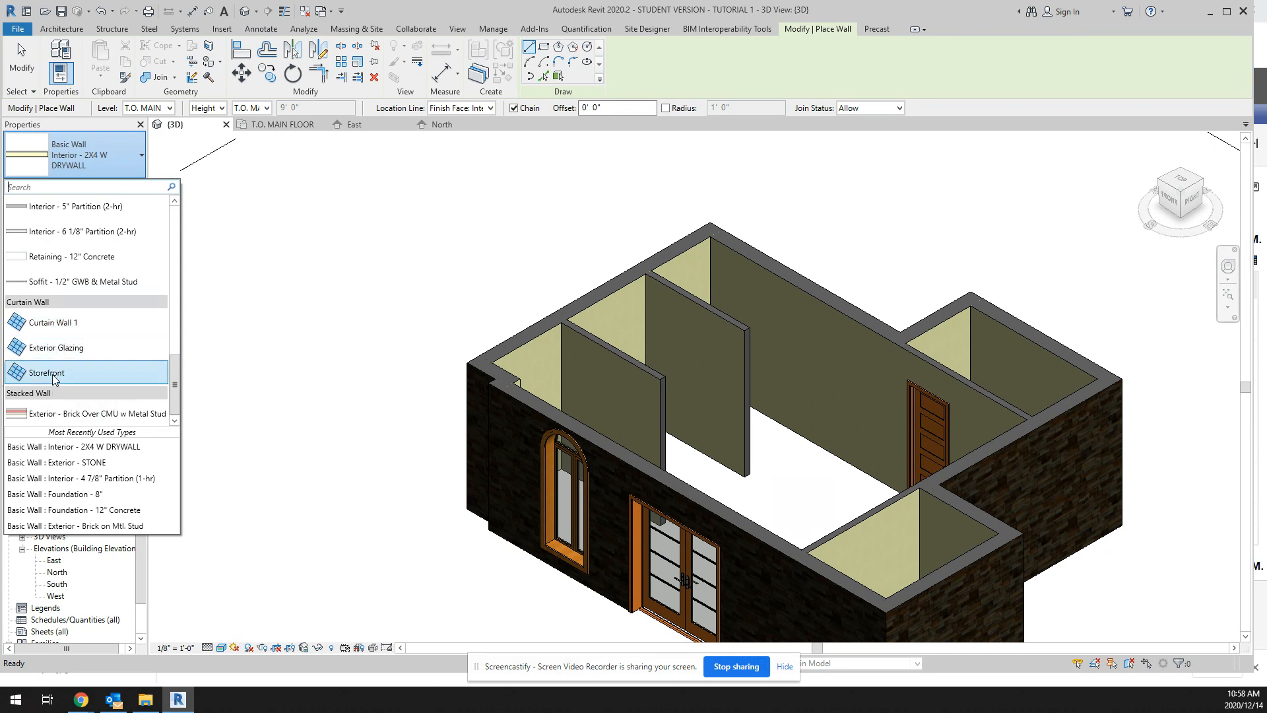
{"action": "left_click", "coordinate": [58, 324]}
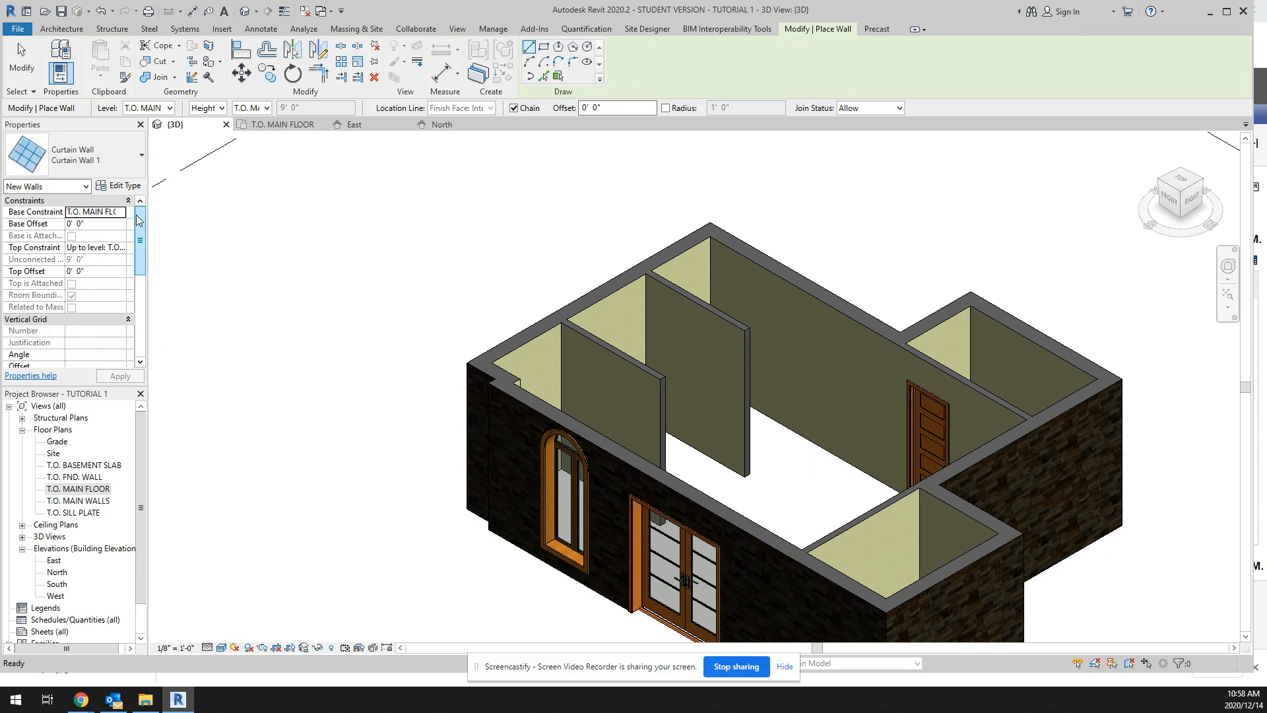
{"action": "left_click", "coordinate": [124, 188]}
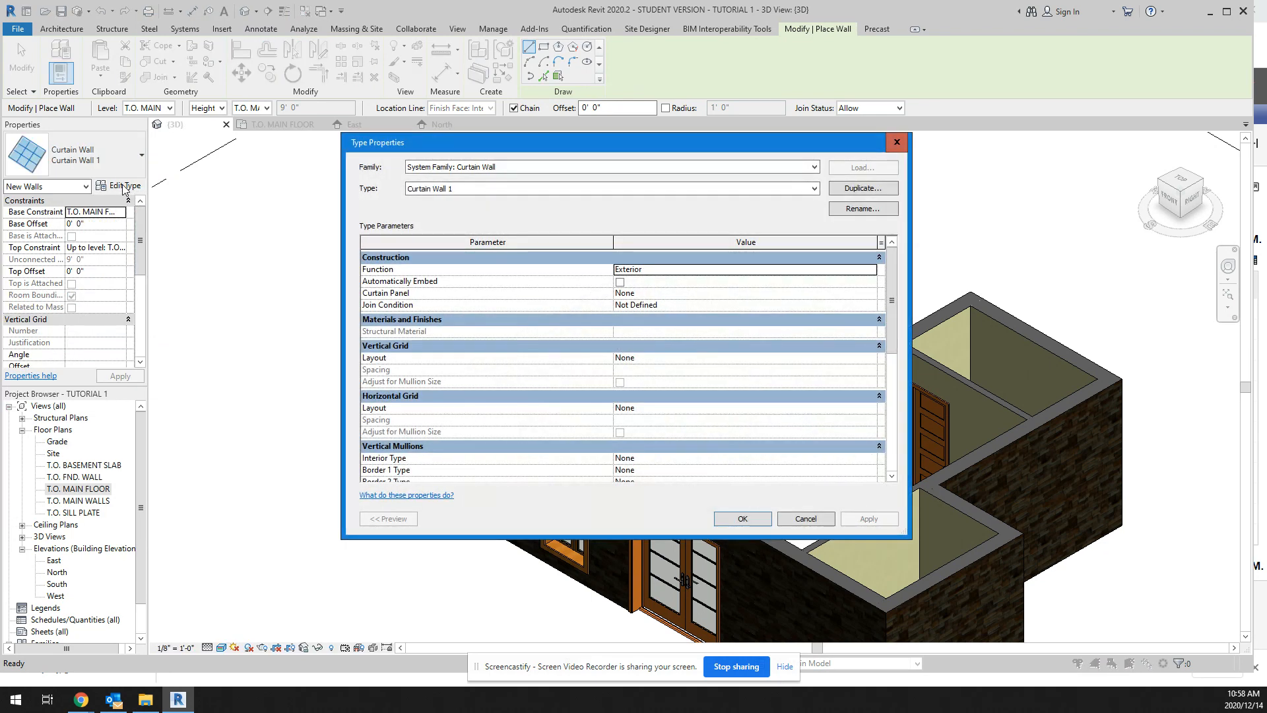
{"action": "left_click", "coordinate": [853, 200]}
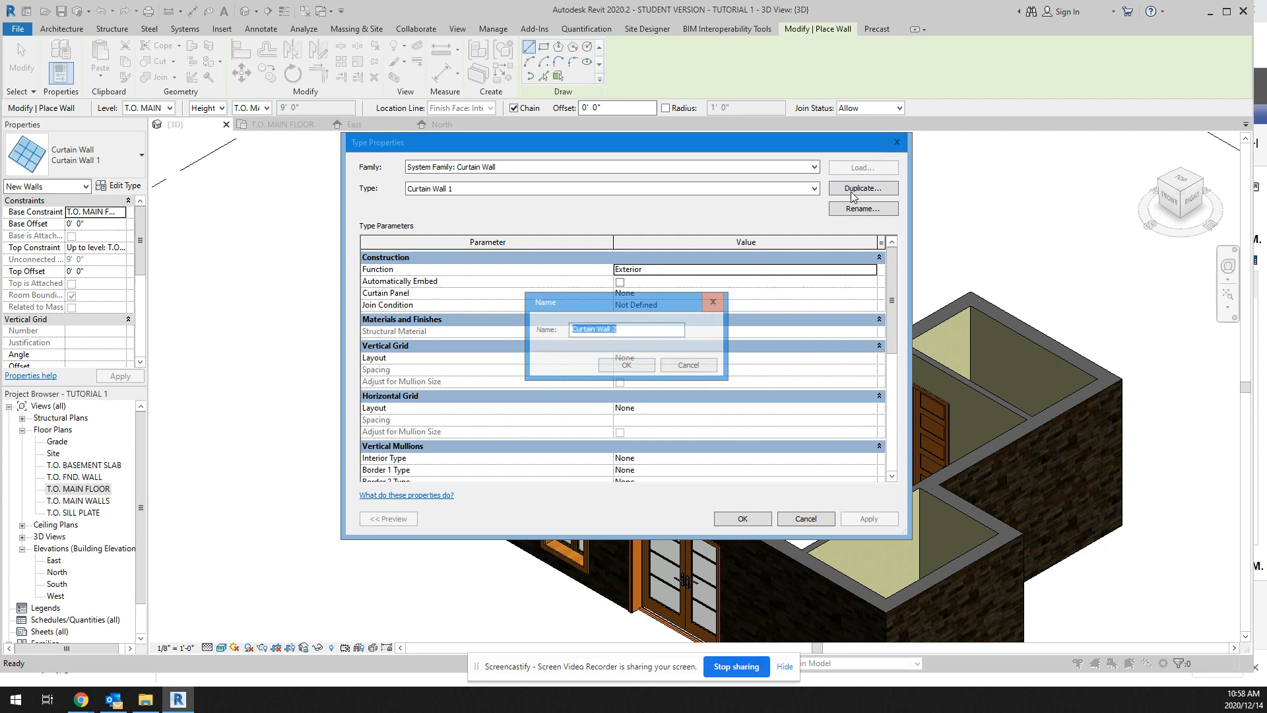
{"action": "left_click", "coordinate": [642, 336]}
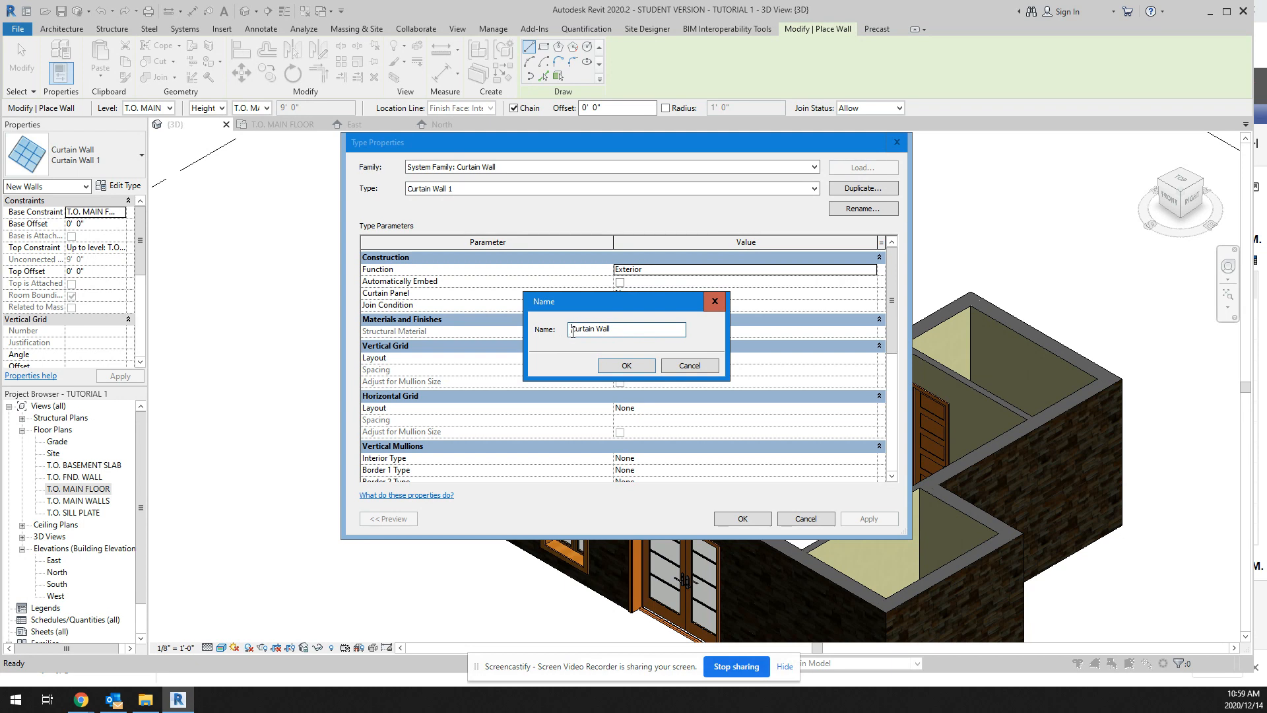
{"action": "left_click", "coordinate": [572, 329]}
{"action": "type", "text": "My"}
{"action": "left_click", "coordinate": [631, 364]}
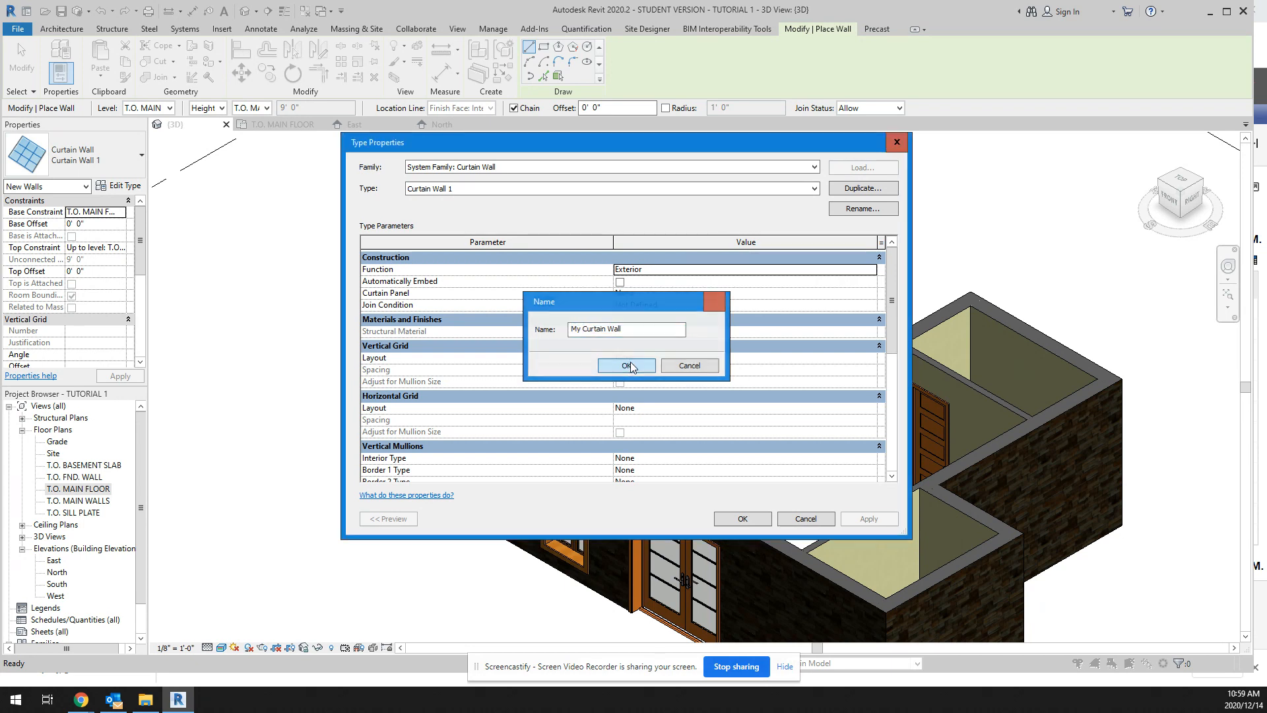
Step: Set both the vertical and horizontal grid layouts of My Curtain Wall to Fixed Distance
{"action": "scroll", "coordinate": [639, 398], "scroll_direction": "down", "scroll_amount": 3}
{"action": "scroll", "coordinate": [546, 345], "scroll_direction": "up", "scroll_amount": 2}
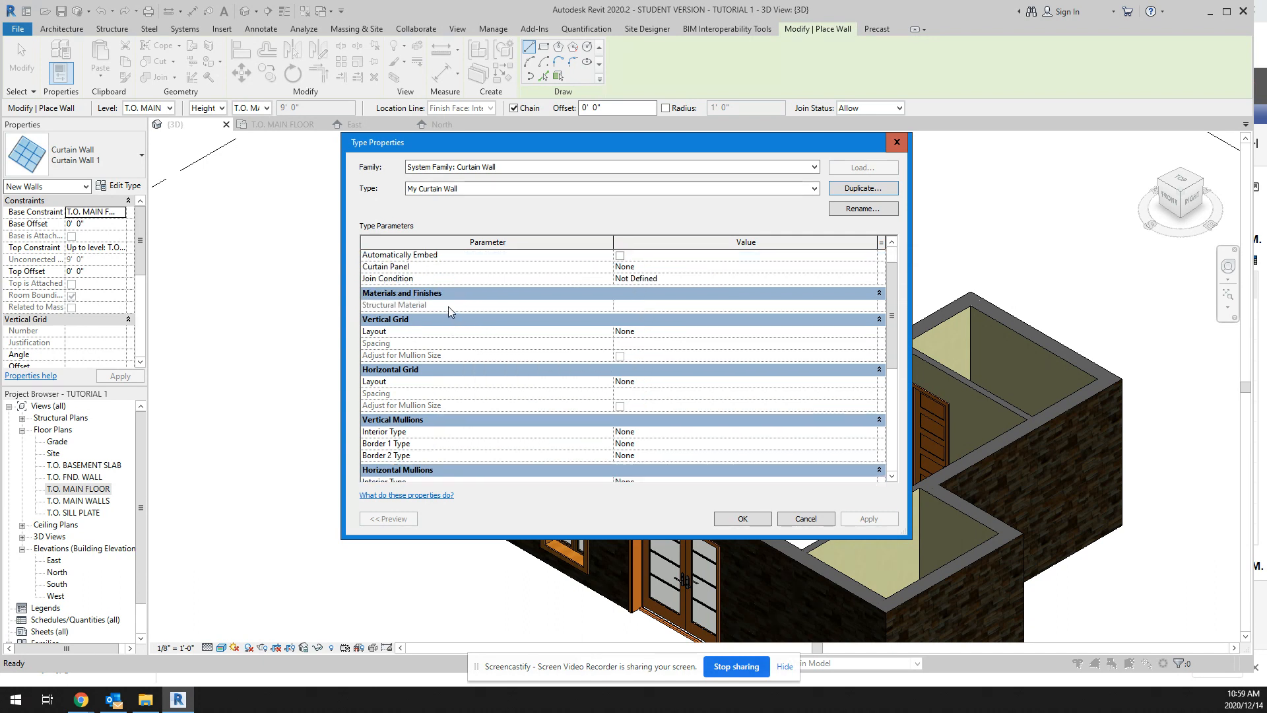
{"action": "scroll", "coordinate": [487, 330], "scroll_direction": "up", "scroll_amount": 1}
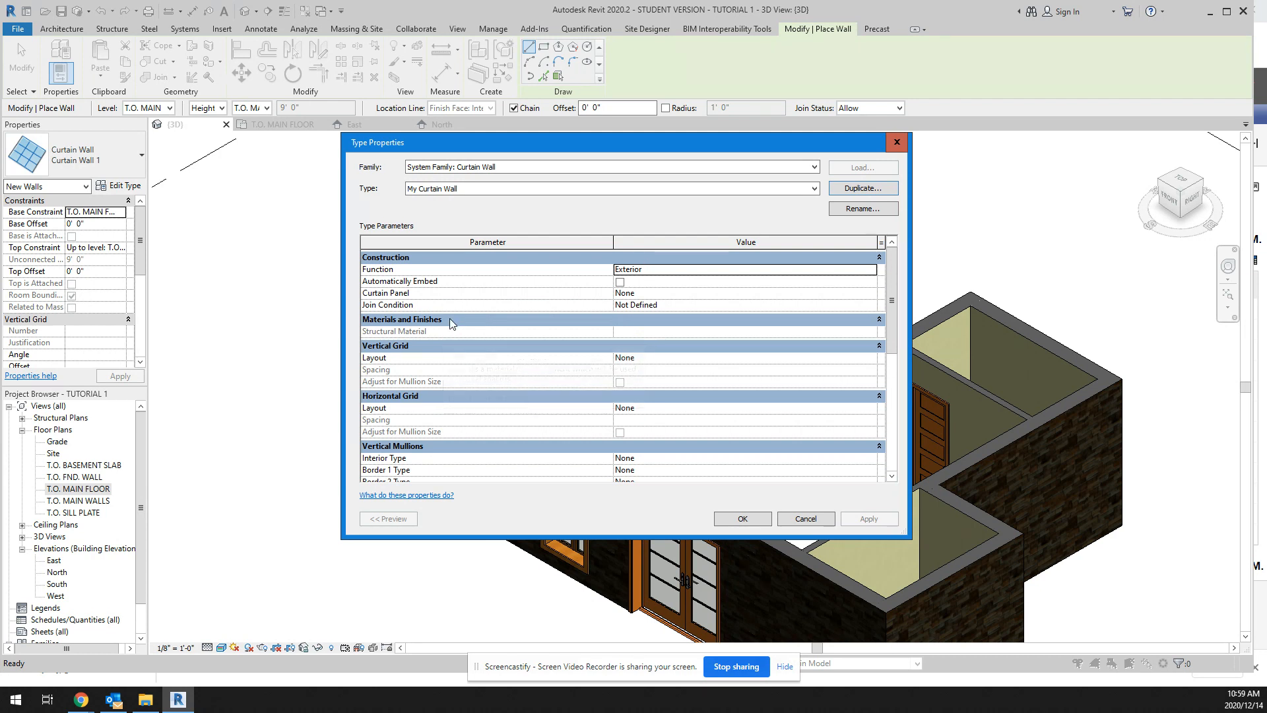
{"action": "scroll", "coordinate": [481, 330], "scroll_direction": "down", "scroll_amount": 1}
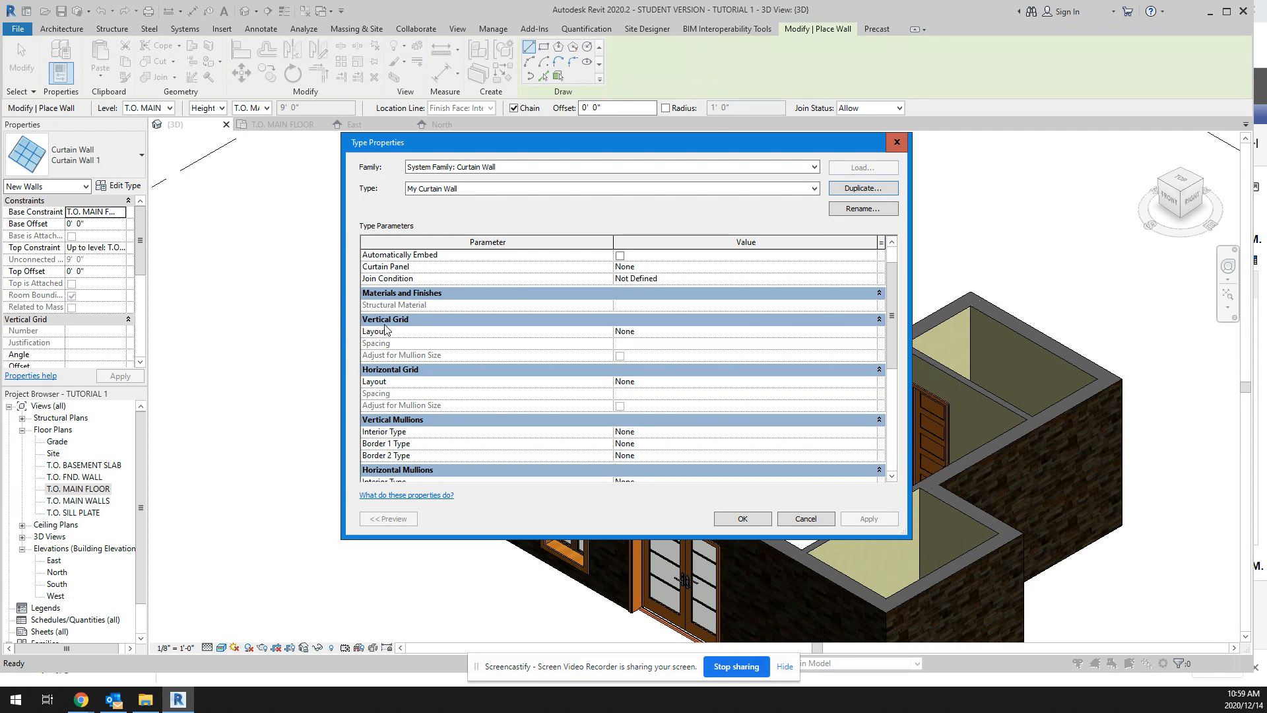
{"action": "left_click", "coordinate": [639, 331]}
{"action": "left_click", "coordinate": [872, 332]}
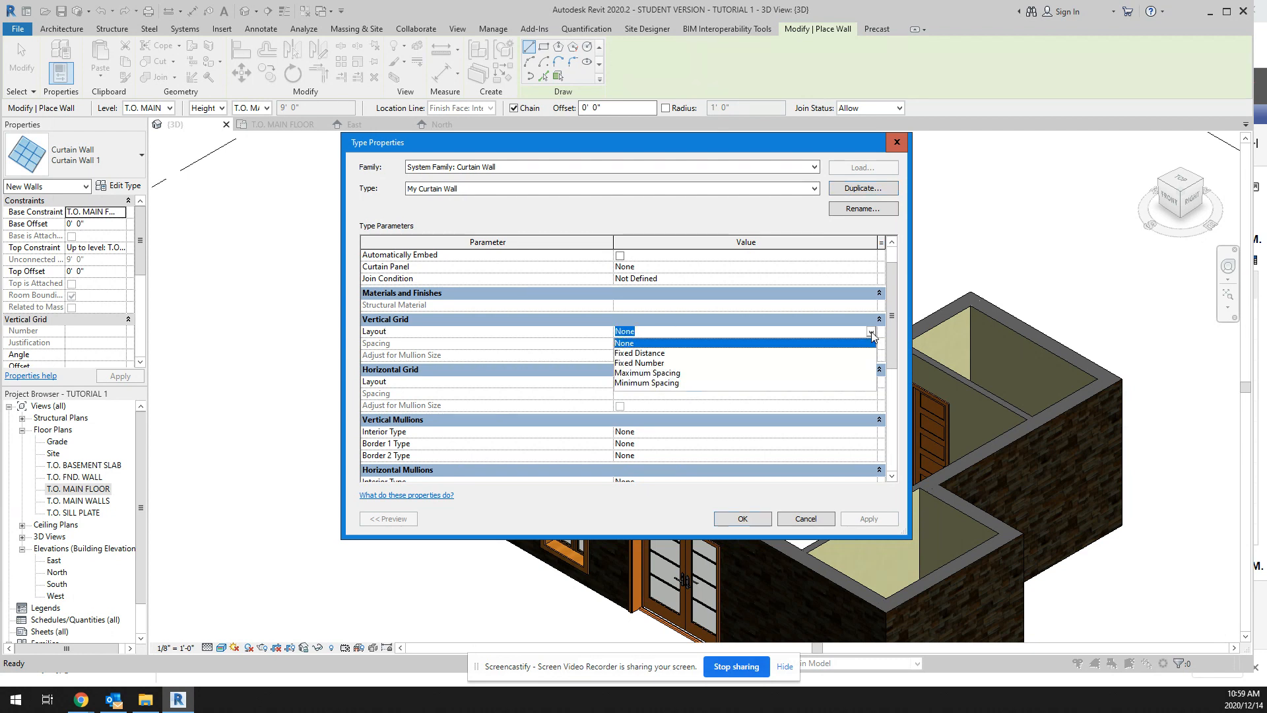
{"action": "left_click", "coordinate": [658, 353]}
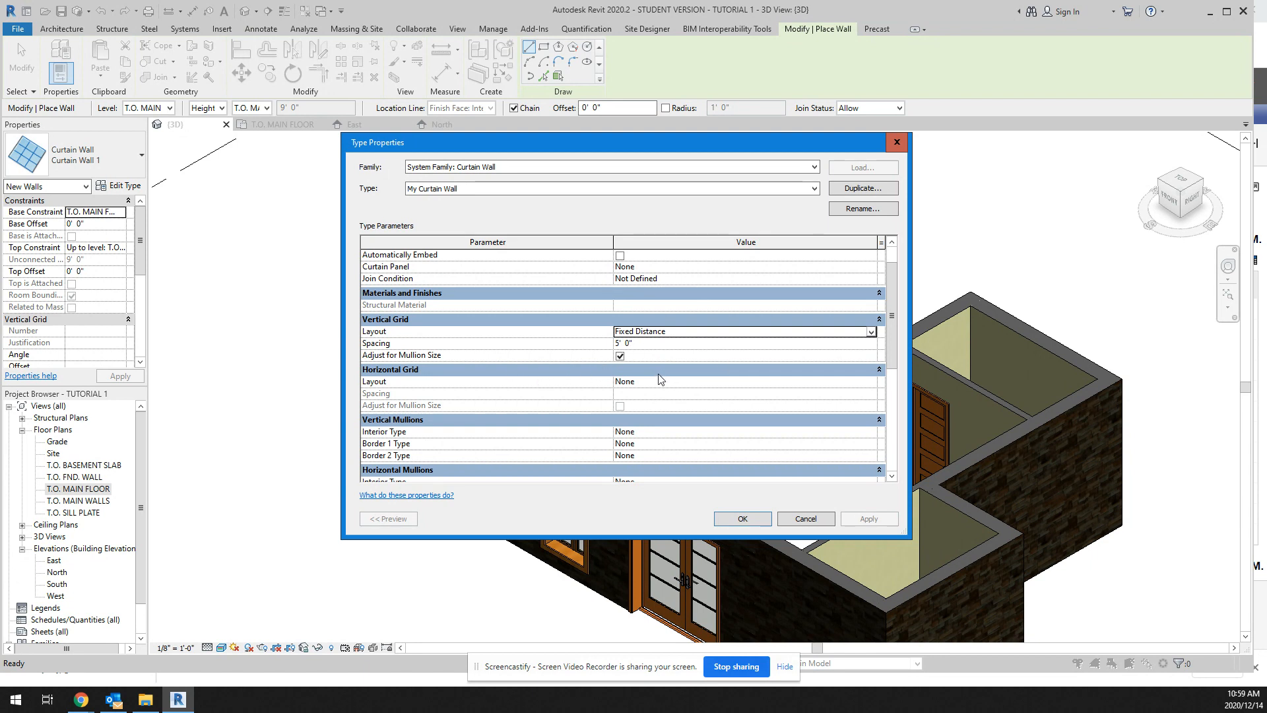
{"action": "left_click", "coordinate": [862, 381]}
{"action": "left_click", "coordinate": [870, 382]}
{"action": "left_click", "coordinate": [665, 404]}
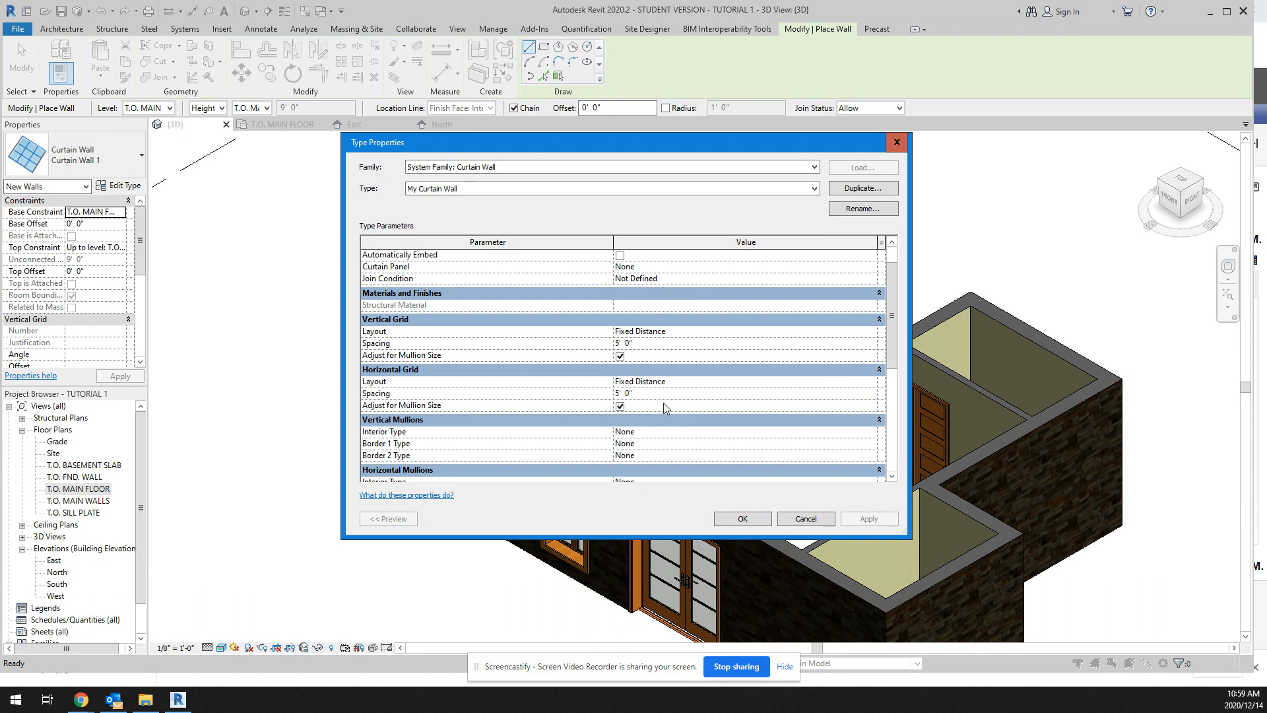
Step: Set the vertical mullions to Rectangular Mullion 1.5" x 2.5" for the interior and L Corner Mullion 5" x 5" for Border 1
{"action": "scroll", "coordinate": [651, 396], "scroll_direction": "down", "scroll_amount": 2}
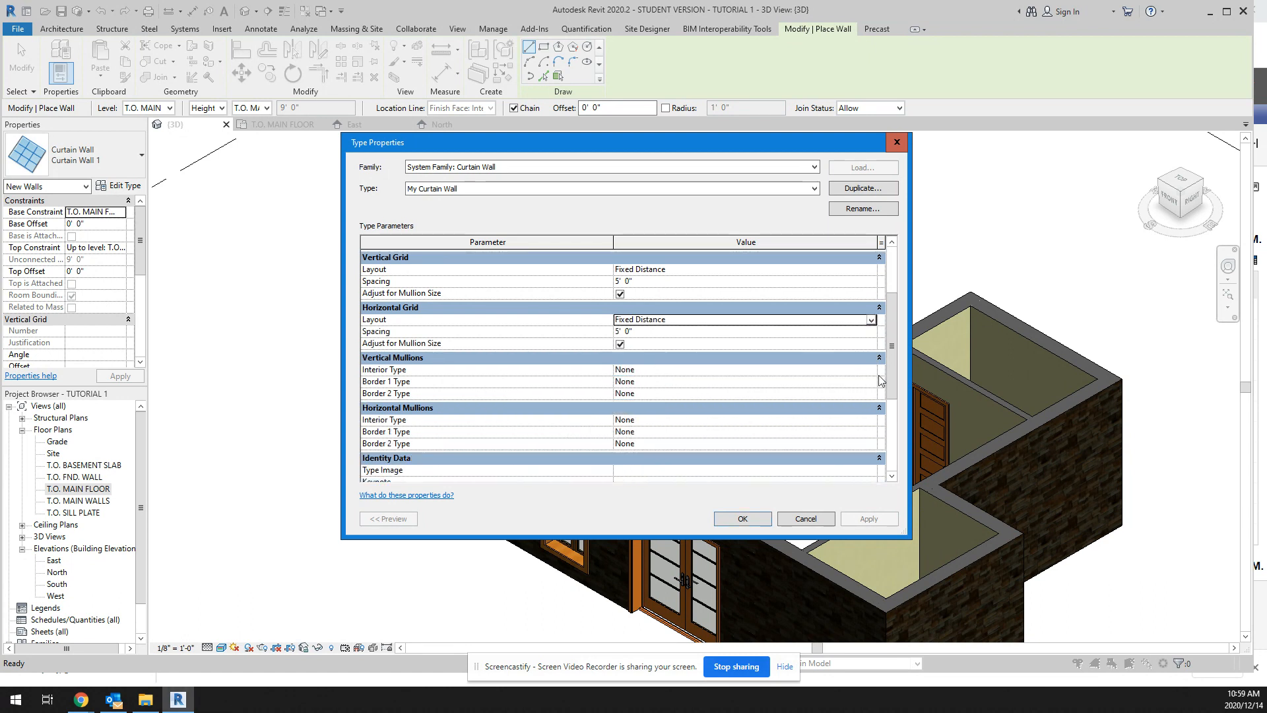
{"action": "left_click", "coordinate": [805, 373]}
{"action": "left_click", "coordinate": [871, 372]}
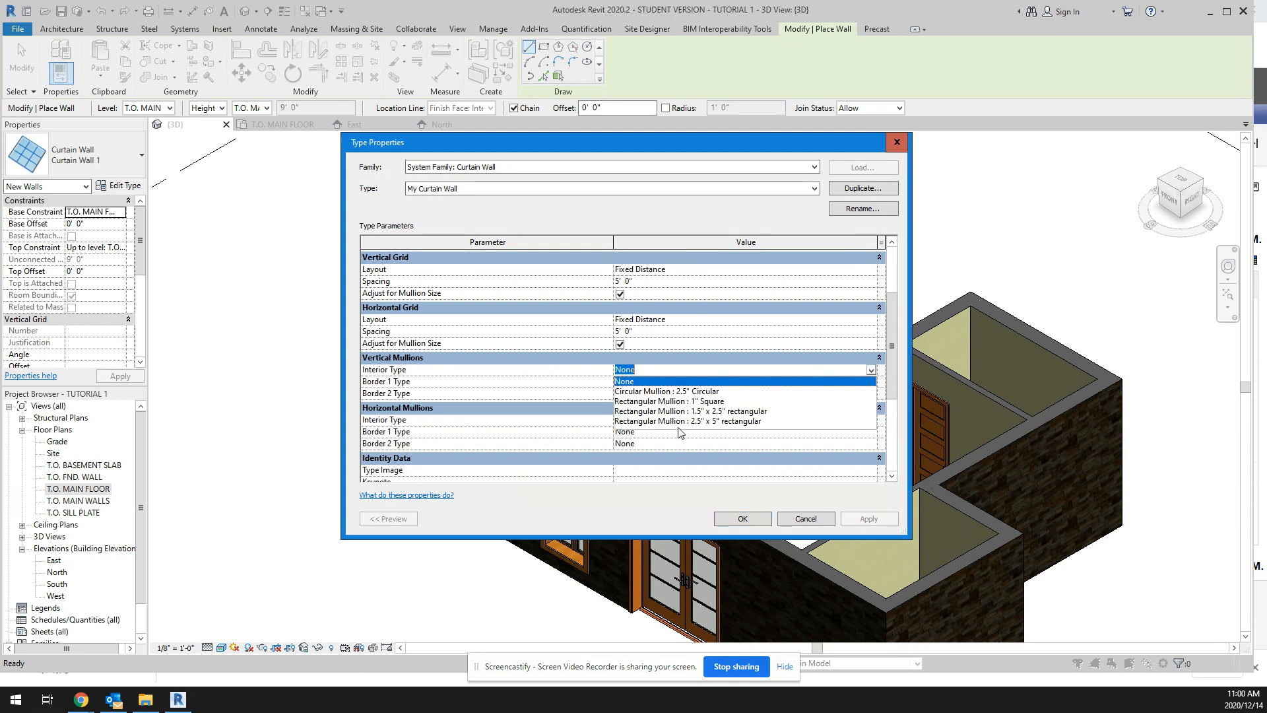
{"action": "left_click", "coordinate": [679, 411]}
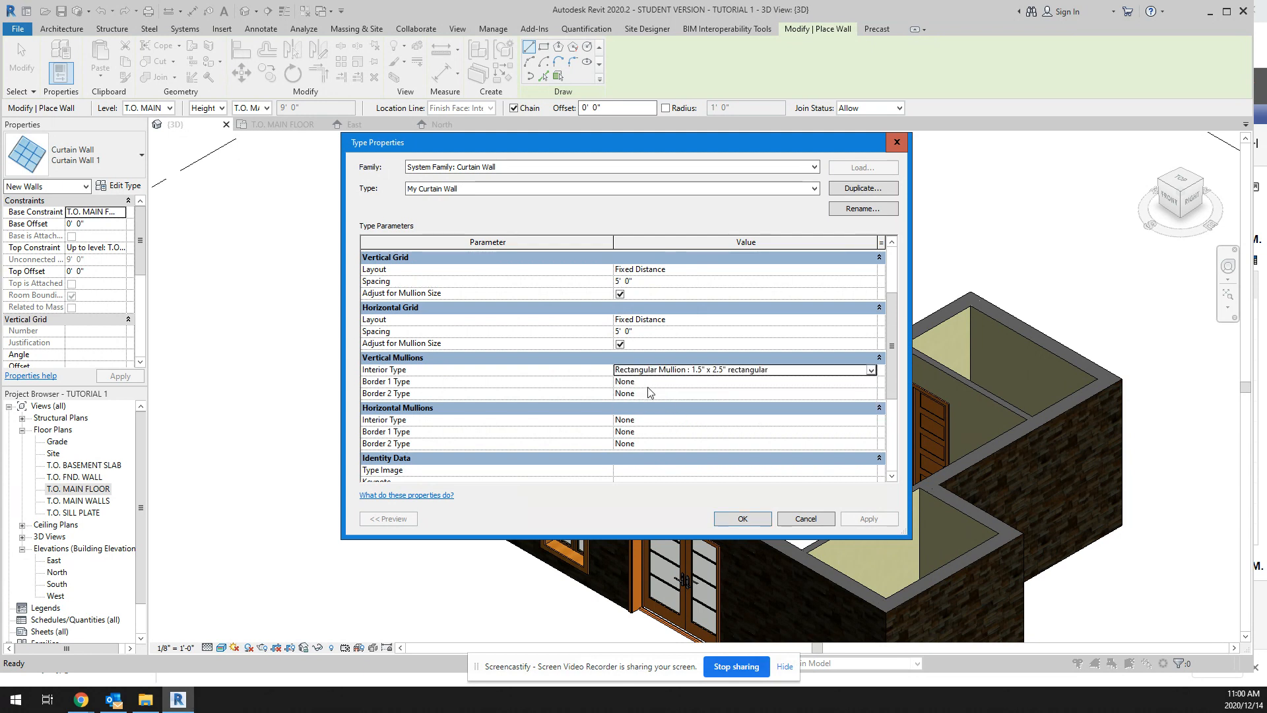
{"action": "left_click", "coordinate": [646, 382]}
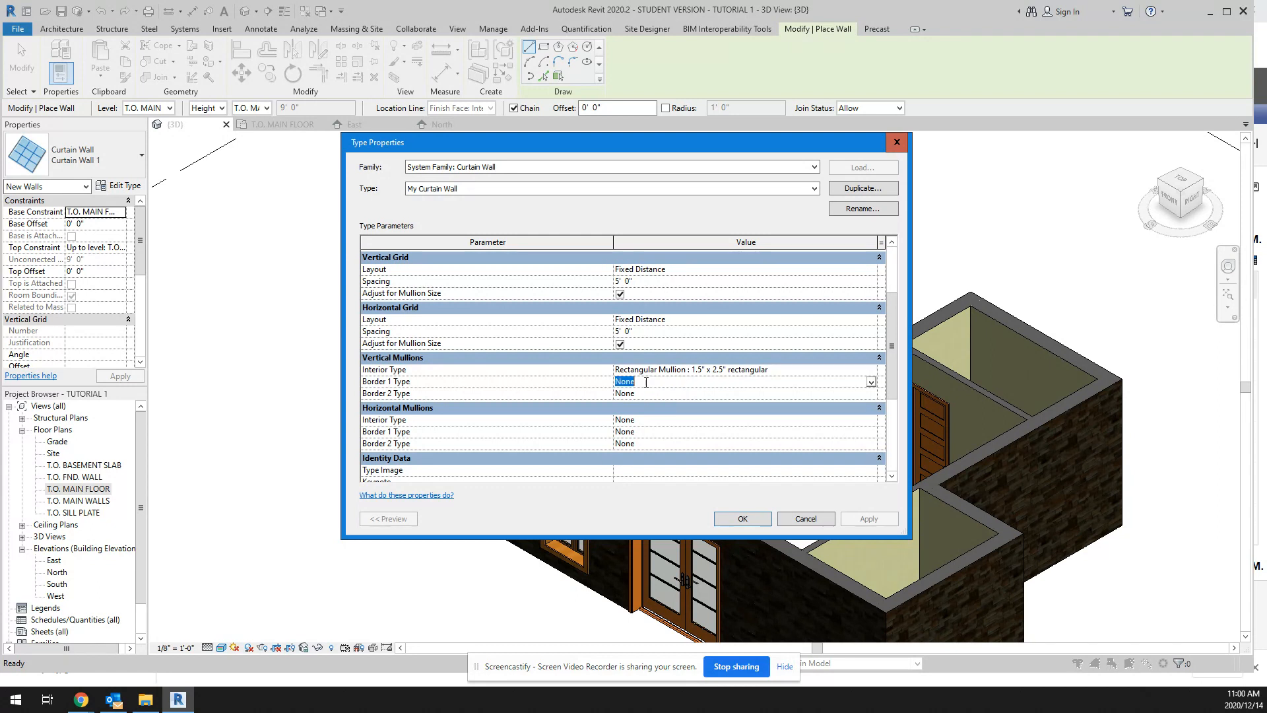
{"action": "left_click", "coordinate": [872, 382]}
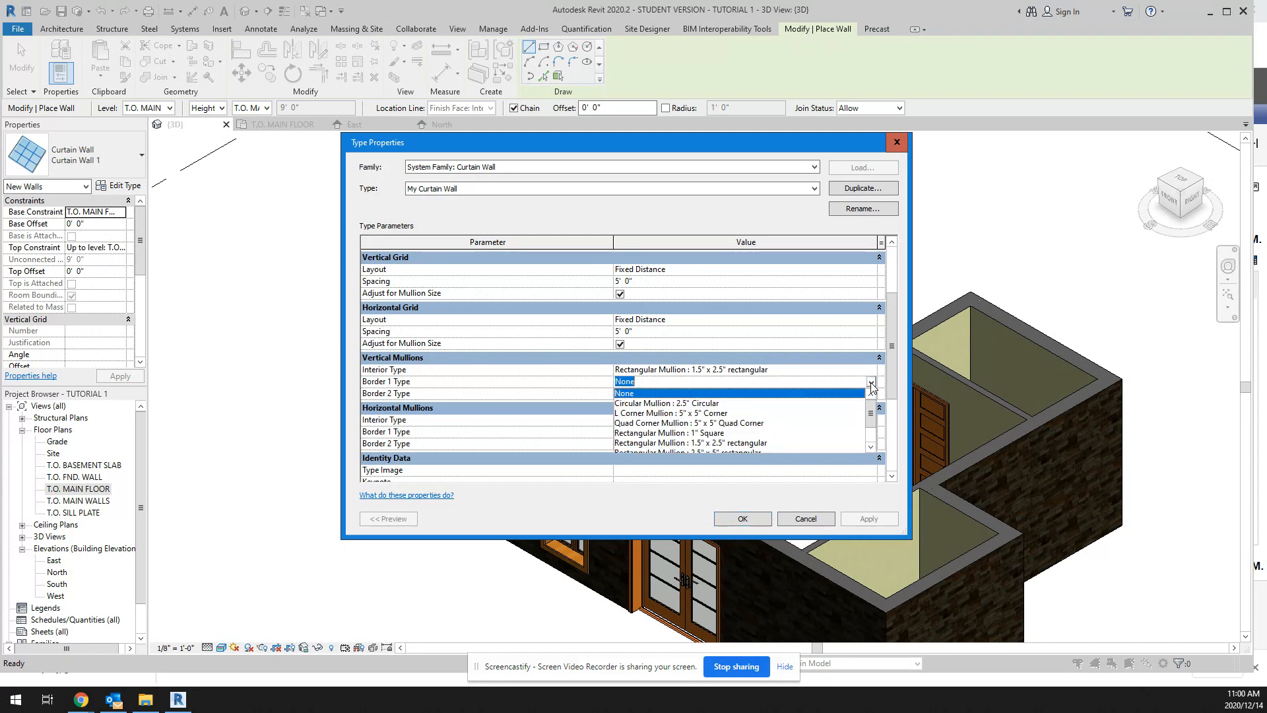
{"action": "left_click", "coordinate": [697, 414]}
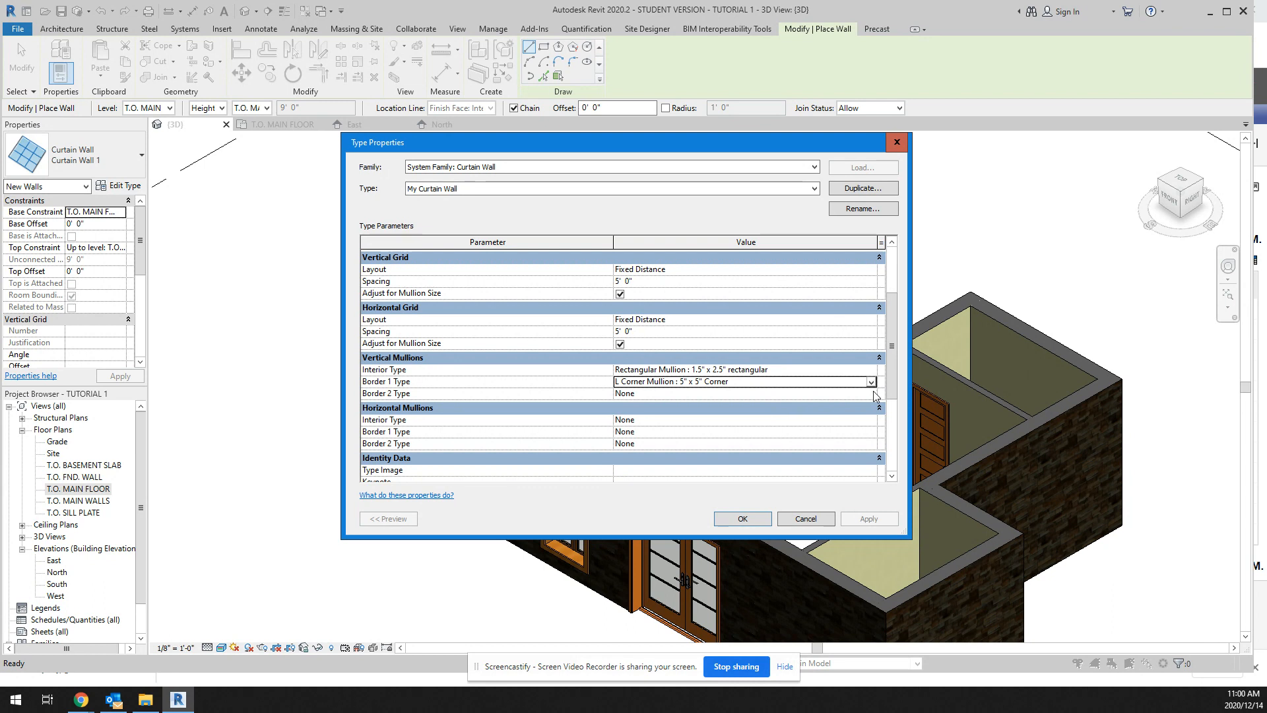
Step: Set the horizontal mullions to Rectangular 1.5" x 2.5" for the interior and Rectangular 1" Square for Border 1, then accept the type and leave wall placement
{"action": "left_click", "coordinate": [676, 421]}
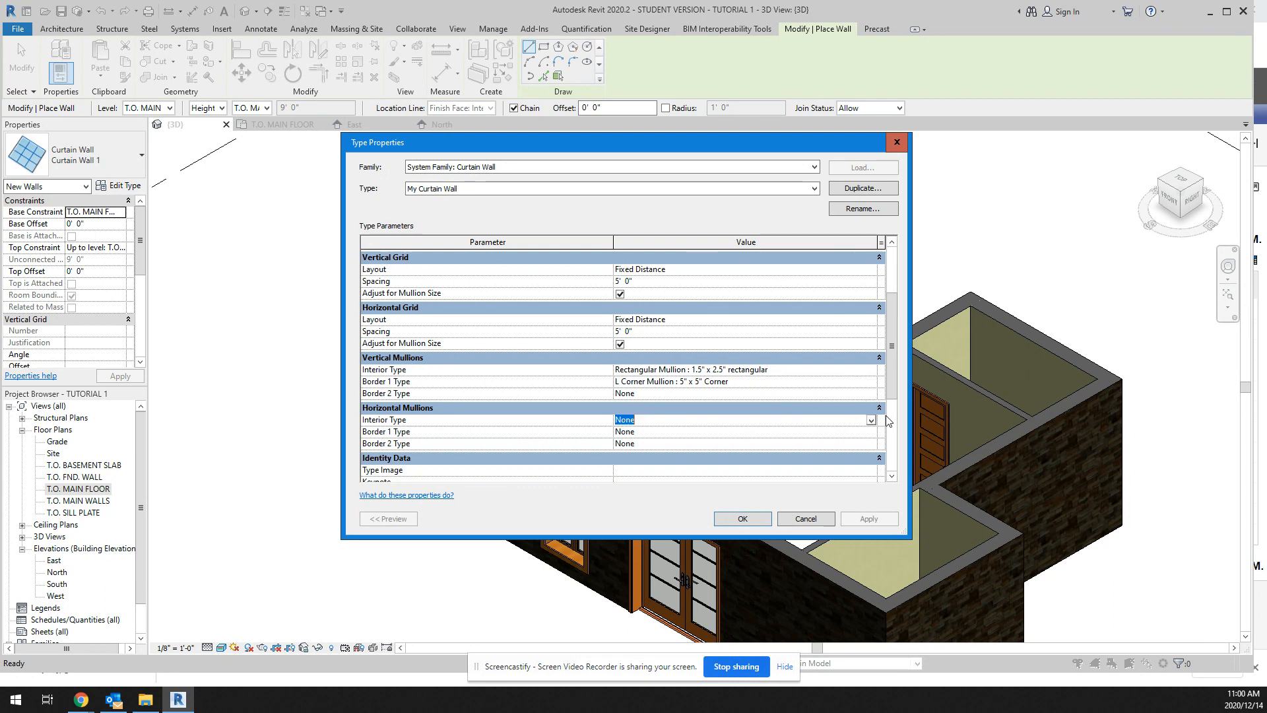
{"action": "left_click", "coordinate": [871, 421]}
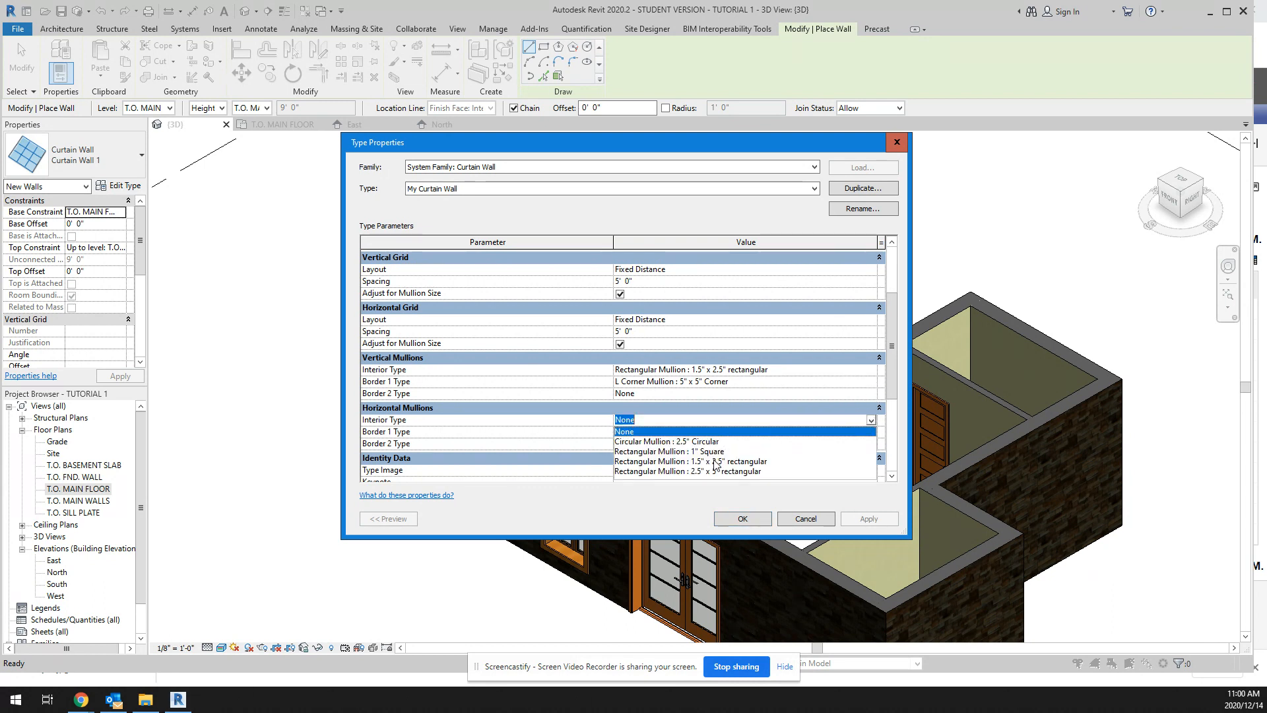
{"action": "left_click", "coordinate": [714, 462]}
{"action": "left_click", "coordinate": [871, 432]}
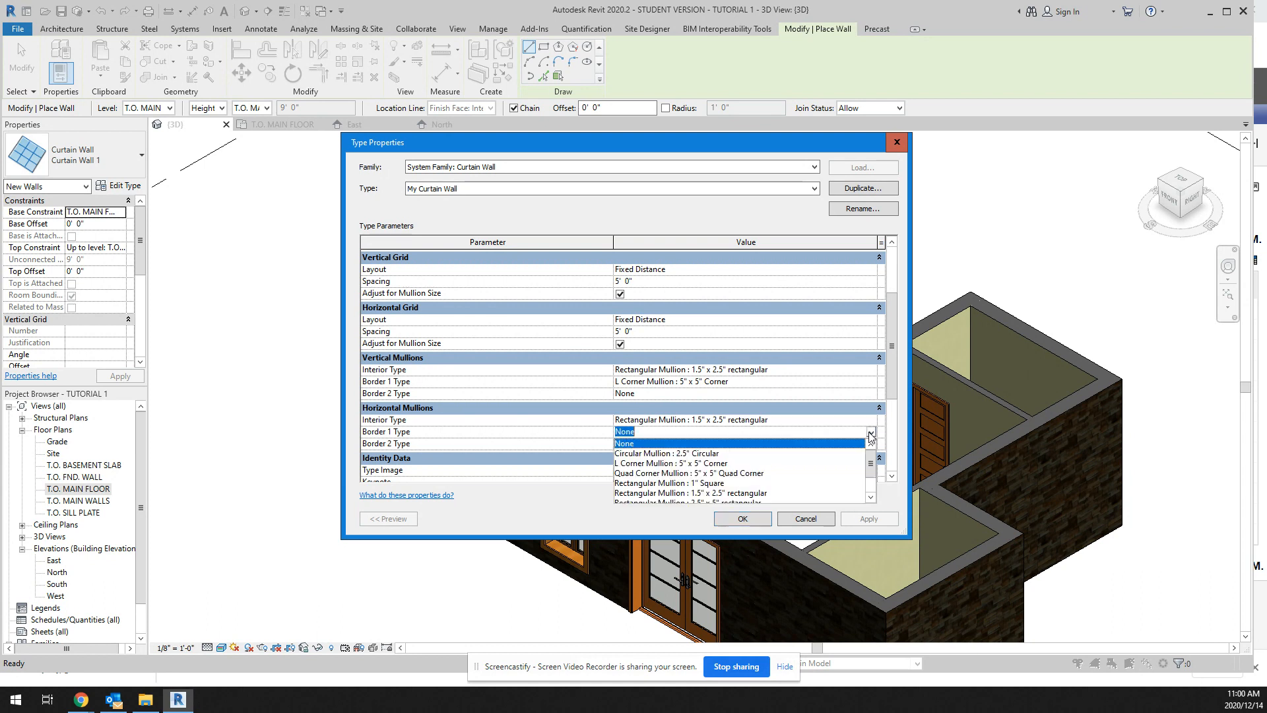
{"action": "left_click", "coordinate": [714, 484]}
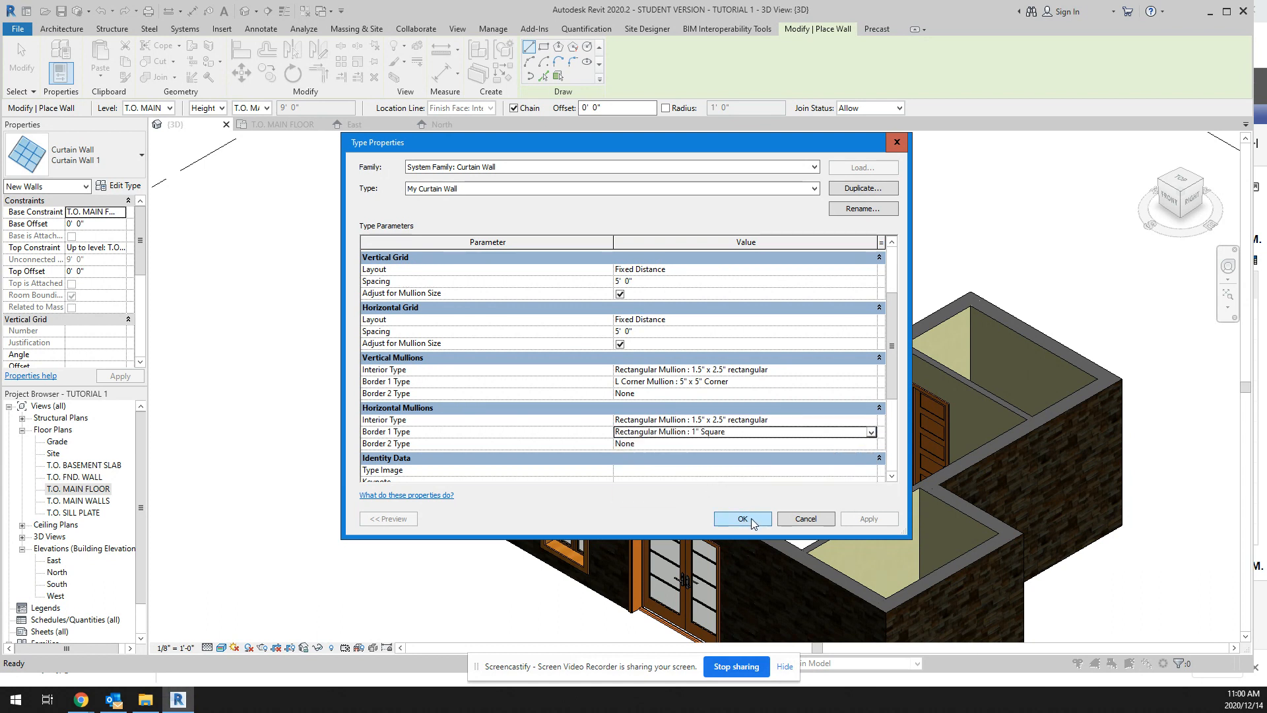
{"action": "left_click", "coordinate": [742, 520]}
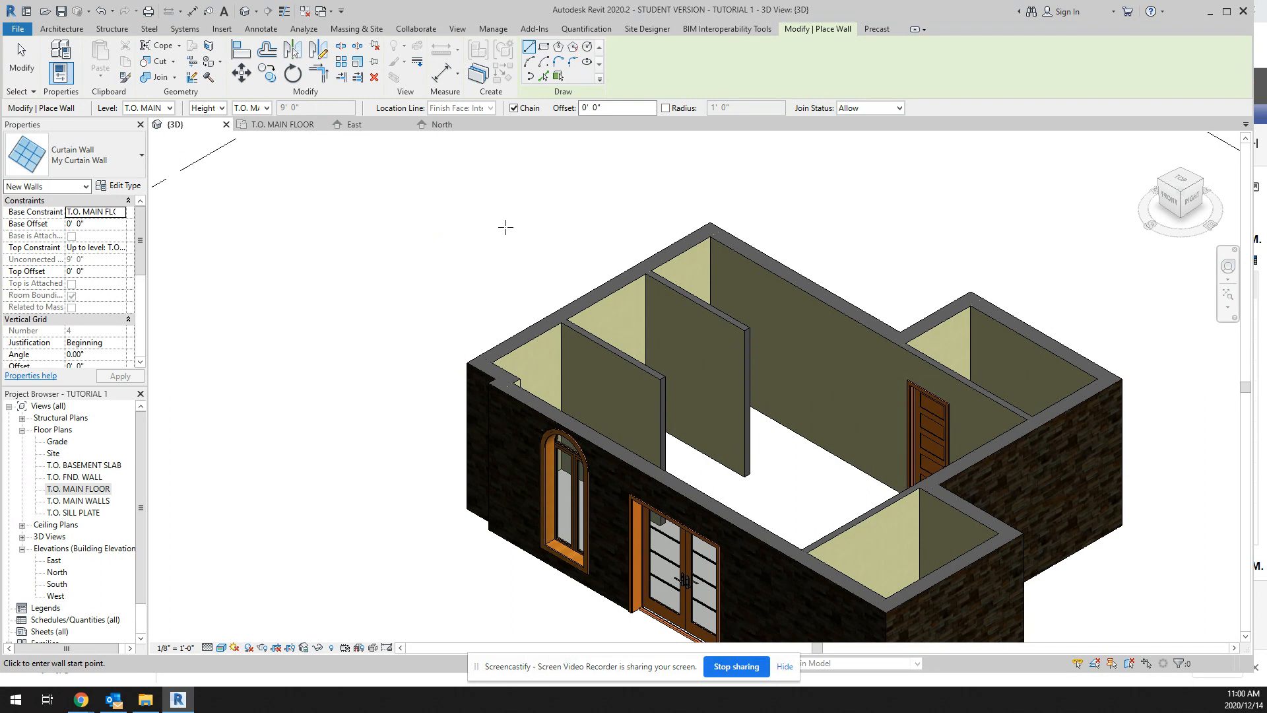
{"action": "key", "text": "Escape"}
{"action": "key", "text": "Escape"}
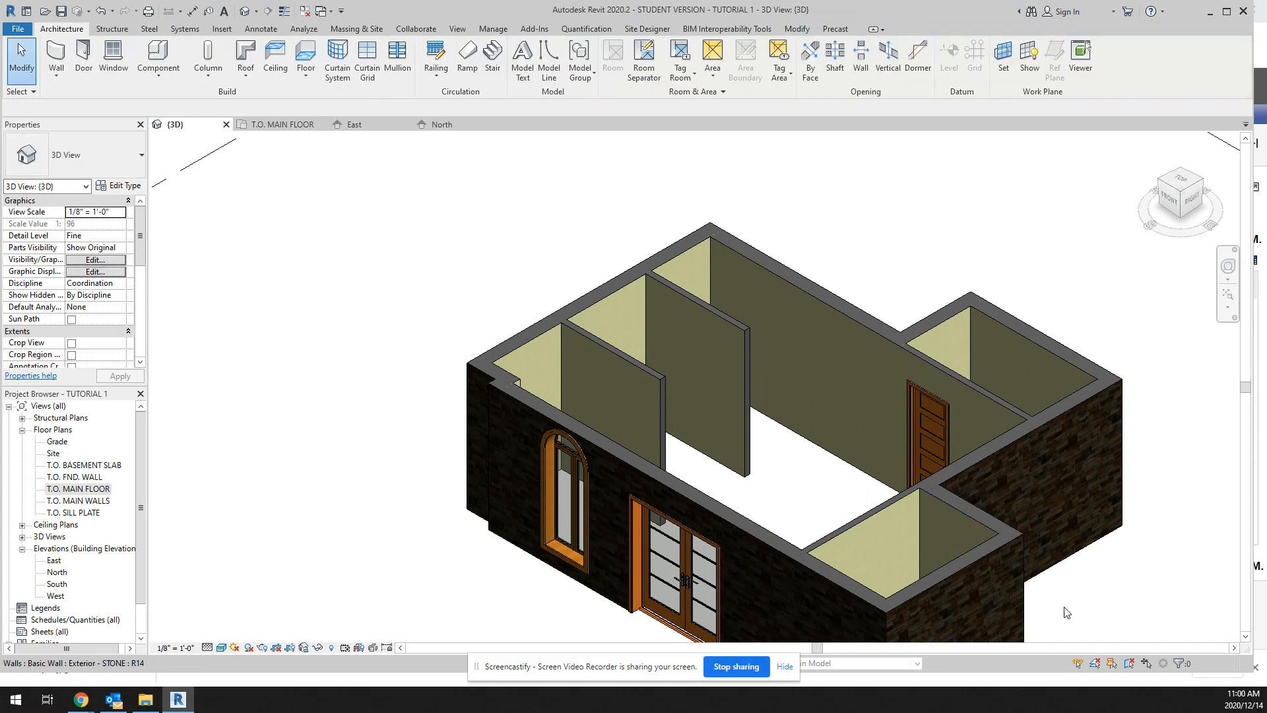
Step: Change the short east stone wall at the house's southeast corner to the My Curtain Wall type
{"action": "left_click", "coordinate": [961, 558]}
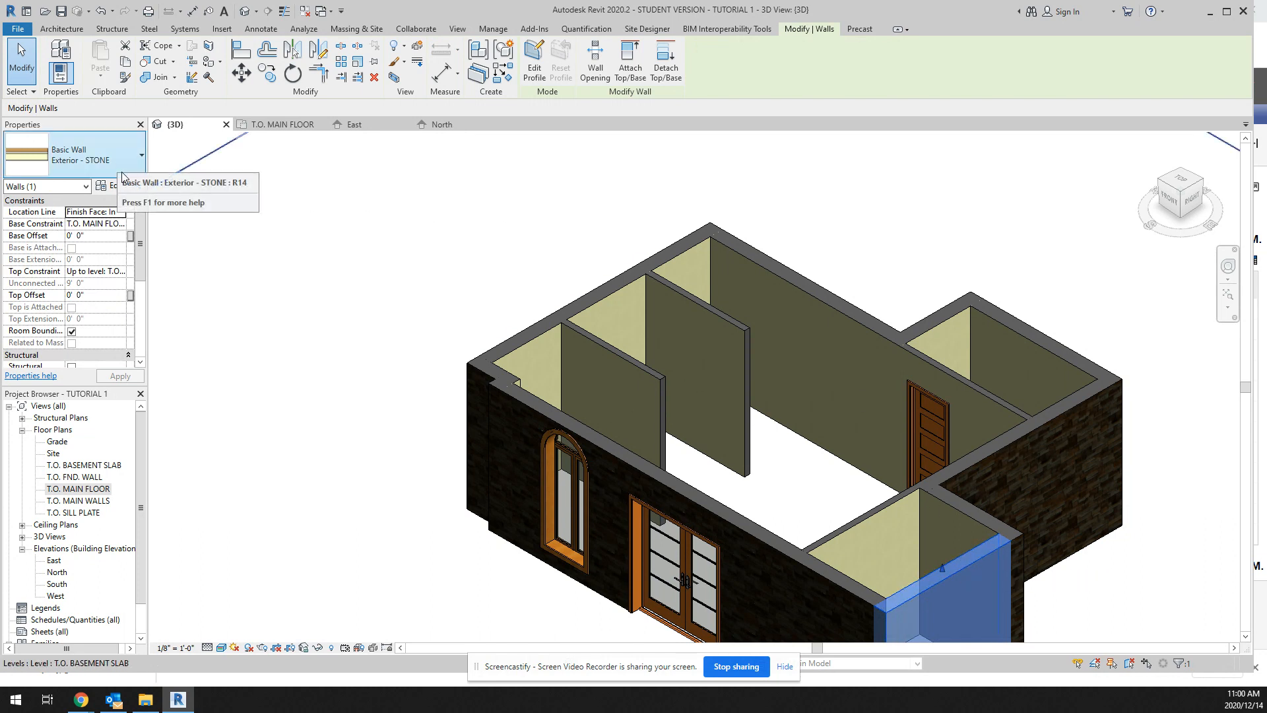
{"action": "left_click", "coordinate": [141, 156]}
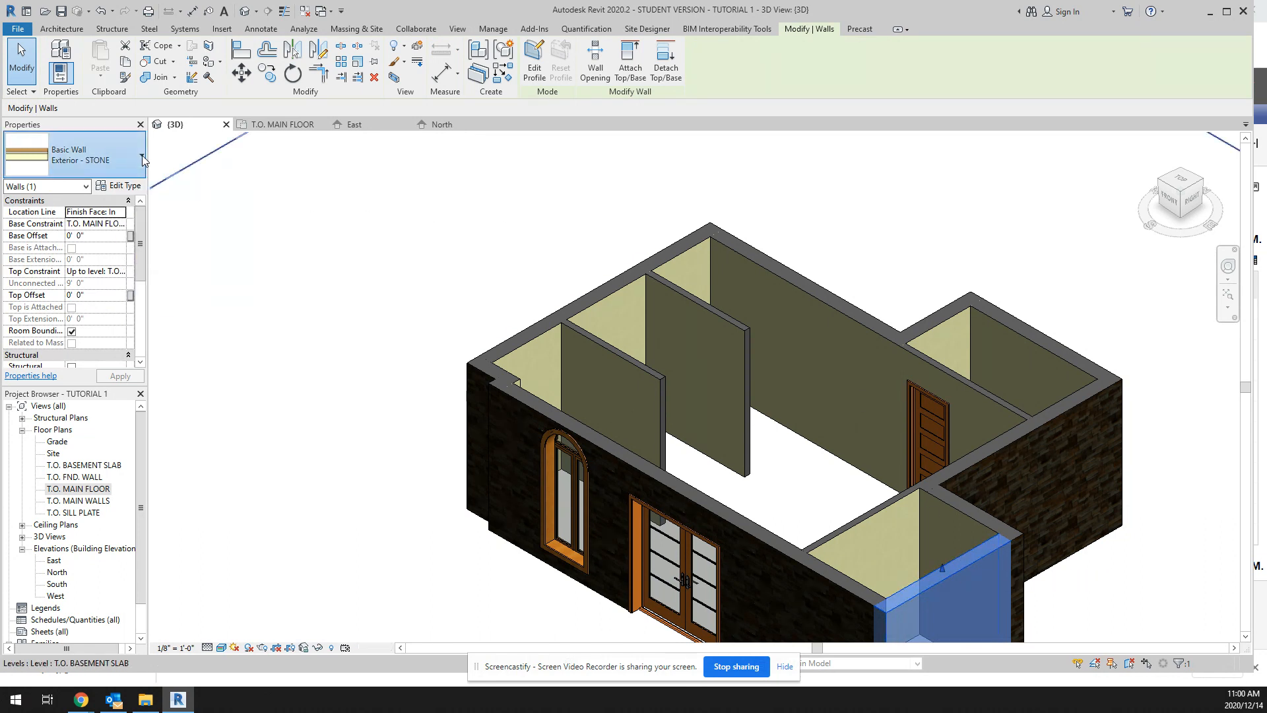
{"action": "scroll", "coordinate": [121, 320], "scroll_direction": "down", "scroll_amount": 2}
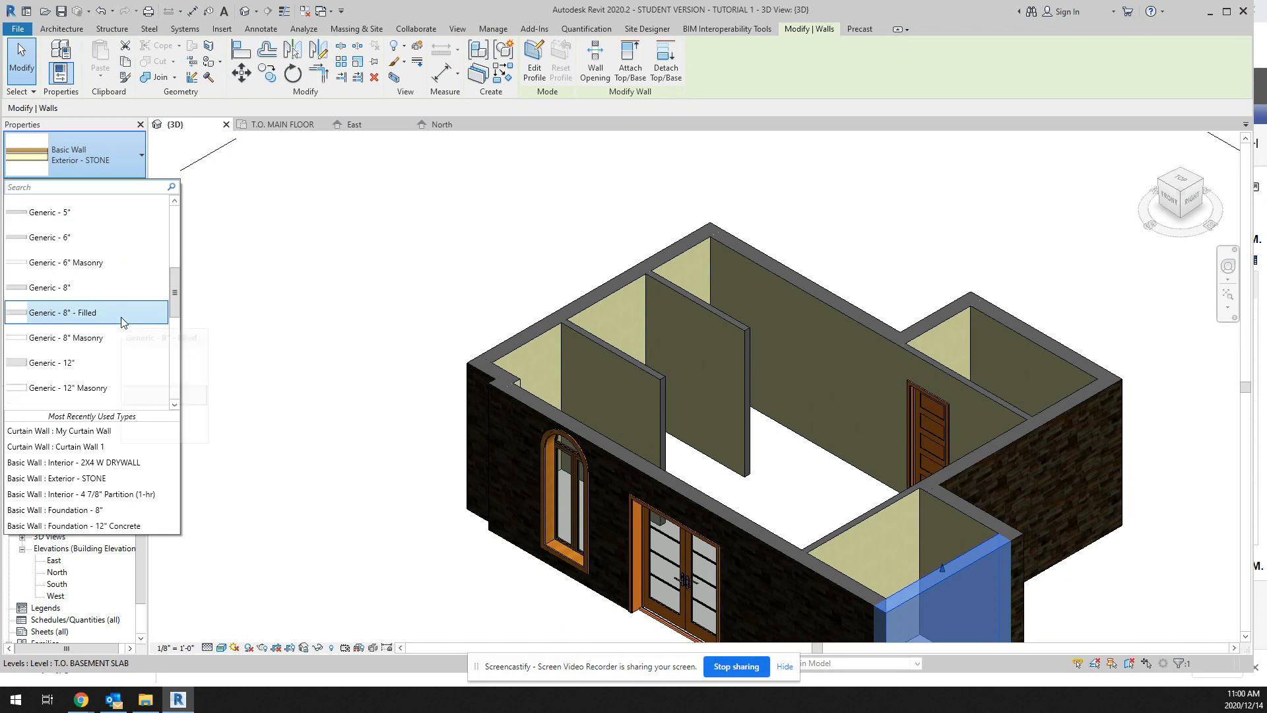
{"action": "scroll", "coordinate": [122, 320], "scroll_direction": "up", "scroll_amount": 4}
{"action": "scroll", "coordinate": [122, 322], "scroll_direction": "down", "scroll_amount": 4}
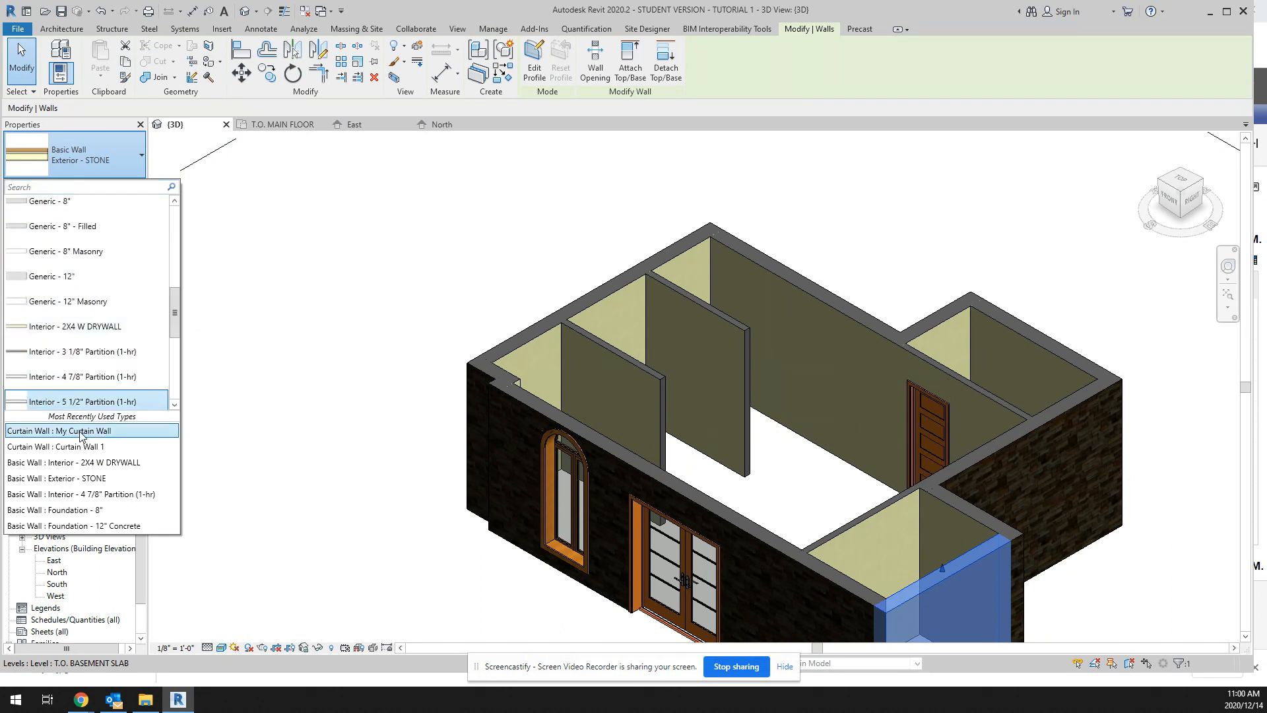
{"action": "left_click_drag", "start_coordinate": [176, 330], "coordinate": [177, 410]}
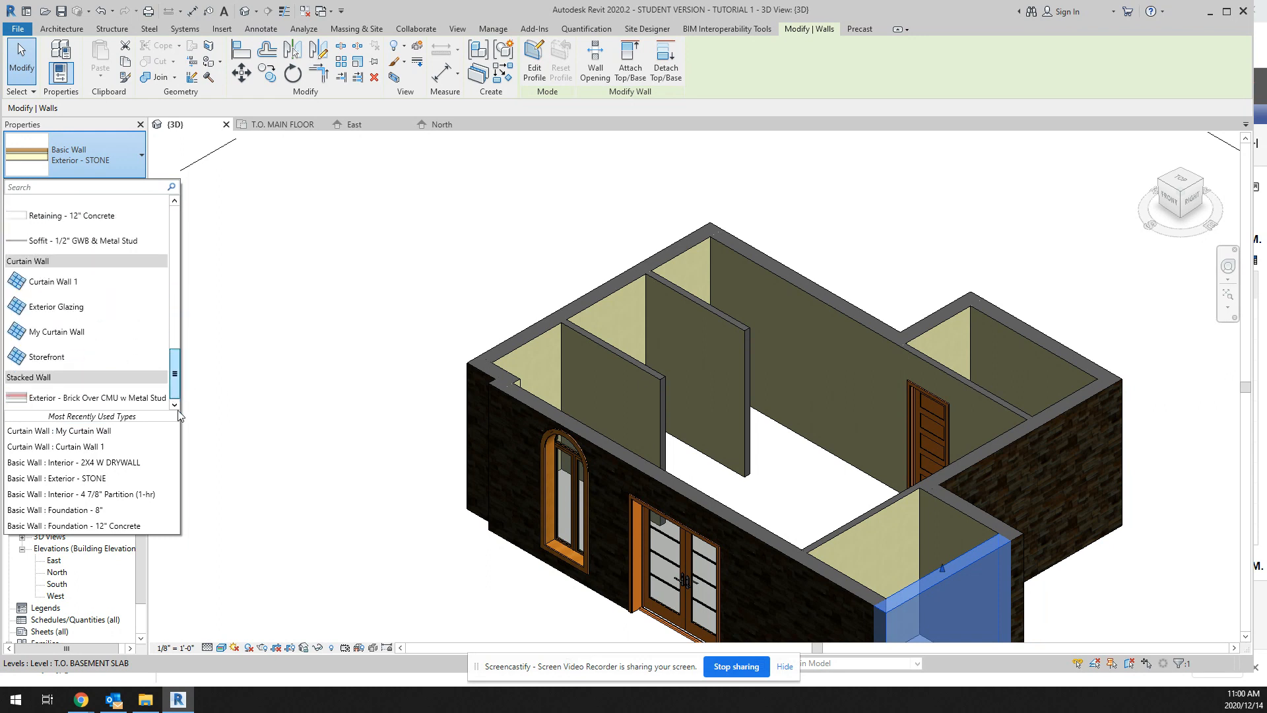
{"action": "left_click", "coordinate": [82, 335]}
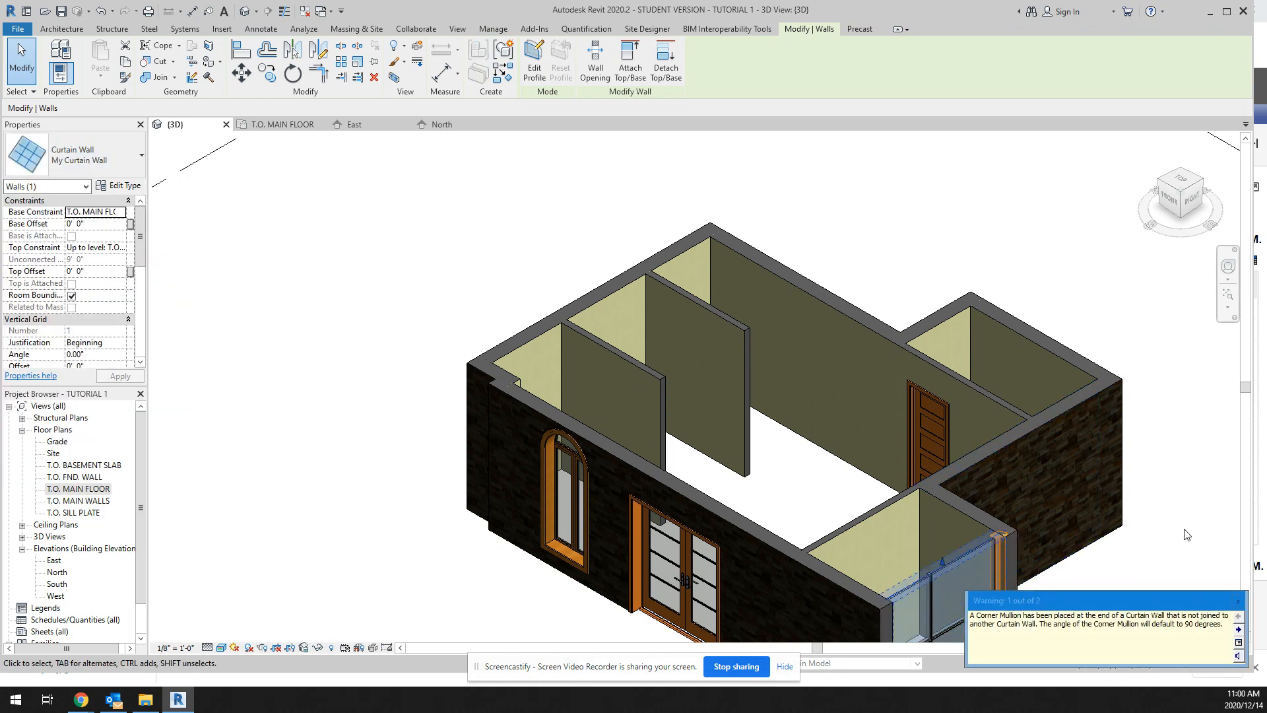
{"action": "left_click", "coordinate": [1238, 601]}
{"action": "scroll", "coordinate": [1203, 595], "scroll_direction": "down", "scroll_amount": 5}
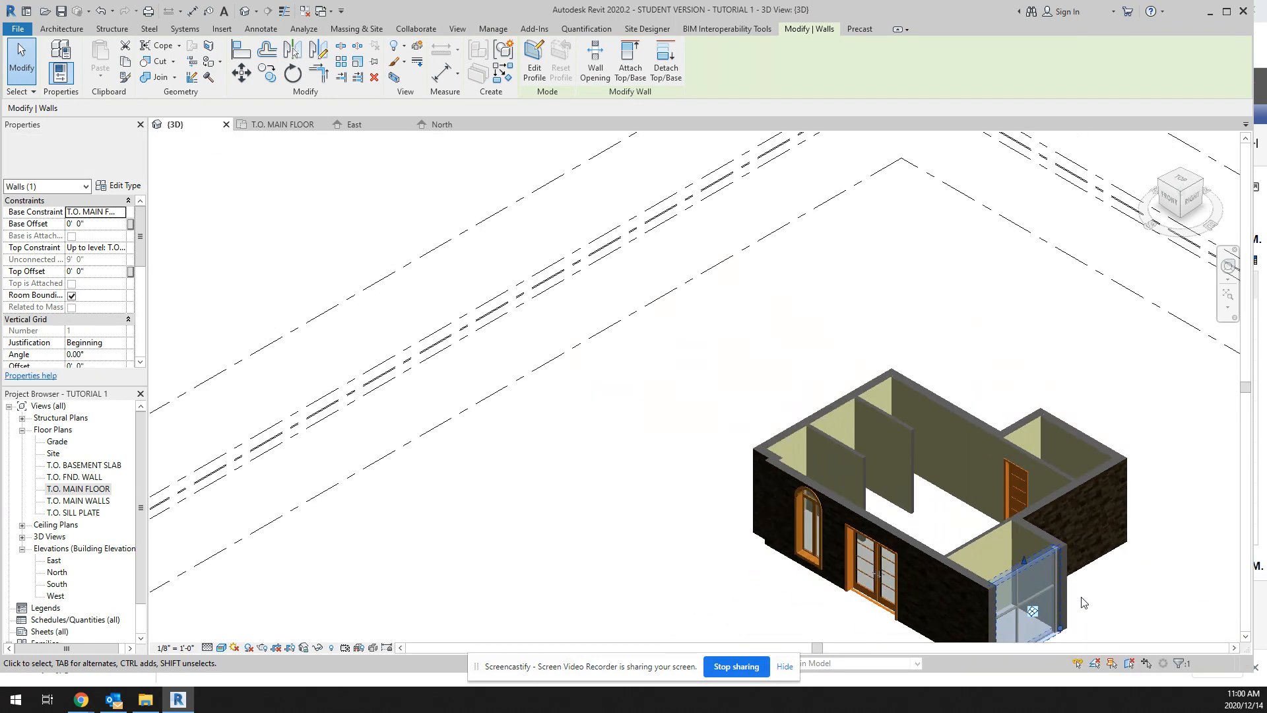
{"action": "scroll", "coordinate": [1069, 630], "scroll_direction": "up", "scroll_amount": 5}
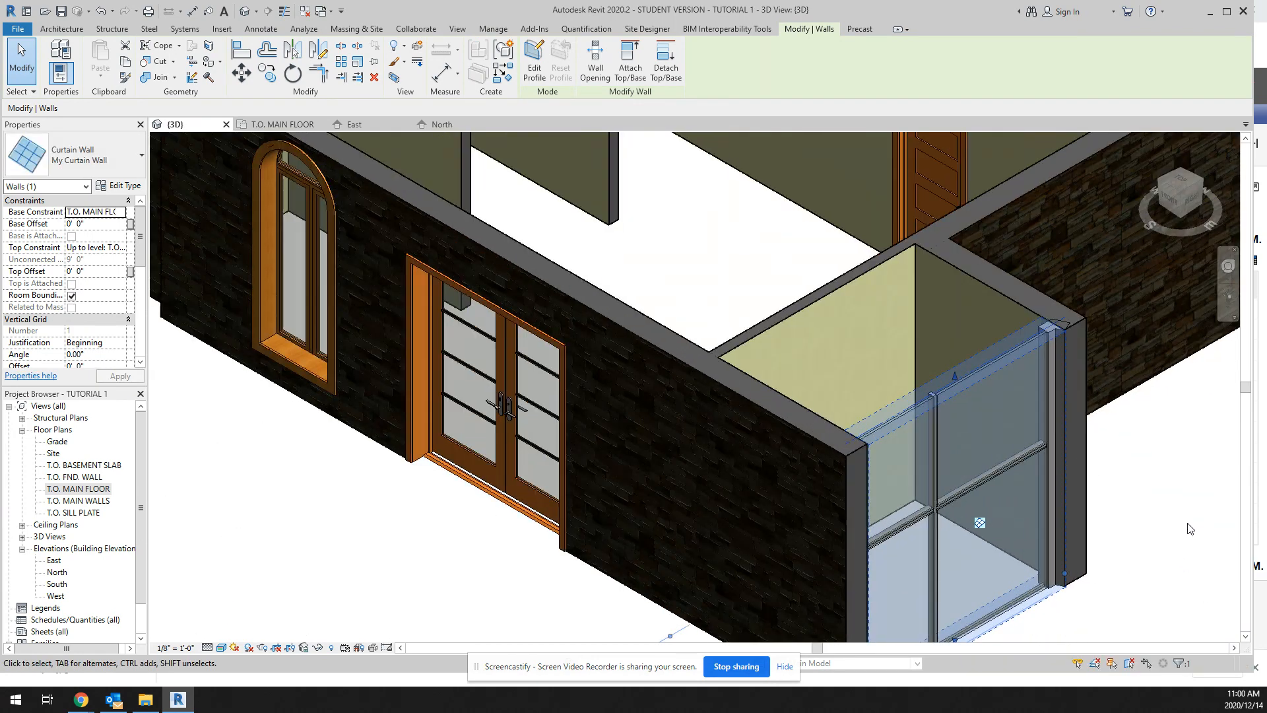
{"action": "left_click", "coordinate": [1190, 529]}
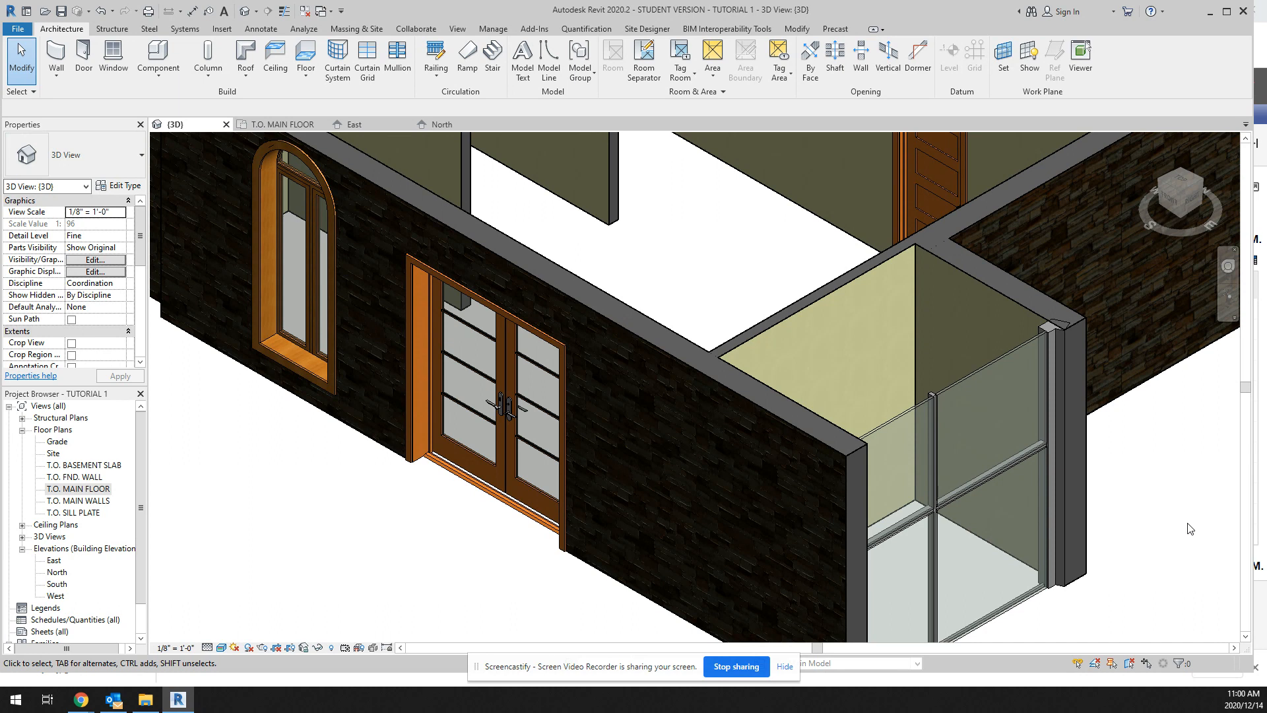
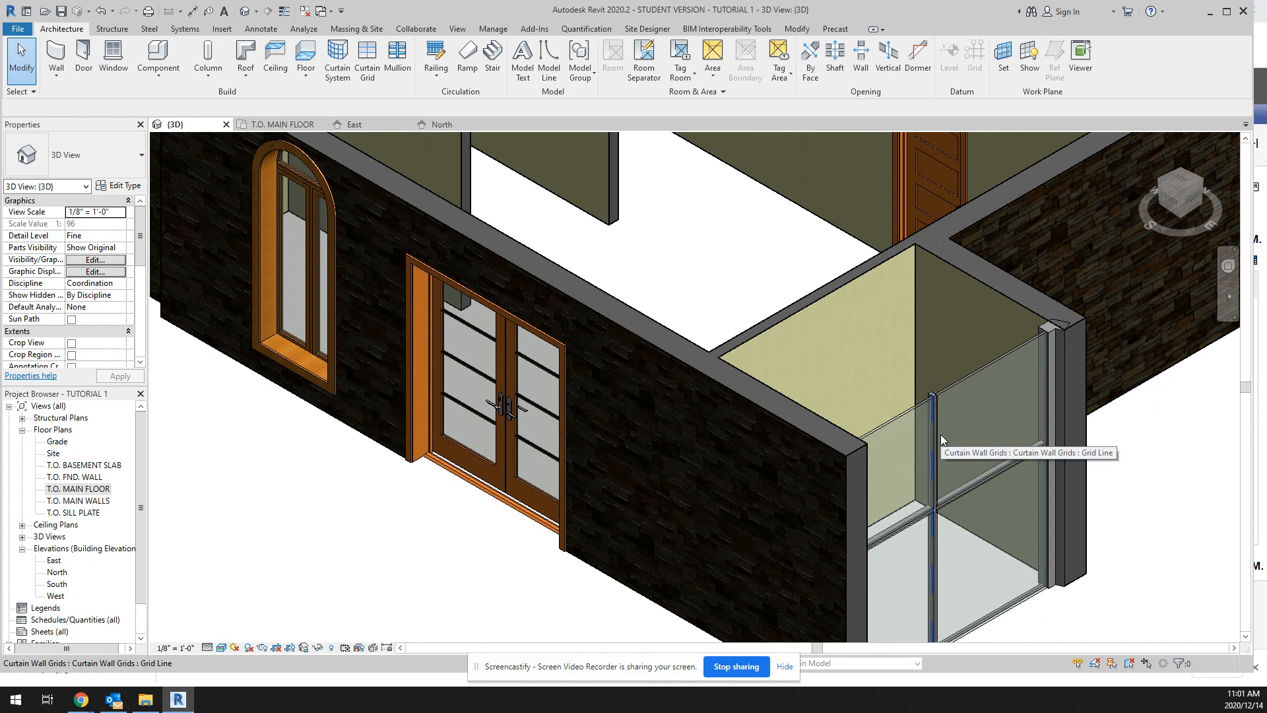
Step: Open the T.O. MAIN FLOOR plan and choose the RPC Tree - Deciduous American Beech - 20' as the component for placement
{"action": "left_click", "coordinate": [940, 434]}
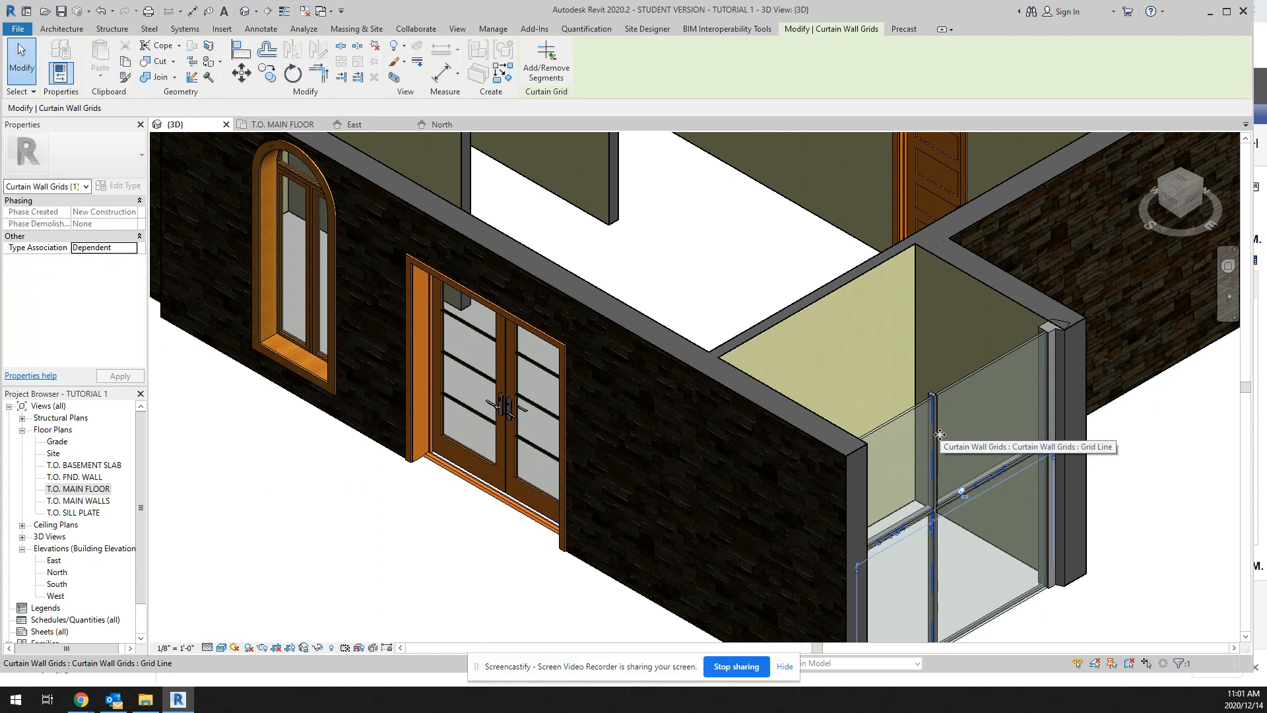
{"action": "scroll", "coordinate": [1188, 518], "scroll_direction": "down", "scroll_amount": 3}
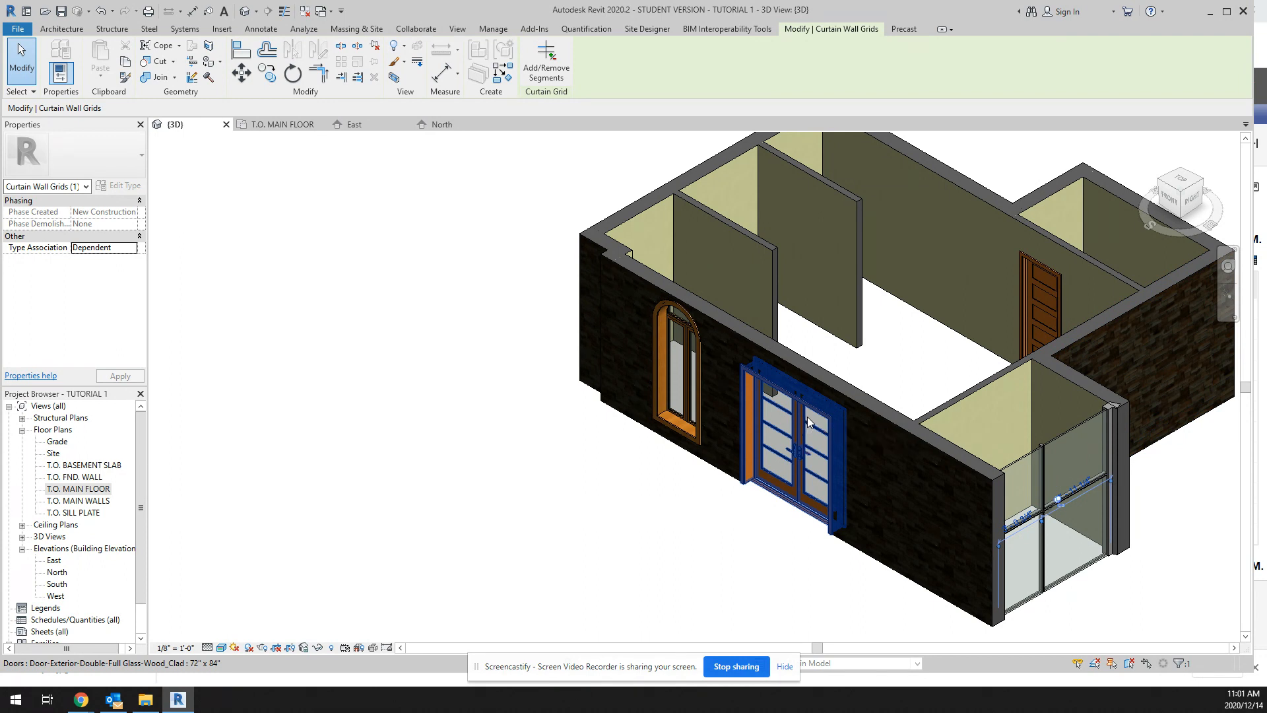
{"action": "double_click", "coordinate": [79, 490]}
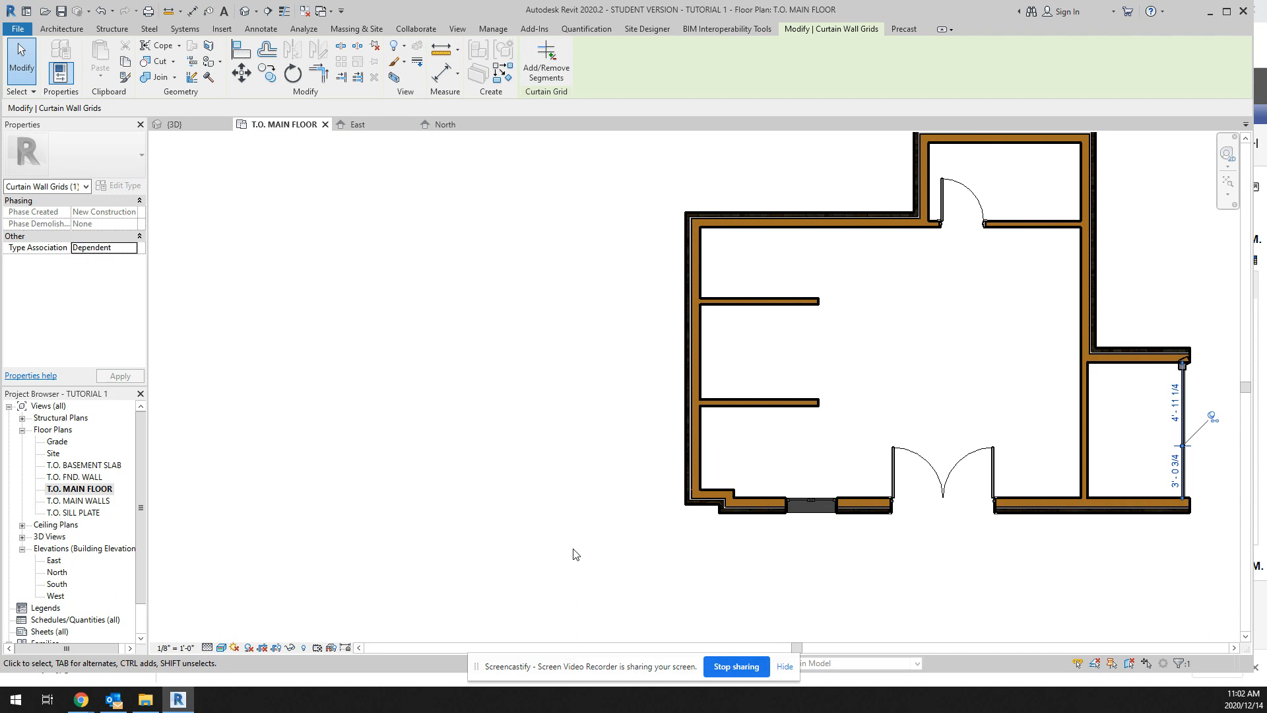
{"action": "left_click", "coordinate": [70, 30]}
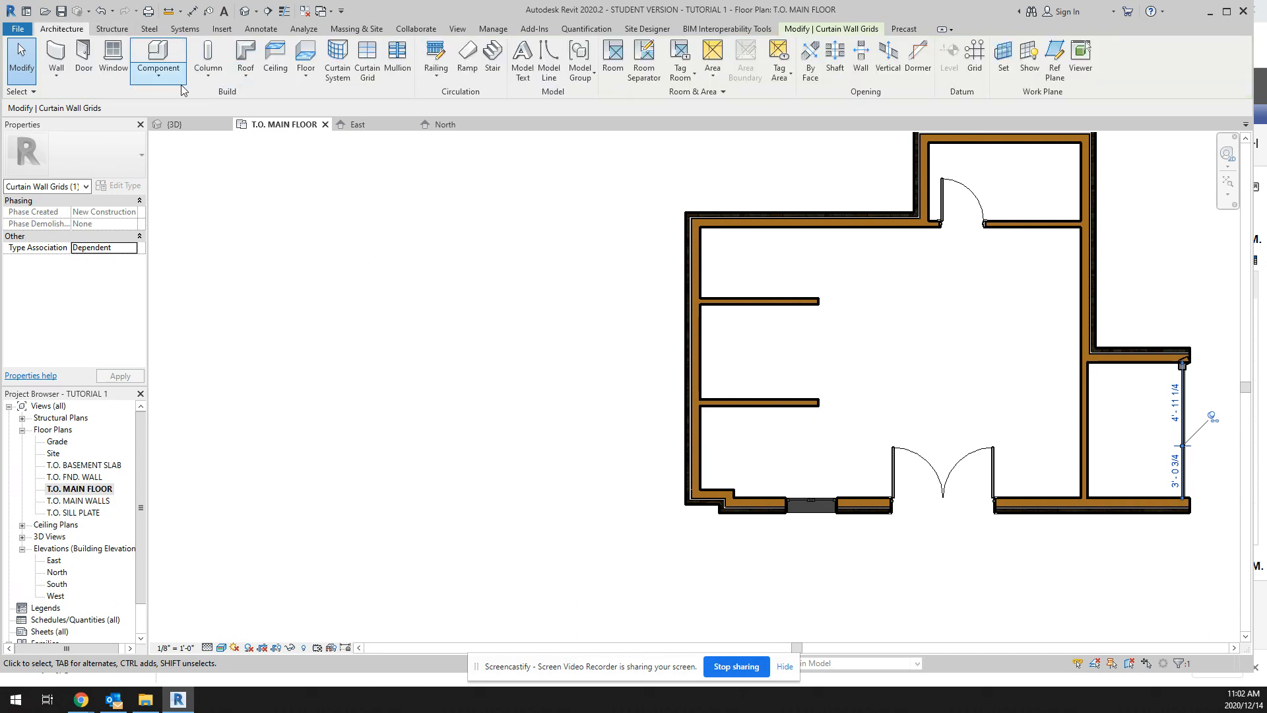
{"action": "left_click", "coordinate": [160, 56]}
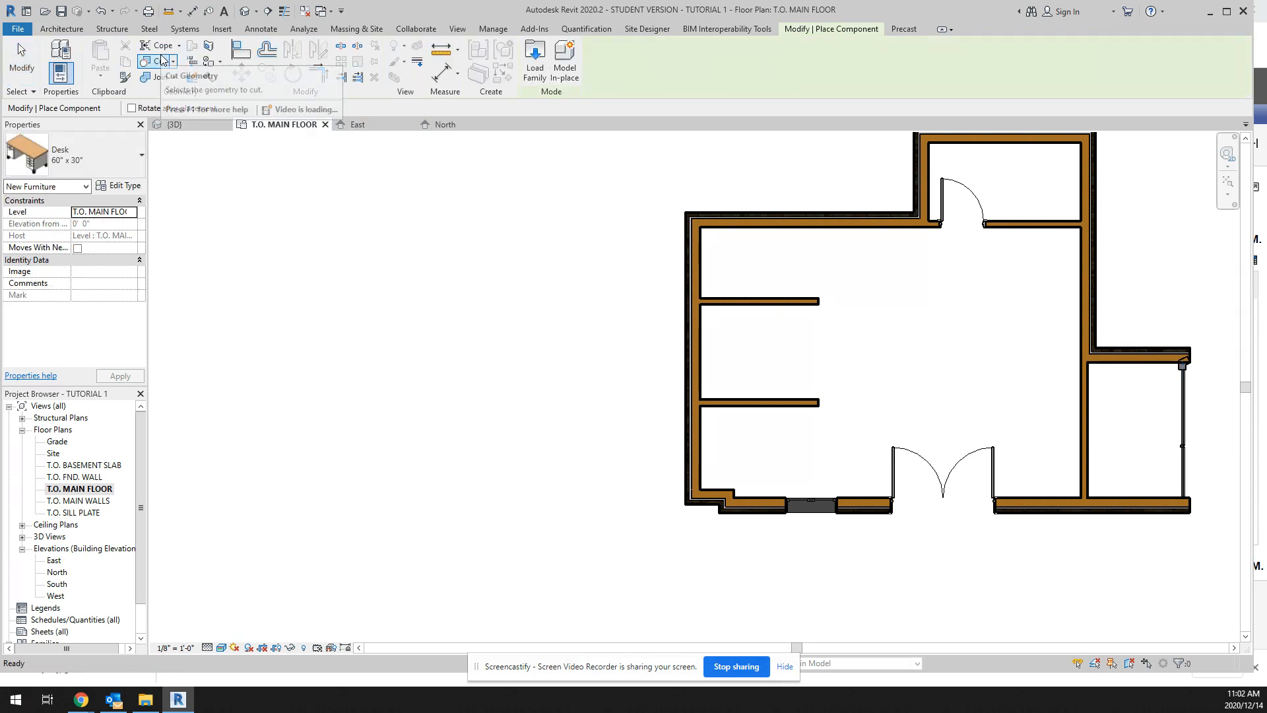
{"action": "left_click", "coordinate": [140, 157]}
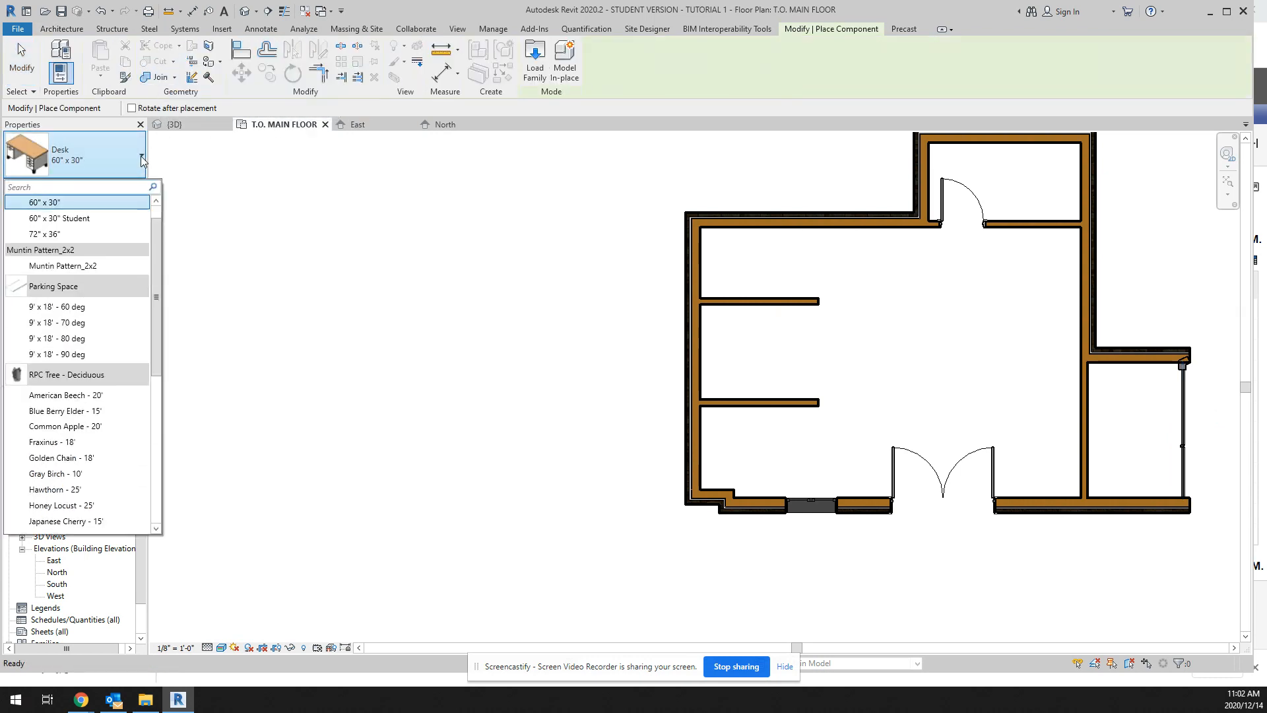
{"action": "left_click_drag", "start_coordinate": [156, 281], "coordinate": [158, 250]}
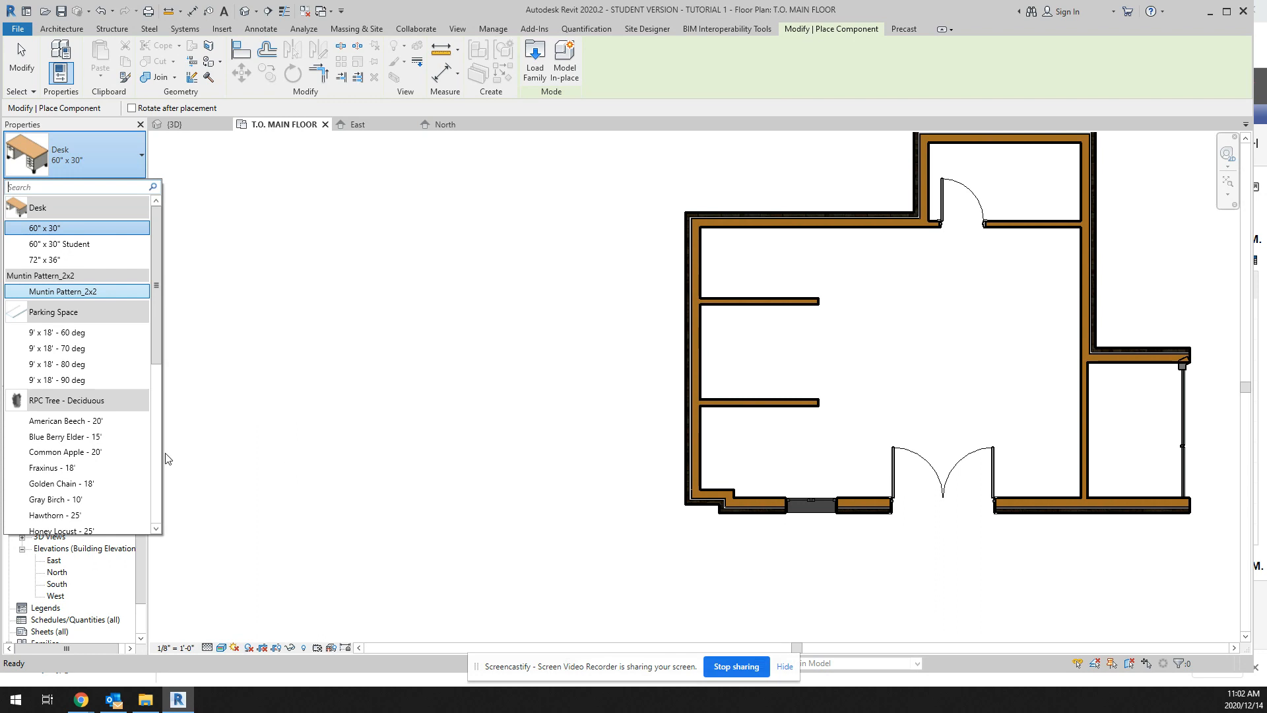
{"action": "left_click", "coordinate": [56, 421]}
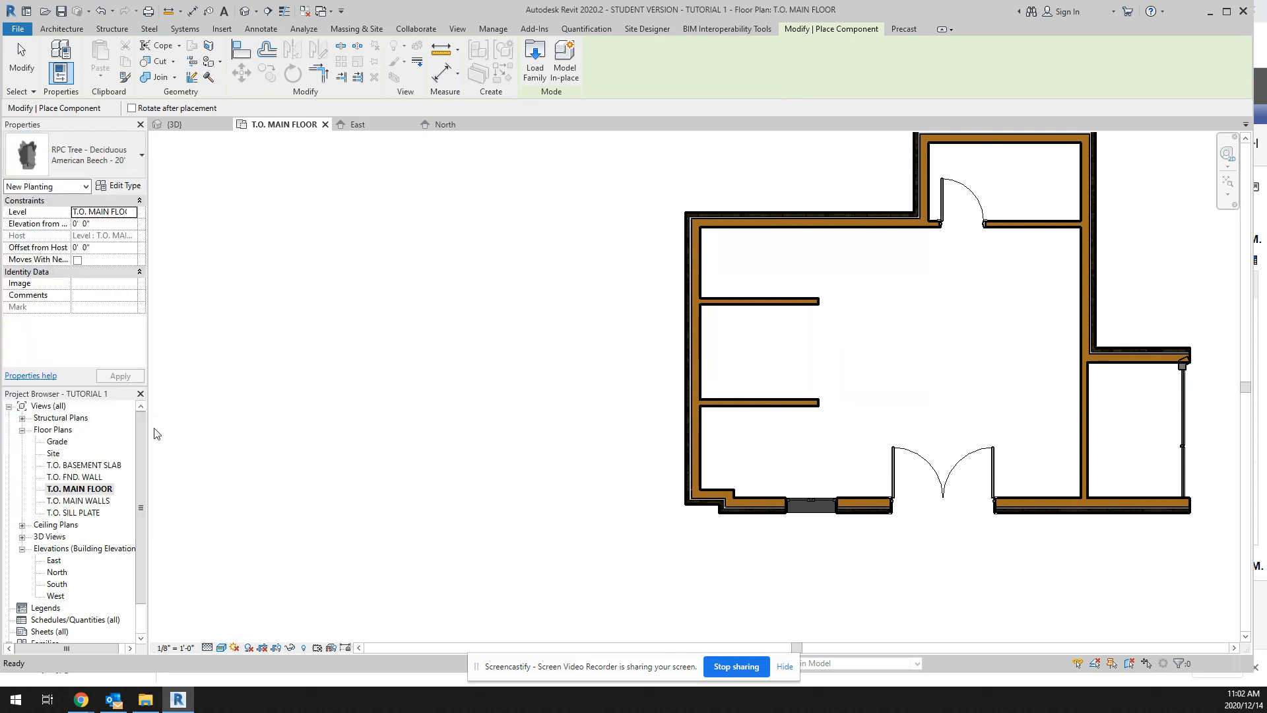
Step: Place three American Beech - 20' trees in an overlapping cluster outside the house's west wall and leave component placement
{"action": "left_click", "coordinate": [540, 232]}
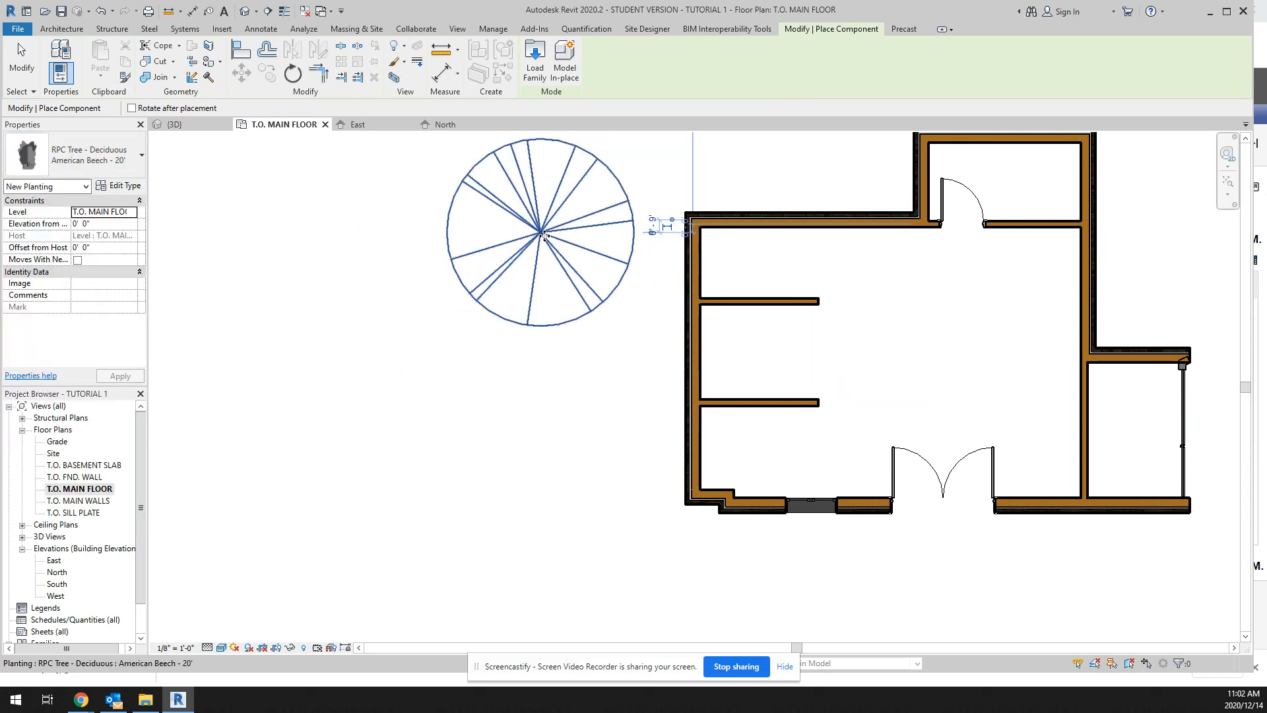
{"action": "right_click", "coordinate": [526, 249]}
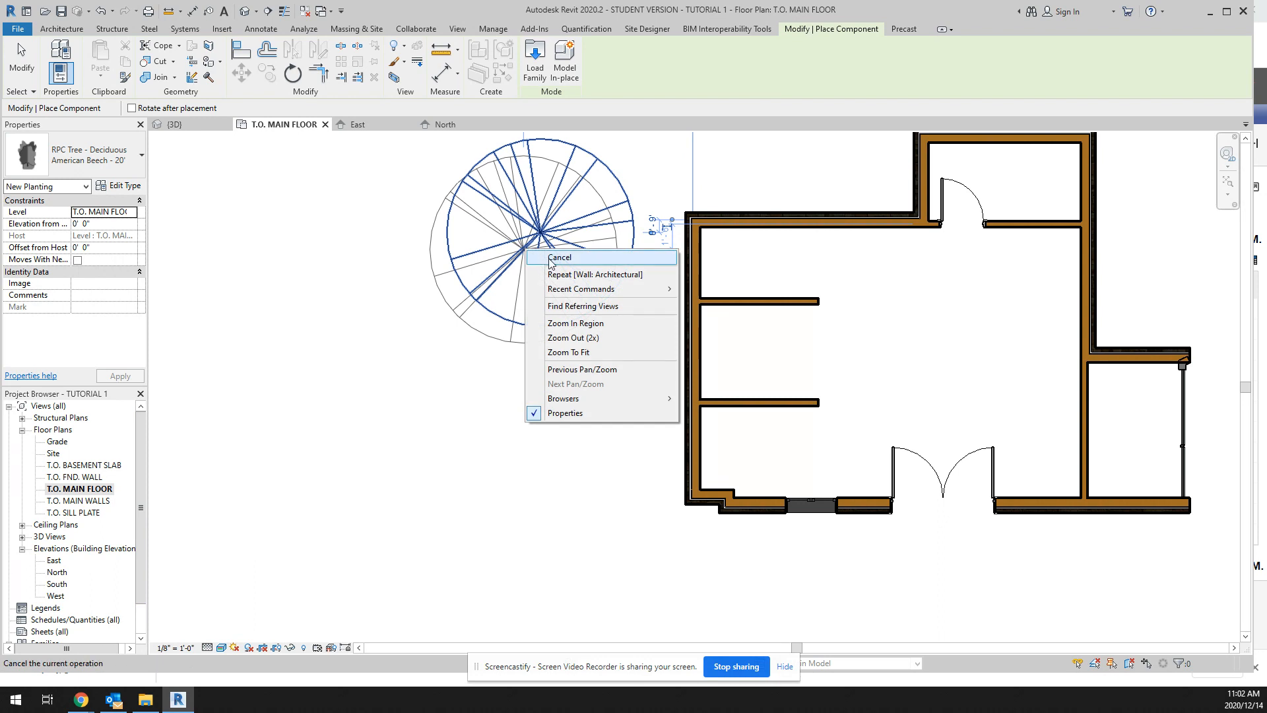
{"action": "left_click", "coordinate": [558, 259]}
{"action": "left_click", "coordinate": [516, 335]}
{"action": "left_click", "coordinate": [439, 241]}
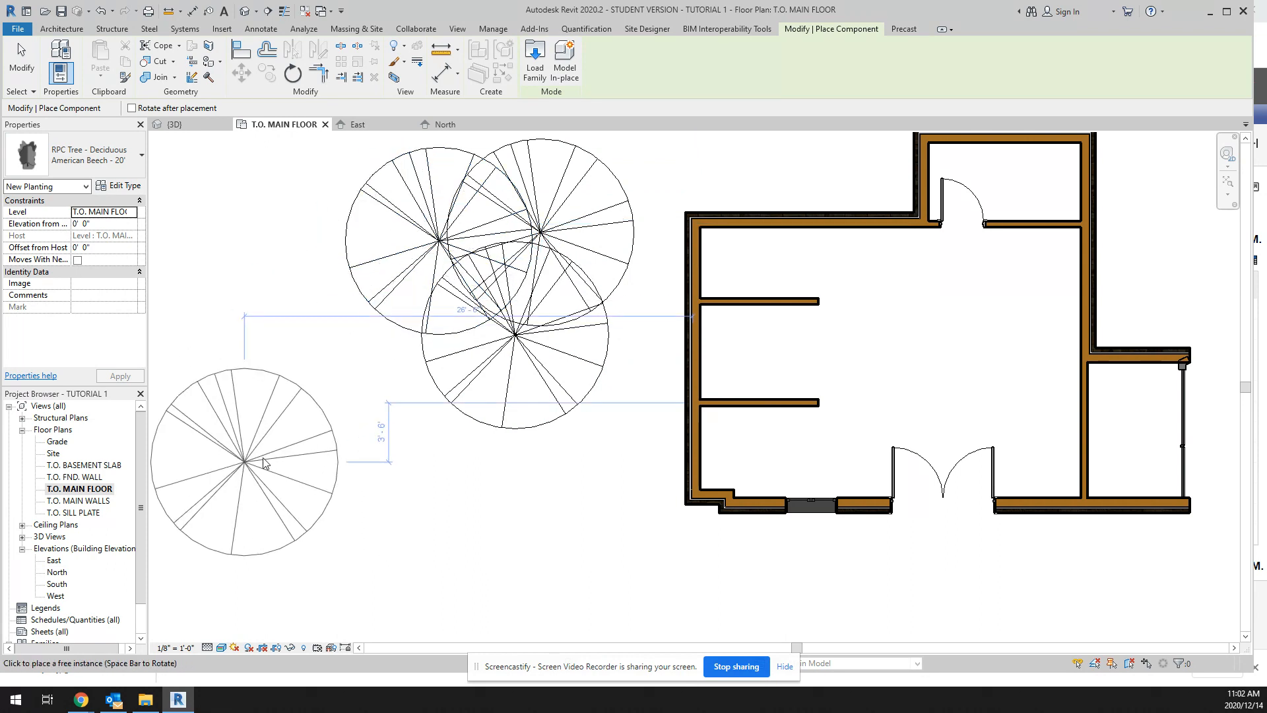
{"action": "key", "text": "Escape"}
Step: Load the Bed-Shaker family as a component from the Furniture > Beds folder of the US Imperial library
{"action": "left_click", "coordinate": [159, 53]}
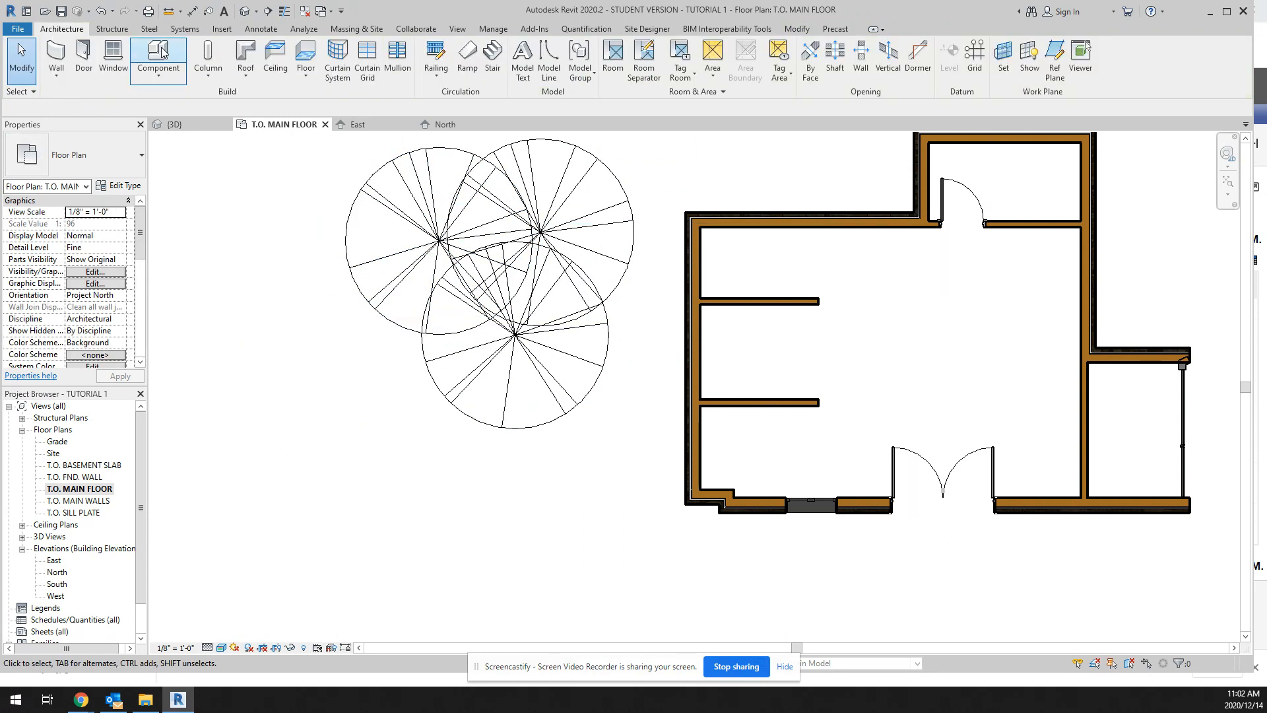
{"action": "left_click", "coordinate": [141, 154]}
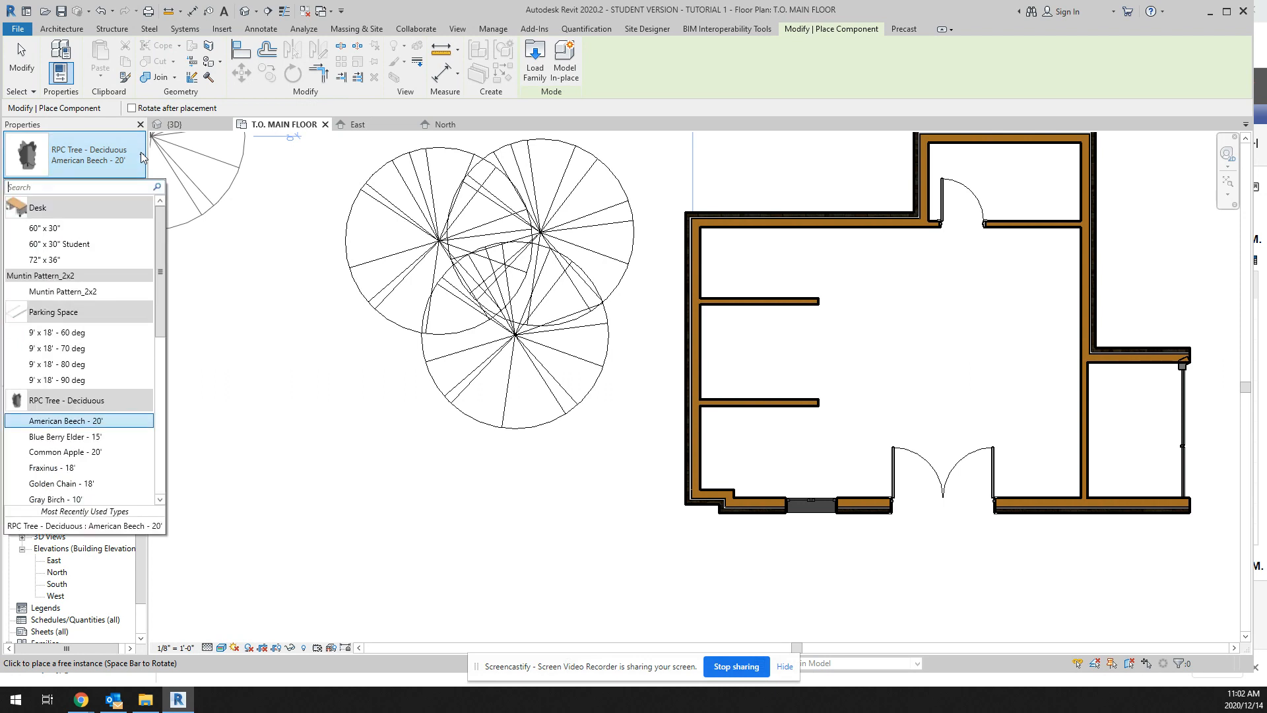
{"action": "left_click", "coordinate": [535, 59]}
{"action": "left_click", "coordinate": [761, 207]}
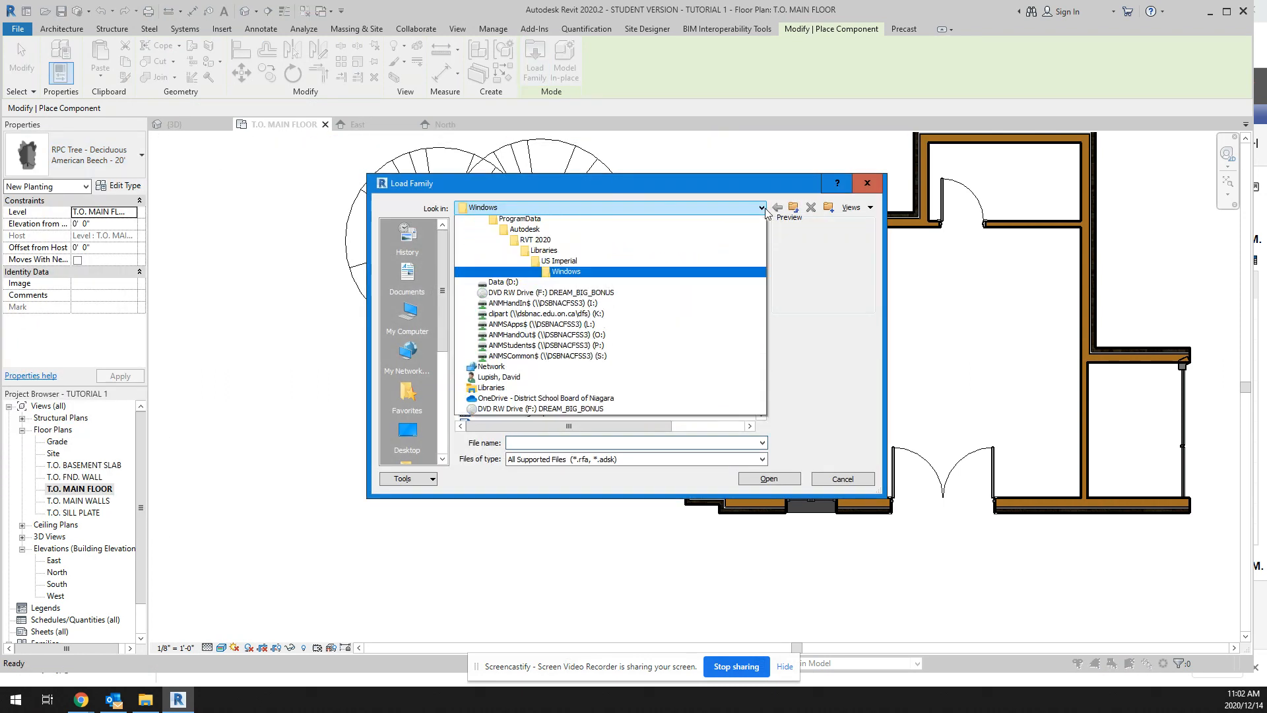
{"action": "left_click", "coordinate": [566, 284]}
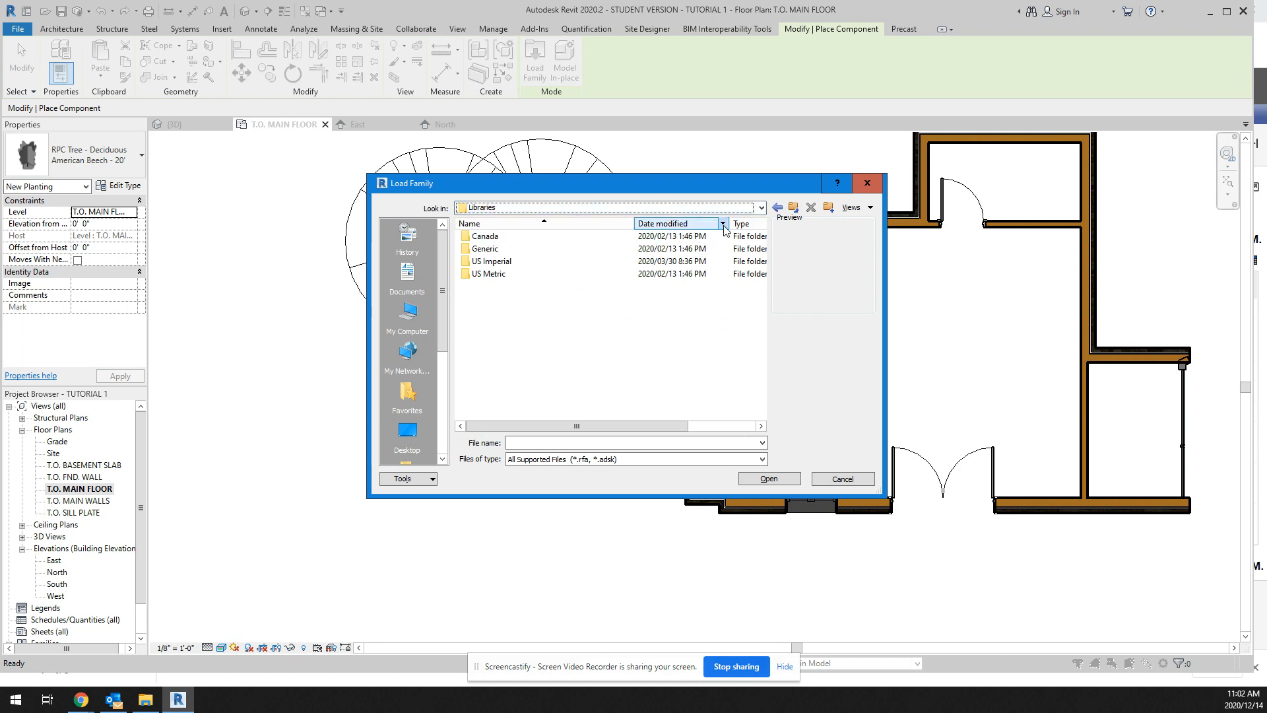
{"action": "double_click", "coordinate": [504, 262]}
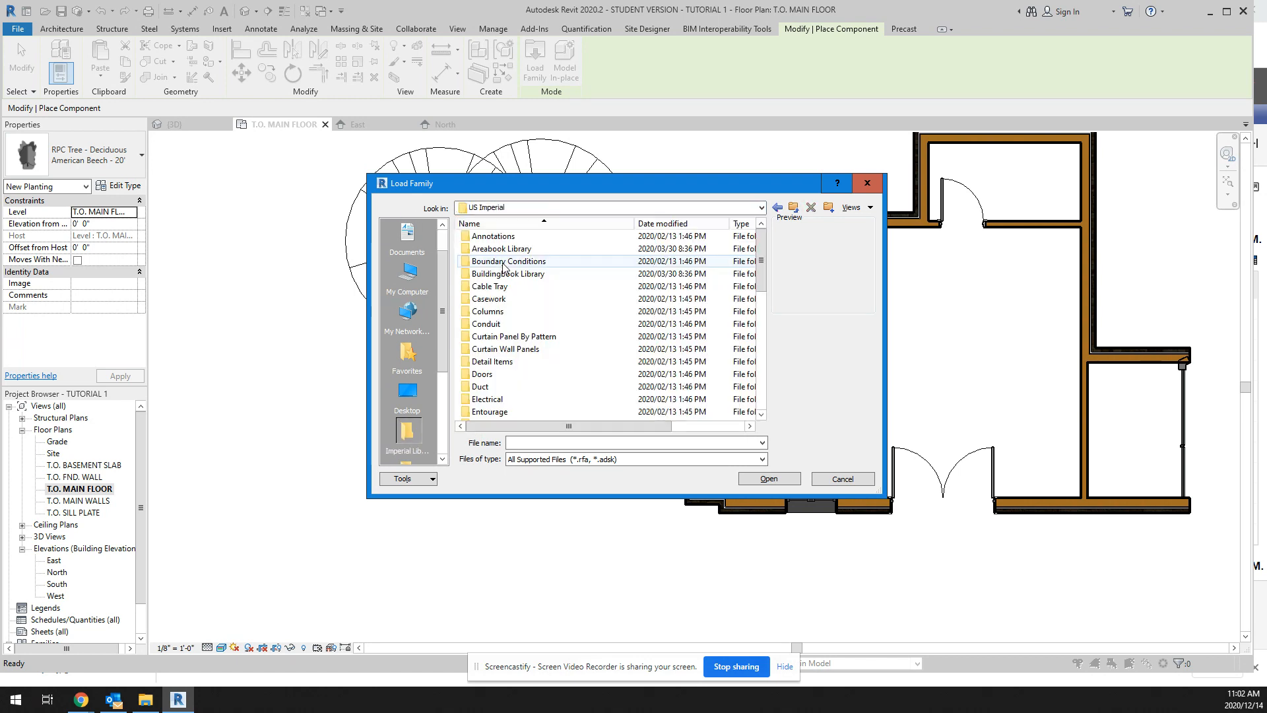
{"action": "scroll", "coordinate": [764, 273], "scroll_direction": "down", "scroll_amount": 2}
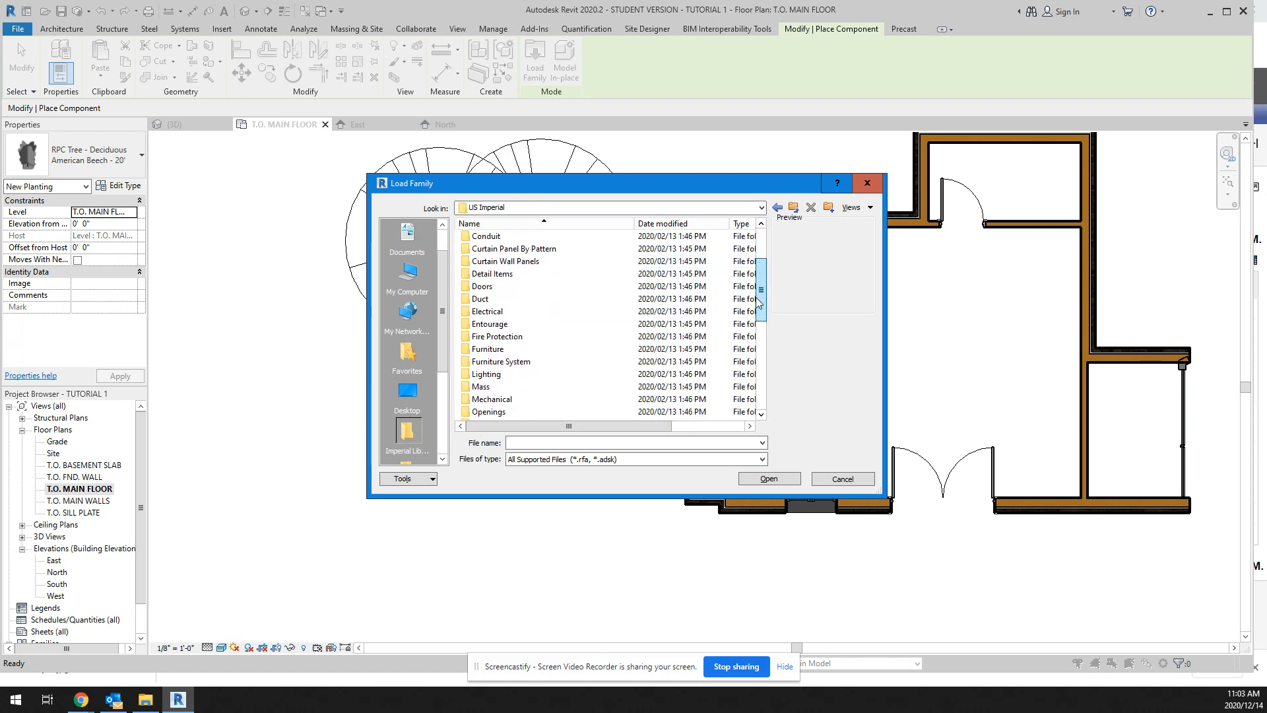
{"action": "double_click", "coordinate": [480, 348]}
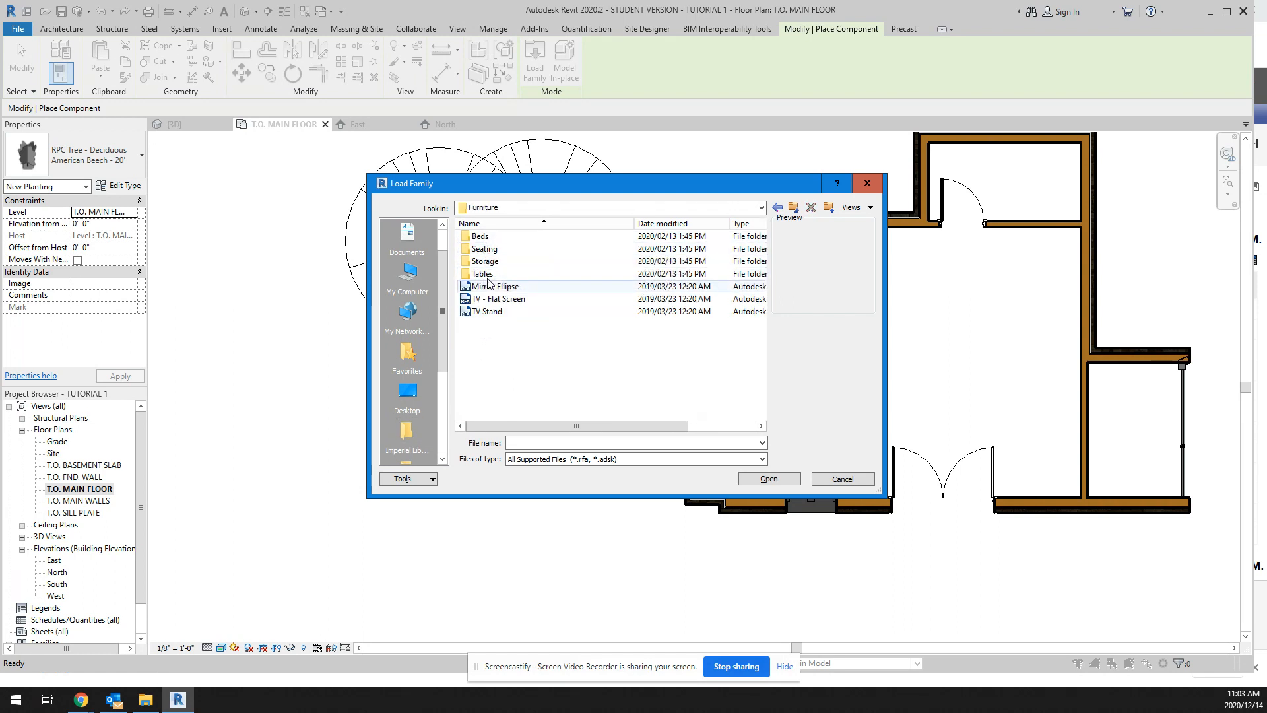
{"action": "double_click", "coordinate": [484, 236]}
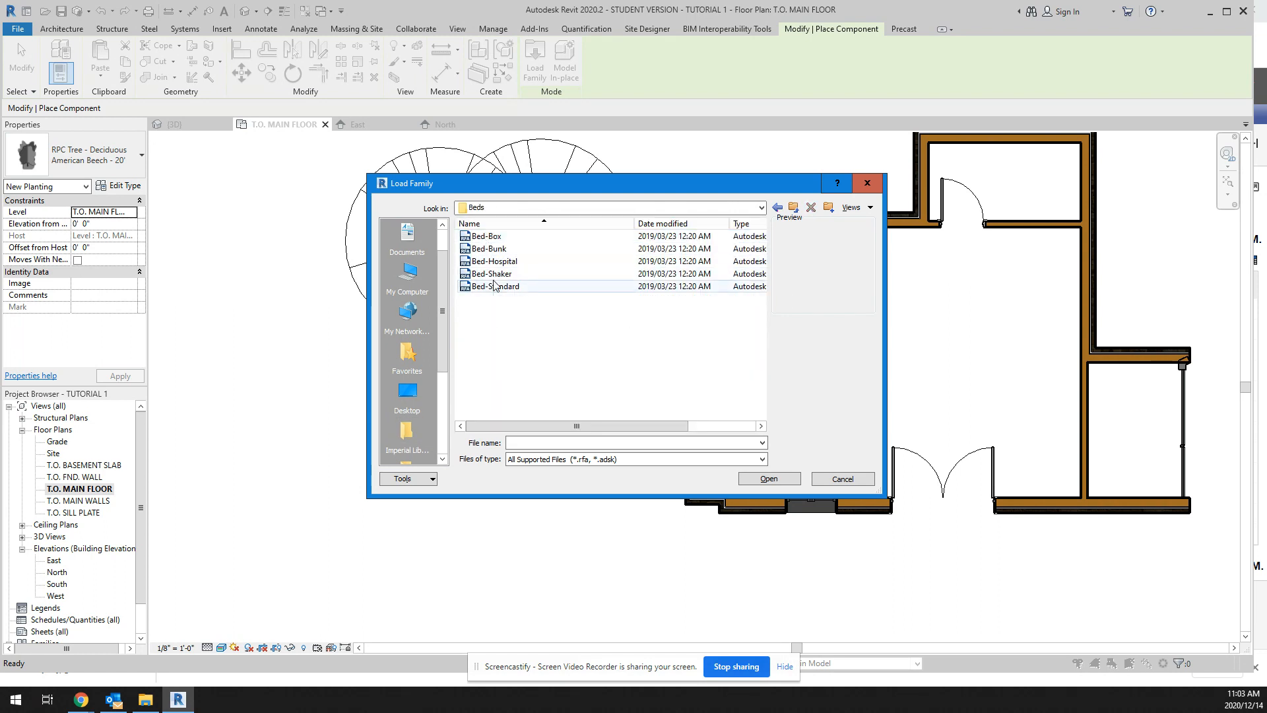
{"action": "left_click", "coordinate": [499, 275]}
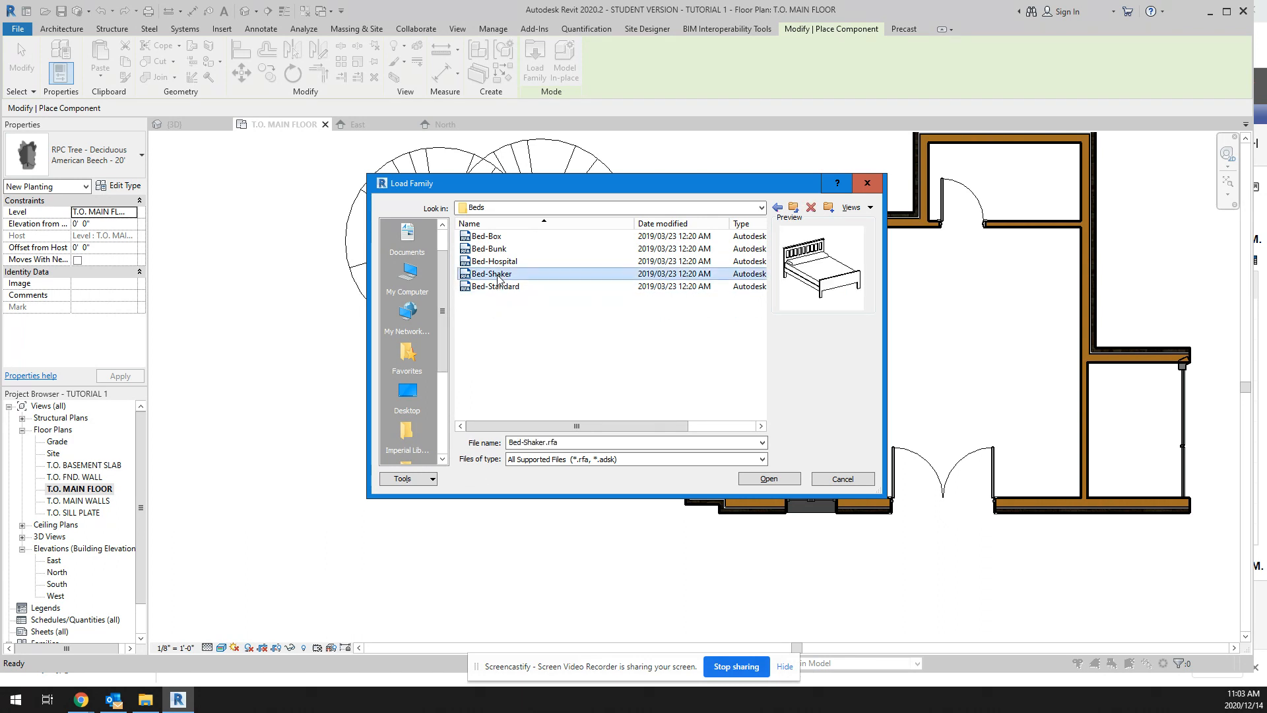
{"action": "double_click", "coordinate": [498, 274]}
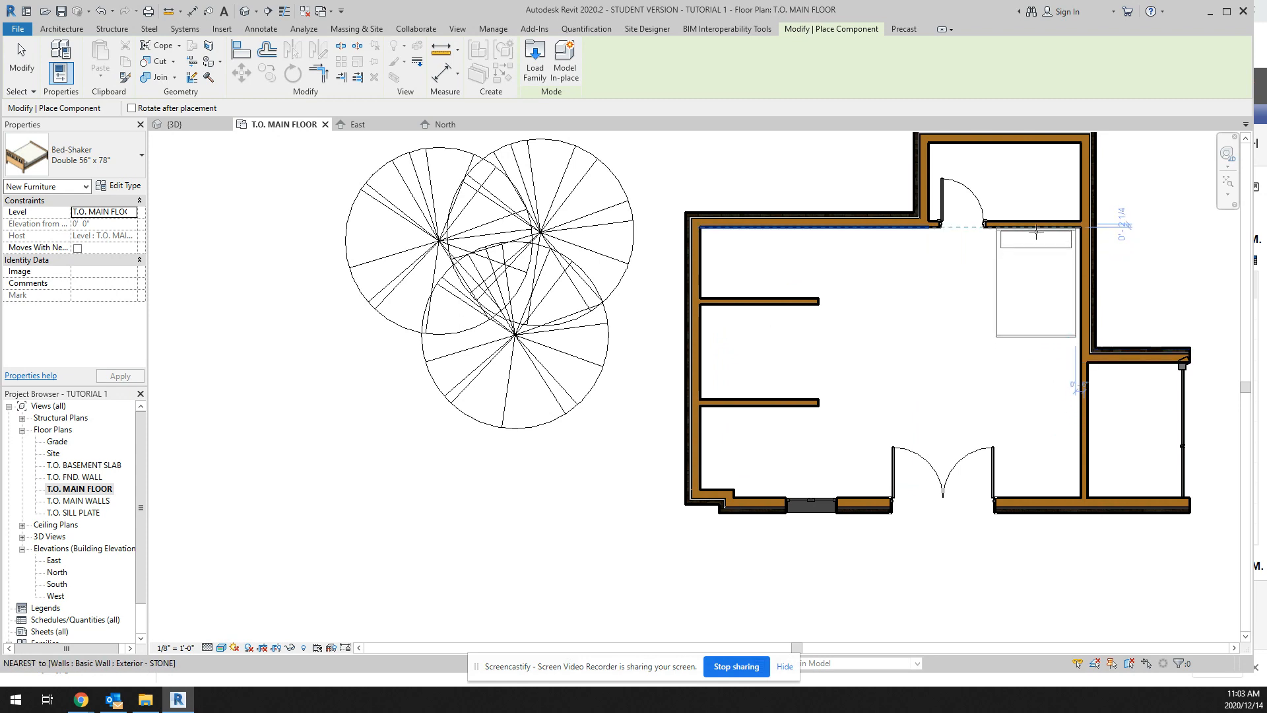
Step: Place one Bed-Shaker Double 56" x 78" in the northeast corner of the main room, with its head against the north partition
{"action": "left_click", "coordinate": [1037, 231]}
{"action": "right_click", "coordinate": [978, 245]}
{"action": "left_click", "coordinate": [997, 255]}
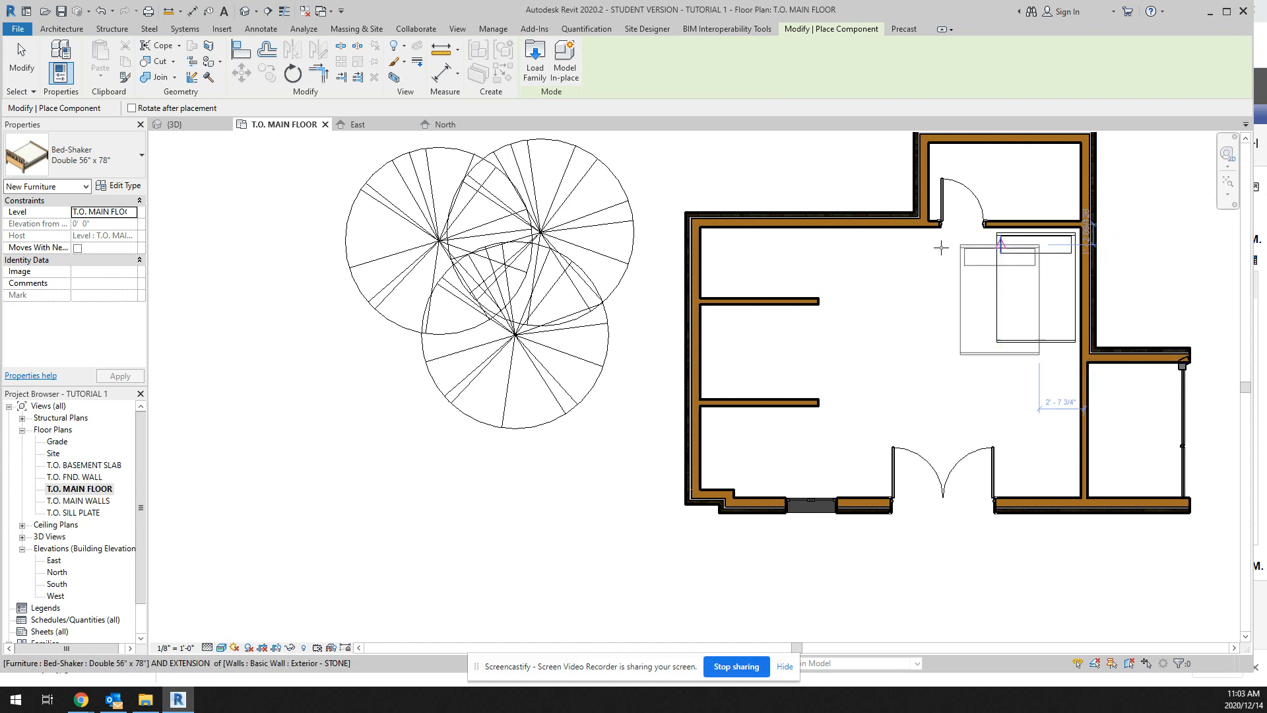
{"action": "right_click", "coordinate": [902, 247]}
{"action": "left_click", "coordinate": [919, 255]}
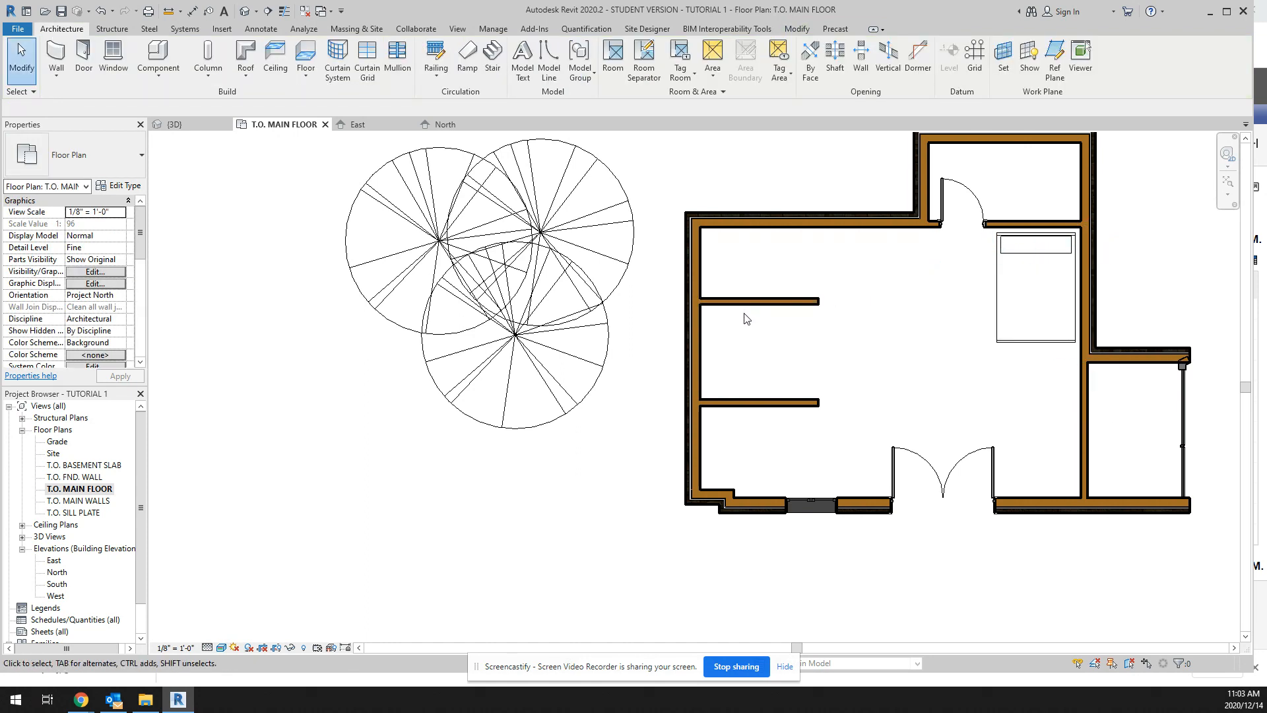
{"action": "left_click", "coordinate": [159, 54]}
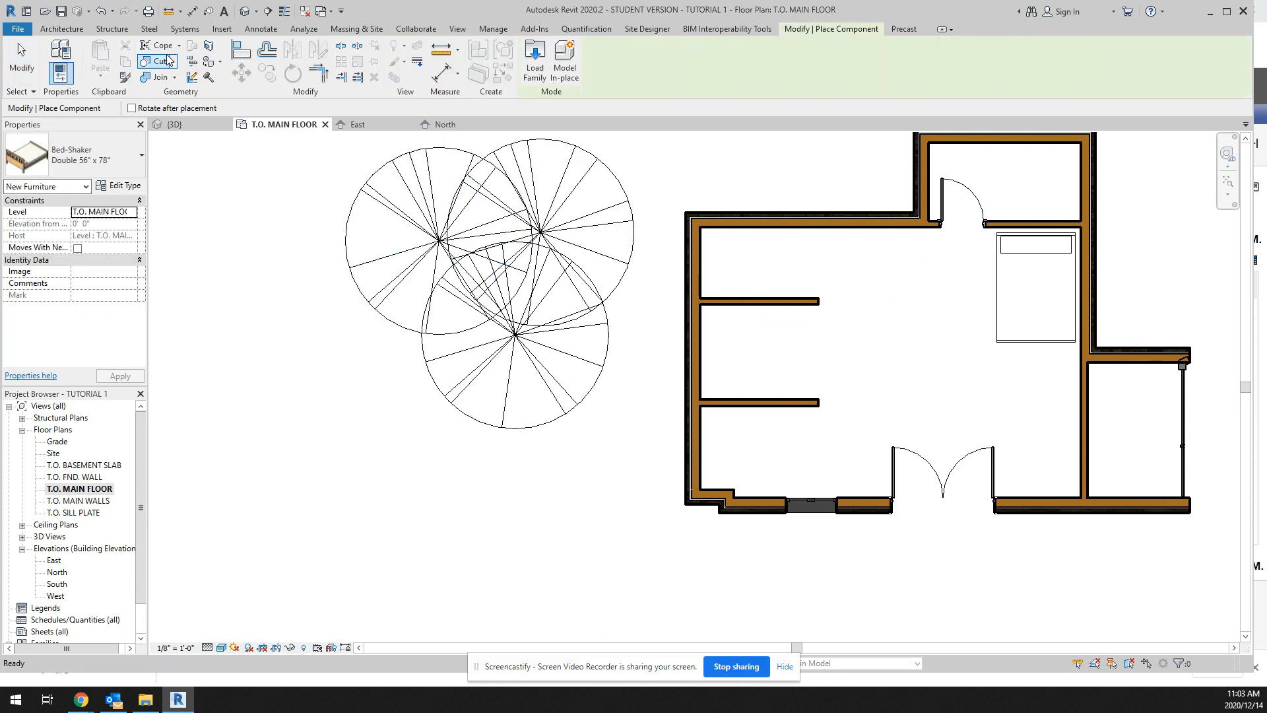
{"action": "left_click", "coordinate": [140, 155]}
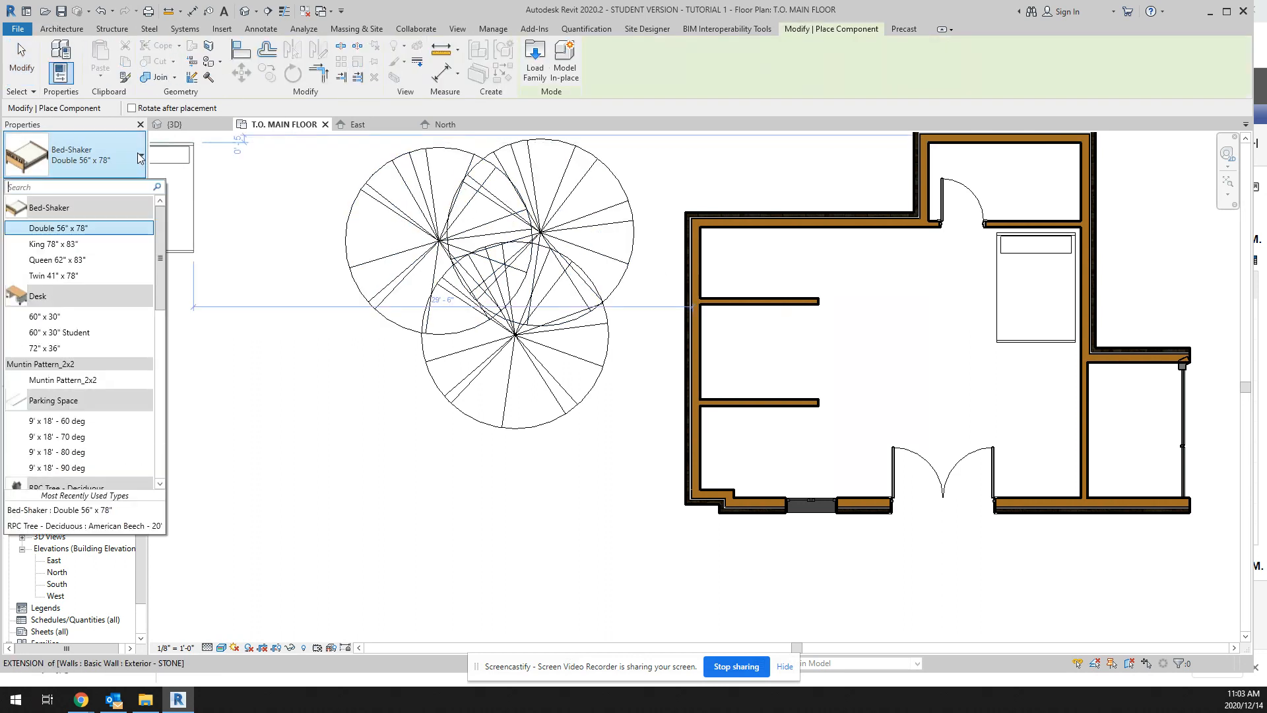
{"action": "left_click", "coordinate": [78, 227]}
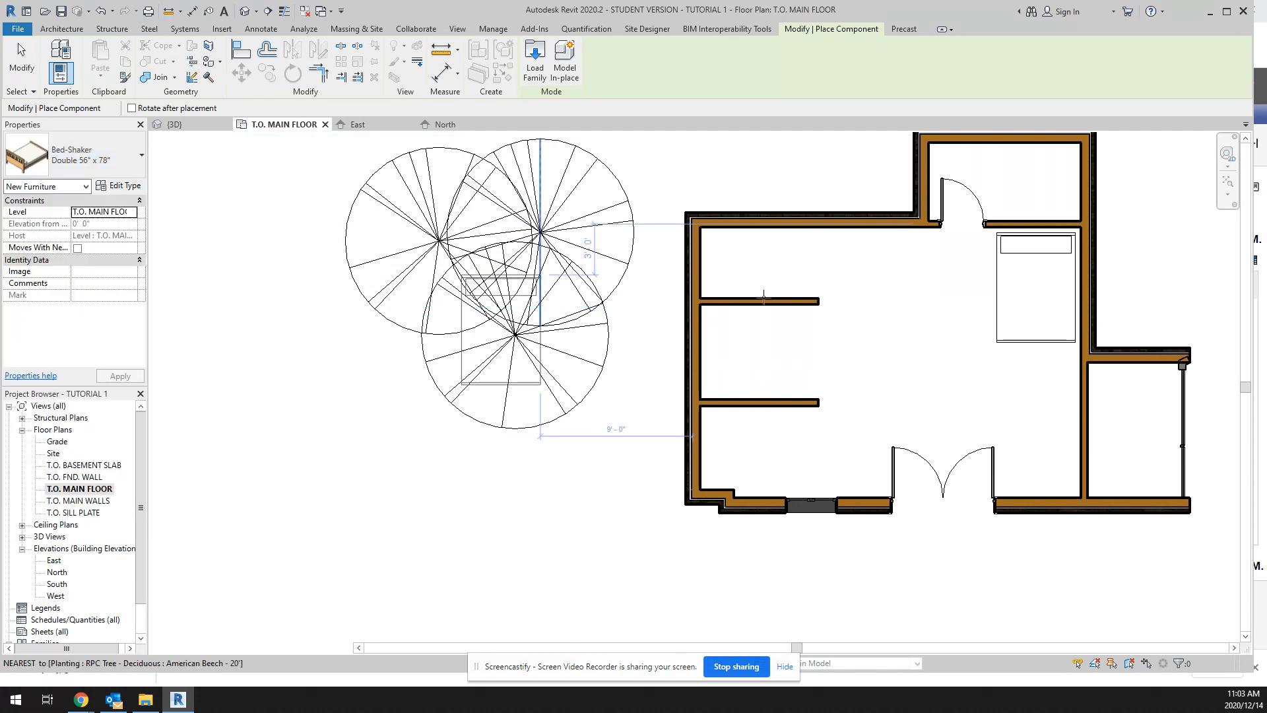
{"action": "key", "text": "Escape"}
Step: Change the placed bed to the Bed-Shaker King 78" x 83" type
{"action": "left_click", "coordinate": [1000, 273]}
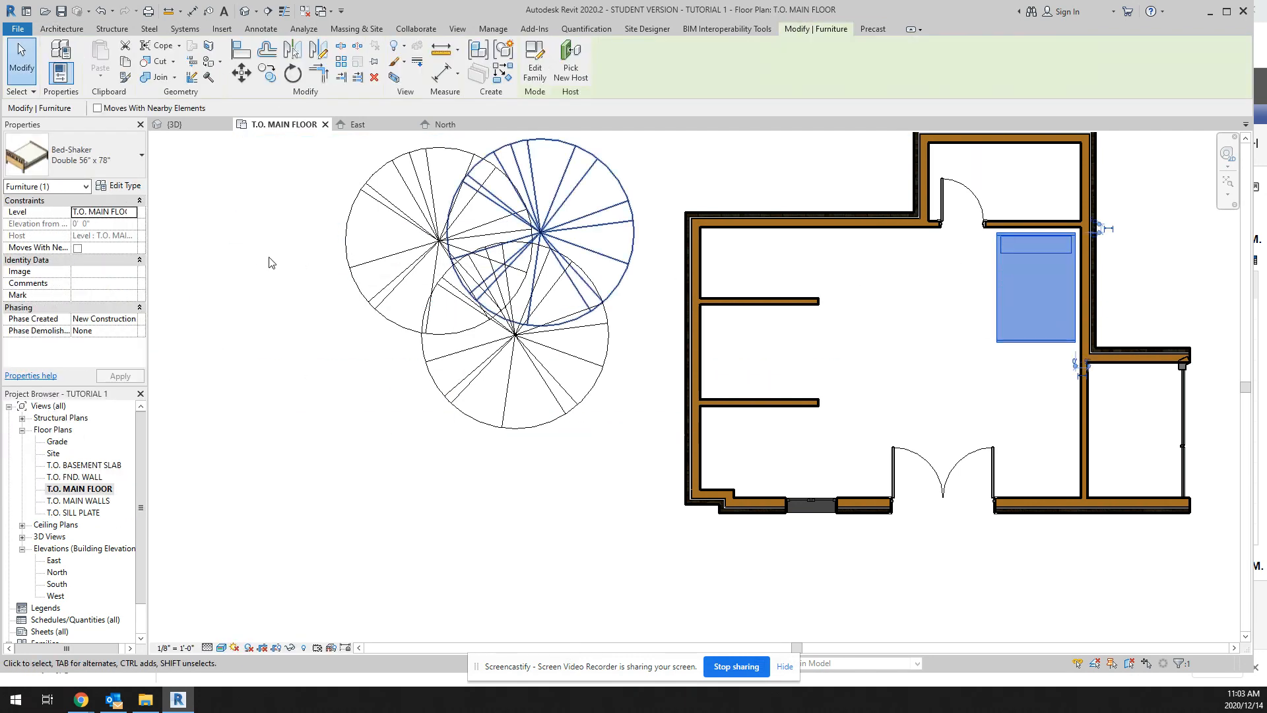
{"action": "left_click", "coordinate": [141, 159]}
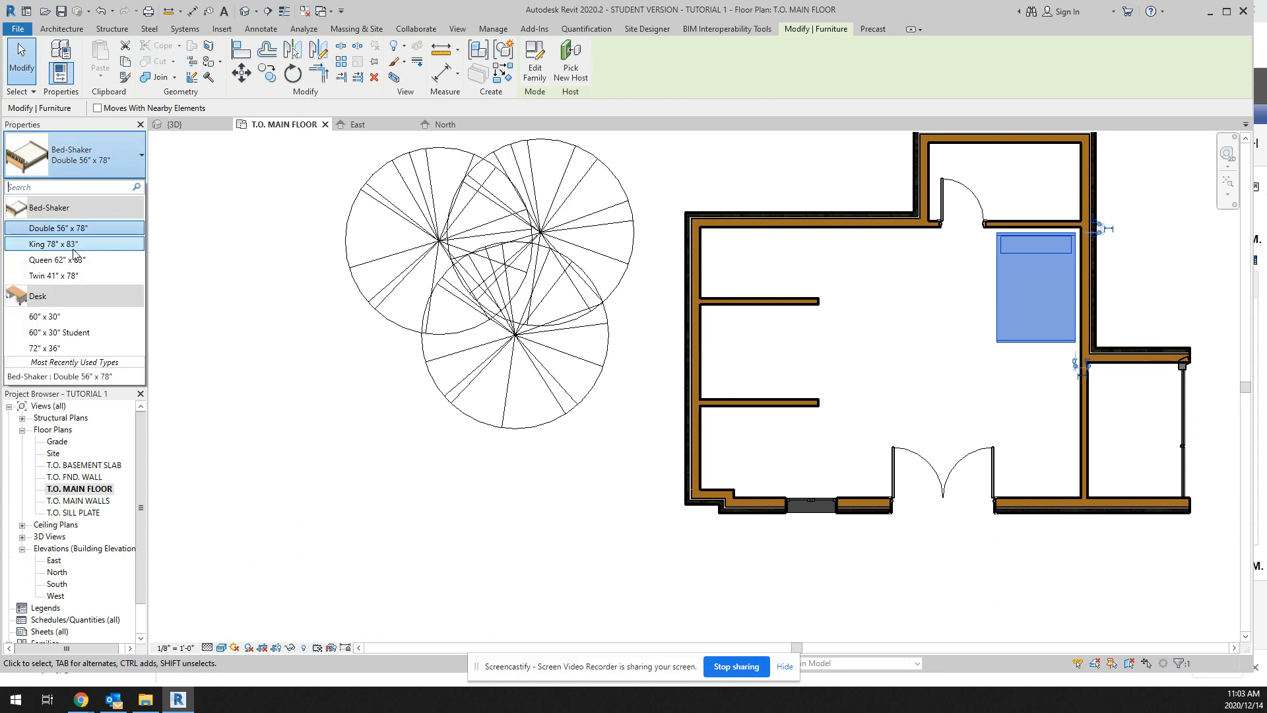
{"action": "left_click", "coordinate": [74, 244]}
{"action": "left_click", "coordinate": [865, 411]}
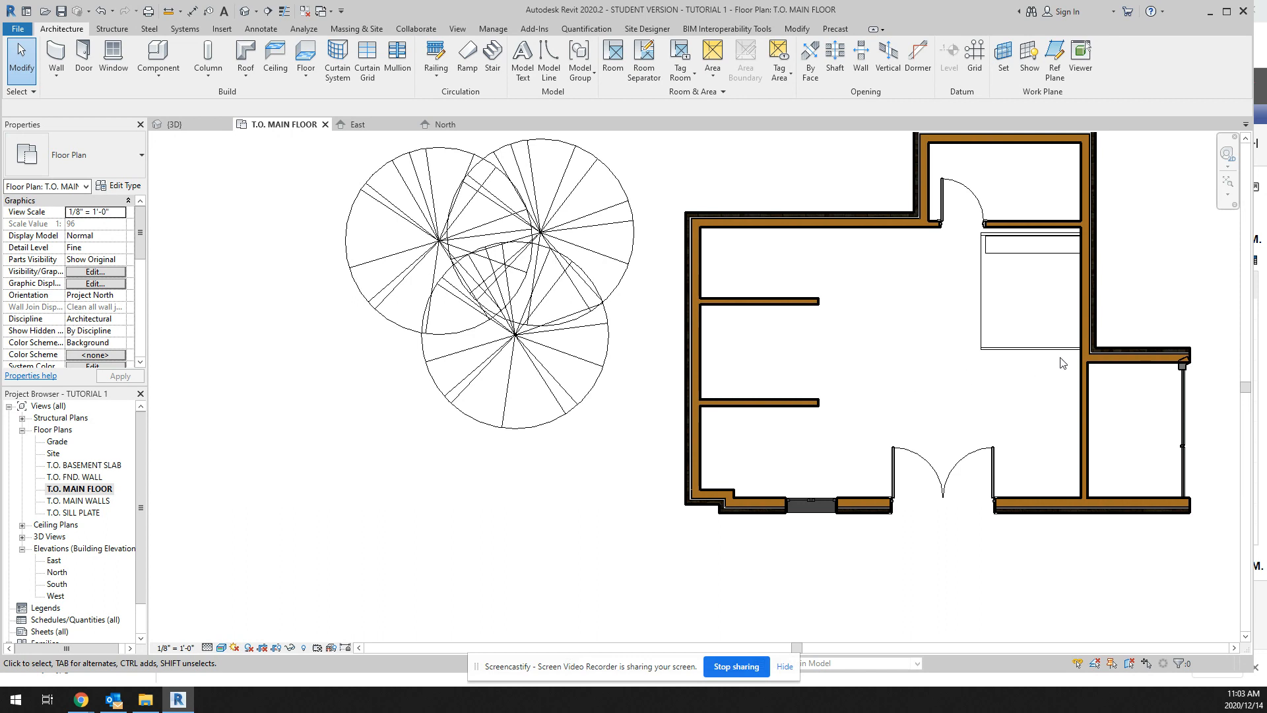
Step: Move the king bed slightly west so it stands clear of the east wall
{"action": "left_click", "coordinate": [1026, 254]}
{"action": "left_click_drag", "start_coordinate": [1020, 254], "coordinate": [1006, 260]}
{"action": "left_click", "coordinate": [996, 386]}
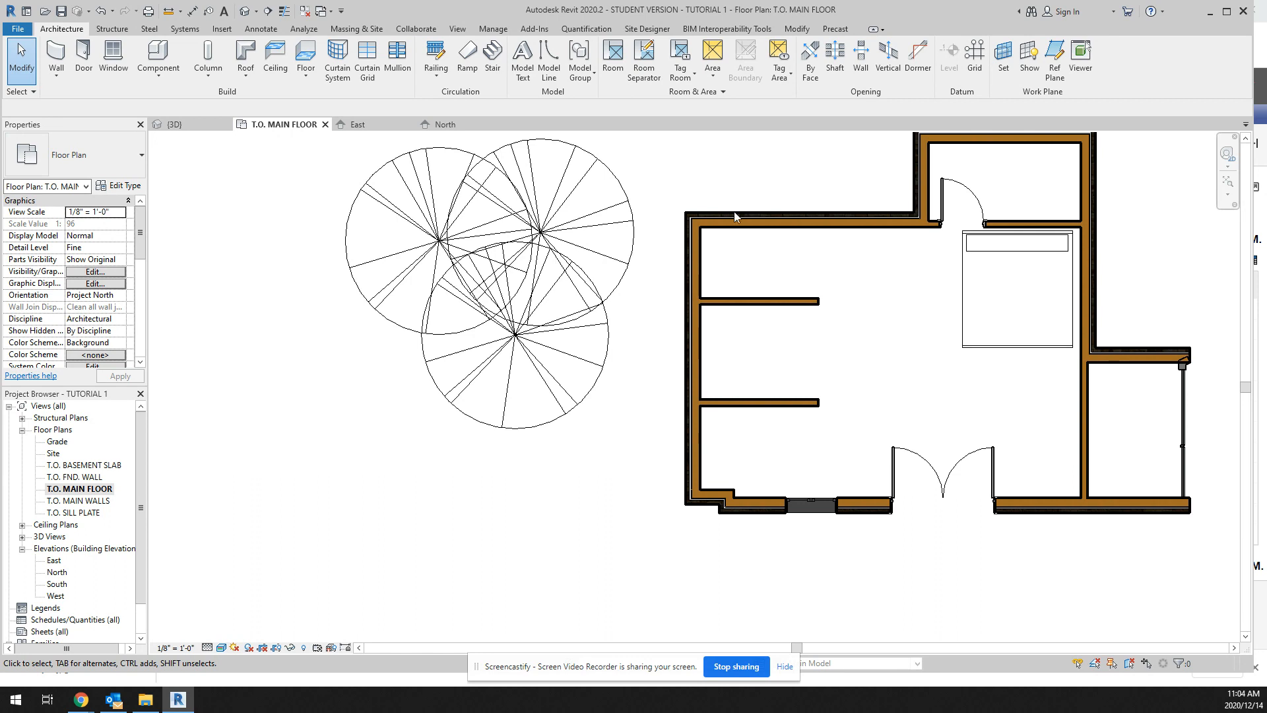
Step: Examine the house, the trees and the curtain wall in the 3D view from different angles
{"action": "left_click", "coordinate": [246, 11]}
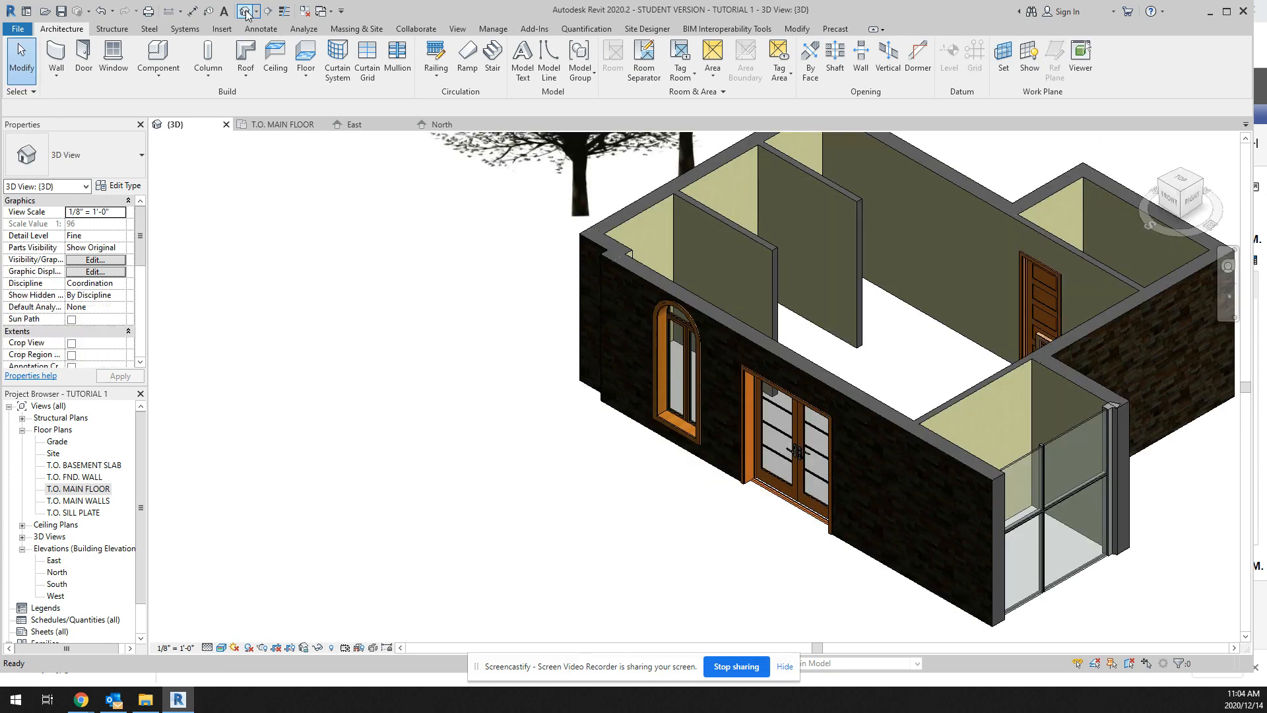
{"action": "scroll", "coordinate": [481, 305], "scroll_direction": "down", "scroll_amount": 3}
{"action": "scroll", "coordinate": [502, 320], "scroll_direction": "down", "scroll_amount": 3}
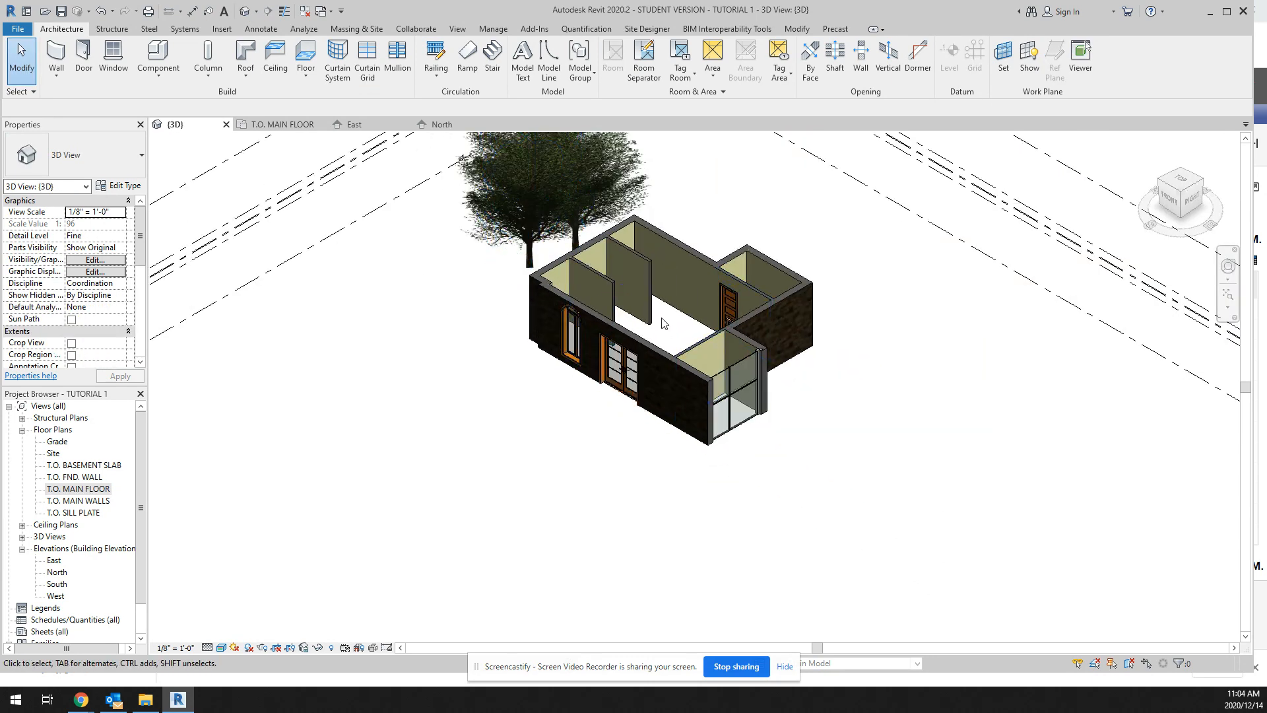
{"action": "scroll", "coordinate": [654, 324], "scroll_direction": "up", "scroll_amount": 4}
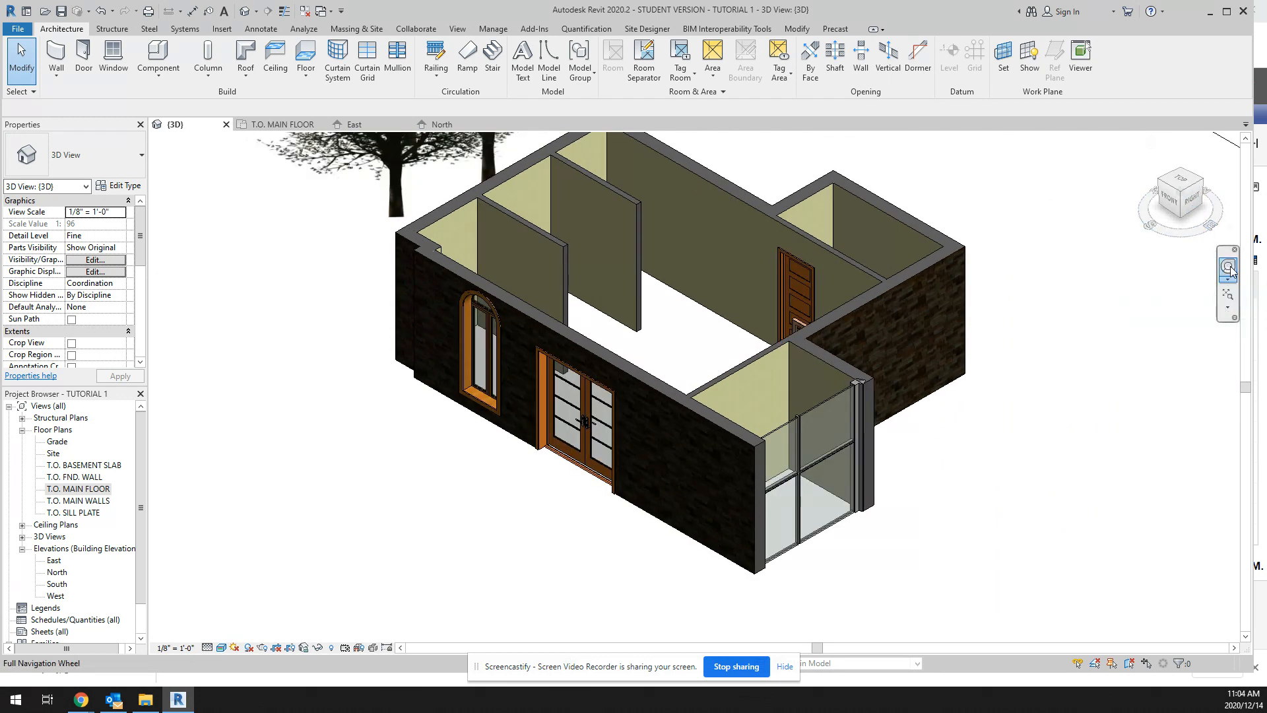
{"action": "left_click", "coordinate": [1229, 267]}
{"action": "left_click_drag", "start_coordinate": [693, 316], "coordinate": [769, 323]}
{"action": "left_click_drag", "start_coordinate": [738, 325], "coordinate": [800, 269]}
{"action": "right_click", "coordinate": [852, 263]}
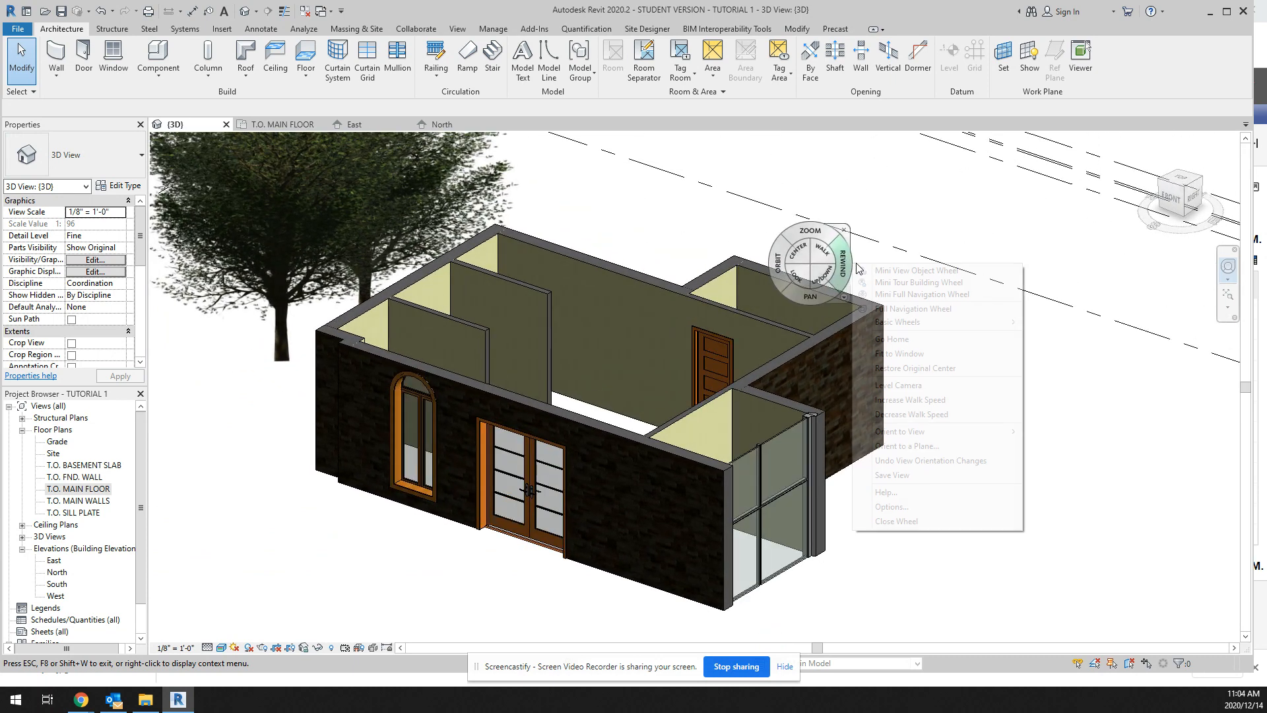
{"action": "left_click", "coordinate": [843, 235]}
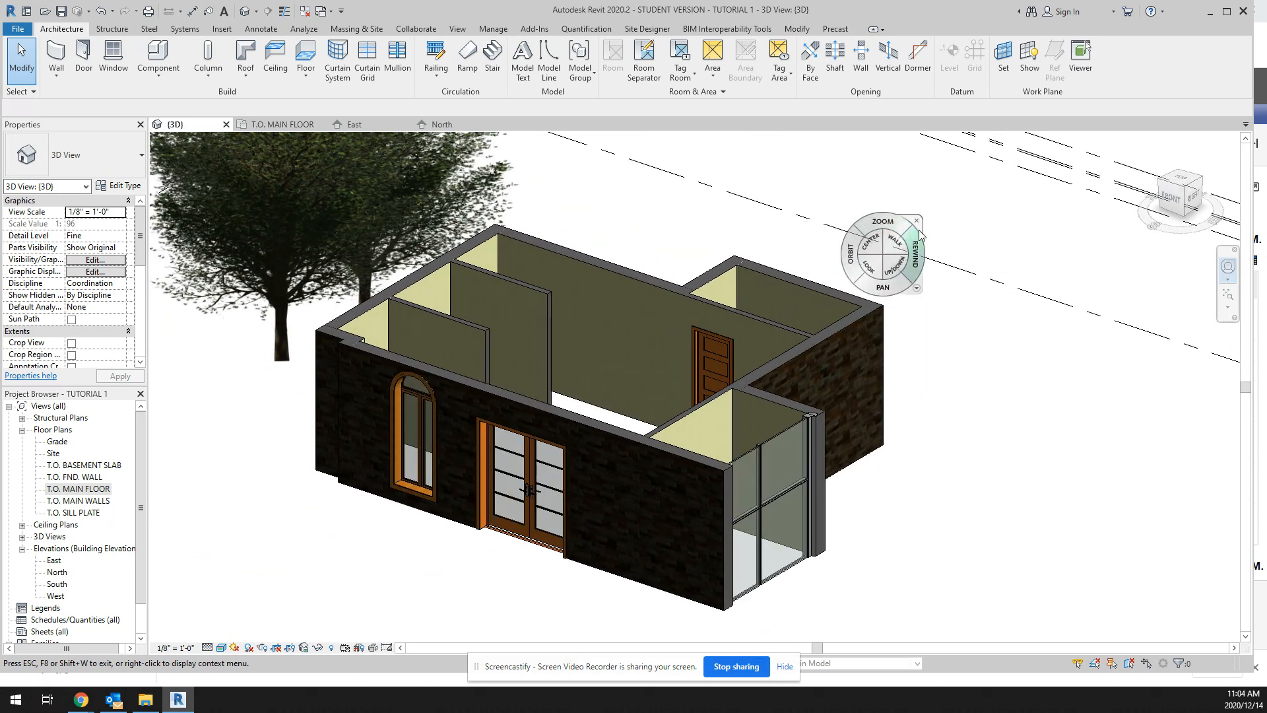
Step: Show the 3D view from the top in the Hidden Line visual style at the Coarse detail level
{"action": "left_click", "coordinate": [917, 222]}
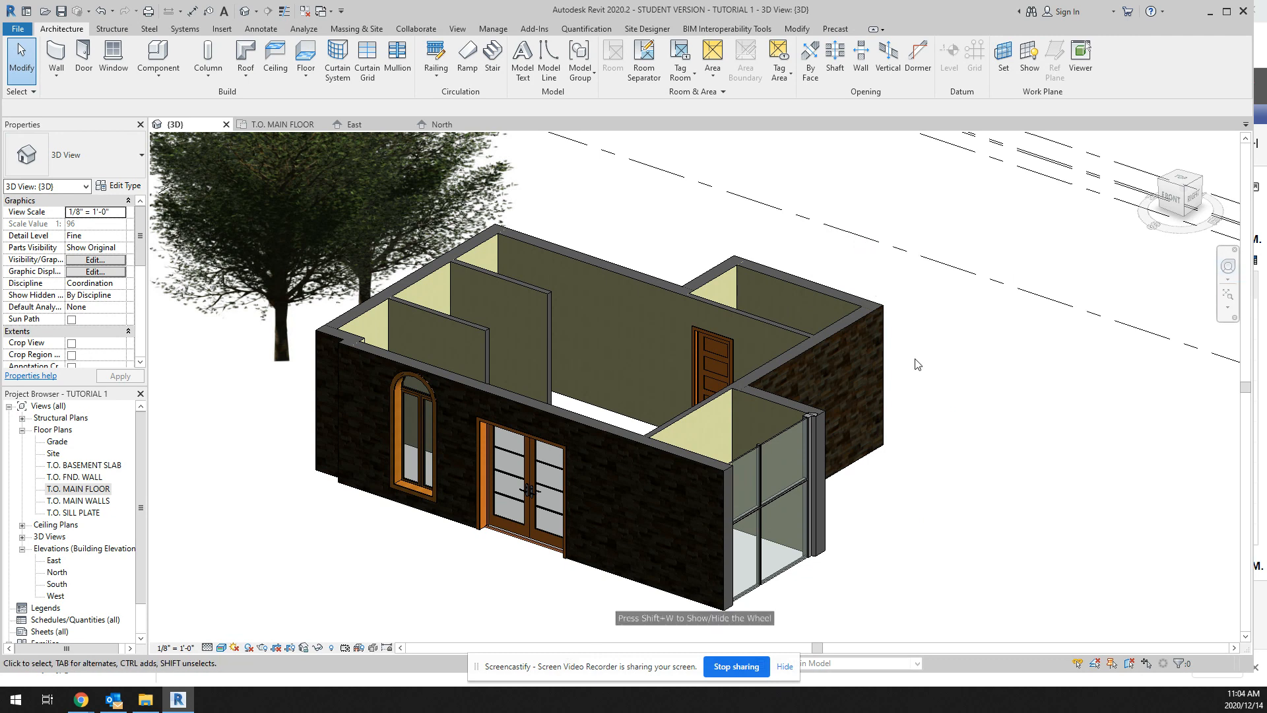
{"action": "left_click_drag", "start_coordinate": [1181, 176], "coordinate": [1182, 181]}
{"action": "left_click", "coordinate": [1182, 181]}
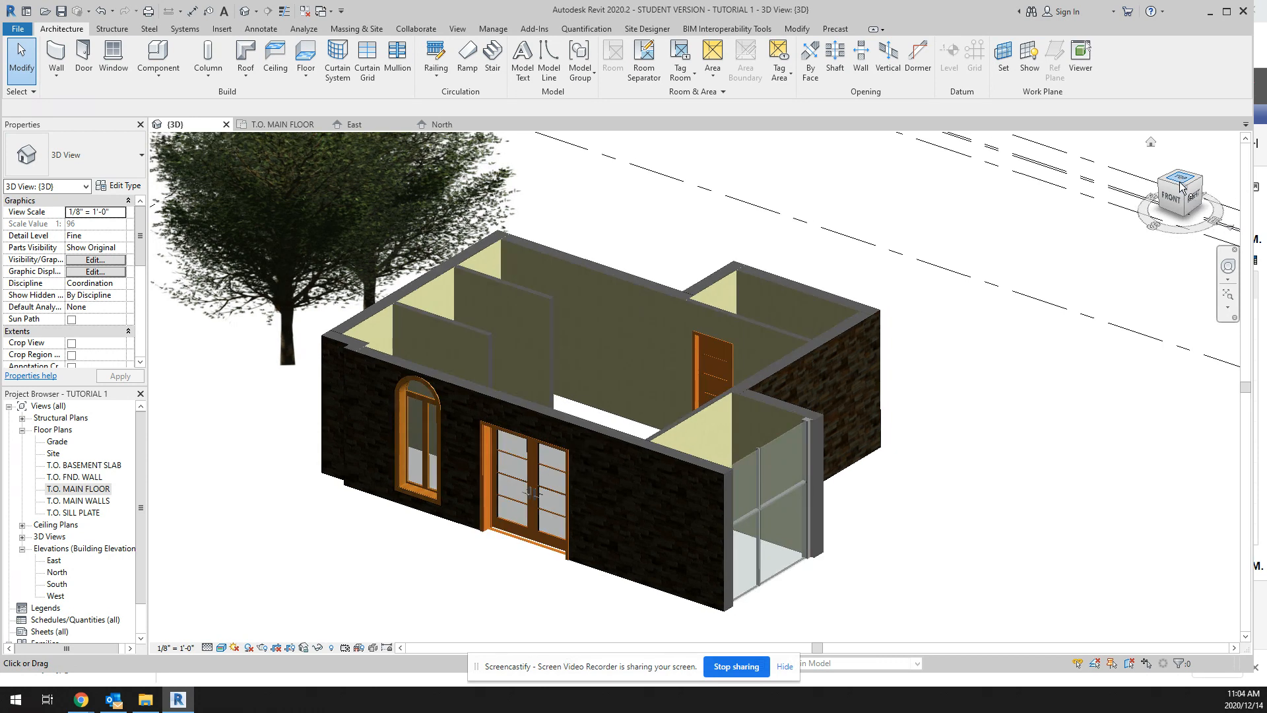
{"action": "scroll", "coordinate": [641, 333], "scroll_direction": "up", "scroll_amount": 8}
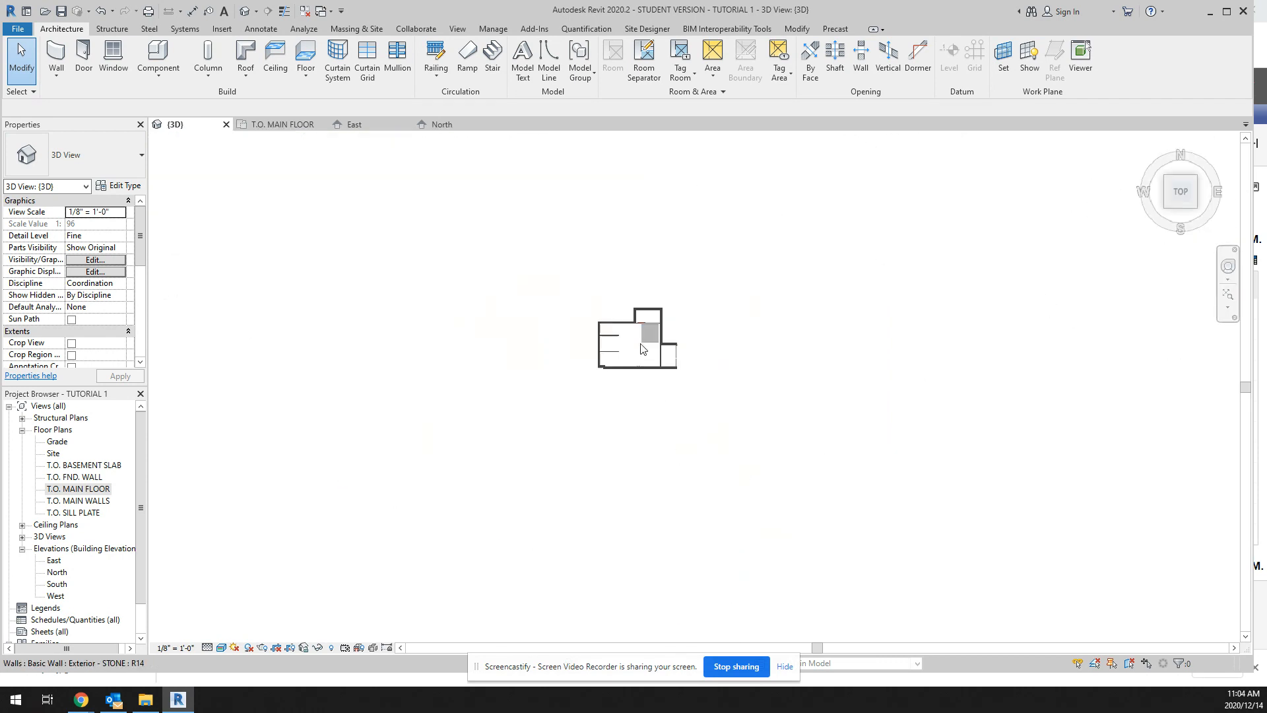
{"action": "scroll", "coordinate": [623, 323], "scroll_direction": "up", "scroll_amount": 2}
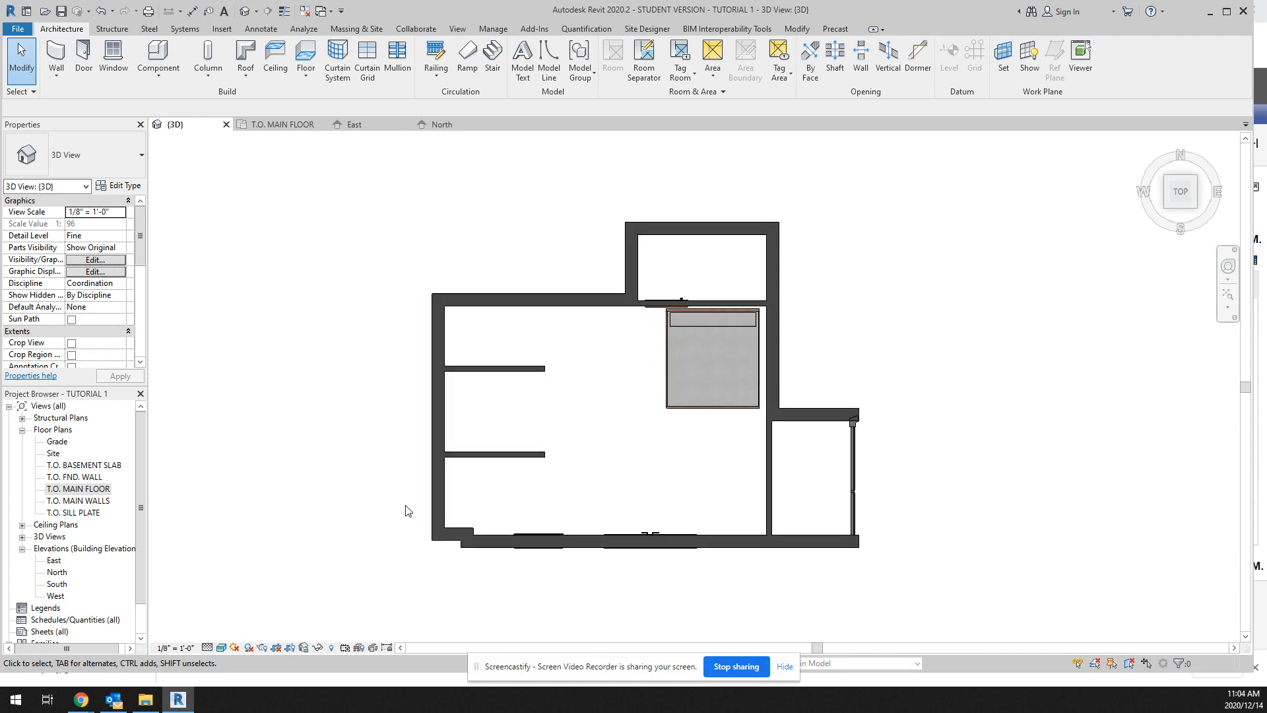
{"action": "left_click", "coordinate": [222, 648]}
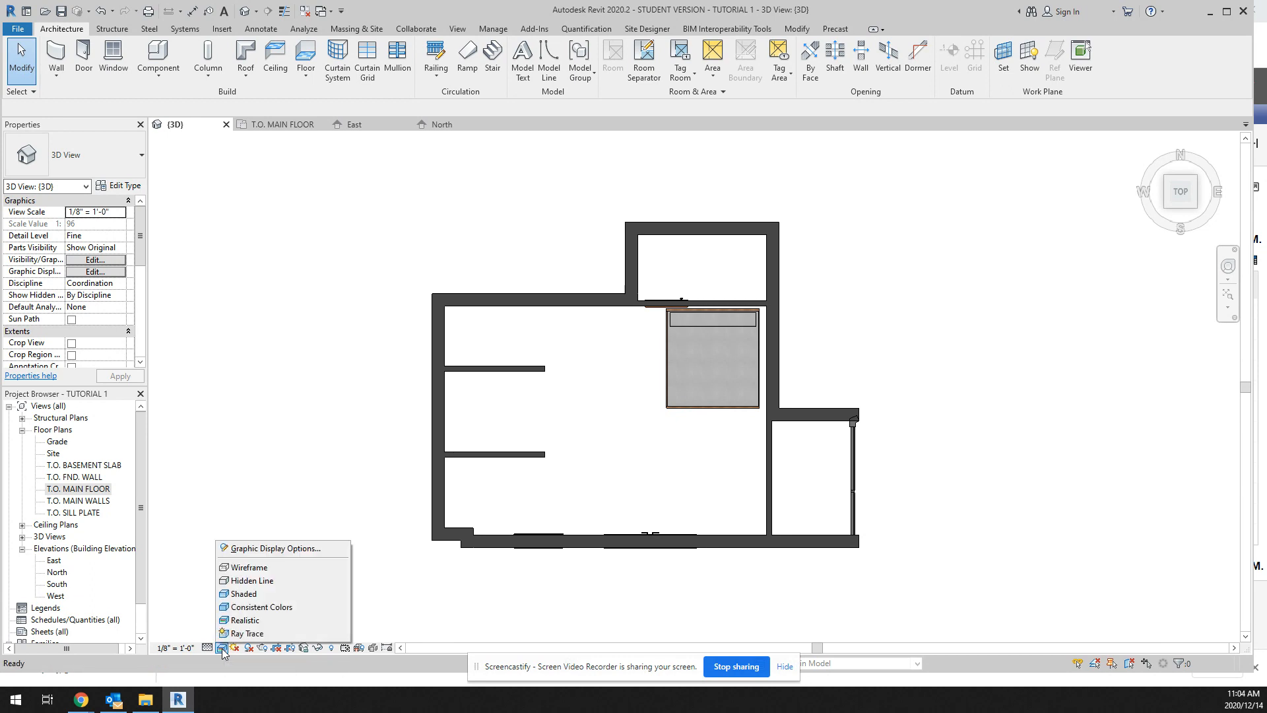
{"action": "left_click", "coordinate": [255, 582]}
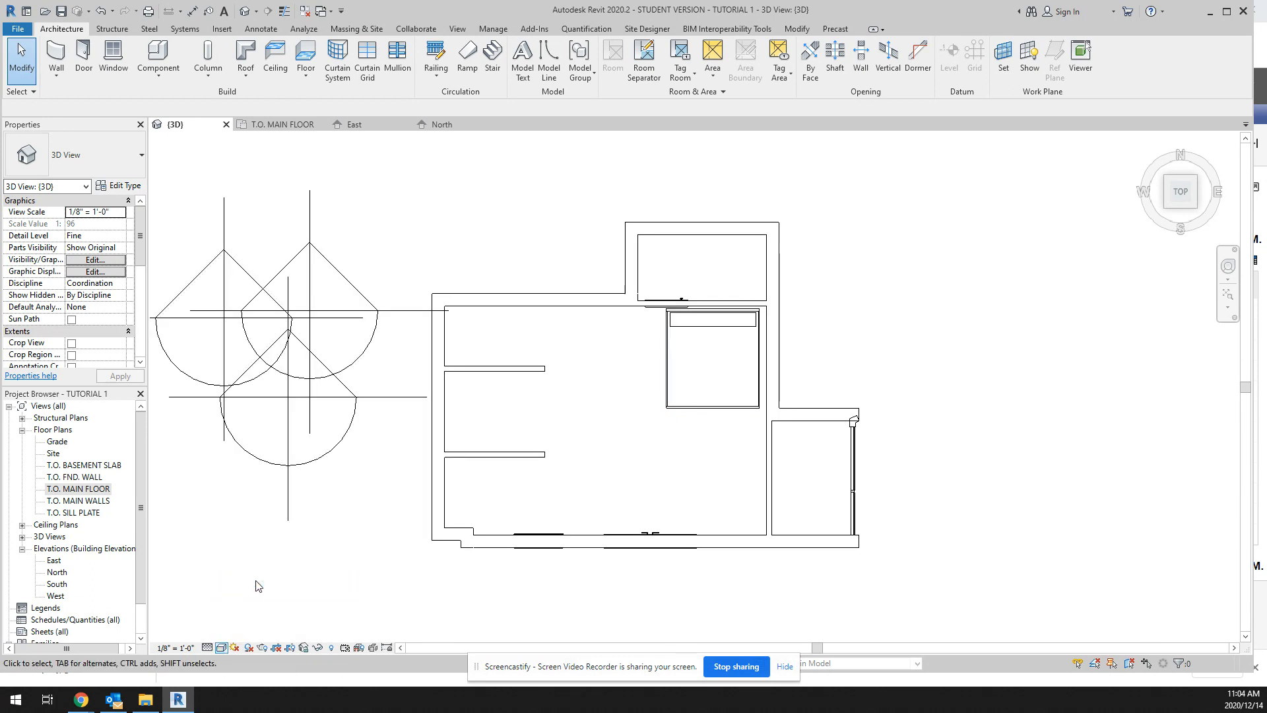
{"action": "left_click", "coordinate": [208, 648]}
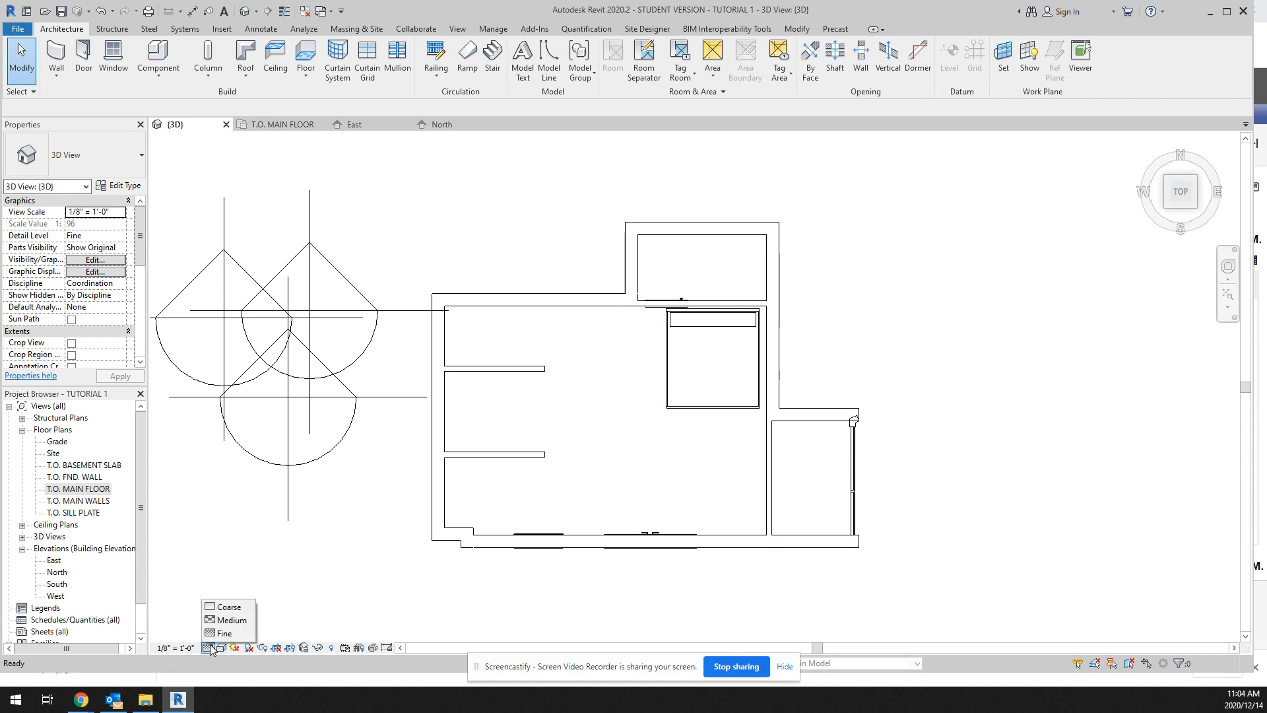
{"action": "left_click", "coordinate": [228, 607]}
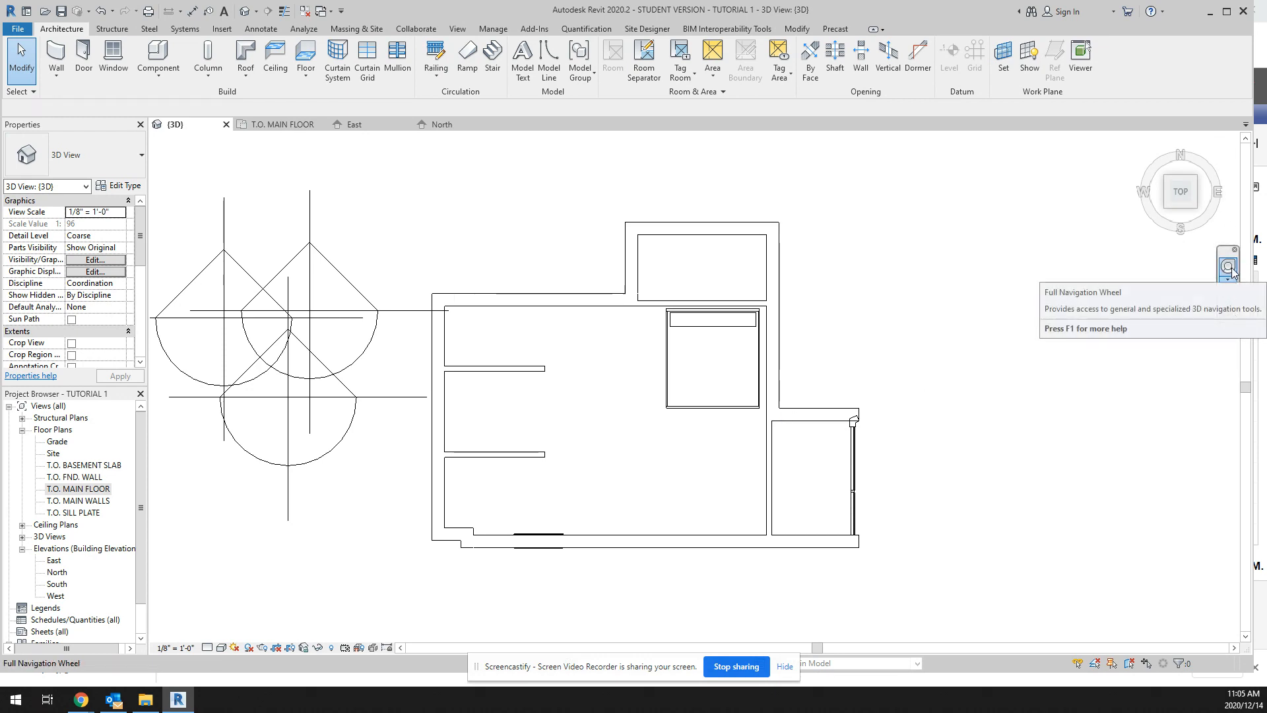
Step: Examine the hidden-line house and trees in the 3D view from the back, the front and other angles
{"action": "left_click", "coordinate": [1169, 186]}
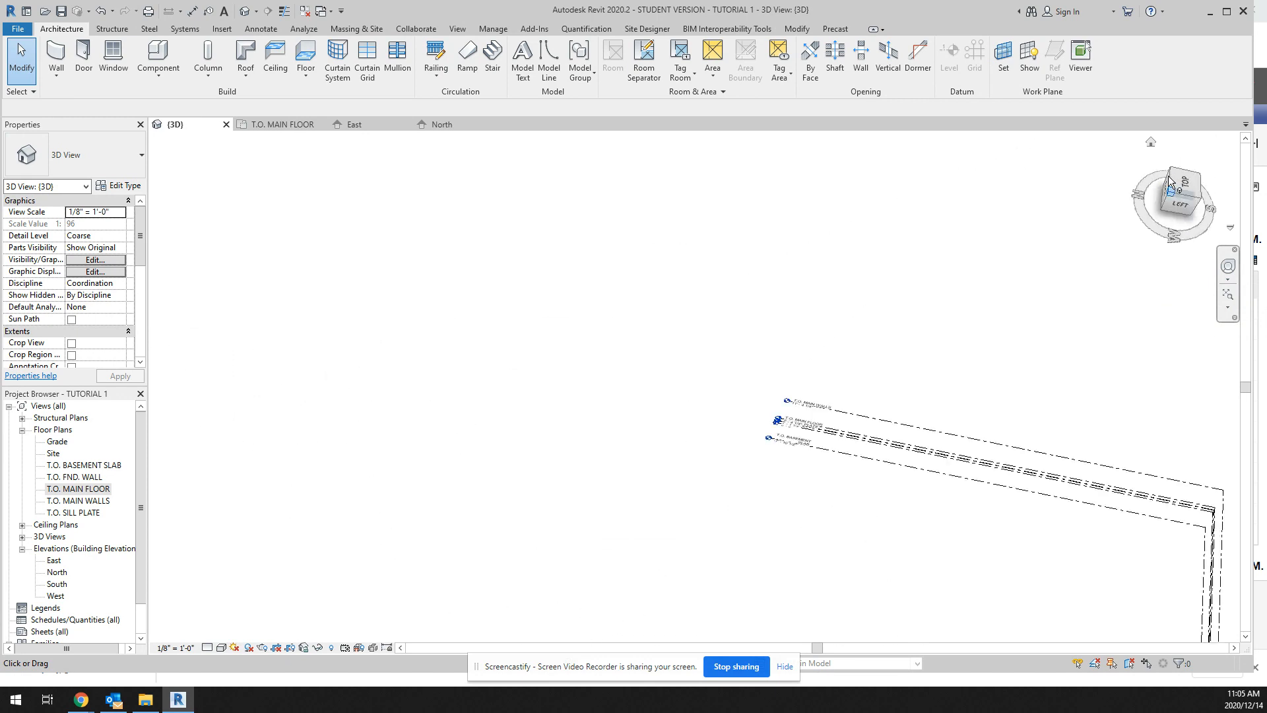
{"action": "scroll", "coordinate": [683, 425], "scroll_direction": "up", "scroll_amount": 5}
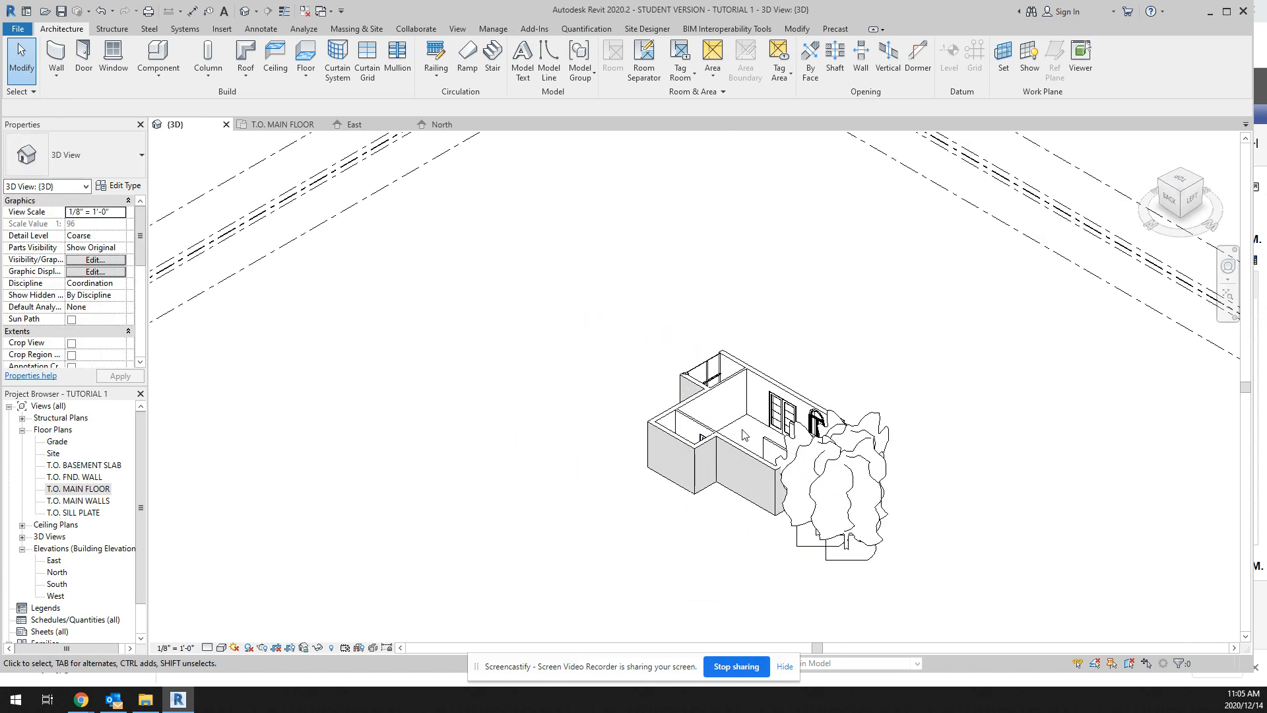
{"action": "scroll", "coordinate": [750, 433], "scroll_direction": "down", "scroll_amount": 1}
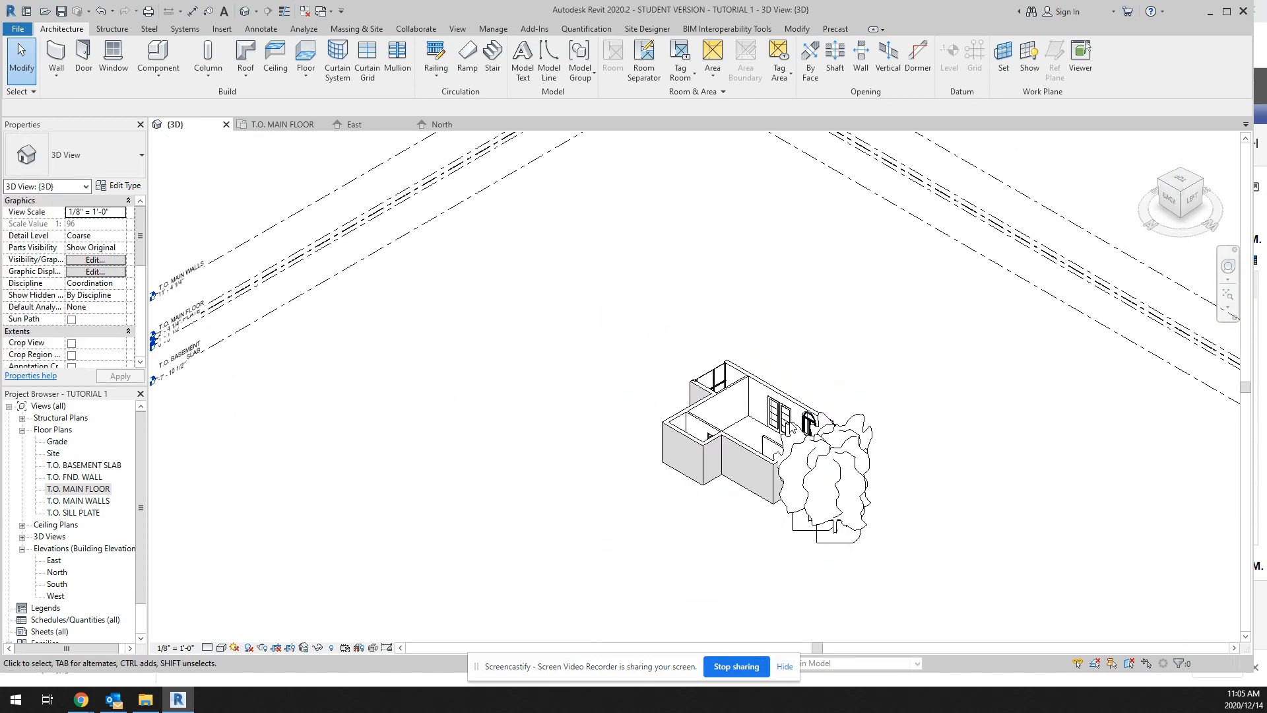
{"action": "left_click", "coordinate": [1163, 210]}
{"action": "scroll", "coordinate": [762, 382], "scroll_direction": "up", "scroll_amount": 5}
{"action": "scroll", "coordinate": [762, 398], "scroll_direction": "down", "scroll_amount": 1}
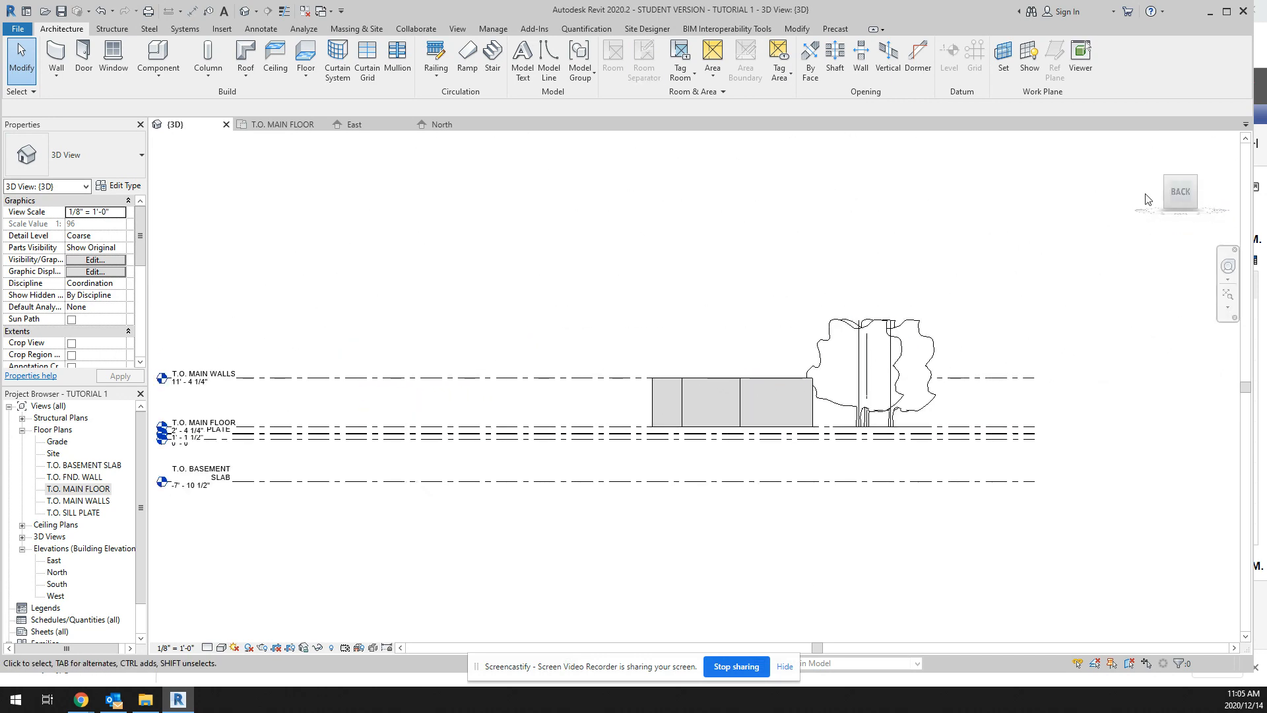
{"action": "left_click", "coordinate": [1195, 178]}
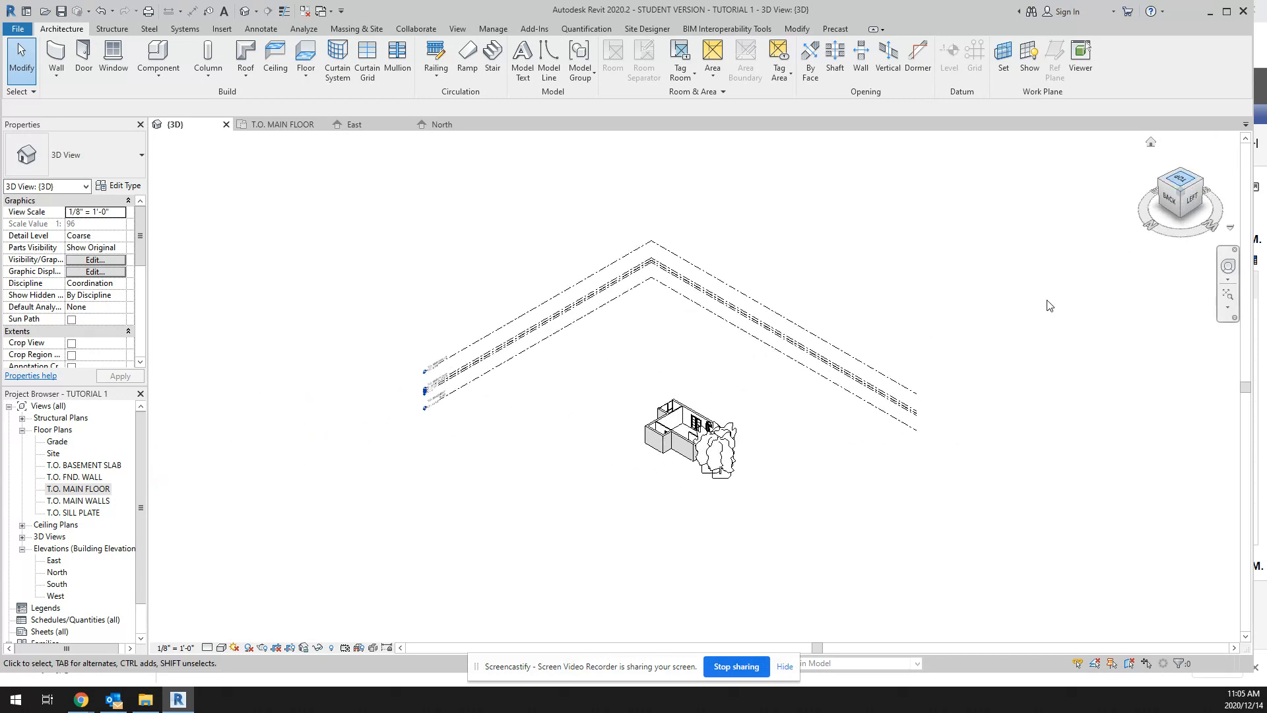
{"action": "left_click", "coordinate": [1228, 267]}
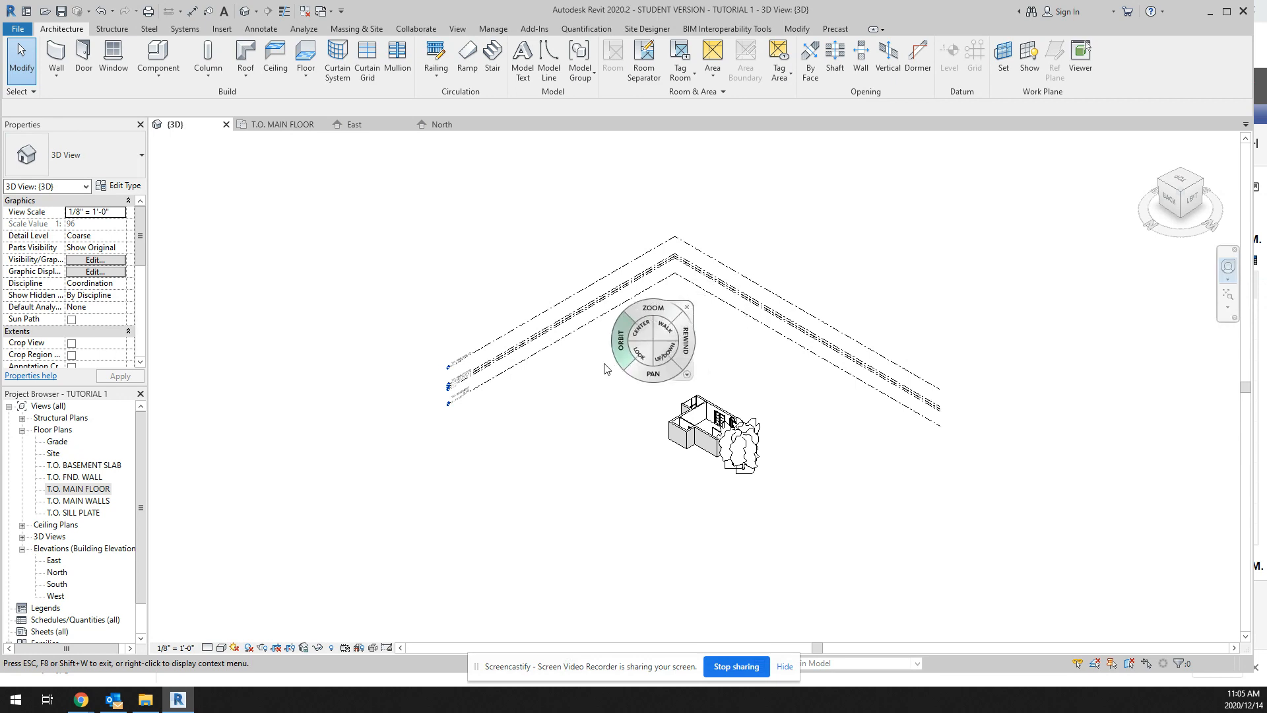
{"action": "left_click_drag", "start_coordinate": [614, 357], "coordinate": [254, 363]}
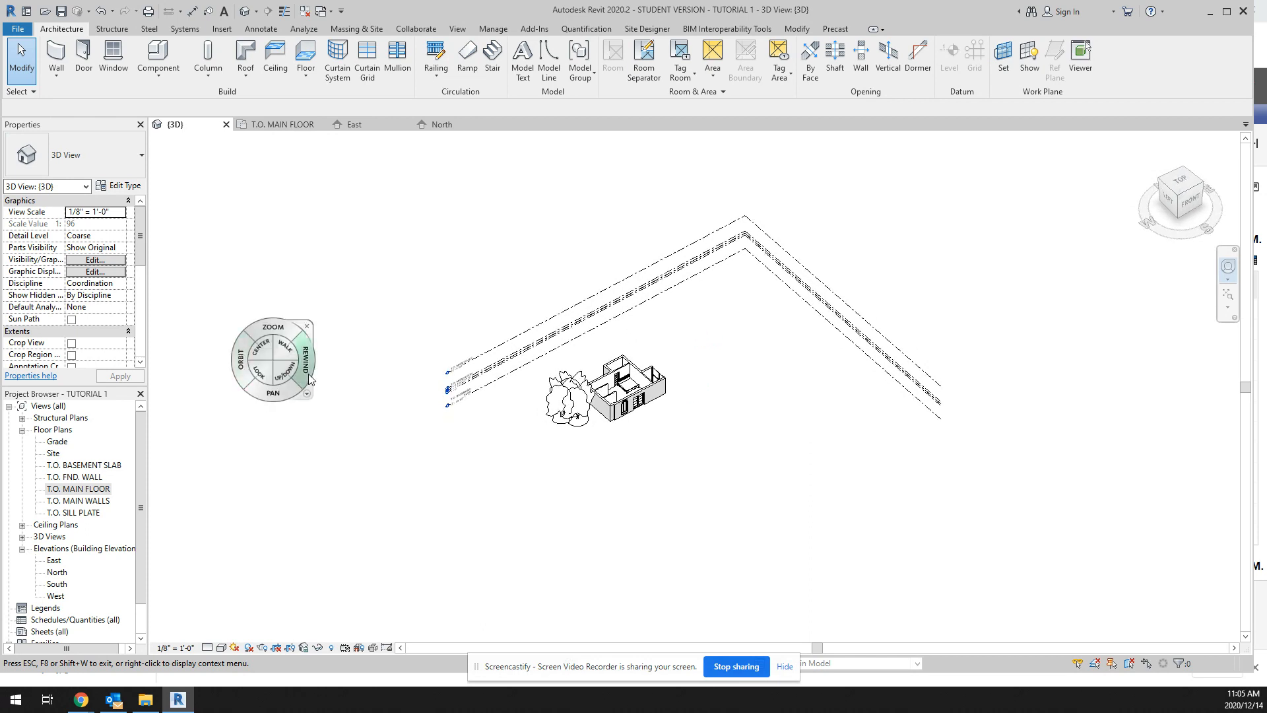
{"action": "left_click", "coordinate": [310, 327]}
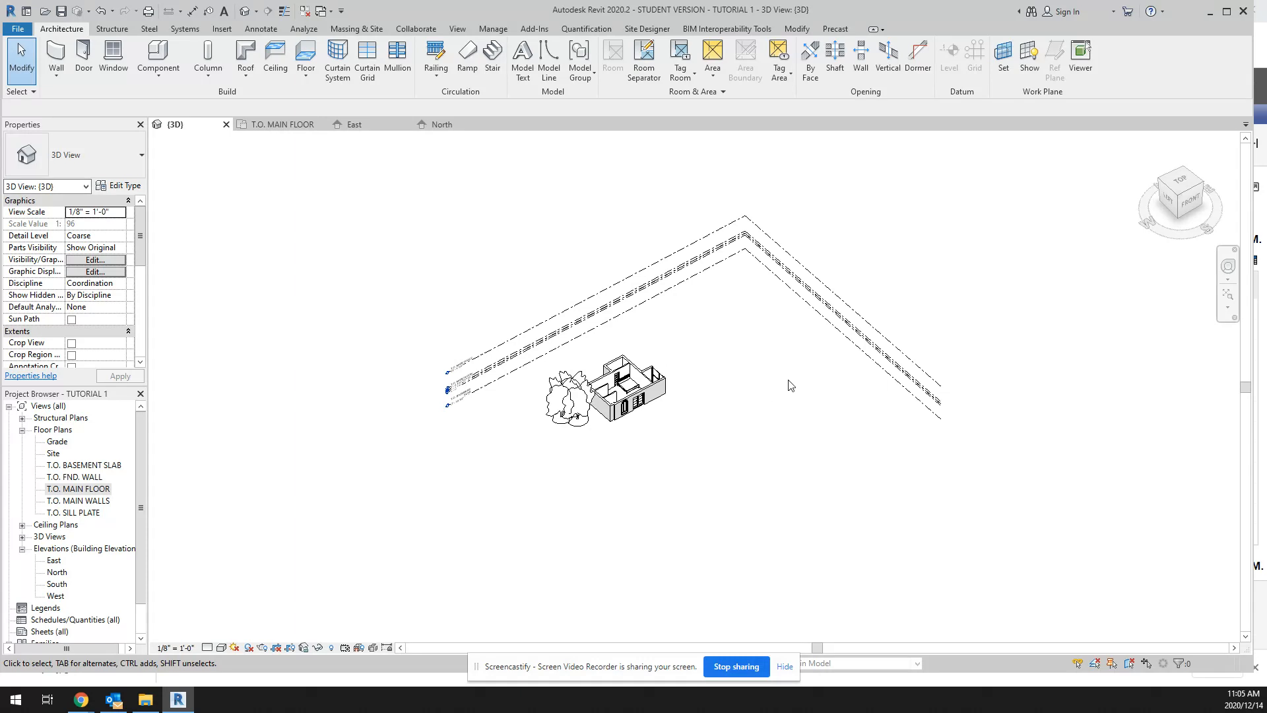
Step: Switch to Chrome and search the web for "revit city" in a new tab
{"action": "mouse_move", "coordinate": [80, 701]}
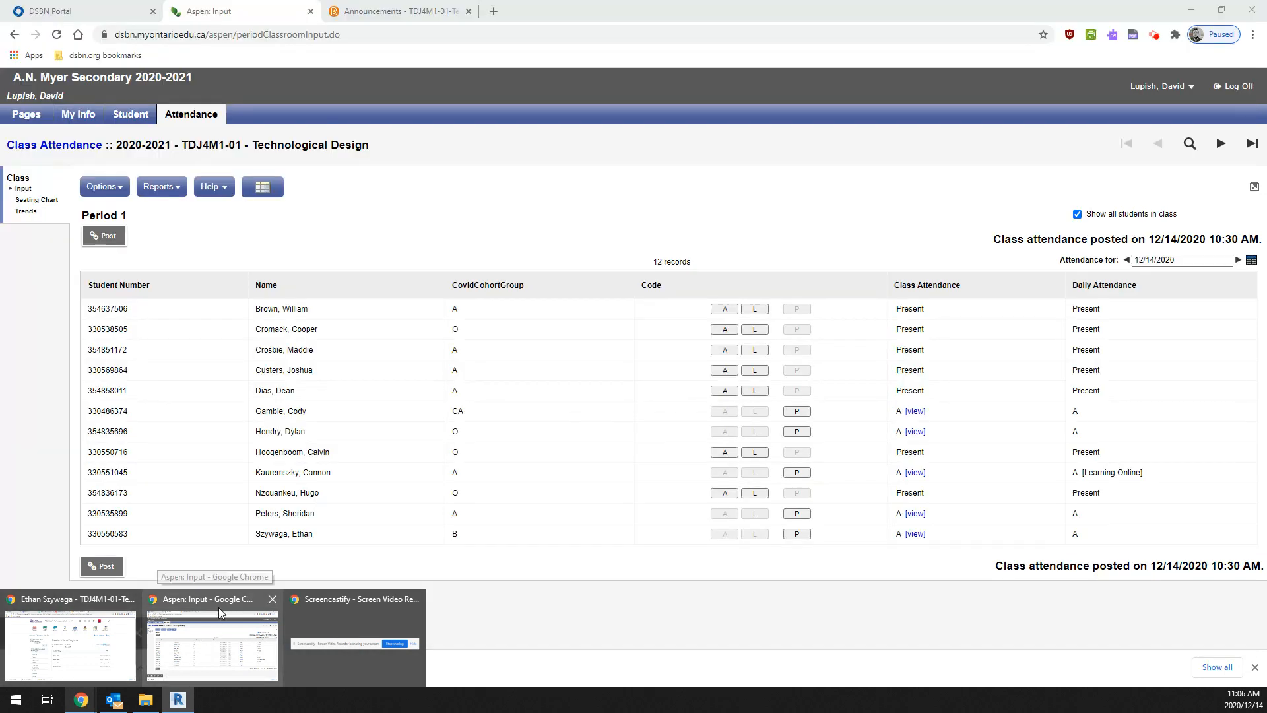
{"action": "left_click", "coordinate": [216, 604]}
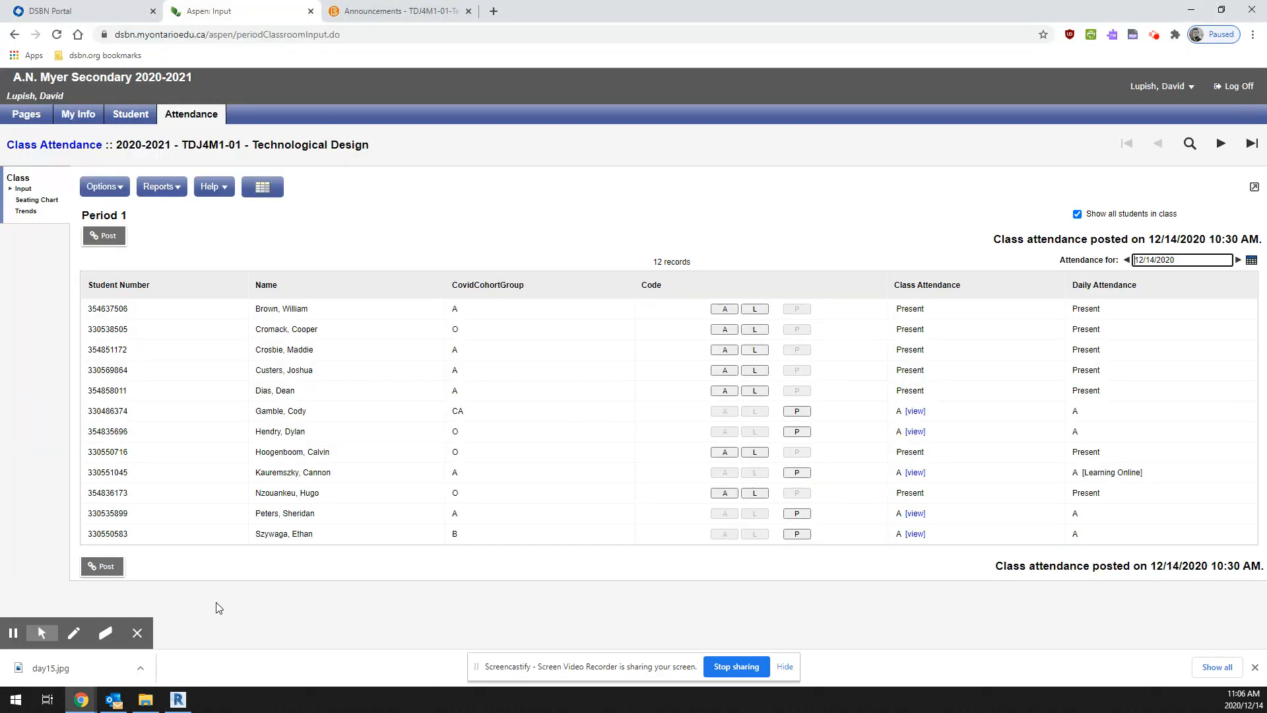
{"action": "left_click", "coordinate": [494, 11]}
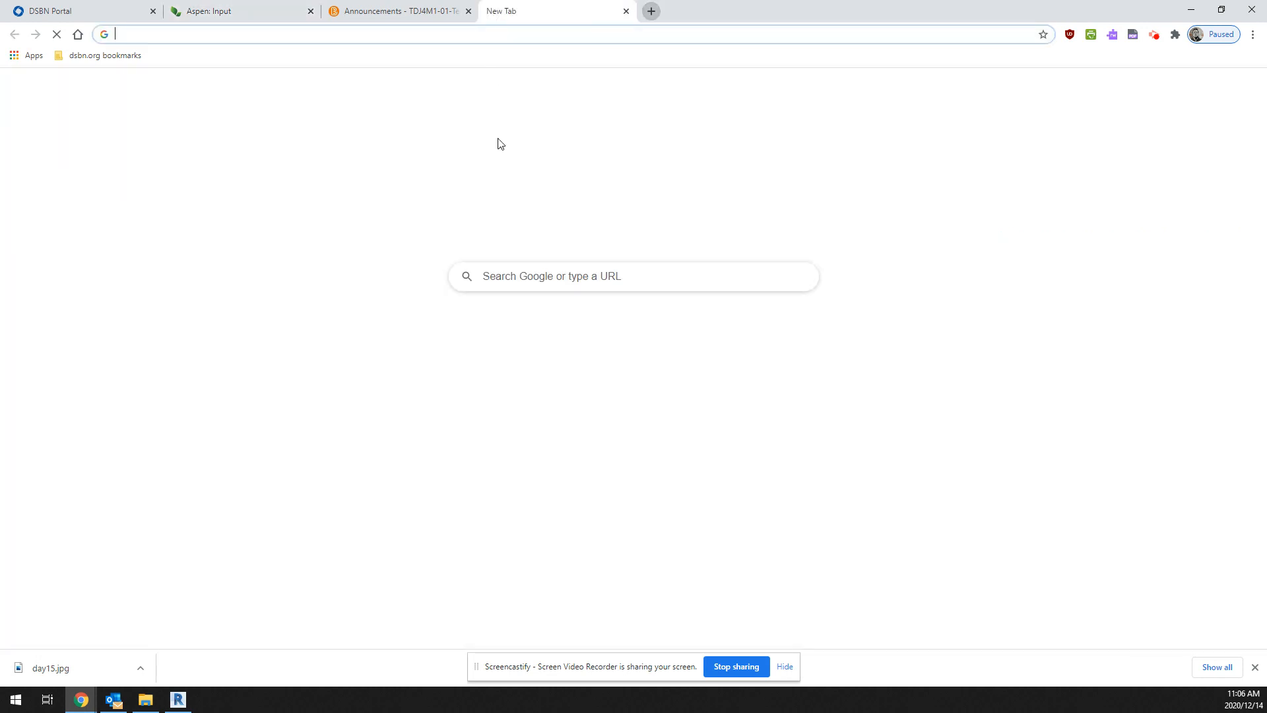
{"action": "left_click", "coordinate": [511, 277]}
{"action": "type", "text": "revit v"}
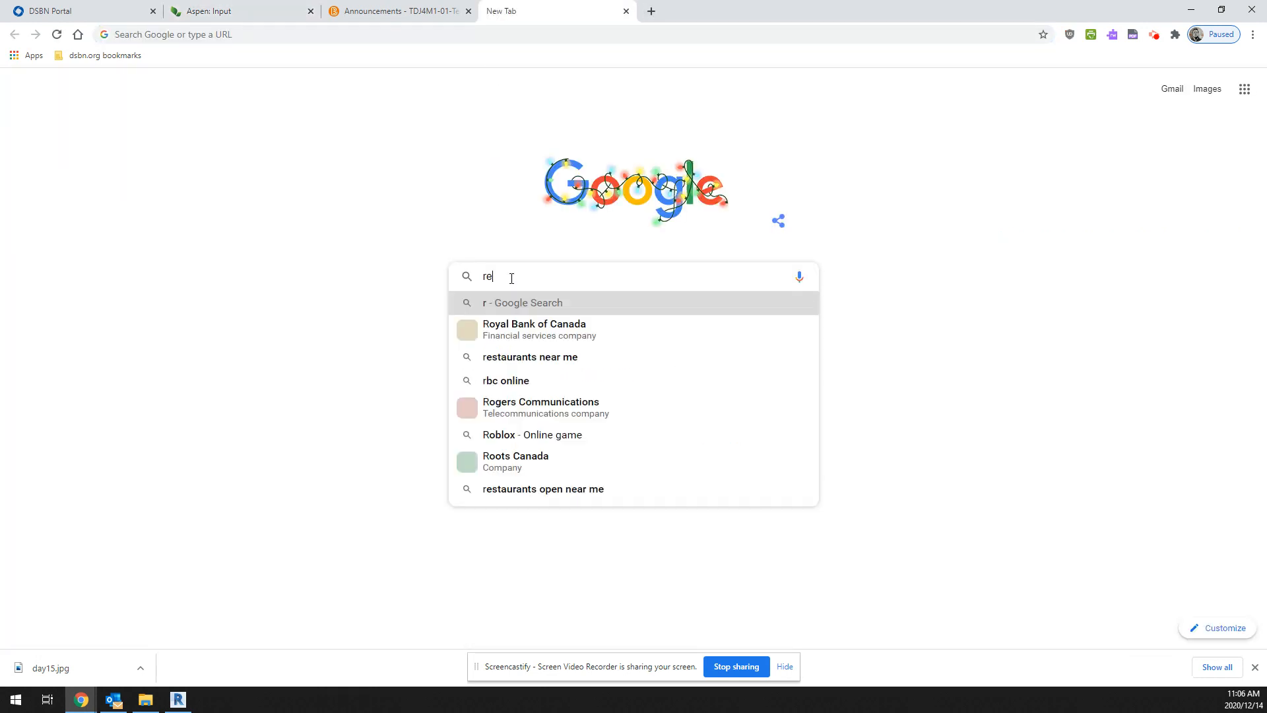
{"action": "key", "text": "BackSpace"}
{"action": "type", "text": "city"}
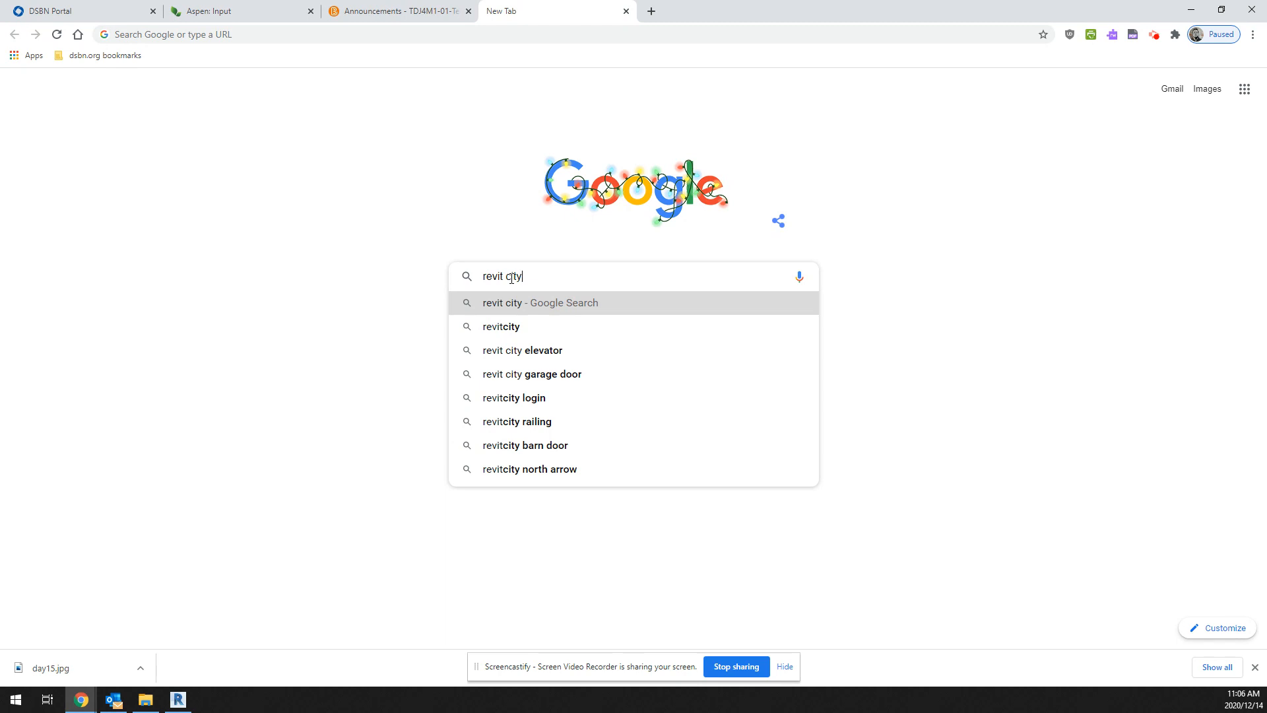
{"action": "key", "text": "Return"}
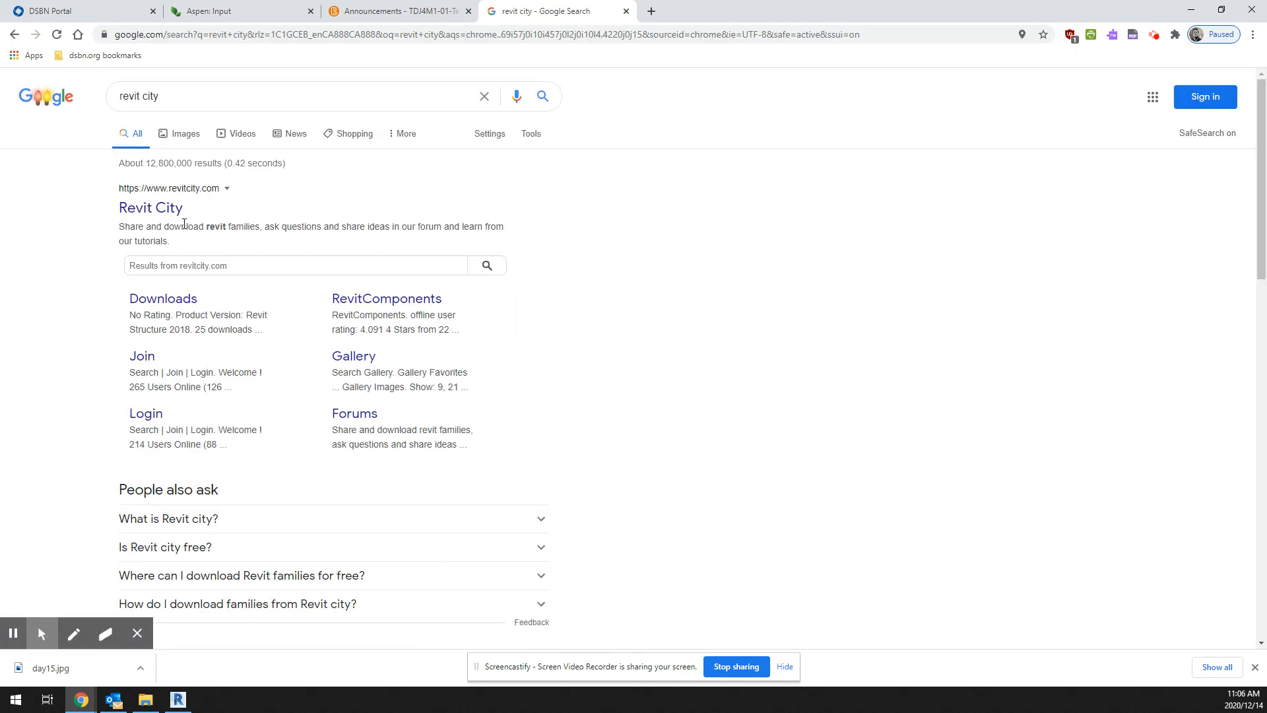
Step: Open the Revit City website from the search results and reload its page
{"action": "left_click", "coordinate": [163, 214]}
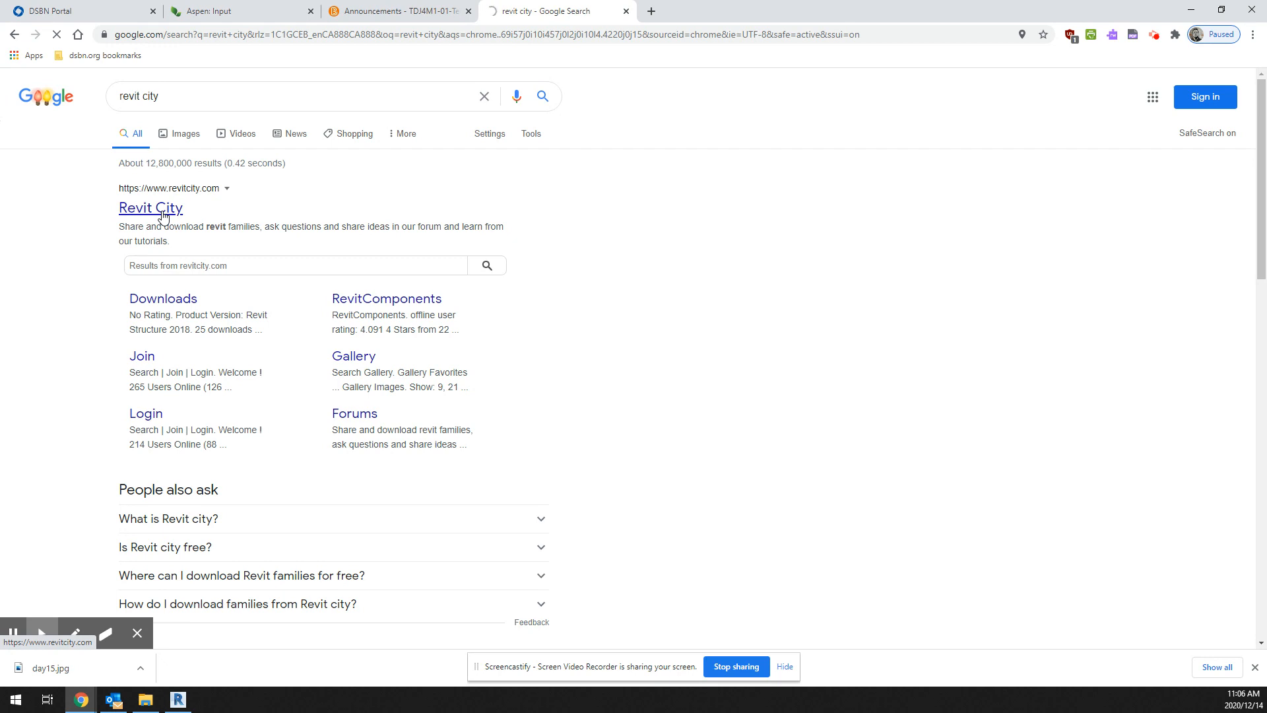
{"action": "key", "text": "F5"}
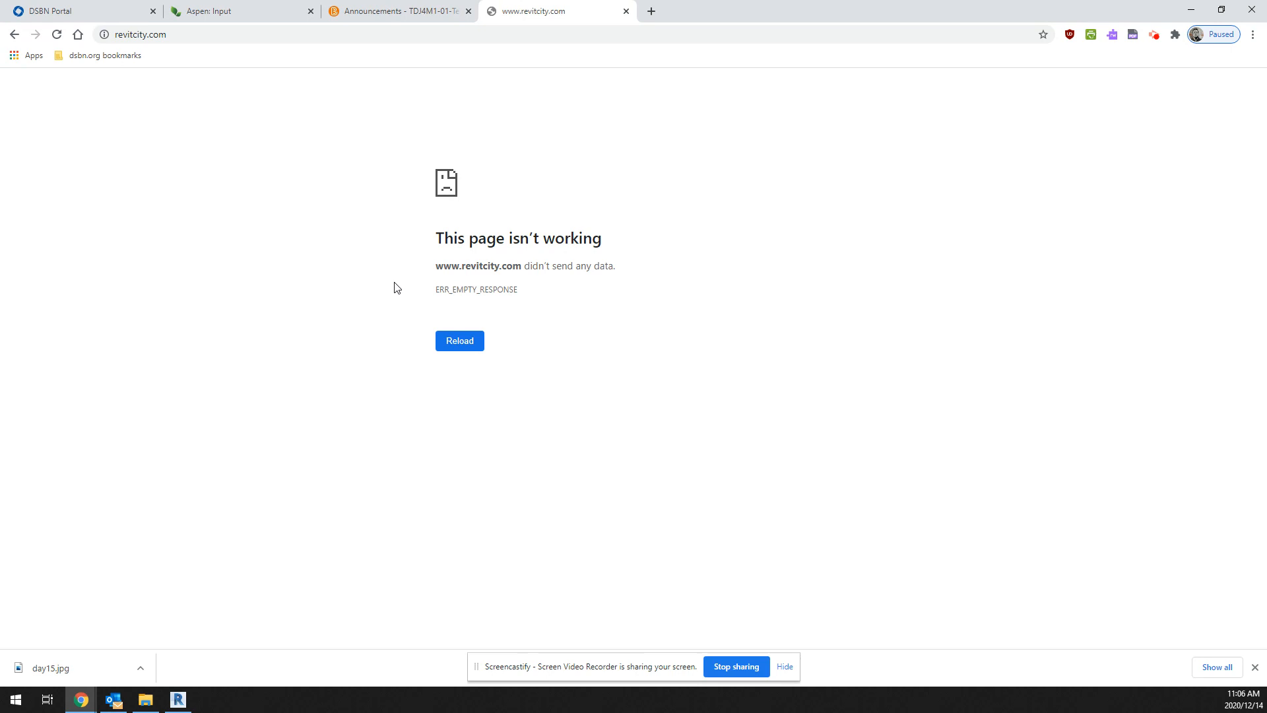
{"action": "key", "text": "F5"}
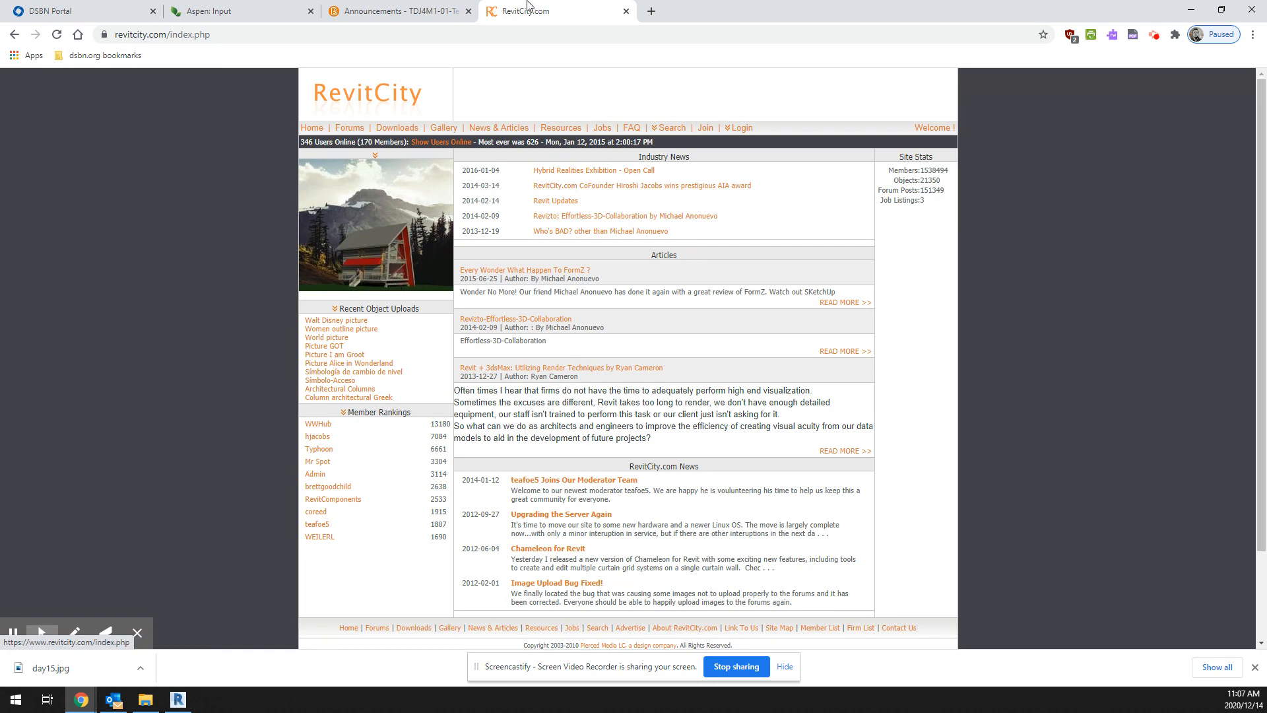
Step: Log in to RevitCity with the account's user name and password, and save the password in the browser
{"action": "mouse_move", "coordinate": [741, 133]}
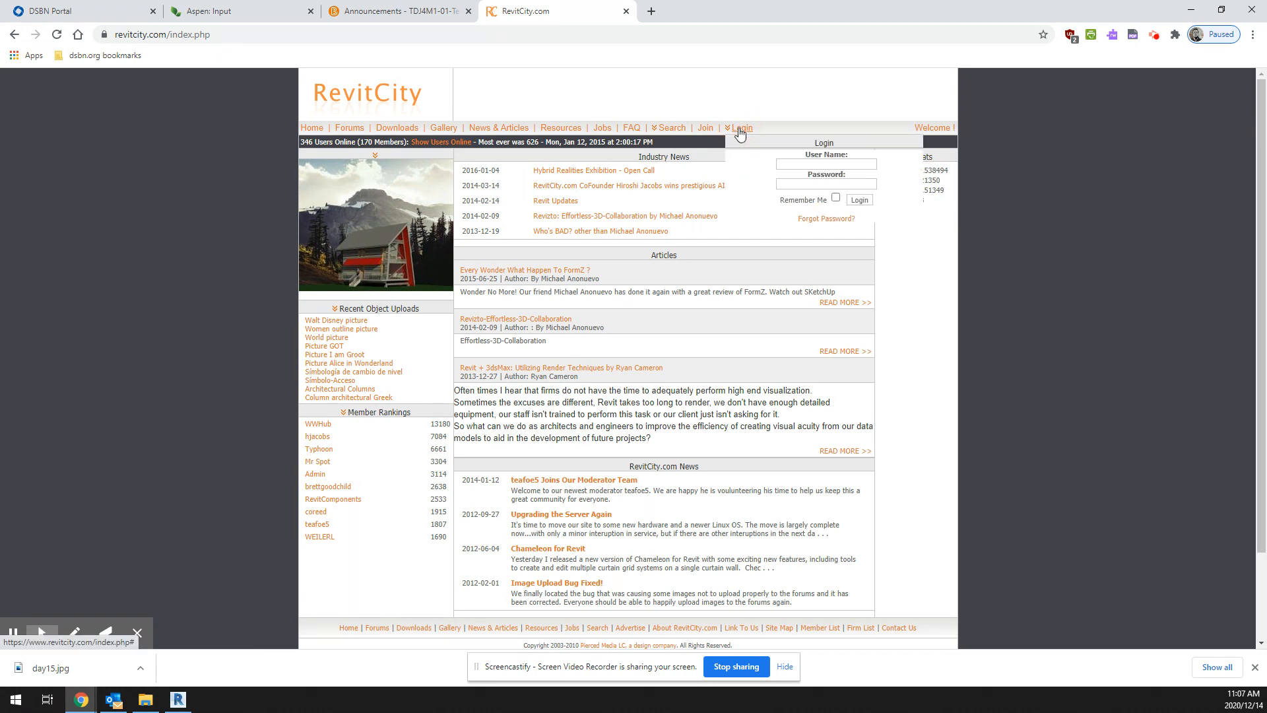
{"action": "left_click", "coordinate": [803, 165]}
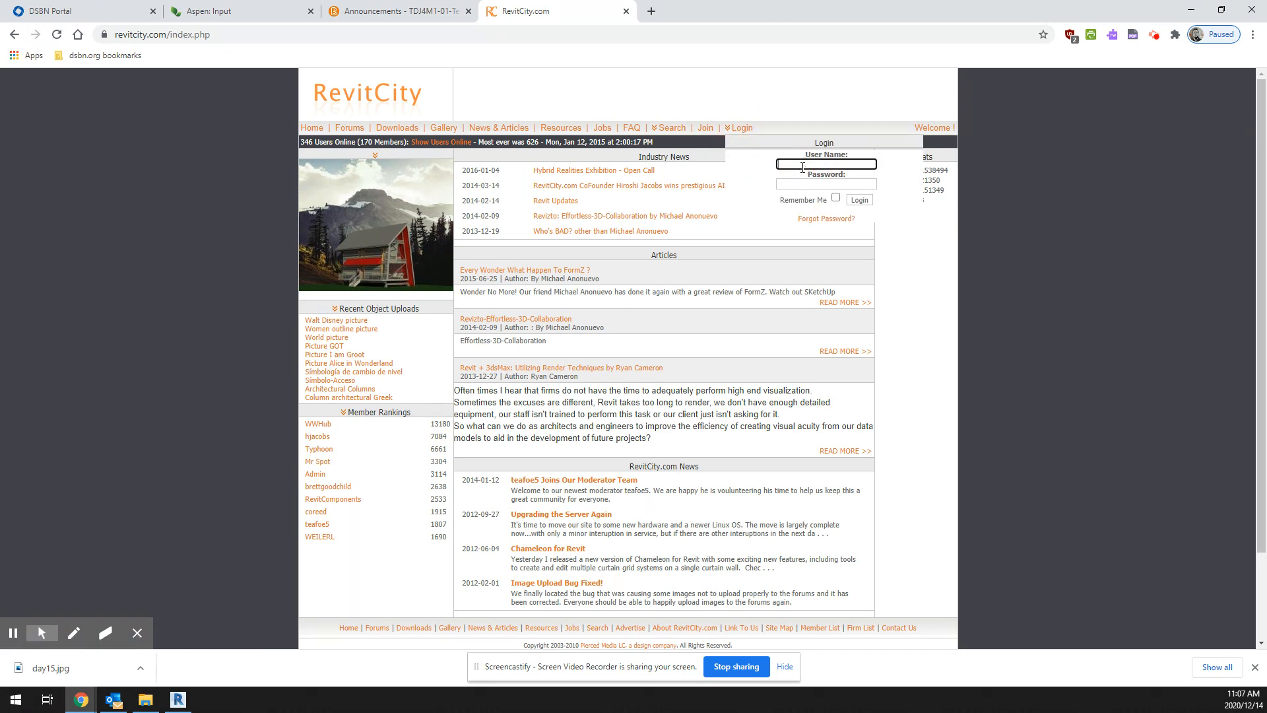
{"action": "type", "text": "lupisho"}
{"action": "left_click", "coordinate": [818, 184]}
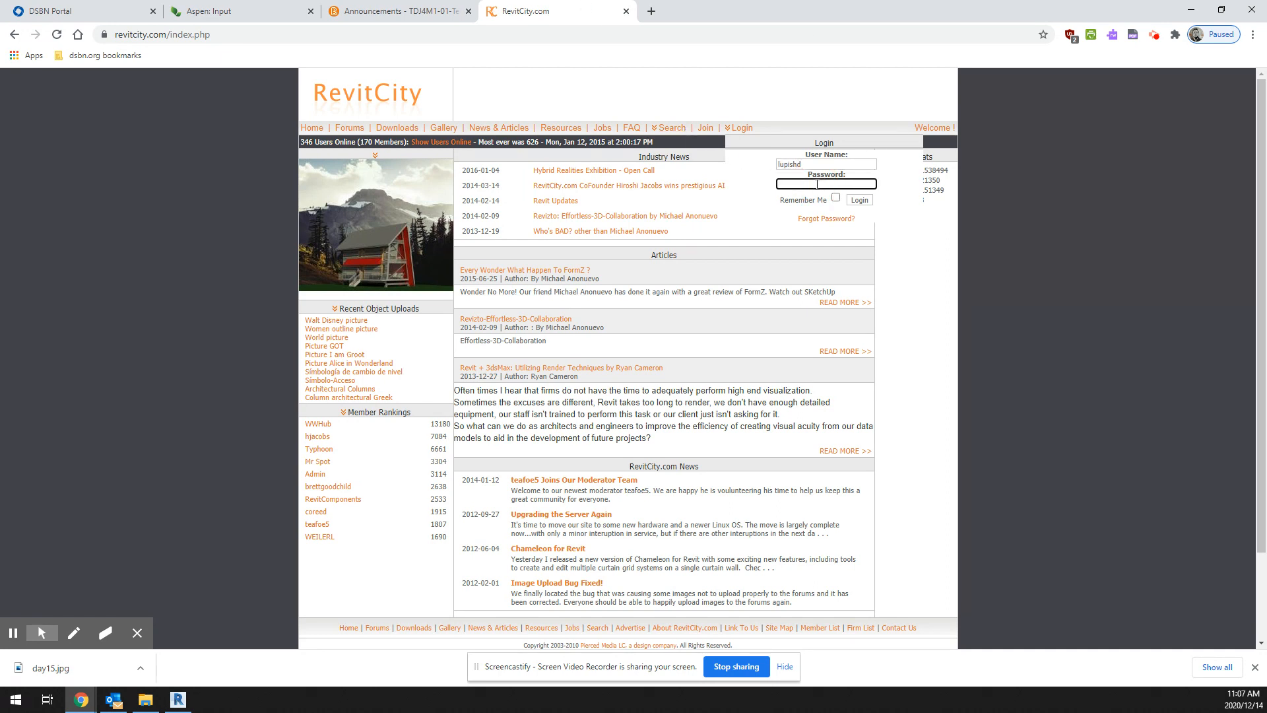
{"action": "type", "text": "a"}
{"action": "left_click", "coordinate": [861, 199]}
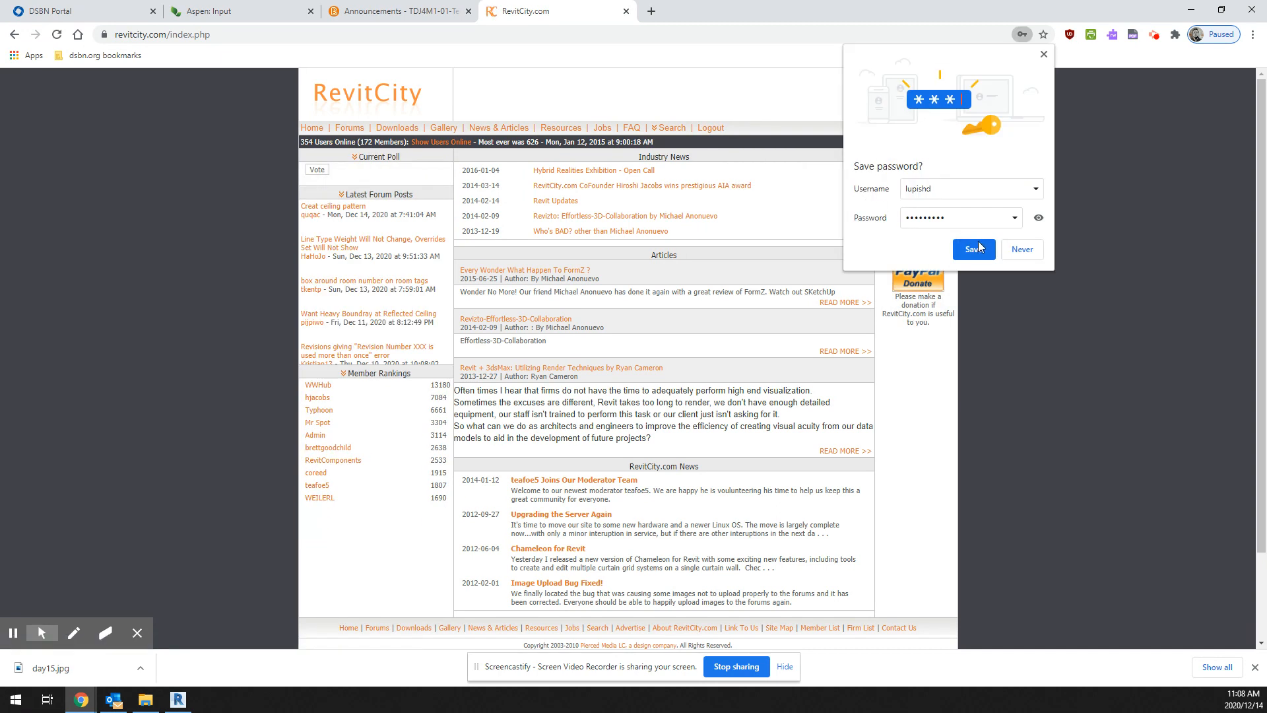
{"action": "left_click", "coordinate": [988, 252]}
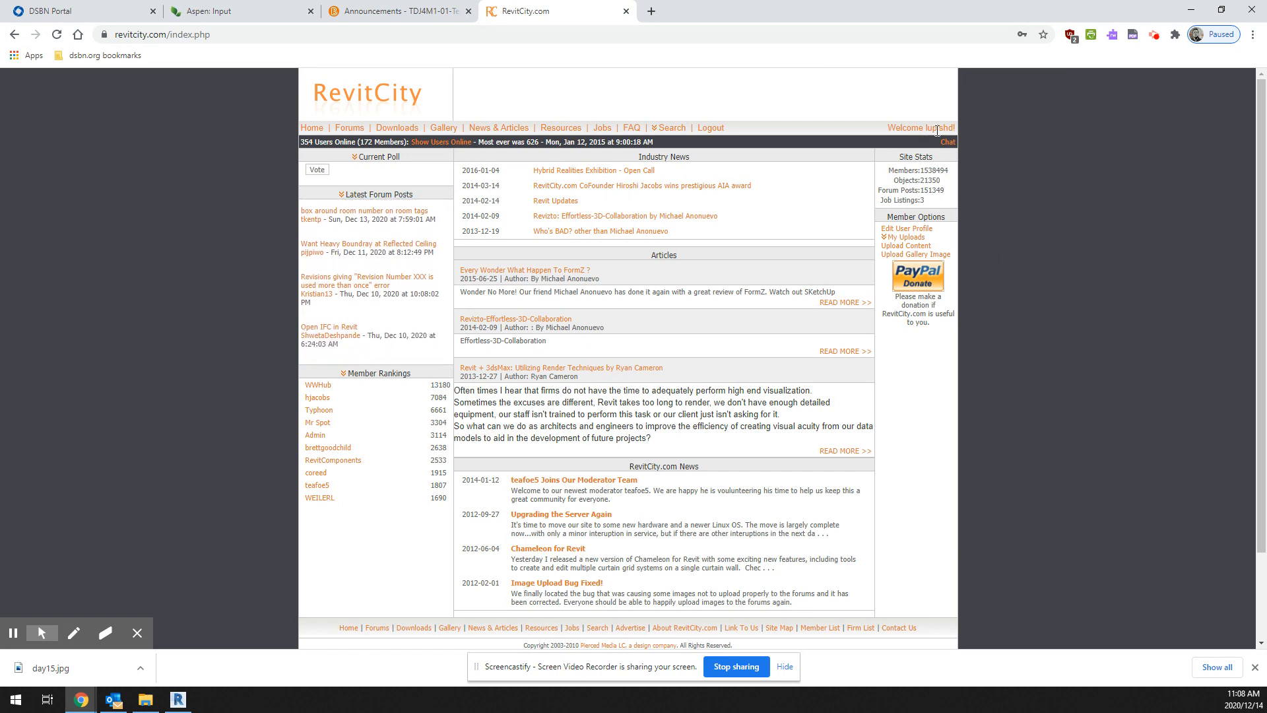
Step: Search the RevitCity Downloads area for "grand piano" and look through the listed models
{"action": "left_click", "coordinate": [672, 129]}
{"action": "left_click", "coordinate": [670, 140]}
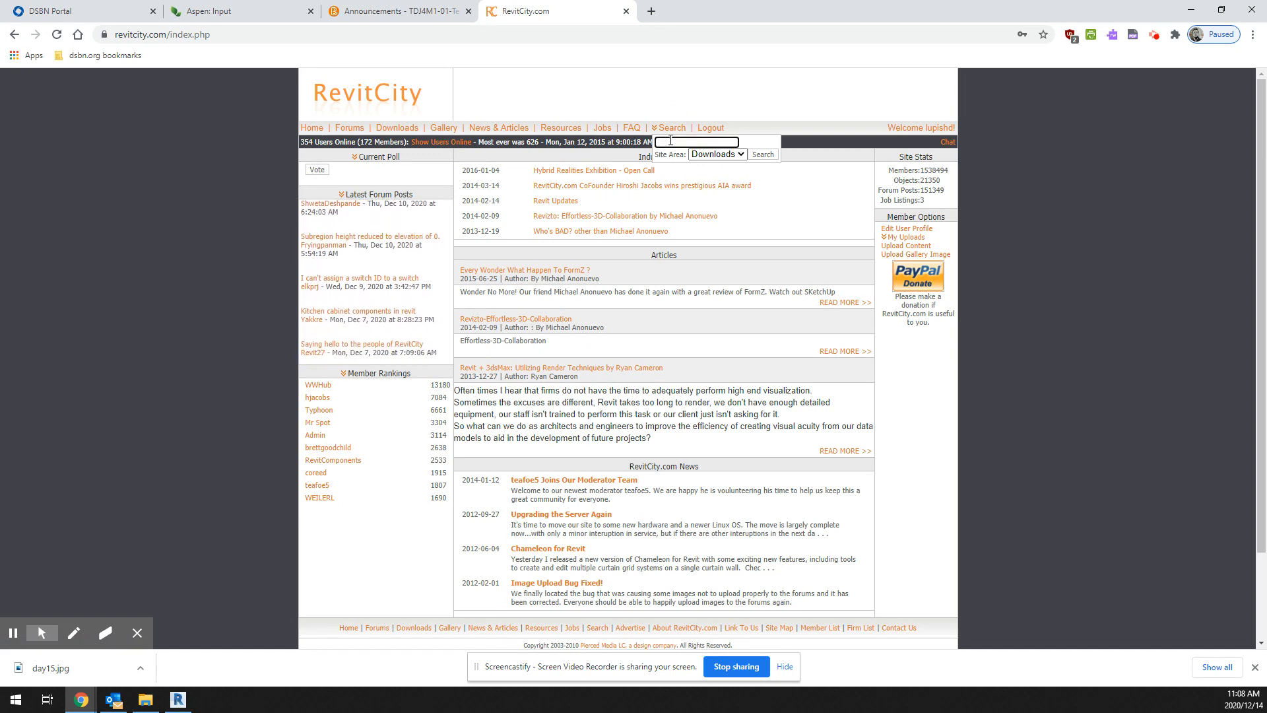
{"action": "type", "text": "grand piano"}
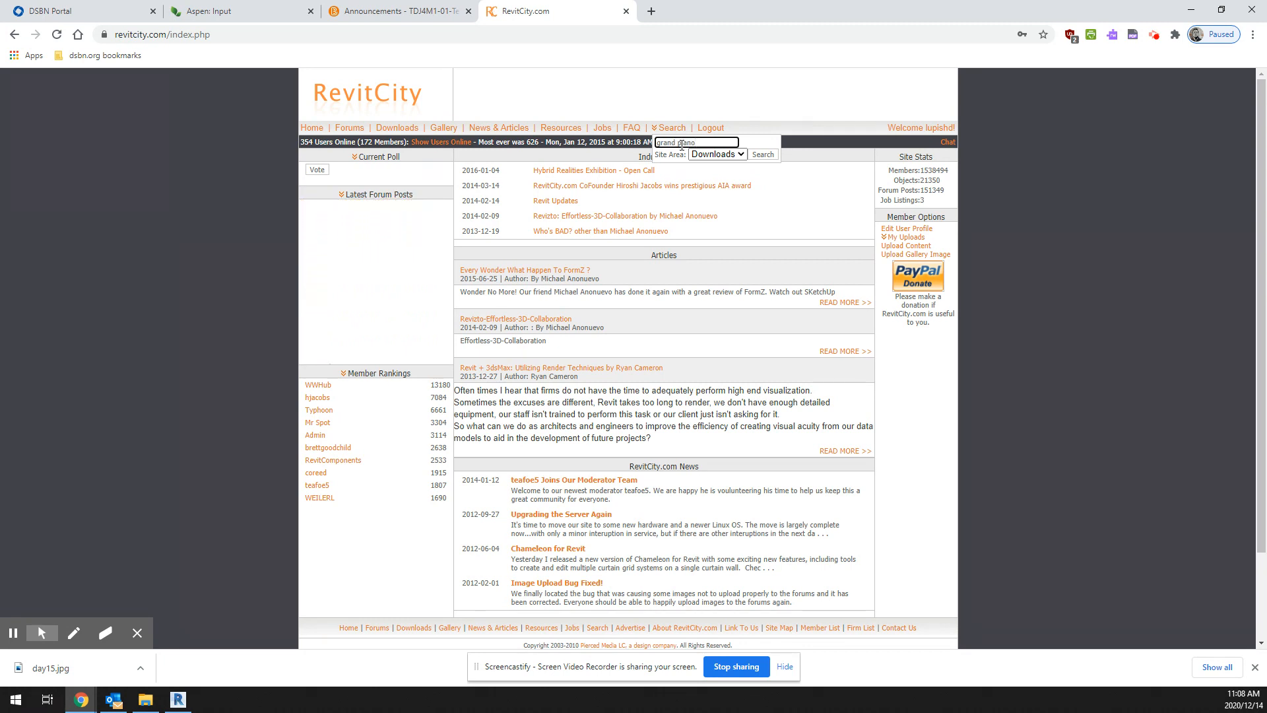
{"action": "key", "text": "Return"}
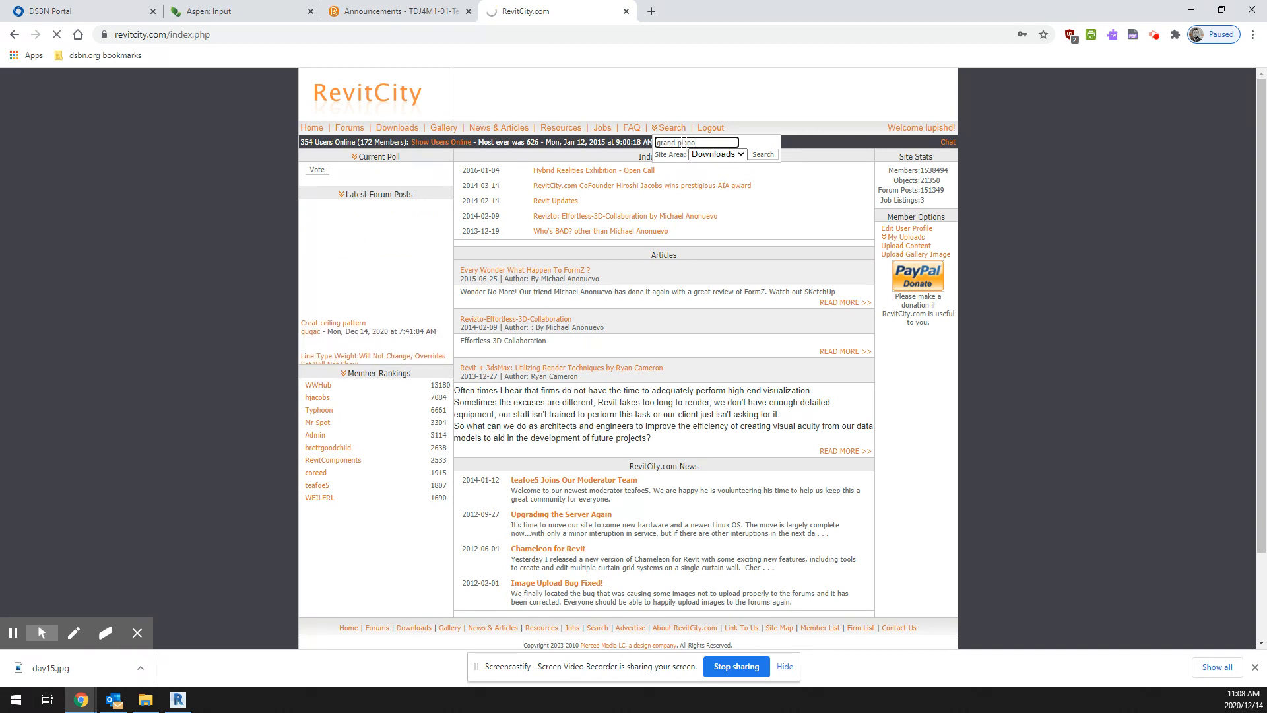
{"action": "left_click", "coordinate": [763, 155]}
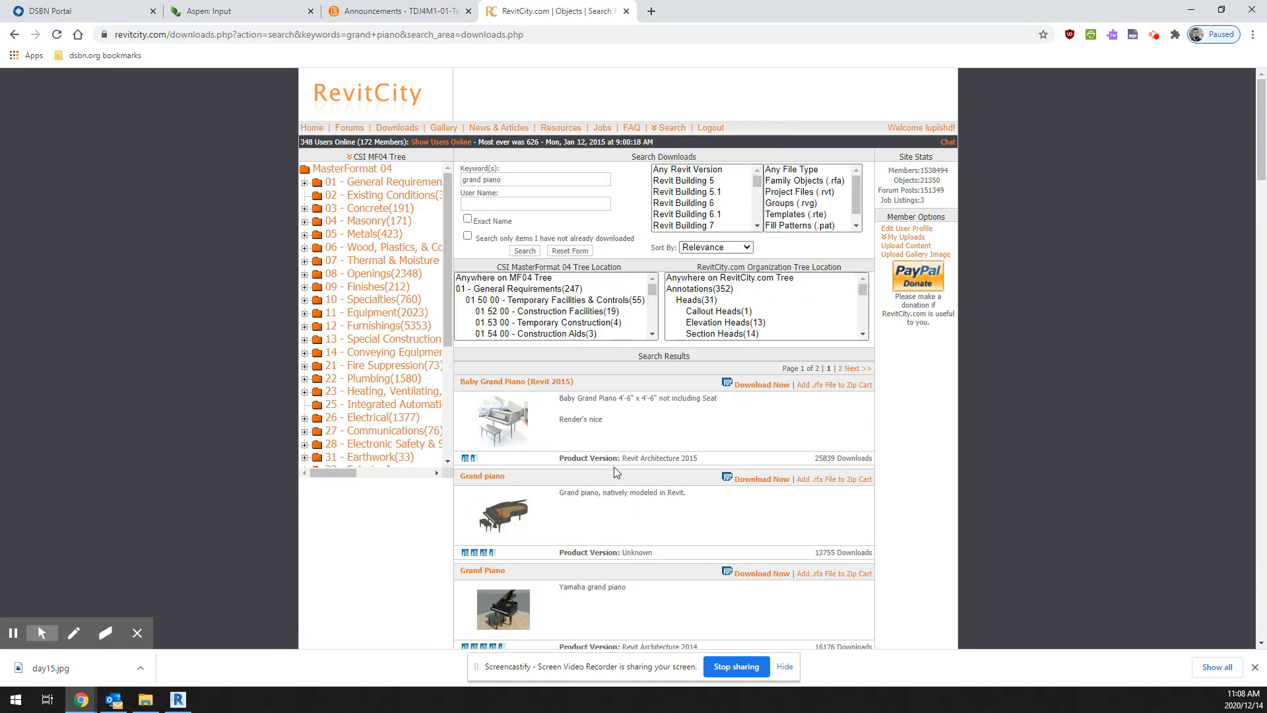
{"action": "scroll", "coordinate": [555, 441], "scroll_direction": "down", "scroll_amount": 3}
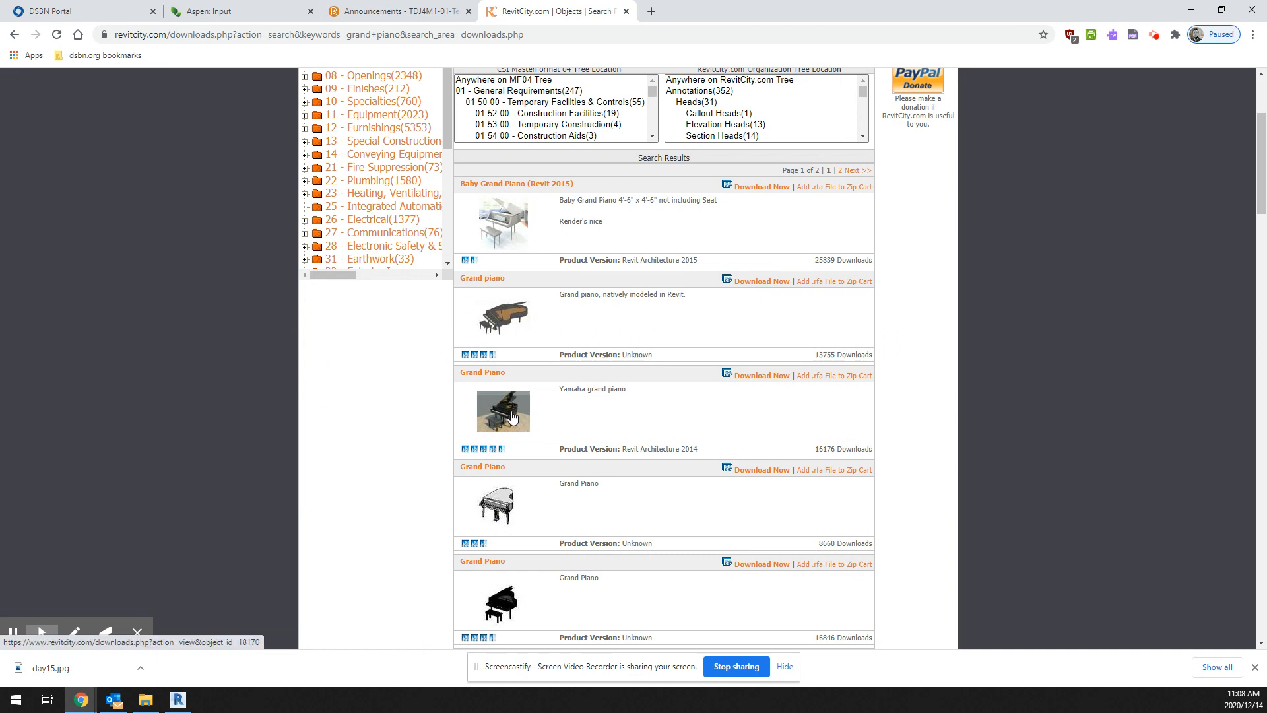
Step: Compare the grand piano search results and download the Baby Grand Piano (Revit 2015) family
{"action": "scroll", "coordinate": [513, 234], "scroll_direction": "up", "scroll_amount": 5}
{"action": "scroll", "coordinate": [507, 396], "scroll_direction": "down", "scroll_amount": 3}
{"action": "scroll", "coordinate": [506, 420], "scroll_direction": "down", "scroll_amount": 1}
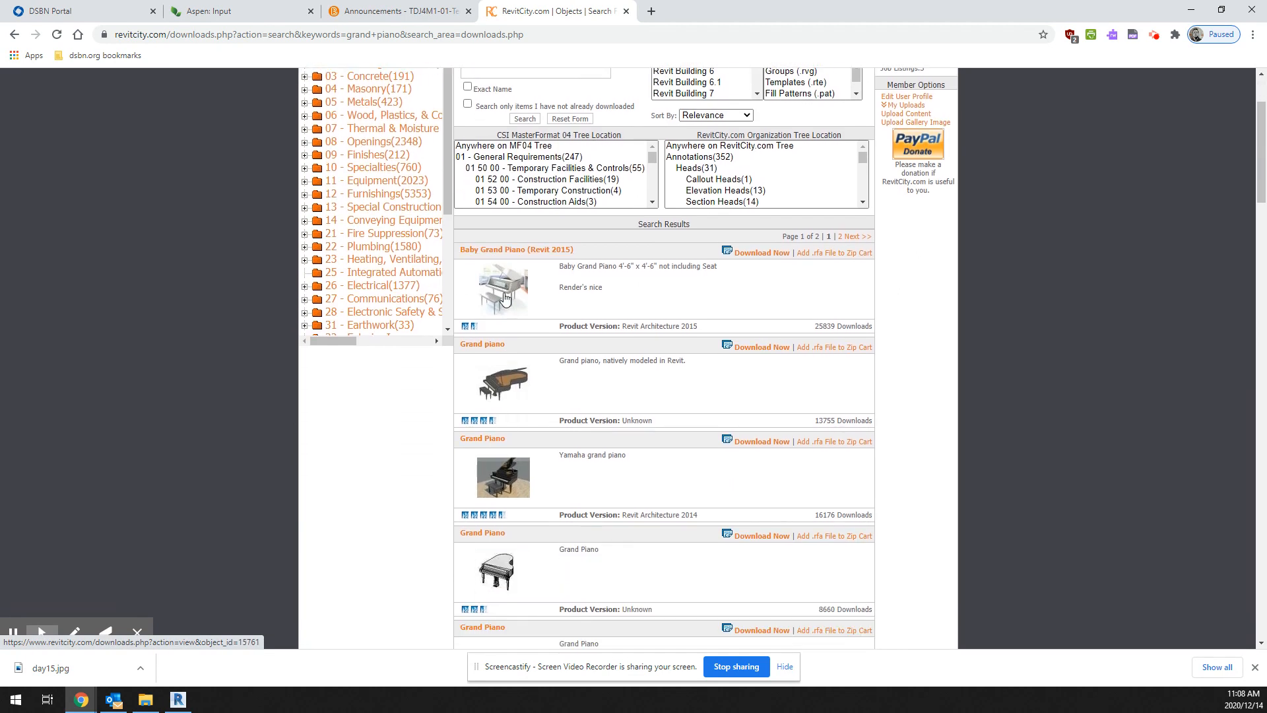
{"action": "scroll", "coordinate": [506, 295], "scroll_direction": "down", "scroll_amount": 3}
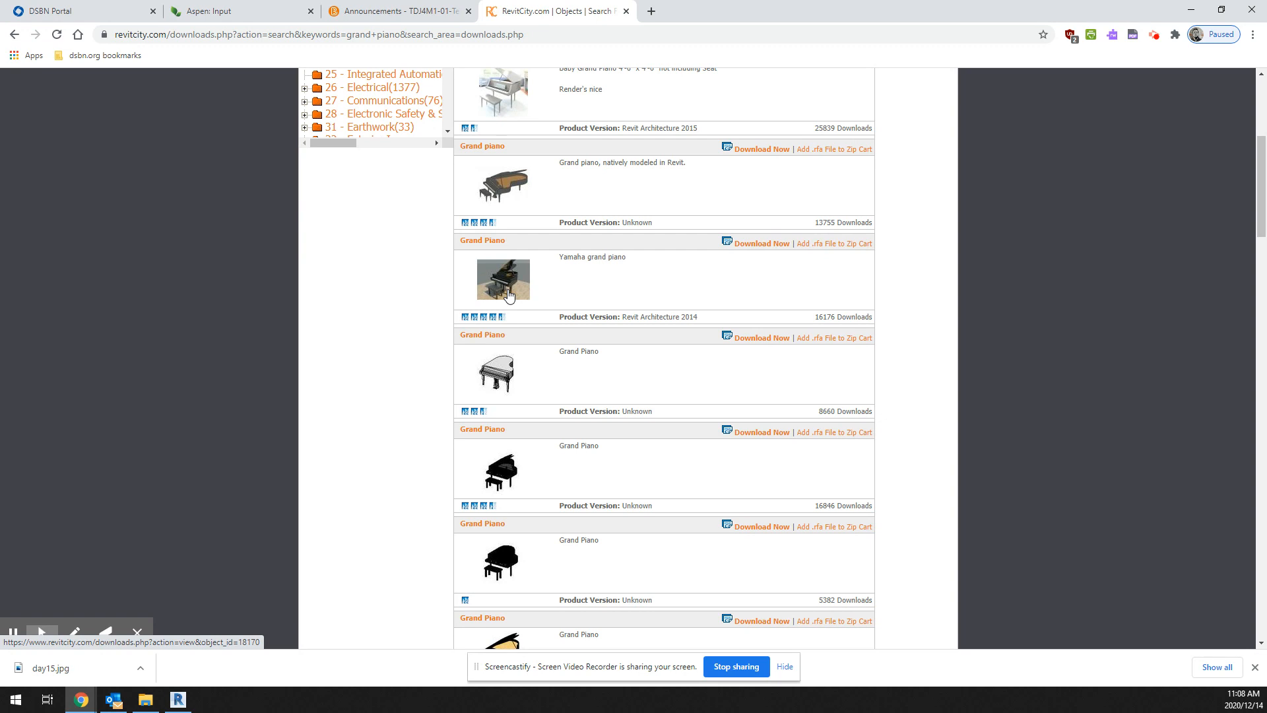
{"action": "scroll", "coordinate": [509, 295], "scroll_direction": "up", "scroll_amount": 2}
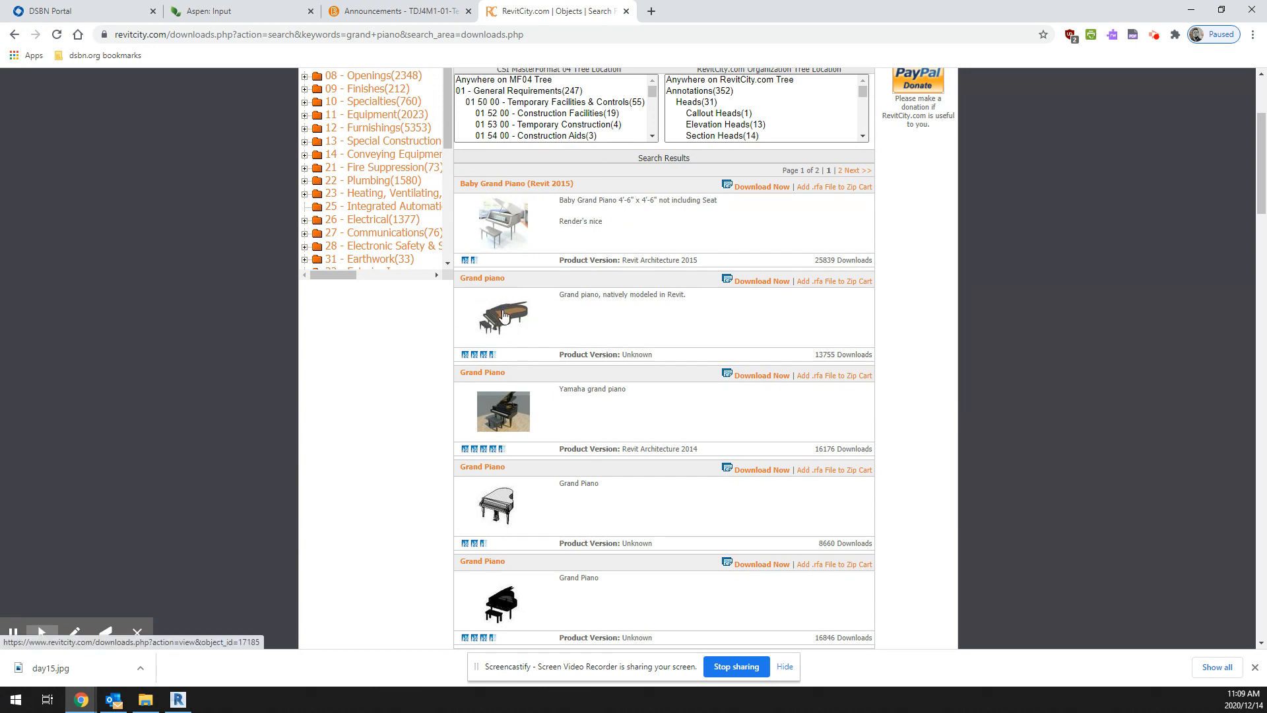
{"action": "left_click", "coordinate": [504, 312]}
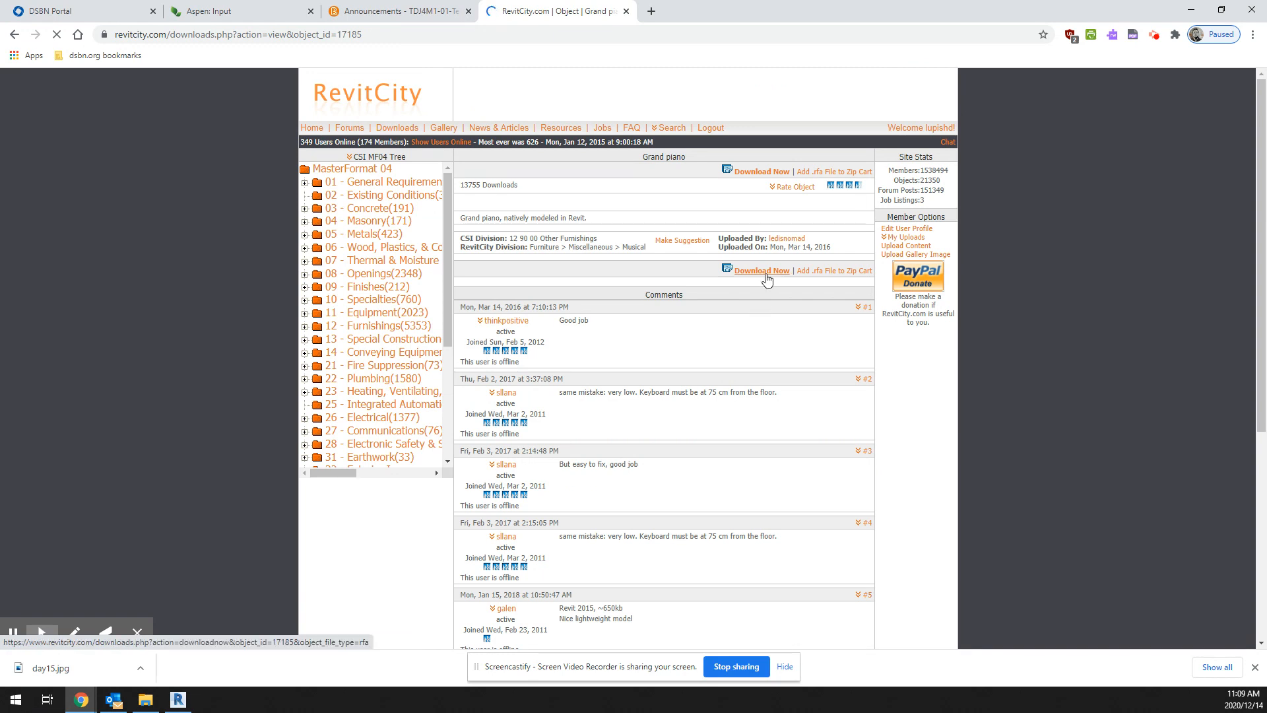
{"action": "left_click", "coordinate": [14, 34]}
{"action": "left_click", "coordinate": [763, 187]}
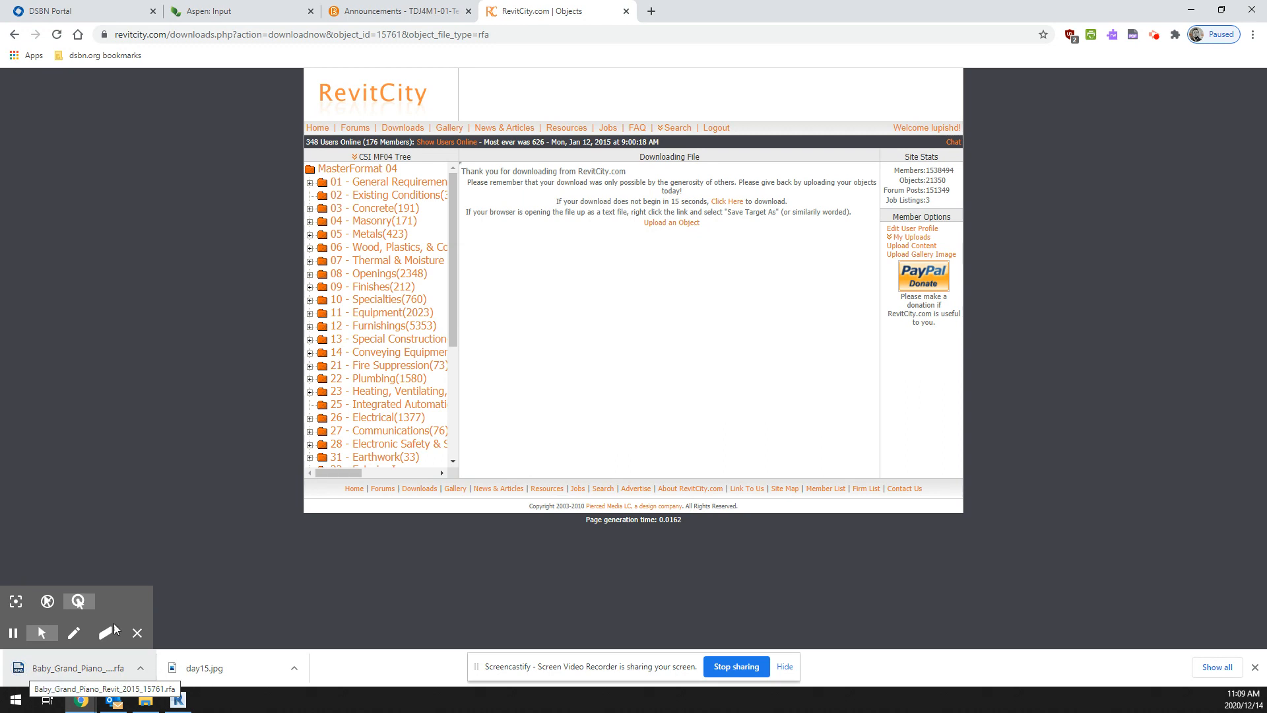
Step: Switch to Revit, open the T.O. MAIN FLOOR plan and save the project
{"action": "left_click", "coordinate": [188, 700]}
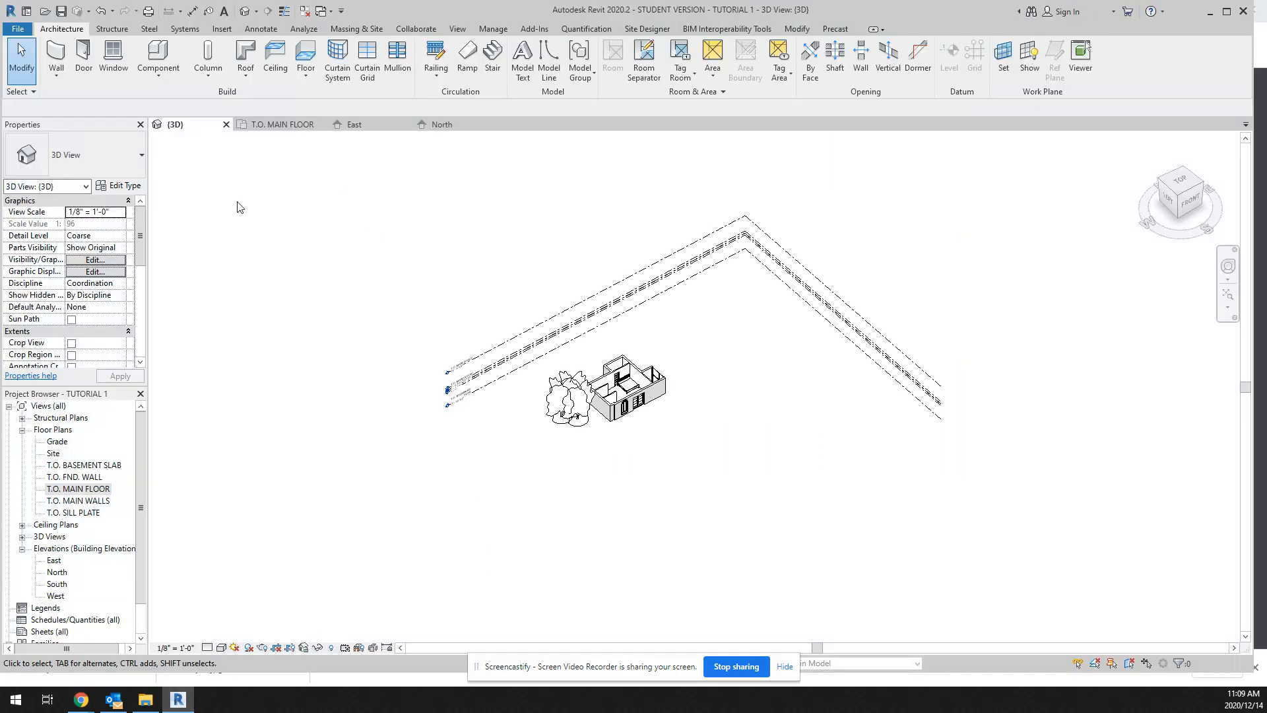
{"action": "double_click", "coordinate": [93, 489]}
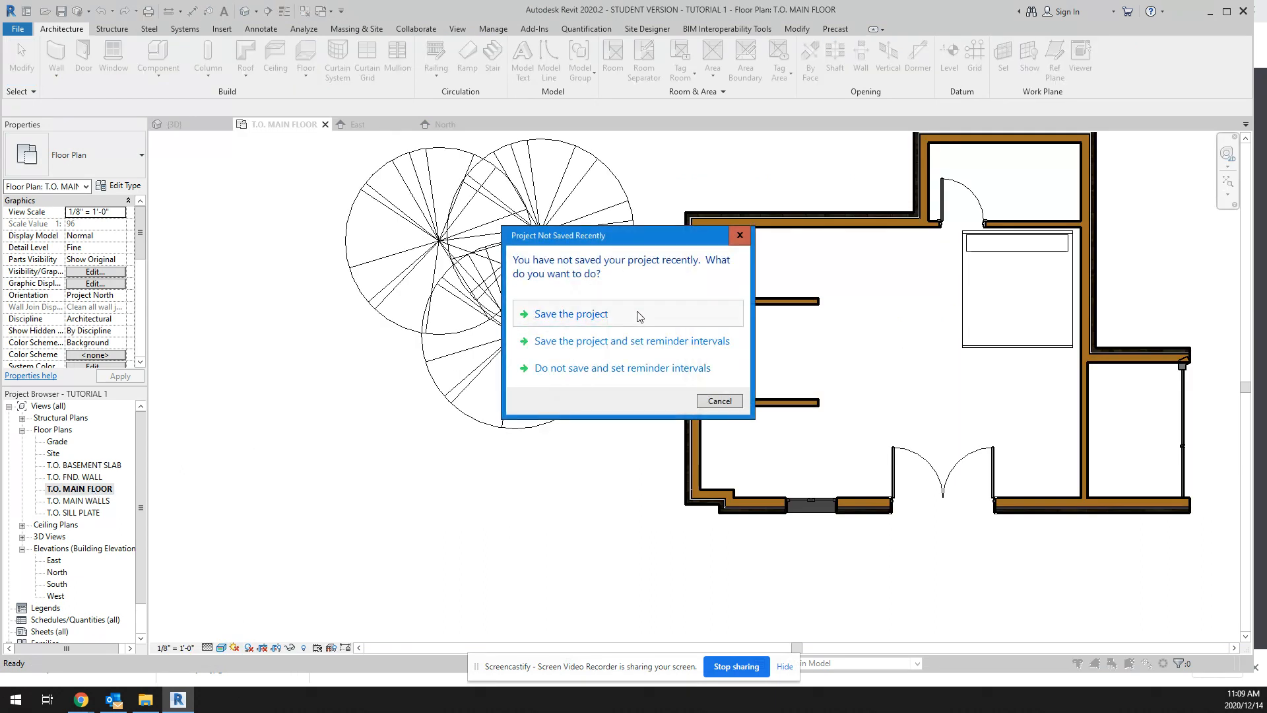
{"action": "left_click", "coordinate": [604, 316]}
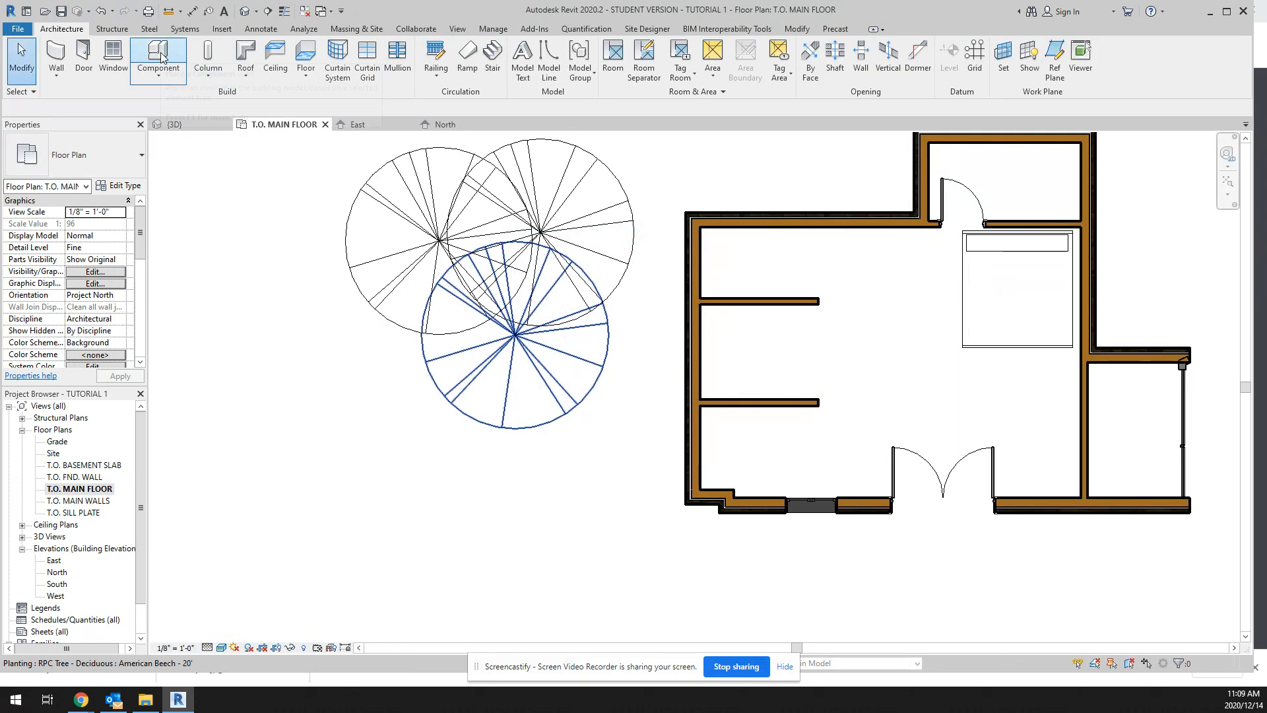
Step: Load the Baby_Grand_Piano_Revit_2015_15761 family from the Downloads folder as a component
{"action": "left_click", "coordinate": [162, 58]}
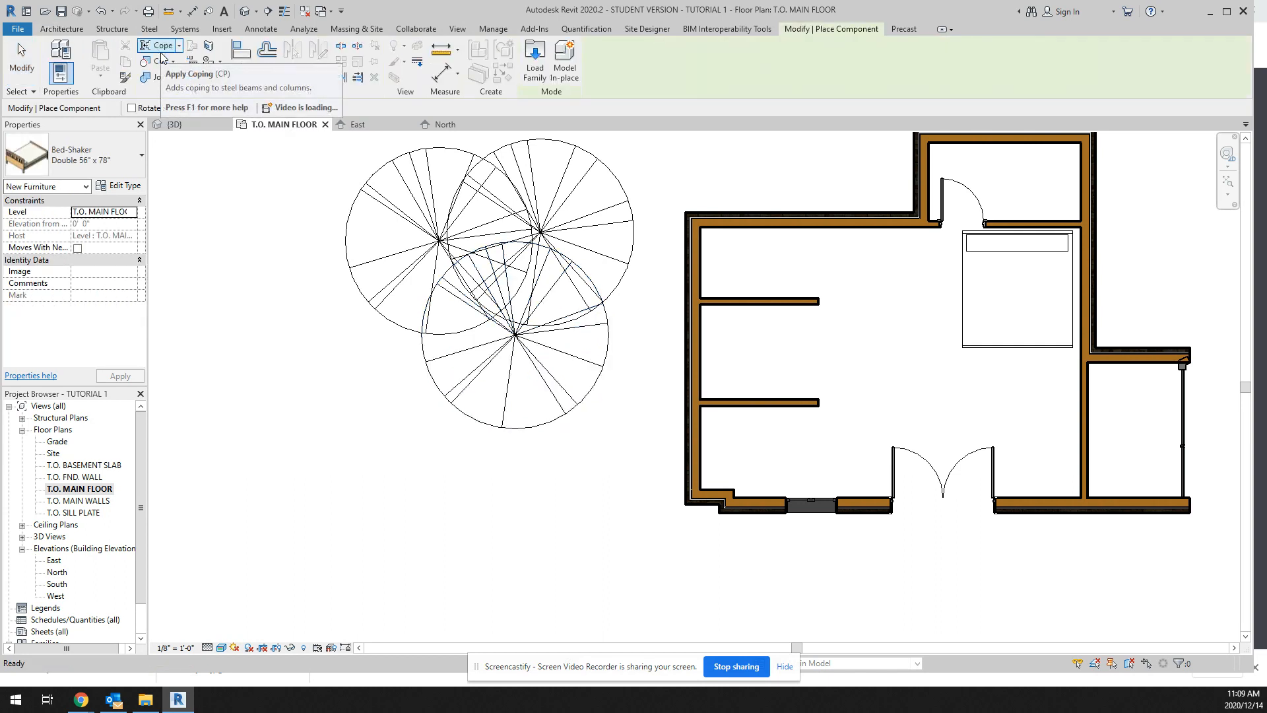
{"action": "left_click", "coordinate": [536, 65]}
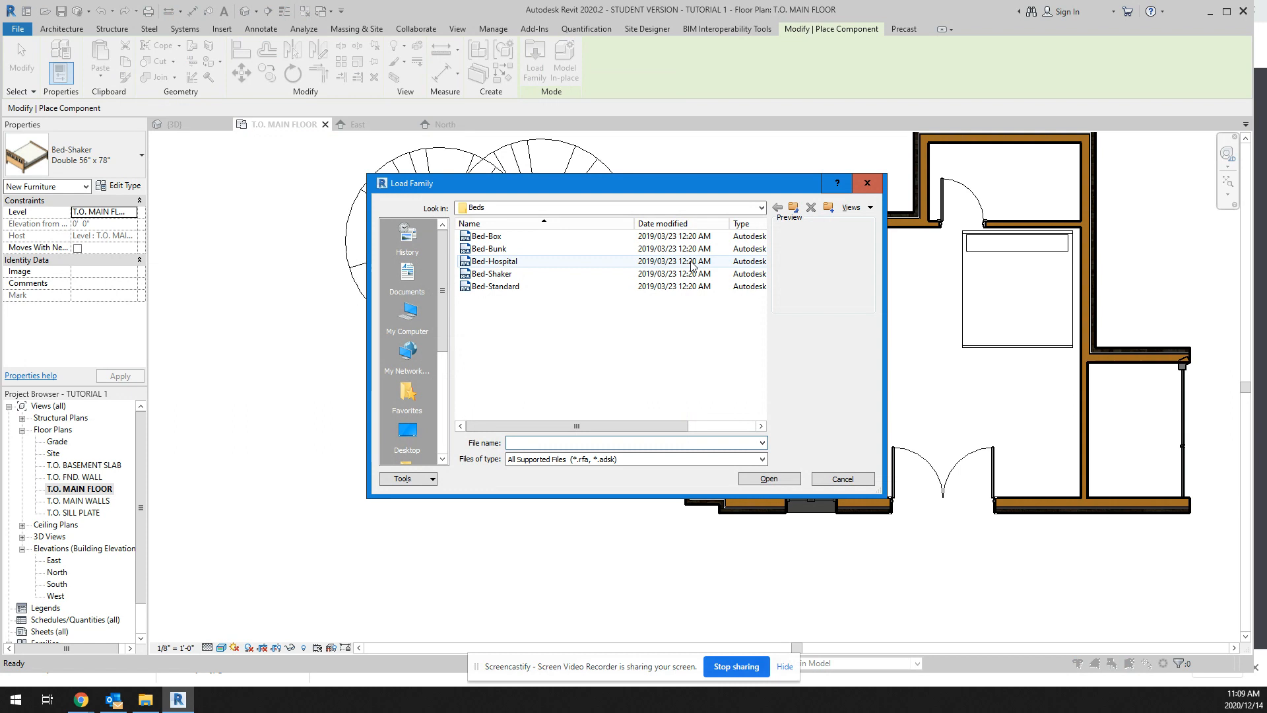
{"action": "left_click", "coordinate": [761, 208]}
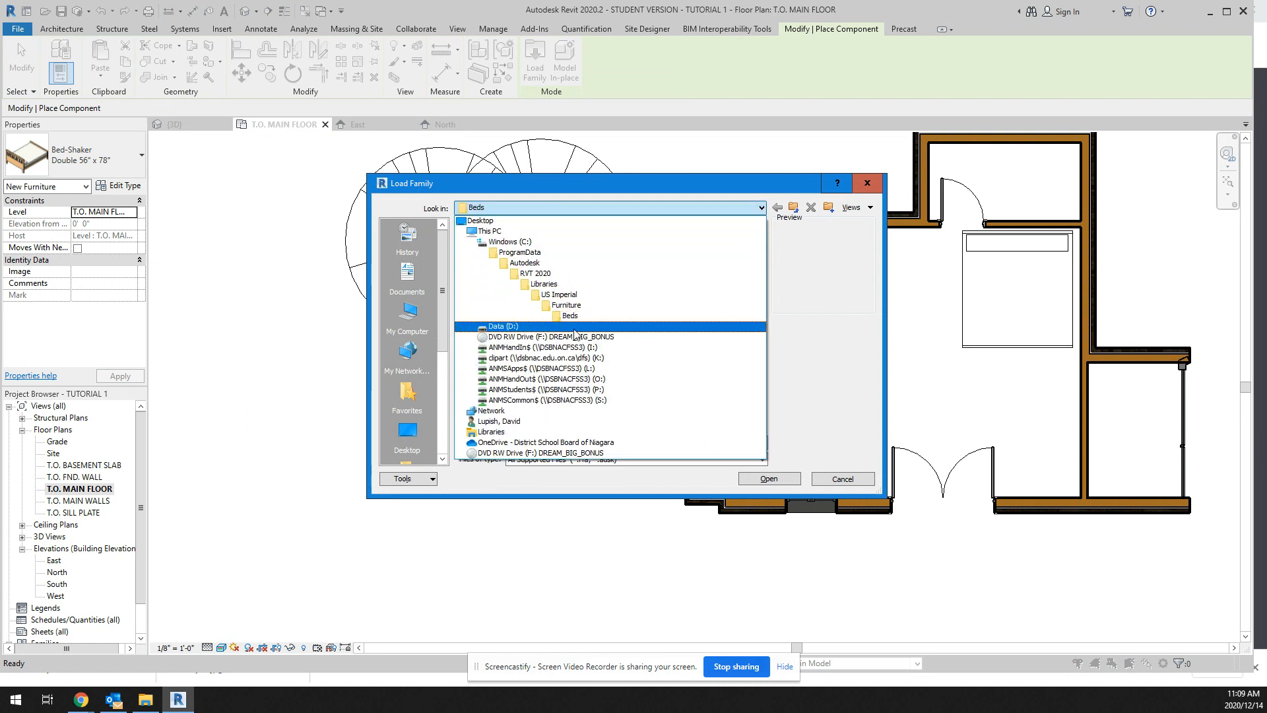
{"action": "left_click", "coordinate": [494, 231]}
{"action": "double_click", "coordinate": [491, 277]}
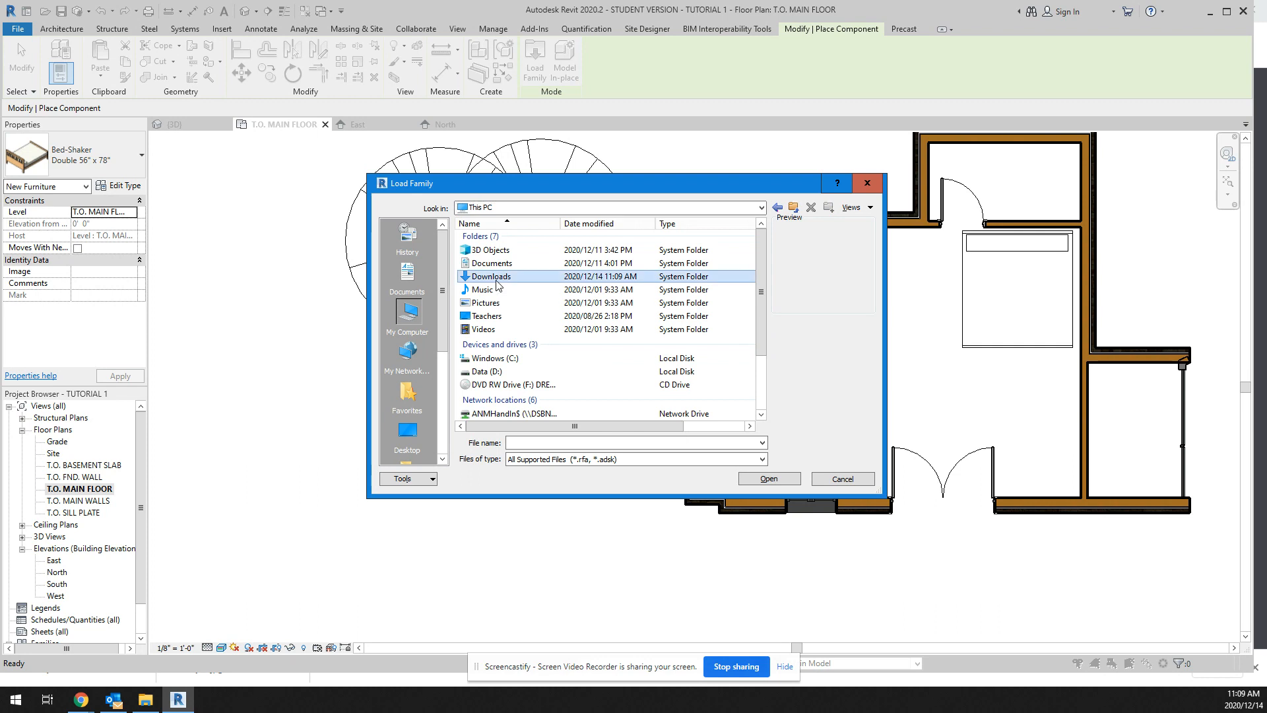
{"action": "left_click", "coordinate": [507, 252]}
{"action": "left_click", "coordinate": [781, 479]}
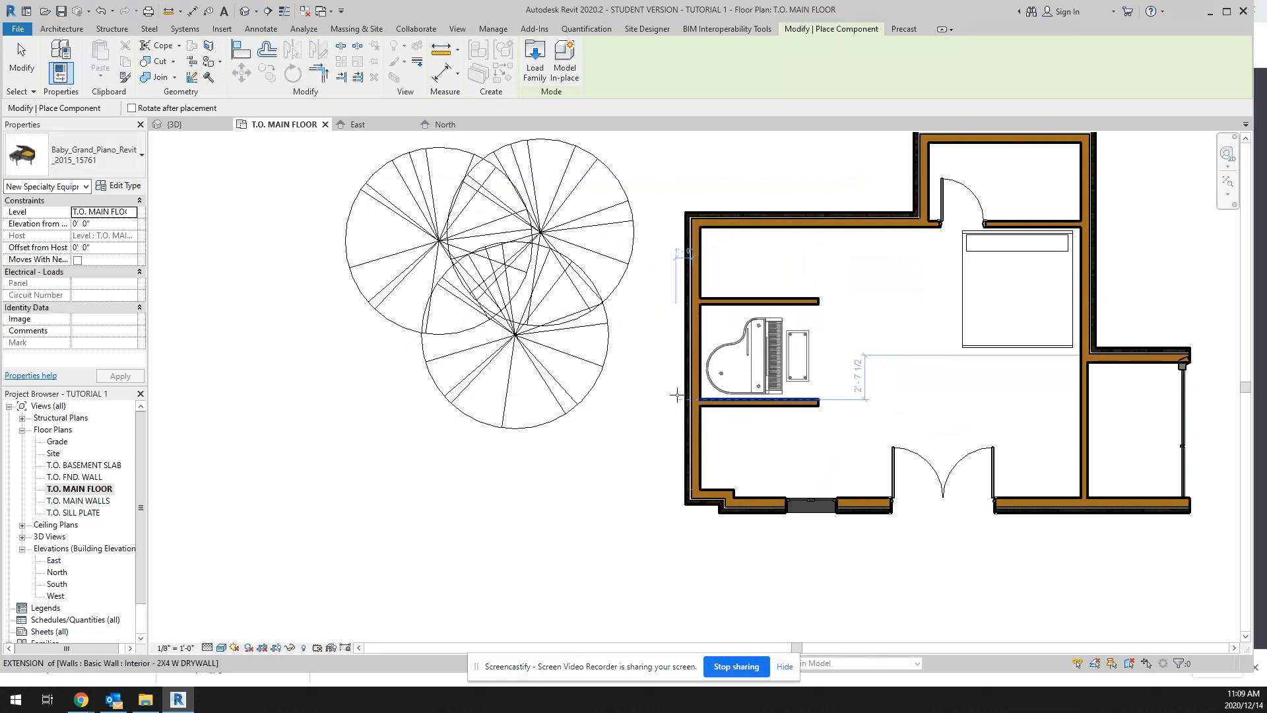
Step: Place one baby grand piano between the two short interior walls on the main floor and end component placement
{"action": "left_click", "coordinate": [677, 395]}
{"action": "right_click", "coordinate": [842, 421]}
{"action": "key", "text": "Escape"}
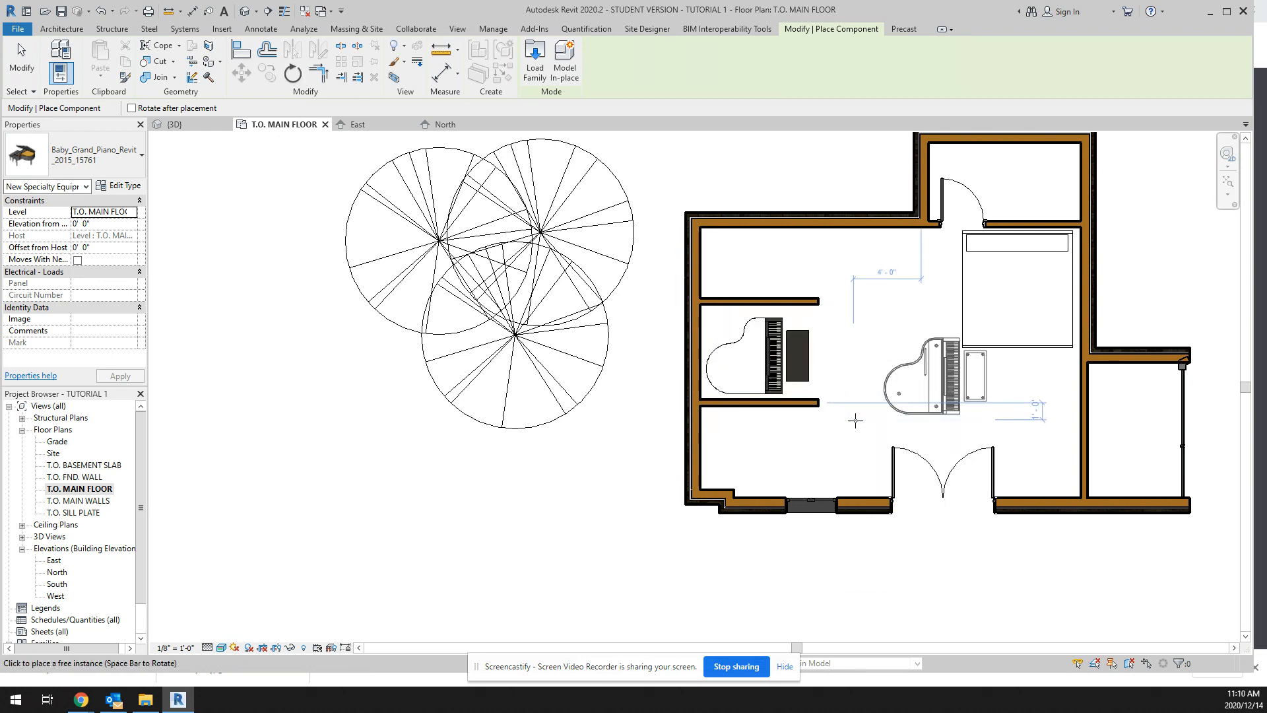
{"action": "key", "text": "Escape"}
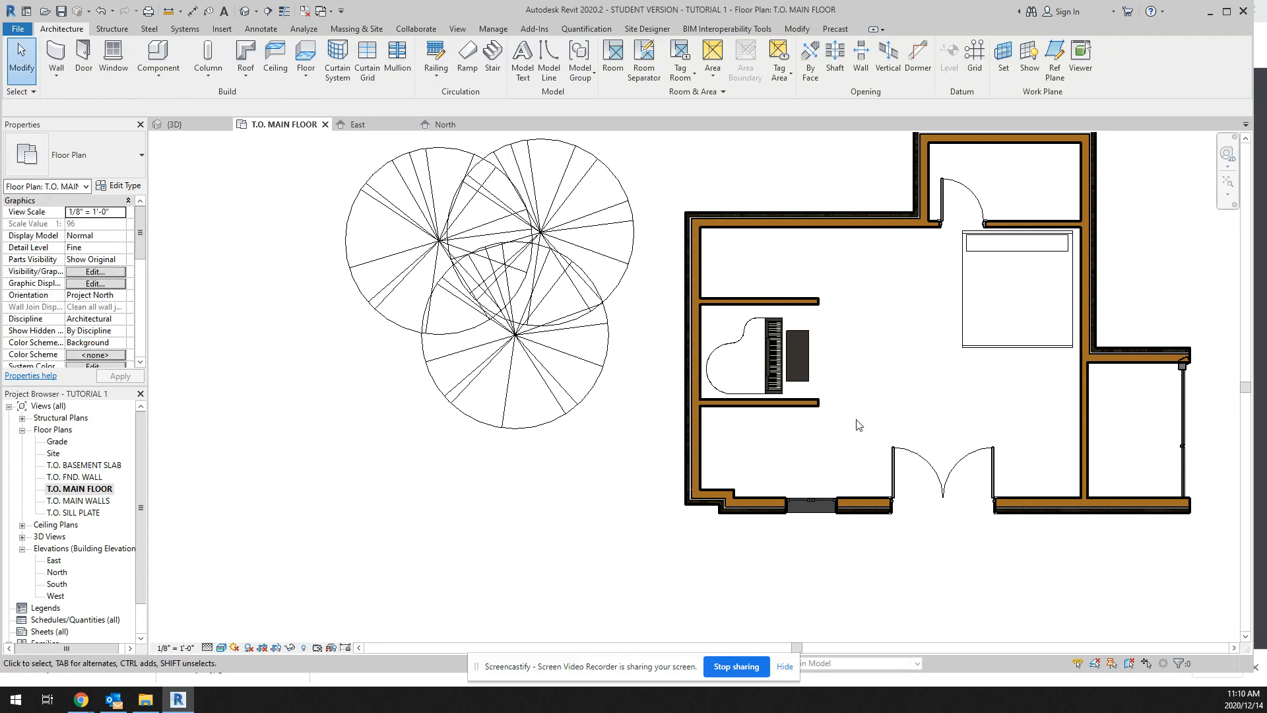
Step: Show the piano from above in the default 3D view and set the view's visual style to Realistic
{"action": "left_click", "coordinate": [246, 12]}
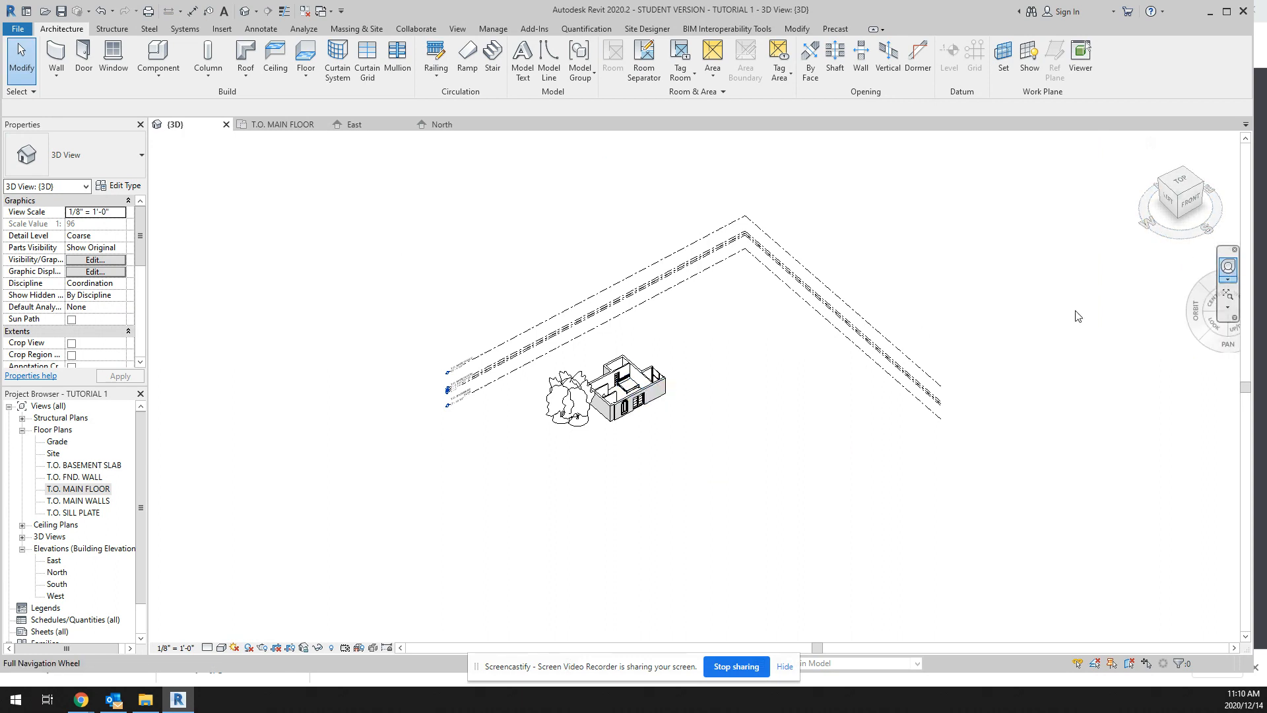
{"action": "left_click", "coordinate": [1228, 266]}
{"action": "left_click_drag", "start_coordinate": [699, 383], "coordinate": [264, 436]}
{"action": "scroll", "coordinate": [644, 330], "scroll_direction": "up", "scroll_amount": 6}
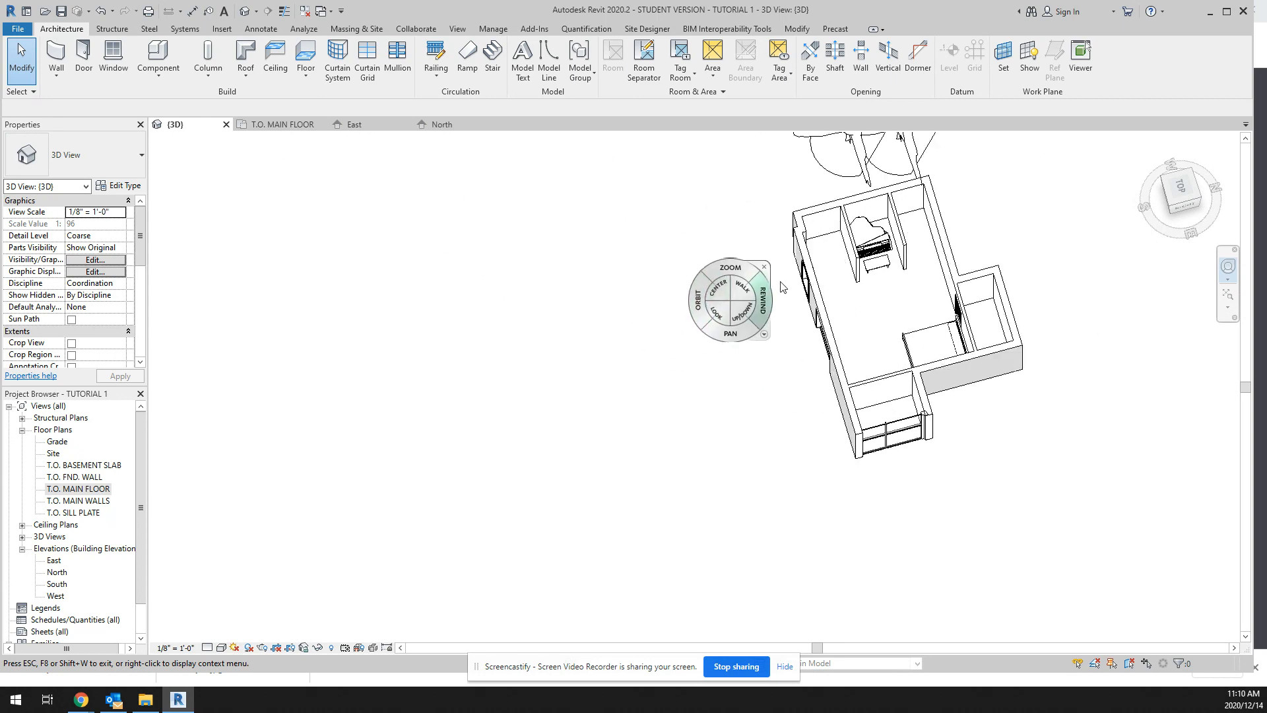
{"action": "scroll", "coordinate": [841, 261], "scroll_direction": "up", "scroll_amount": 2}
{"action": "scroll", "coordinate": [858, 254], "scroll_direction": "up", "scroll_amount": 4}
{"action": "key", "text": "Escape"}
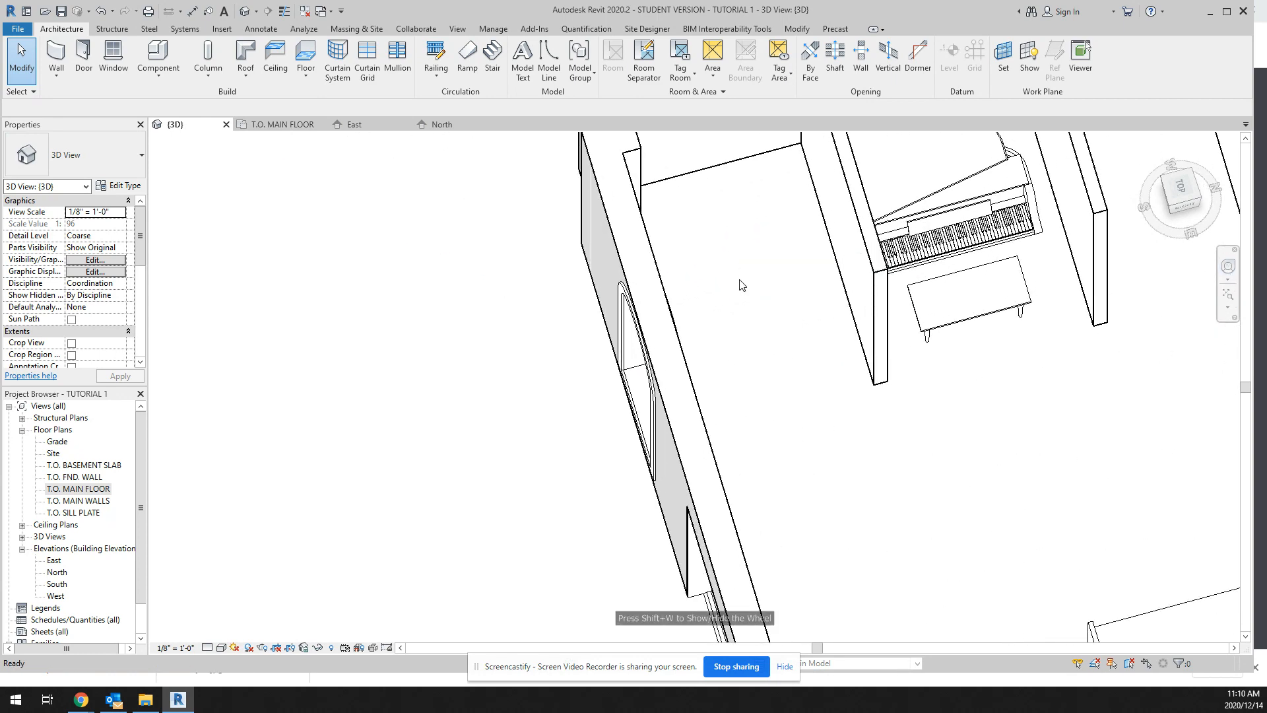
{"action": "left_click", "coordinate": [222, 648]}
{"action": "left_click", "coordinate": [241, 621]}
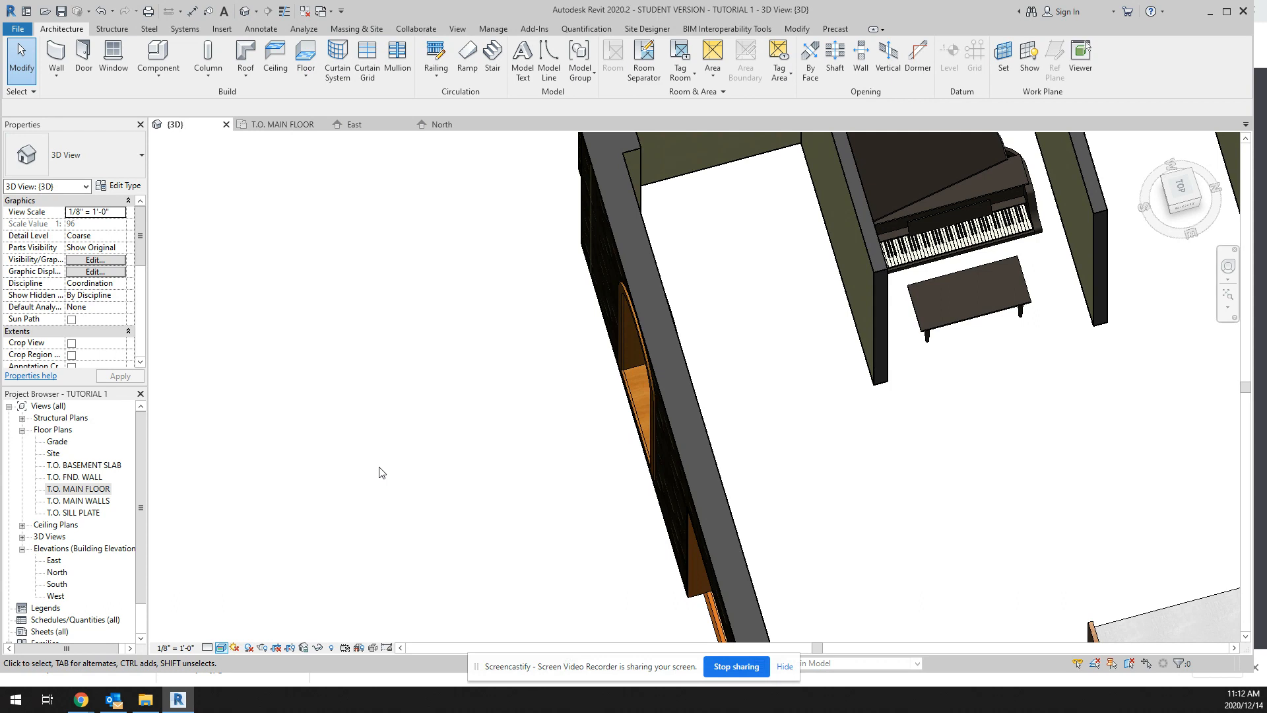
Step: Create a perspective camera view with the eye in the open room and the target at the piano bench
{"action": "left_click", "coordinate": [257, 12]}
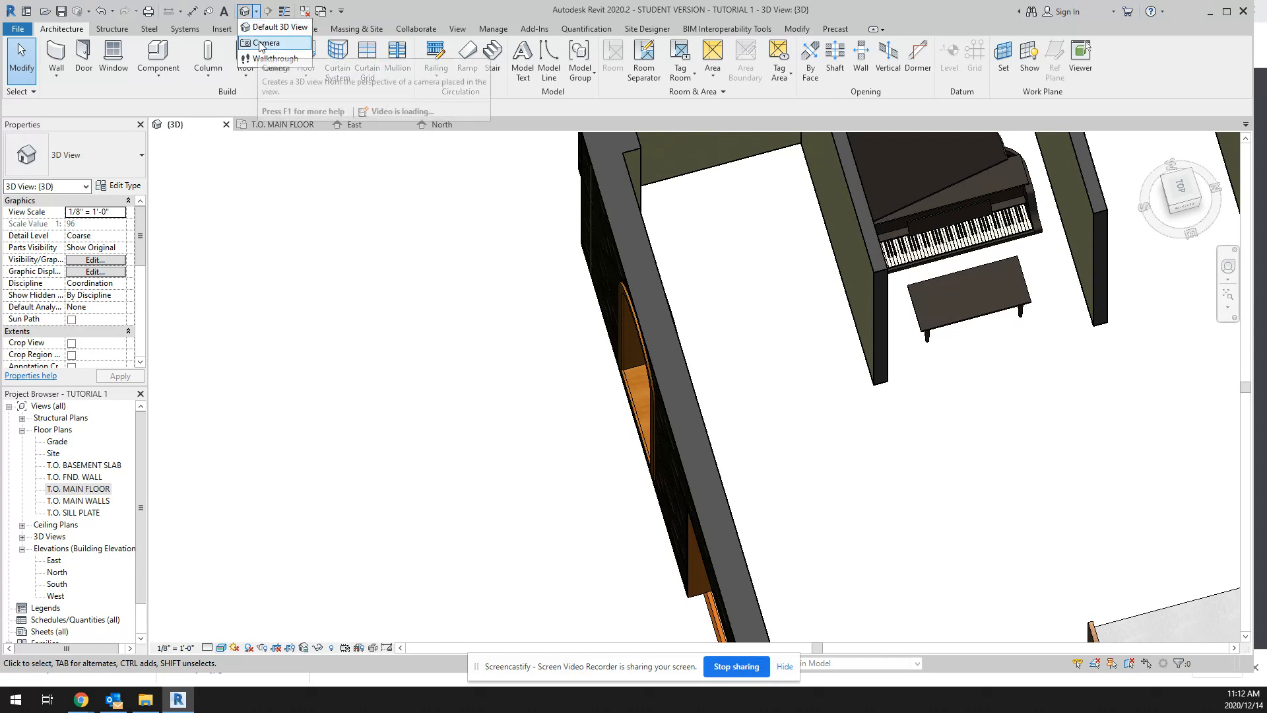
{"action": "left_click", "coordinate": [266, 43]}
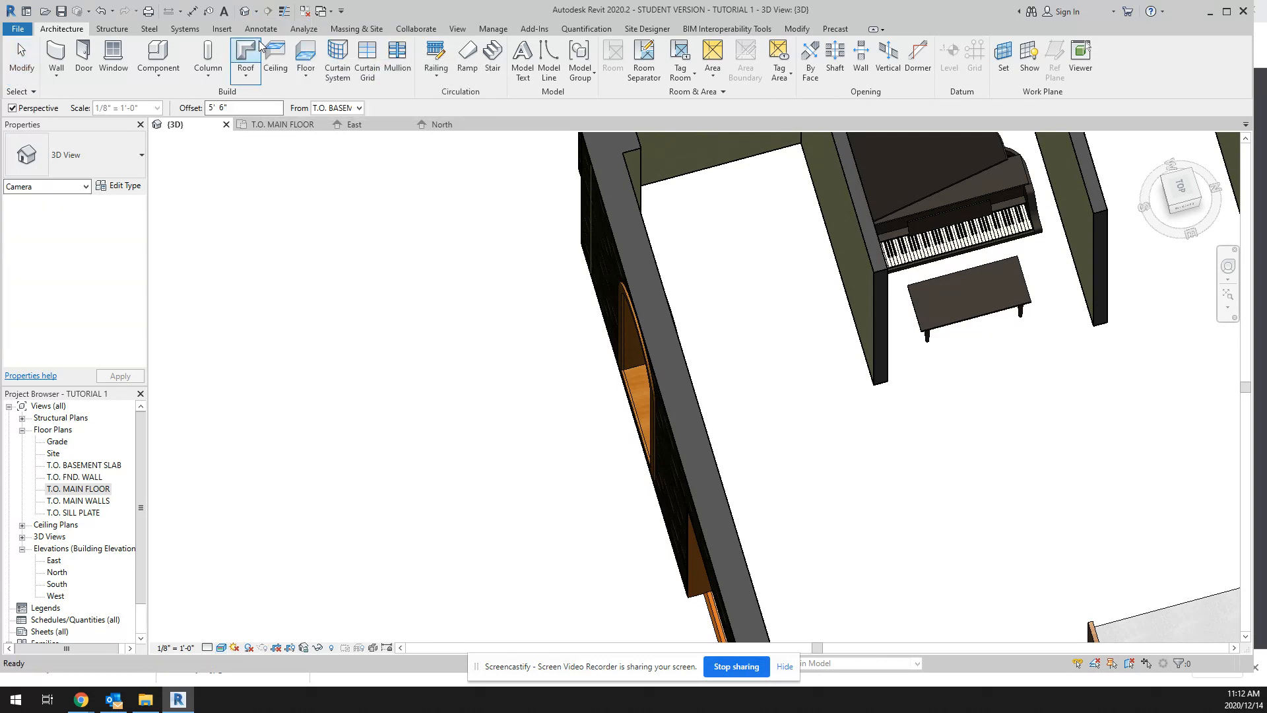
{"action": "left_click", "coordinate": [966, 520]}
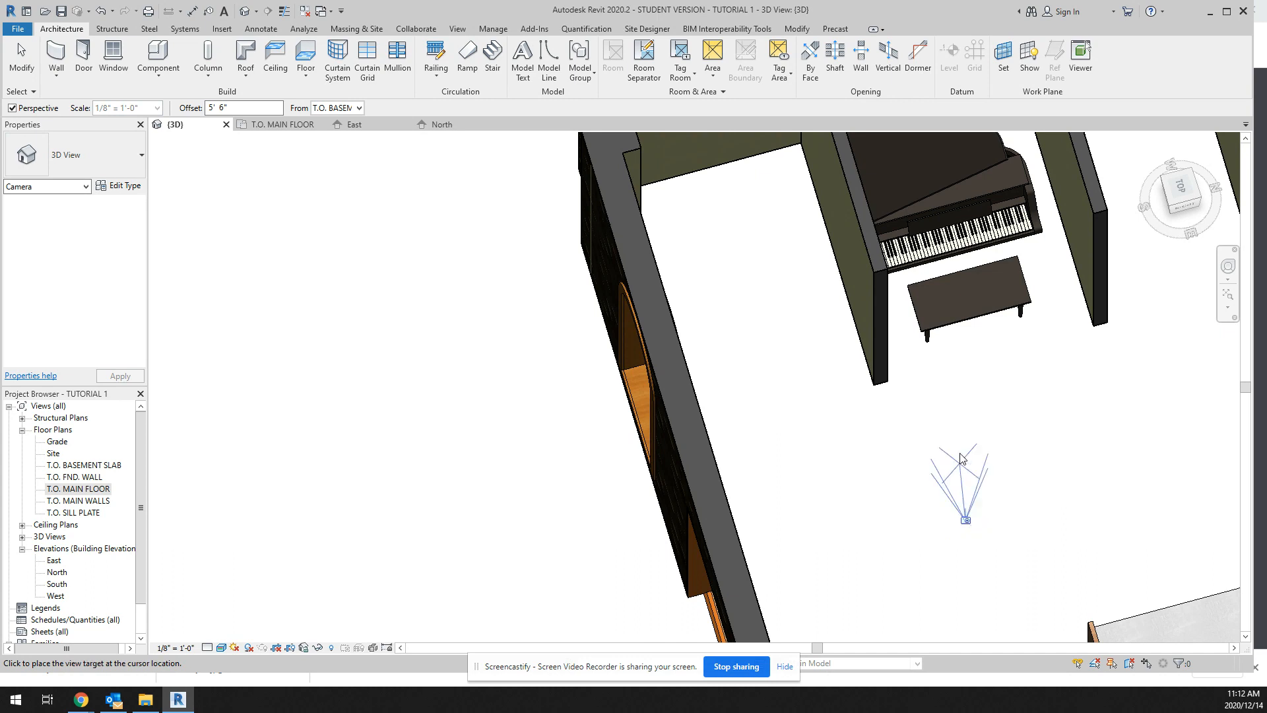
{"action": "left_click", "coordinate": [971, 311]}
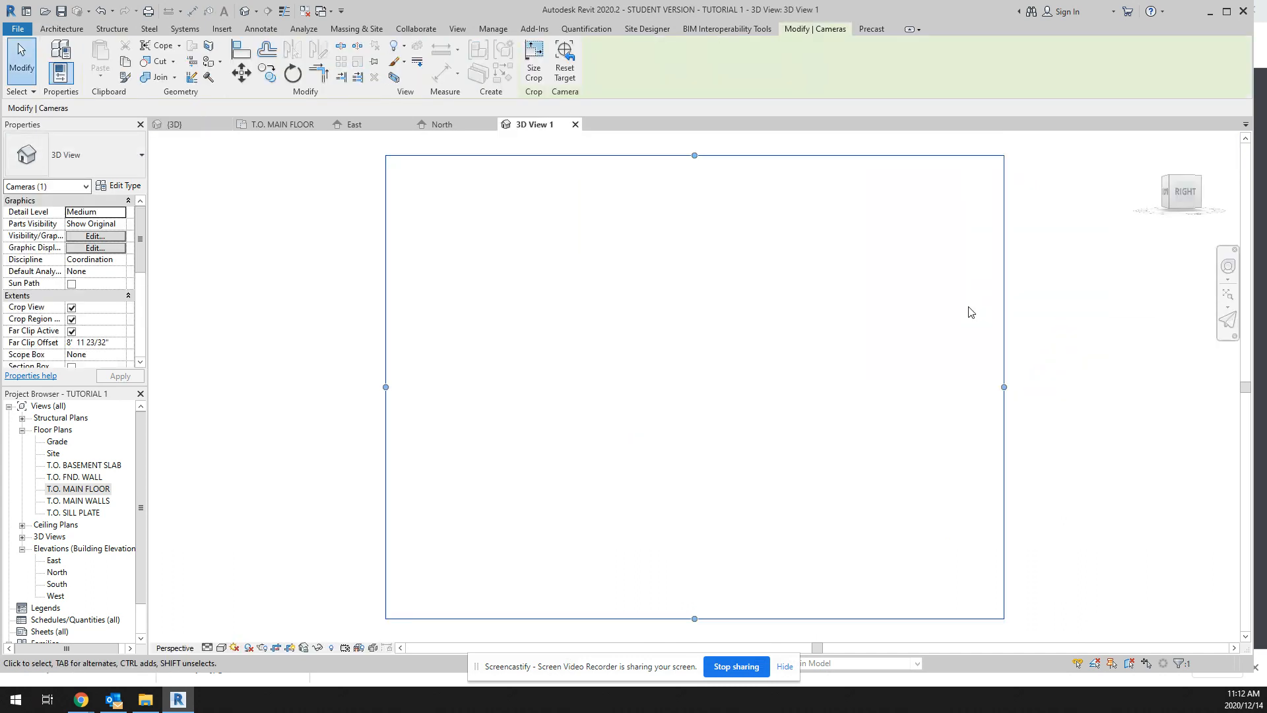
Step: Resize the camera view's crop region to frame the piano and surrounding walls, and set its visual style to Realistic
{"action": "left_click_drag", "start_coordinate": [1004, 388], "coordinate": [1093, 392]}
{"action": "scroll", "coordinate": [1060, 429], "scroll_direction": "down", "scroll_amount": 5}
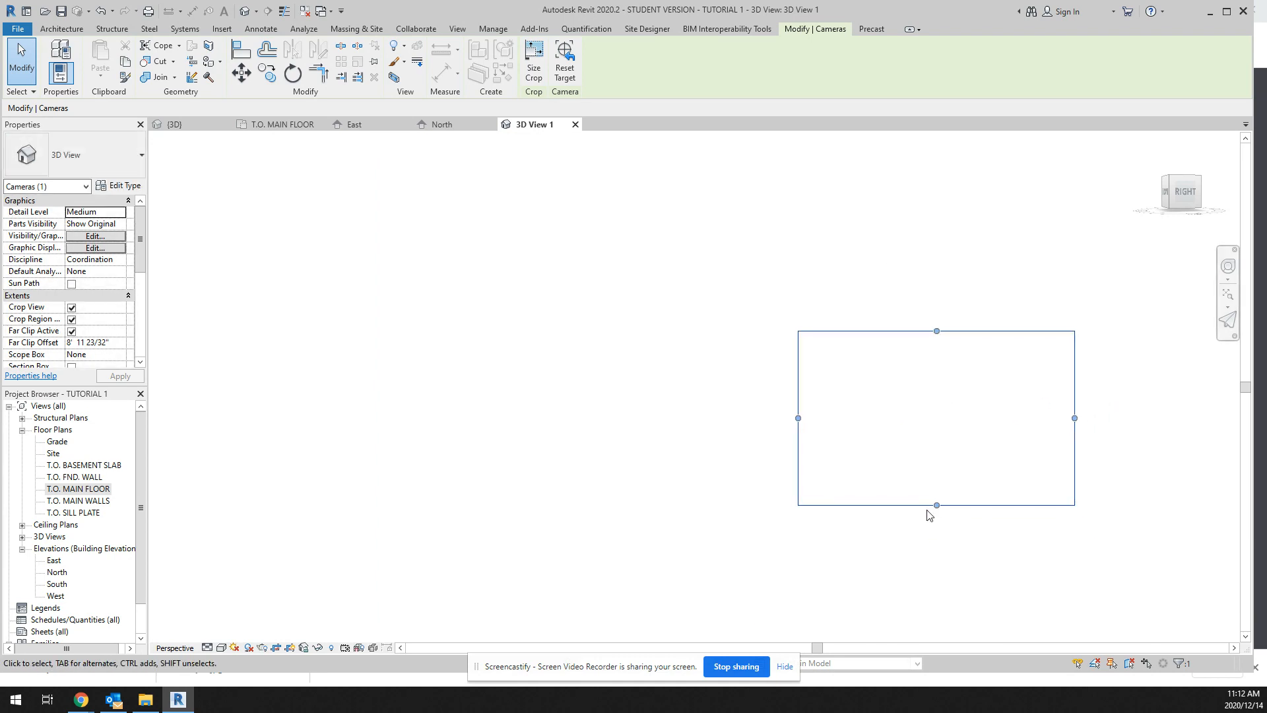
{"action": "left_click_drag", "start_coordinate": [934, 512], "coordinate": [935, 632]}
{"action": "left_click_drag", "start_coordinate": [798, 480], "coordinate": [326, 394]}
{"action": "left_click_drag", "start_coordinate": [700, 331], "coordinate": [733, 232]}
{"action": "scroll", "coordinate": [987, 359], "scroll_direction": "down", "scroll_amount": 4}
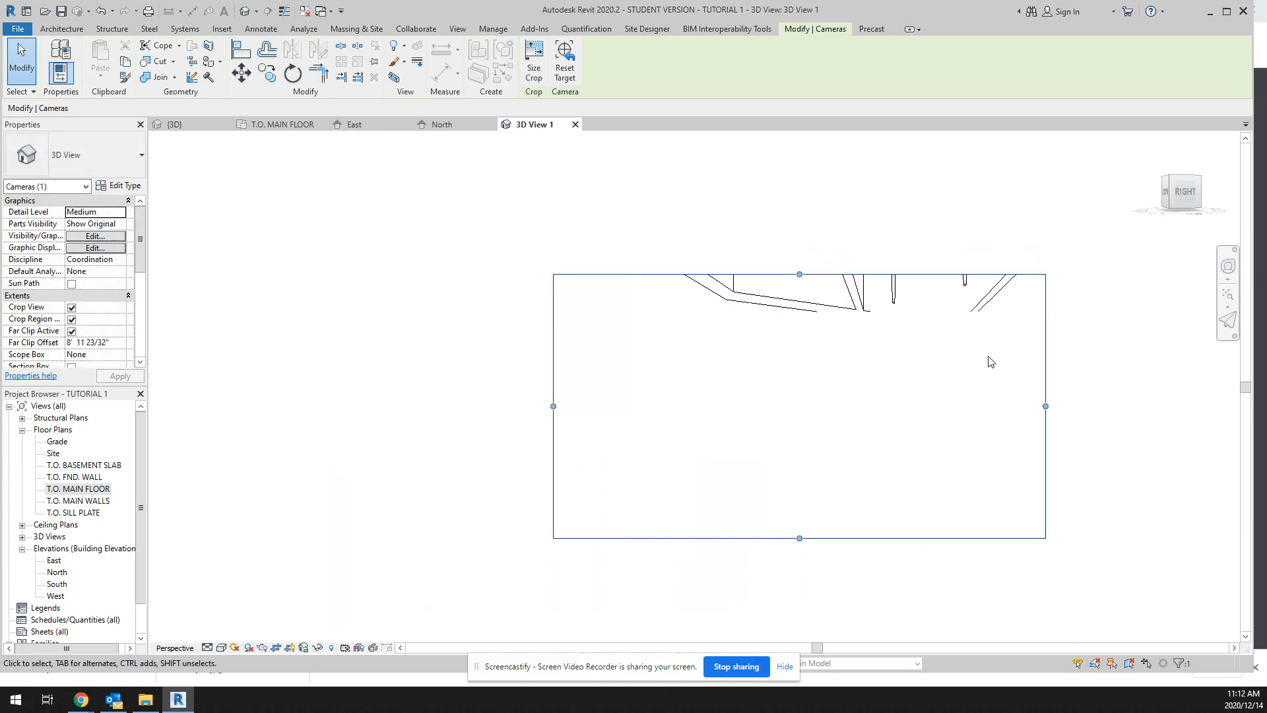
{"action": "left_click_drag", "start_coordinate": [872, 296], "coordinate": [878, 185]}
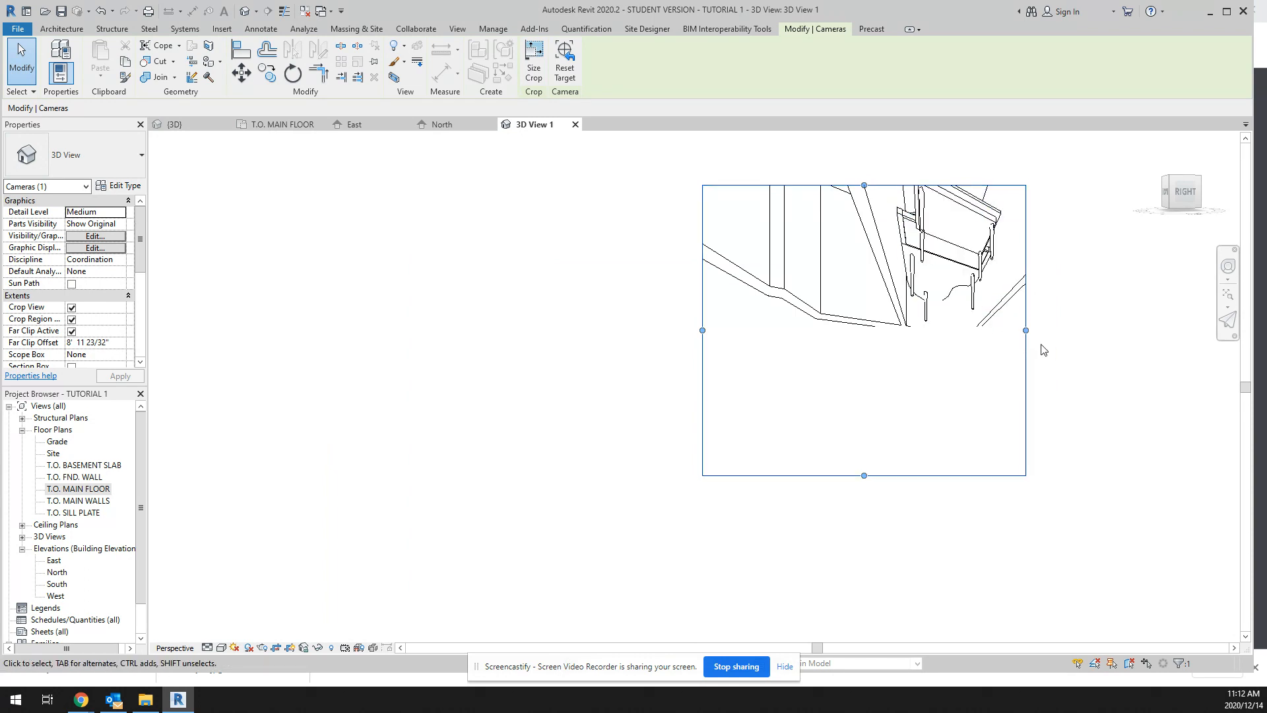
{"action": "left_click_drag", "start_coordinate": [1027, 331], "coordinate": [1120, 330]}
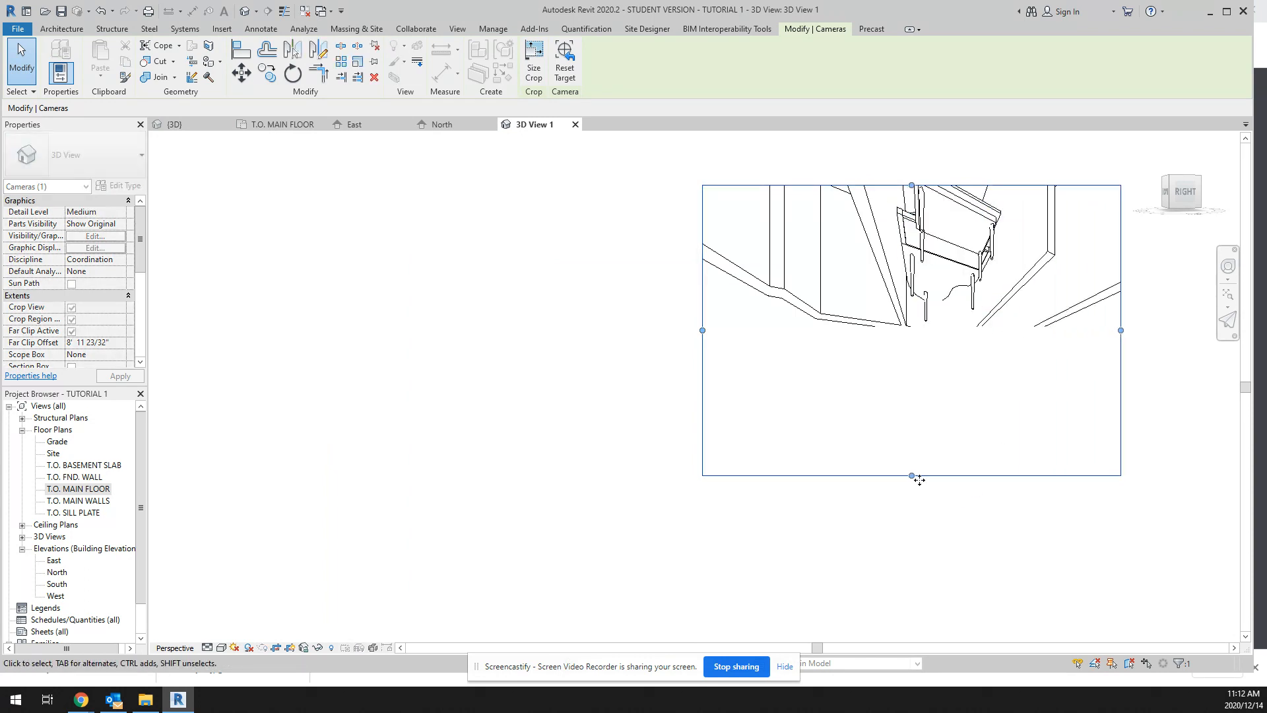
{"action": "left_click_drag", "start_coordinate": [914, 455], "coordinate": [913, 353]}
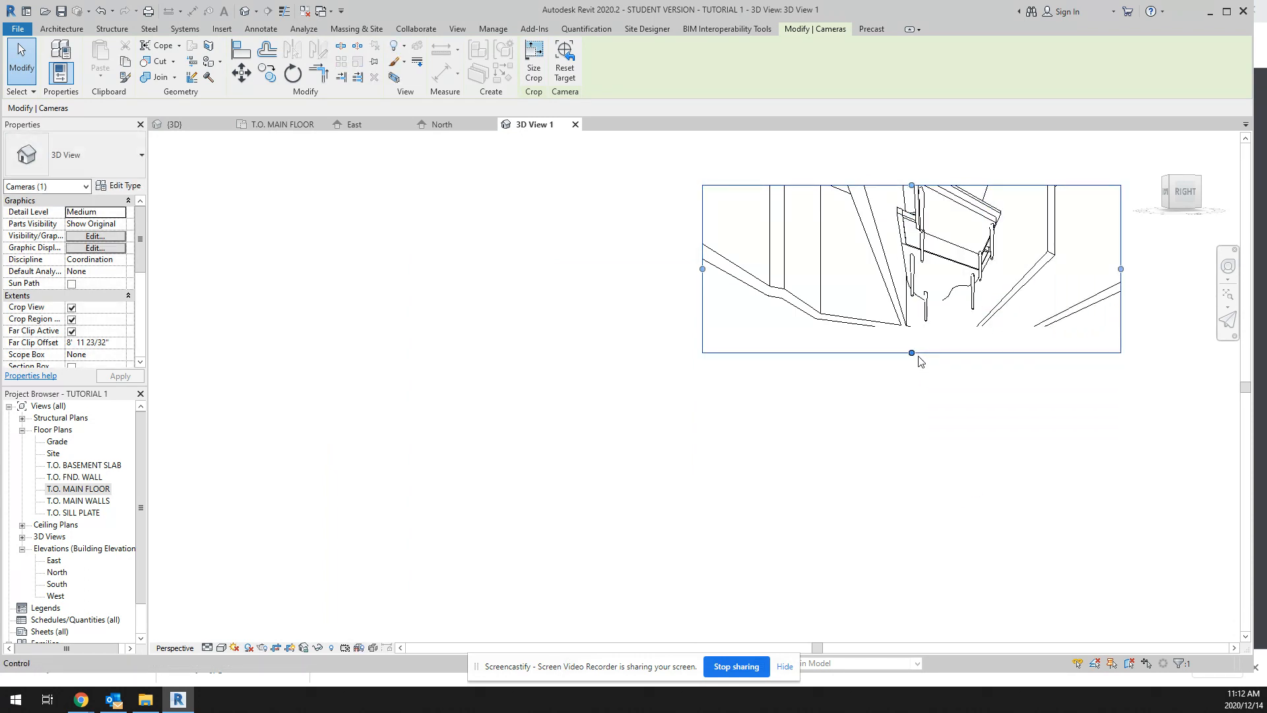
{"action": "left_click", "coordinate": [222, 648]}
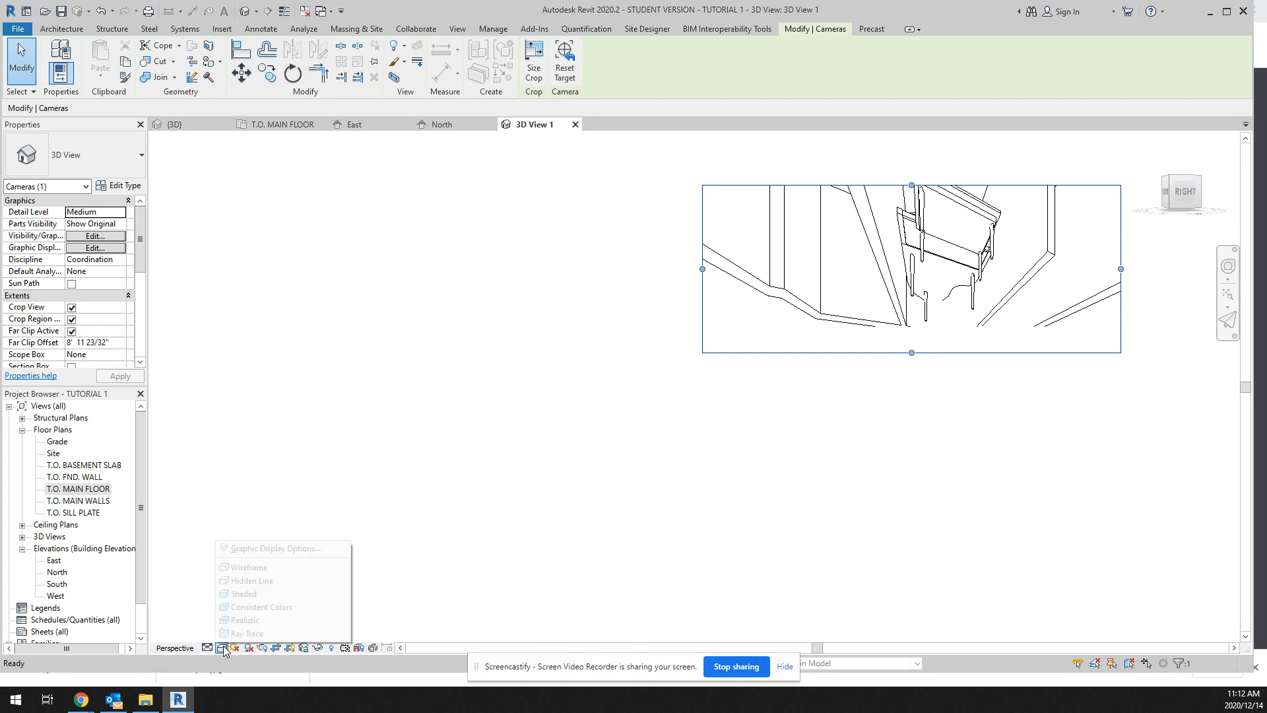
{"action": "left_click", "coordinate": [244, 619]}
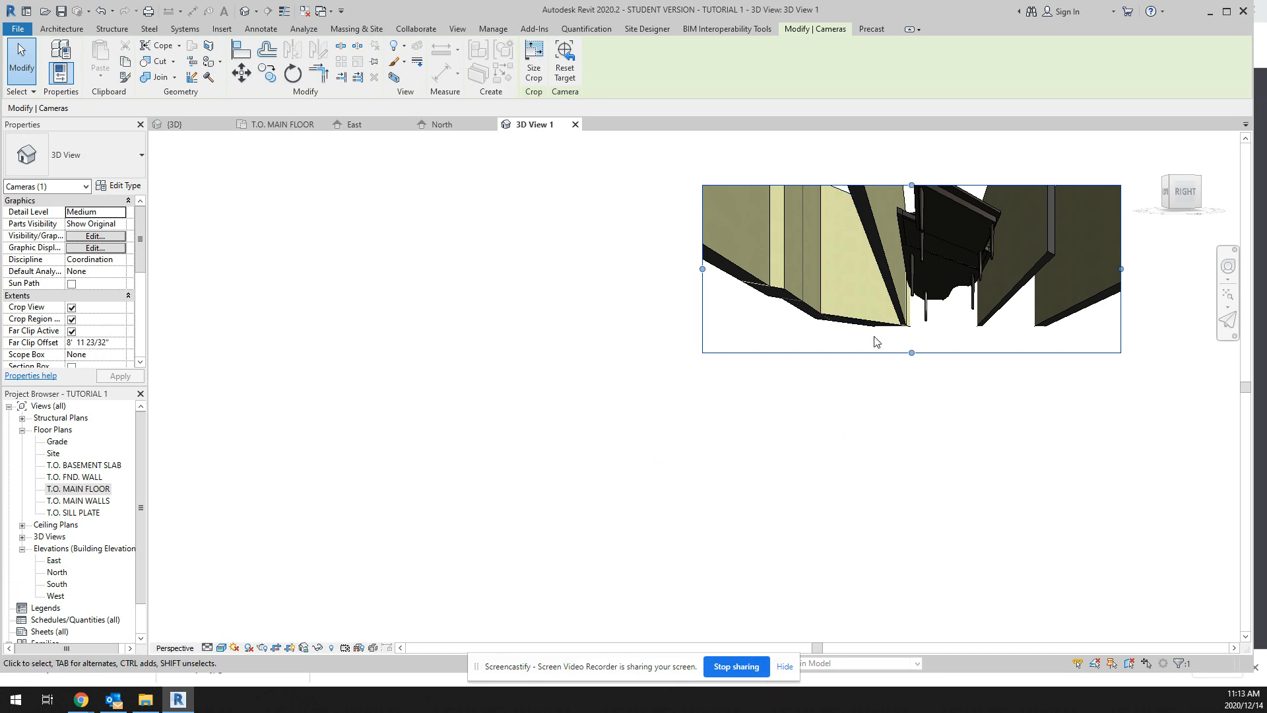
Step: Return to the default 3D view and bring the whole room with the piano and bed into sight
{"action": "left_click", "coordinate": [245, 11]}
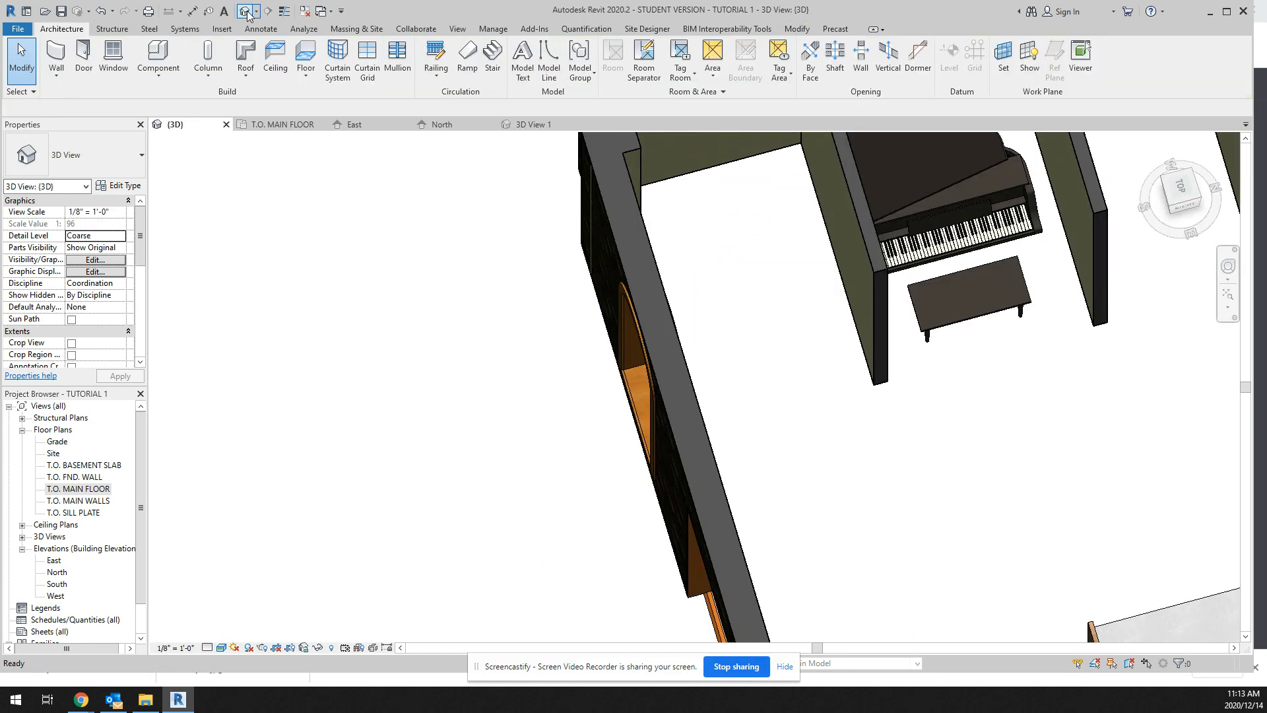
{"action": "scroll", "coordinate": [808, 487], "scroll_direction": "up", "scroll_amount": 3}
{"action": "scroll", "coordinate": [809, 488], "scroll_direction": "down", "scroll_amount": 4}
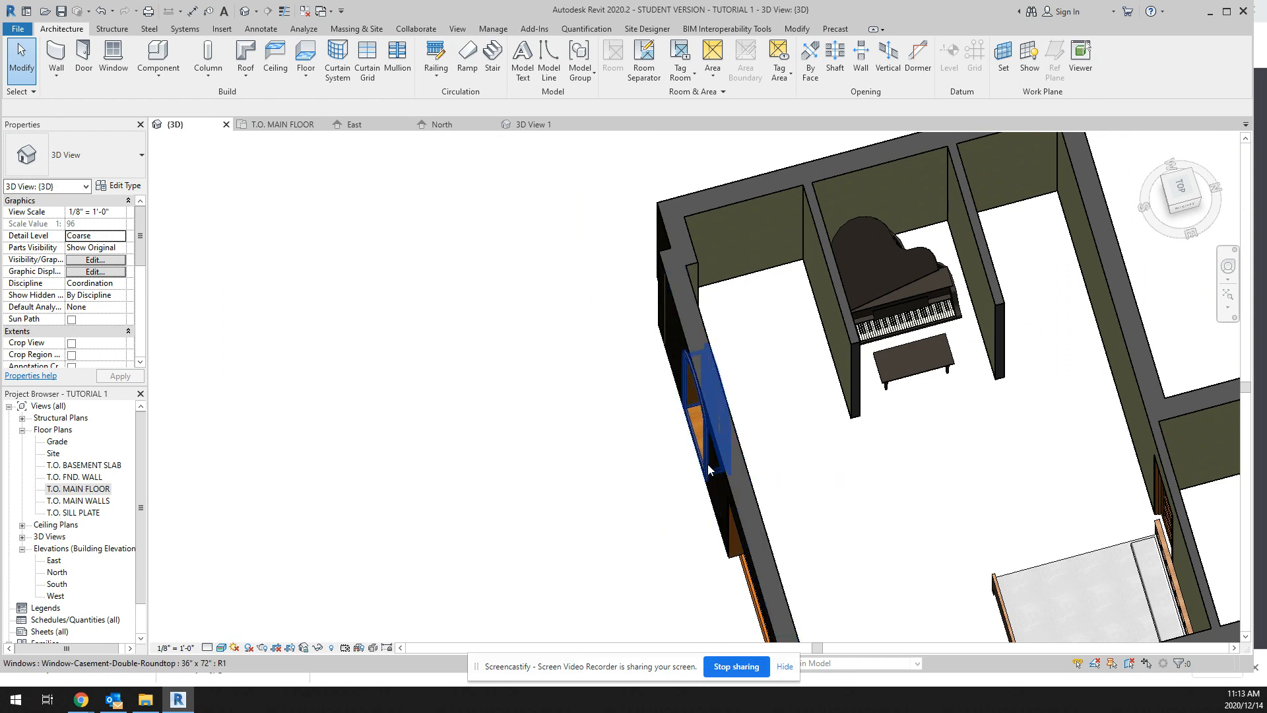
{"action": "scroll", "coordinate": [709, 471], "scroll_direction": "down", "scroll_amount": 2}
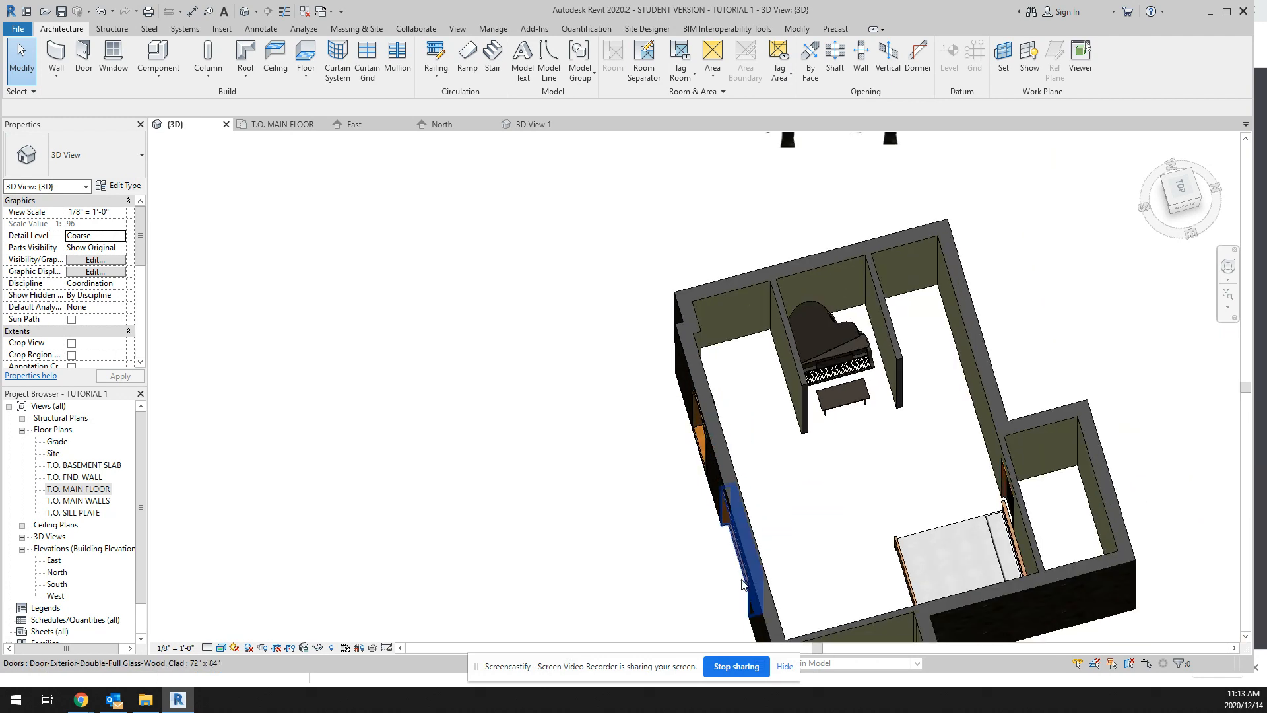